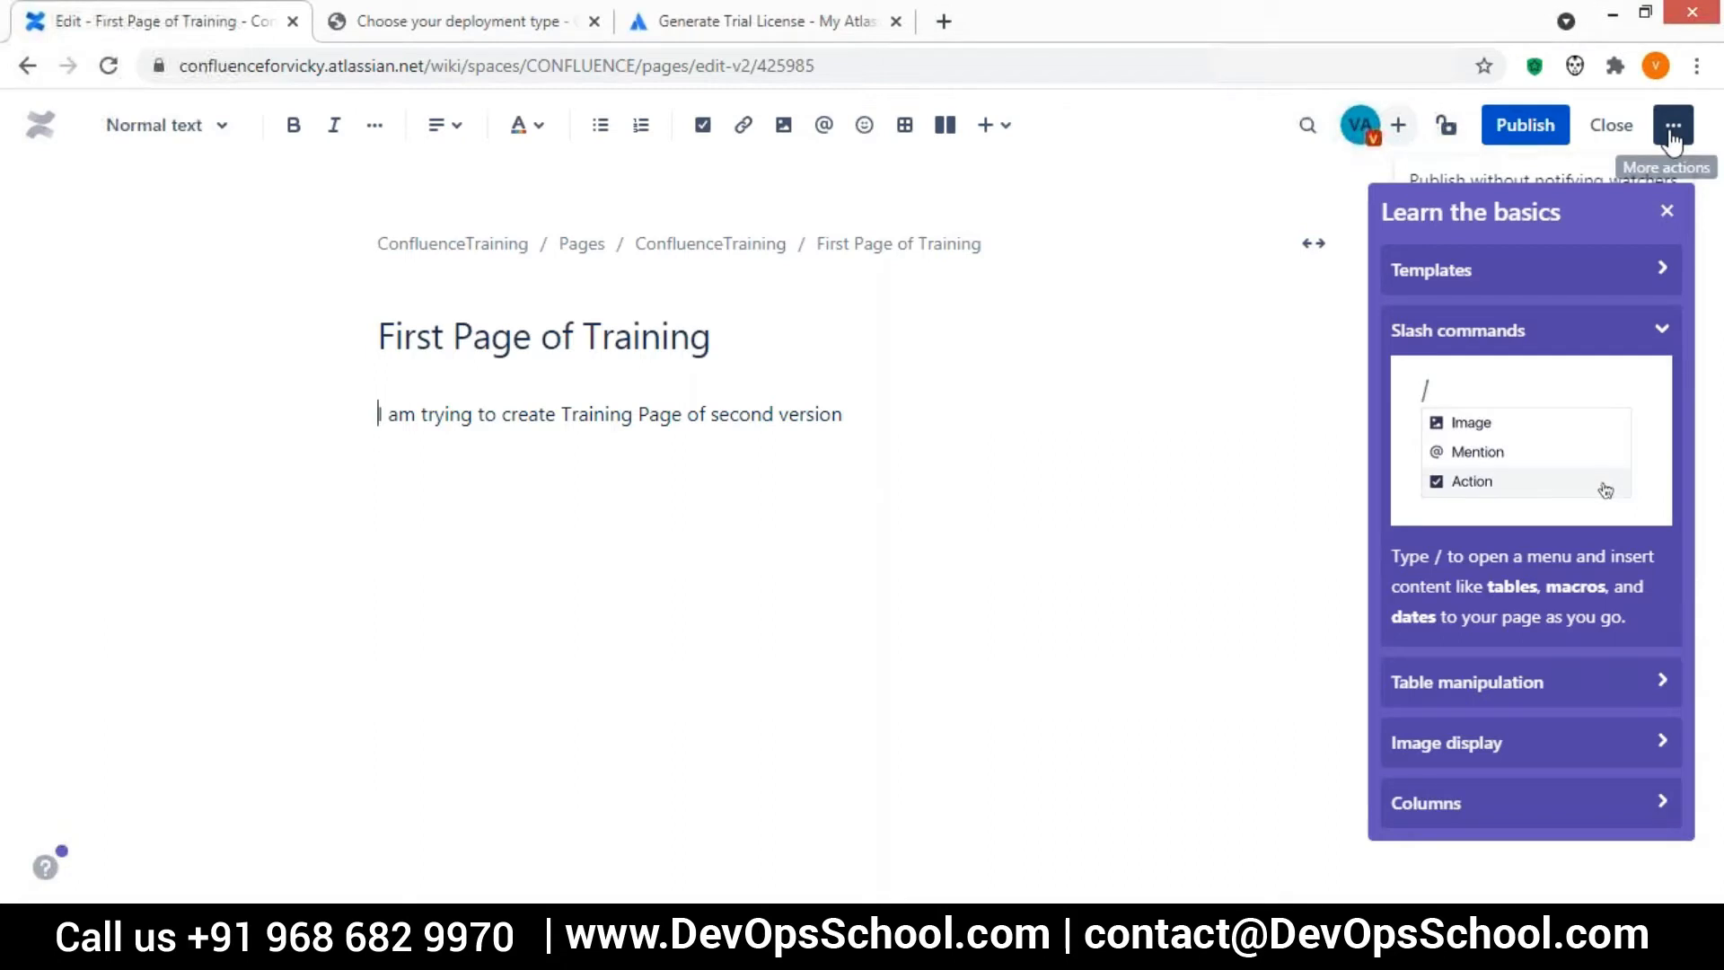
pyautogui.click(1672, 134)
# Dismiss the editor tutorial tips and publish the updated First Page of Training
pyautogui.moveTo(1454, 244); pyautogui.dragTo(1072, 312)
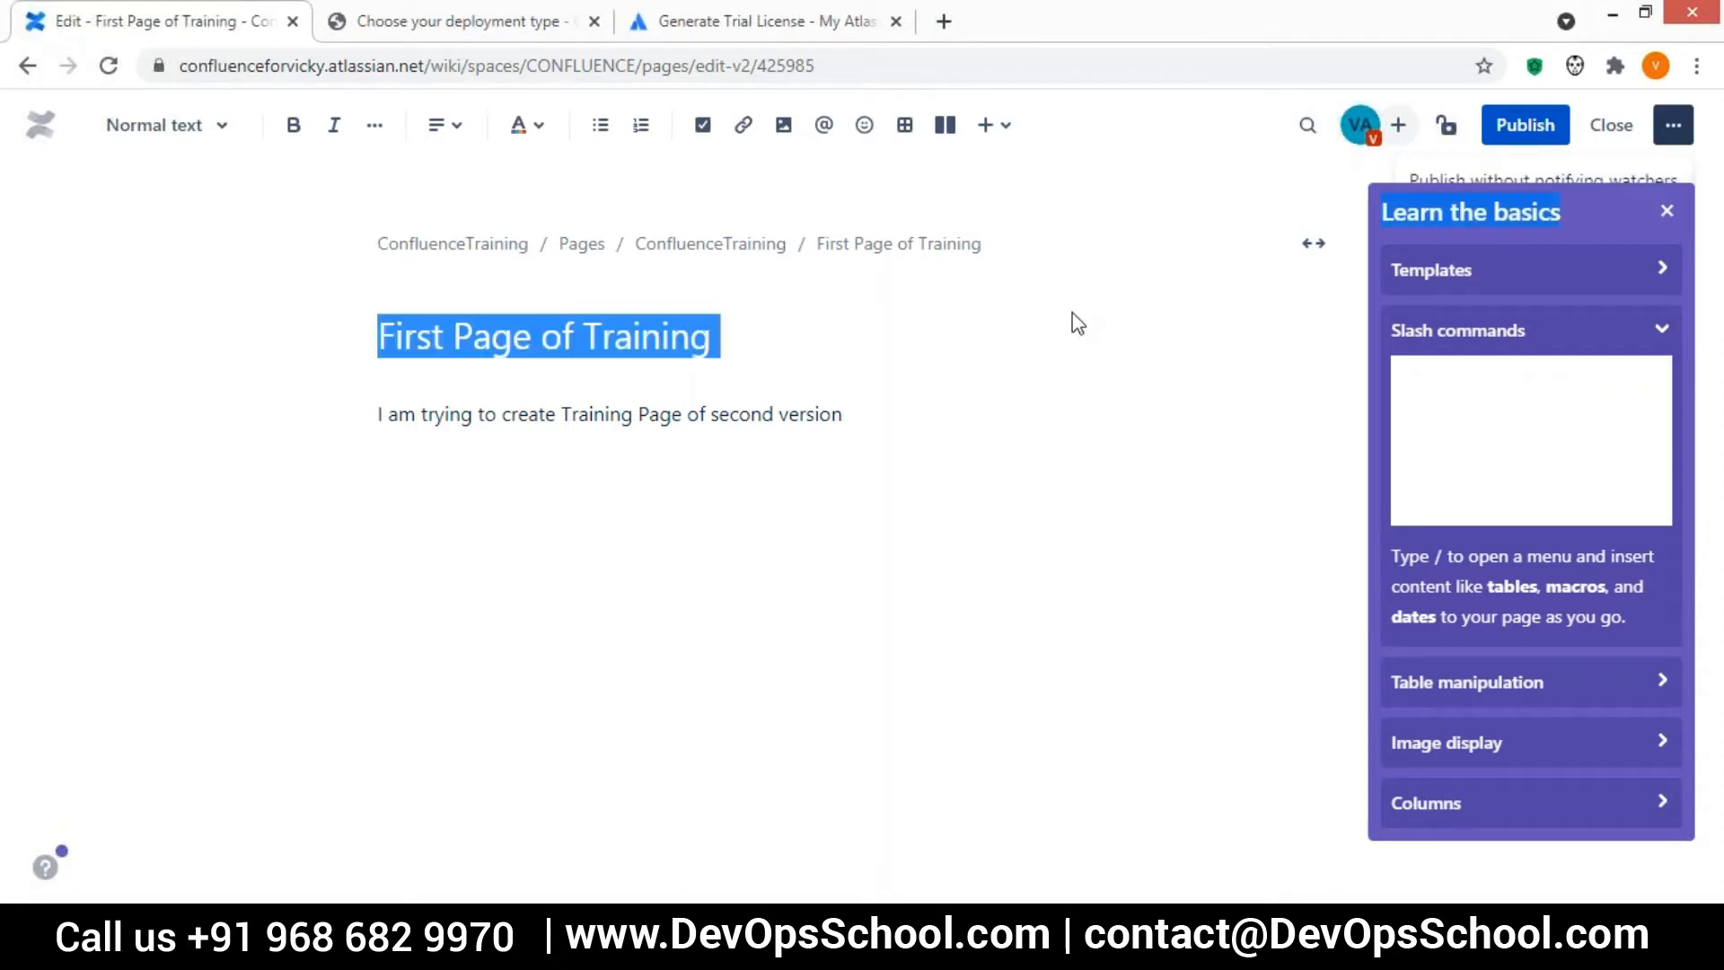
pyautogui.click(1072, 312)
pyautogui.click(1667, 211)
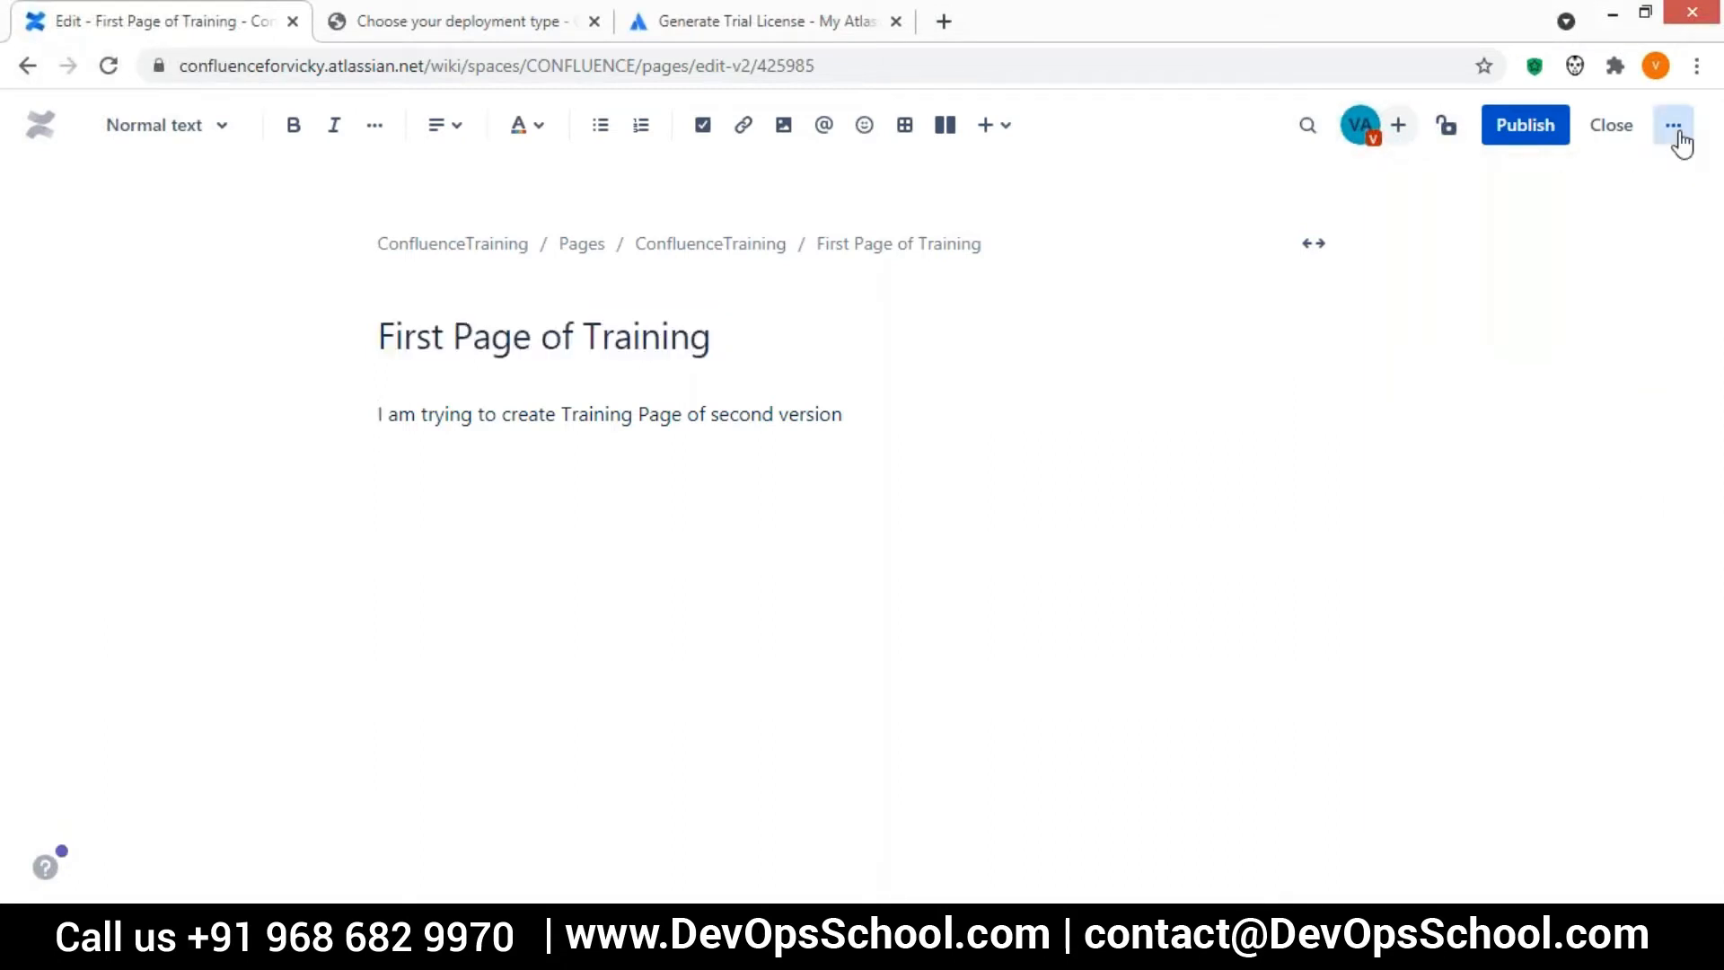
pyautogui.click(1675, 133)
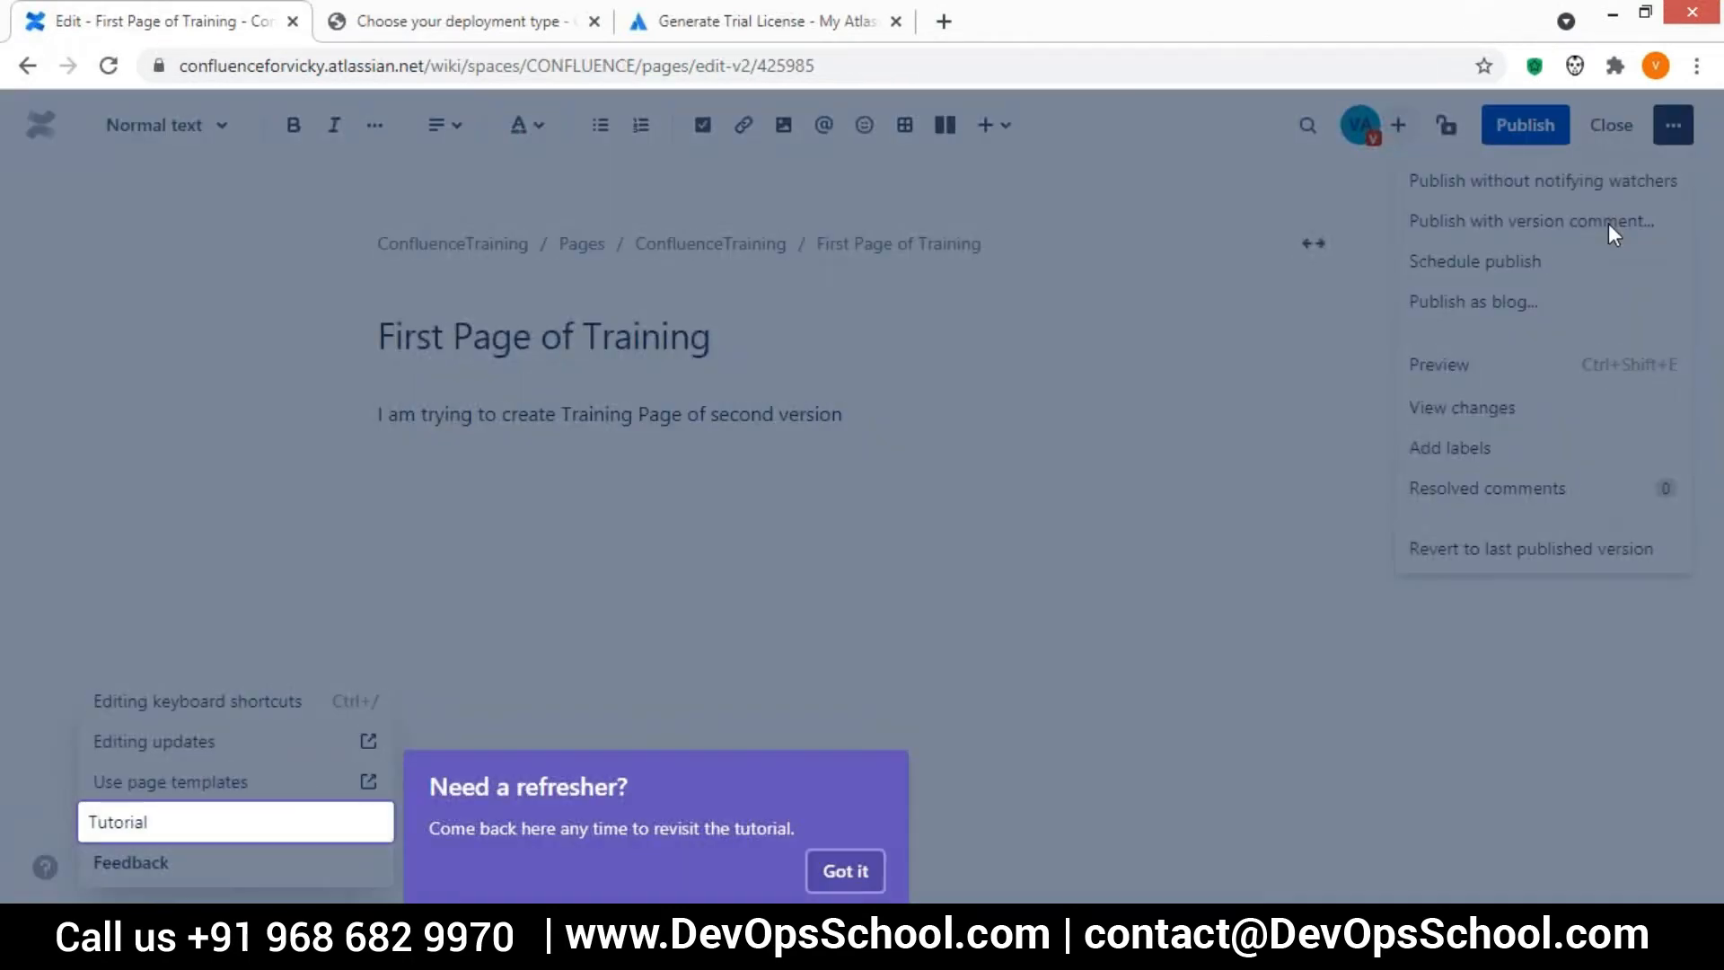
pyautogui.click(557, 562)
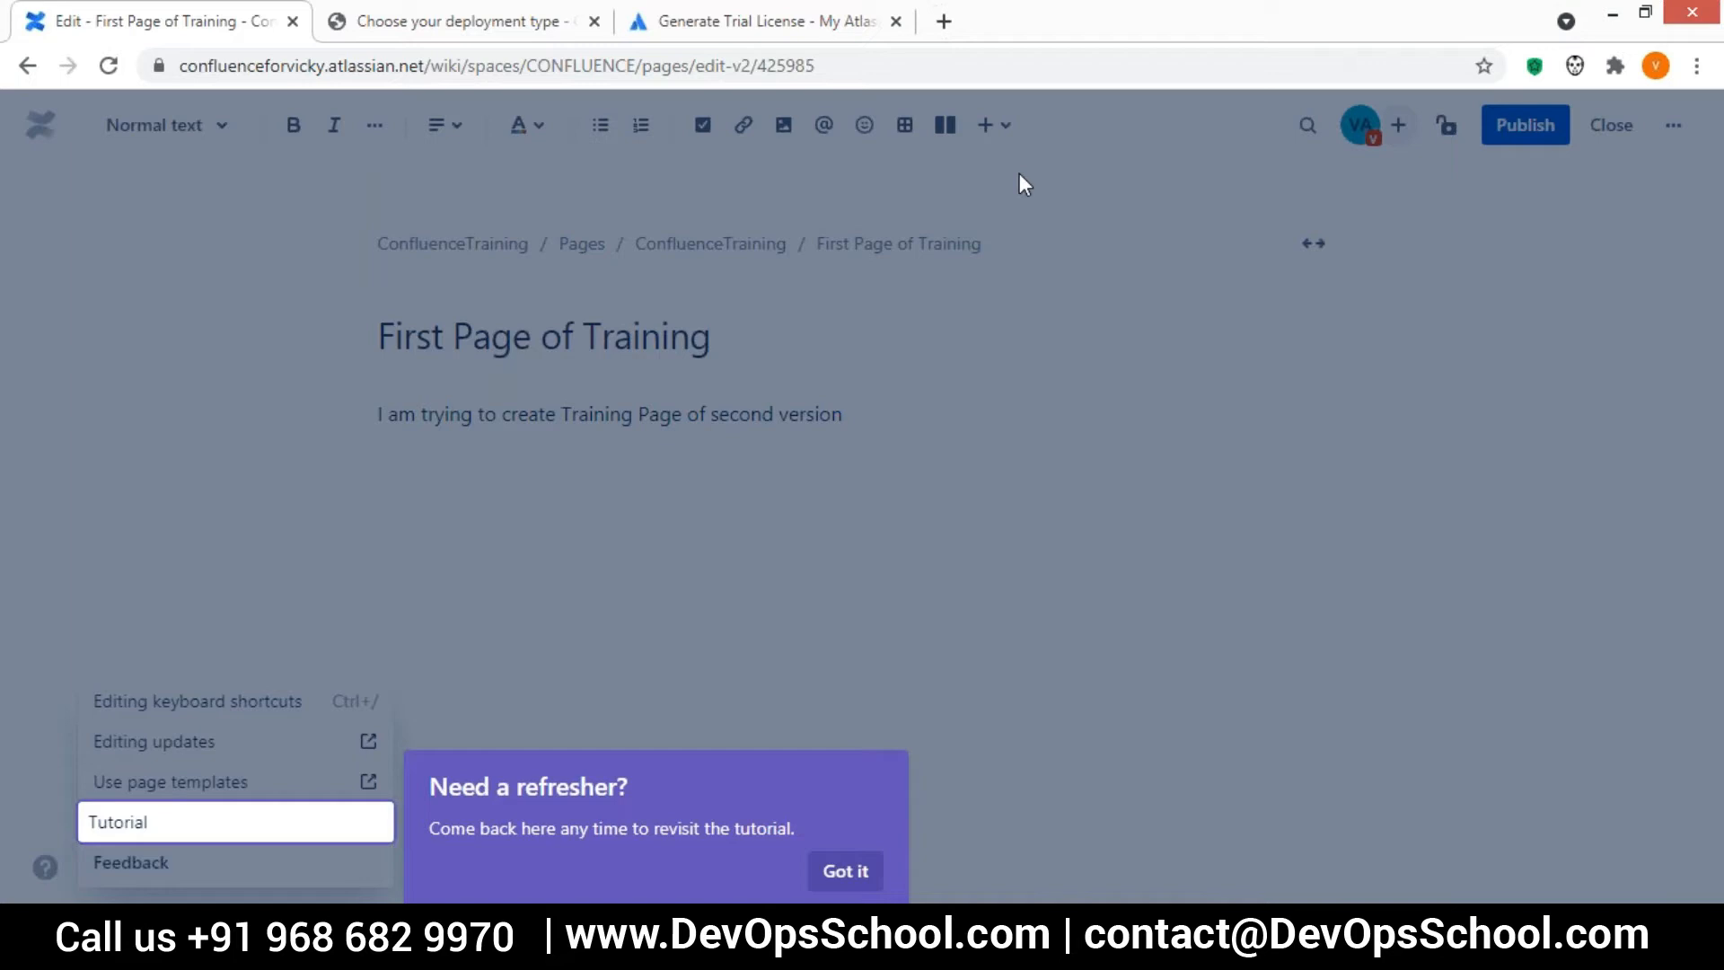
pyautogui.click(1524, 125)
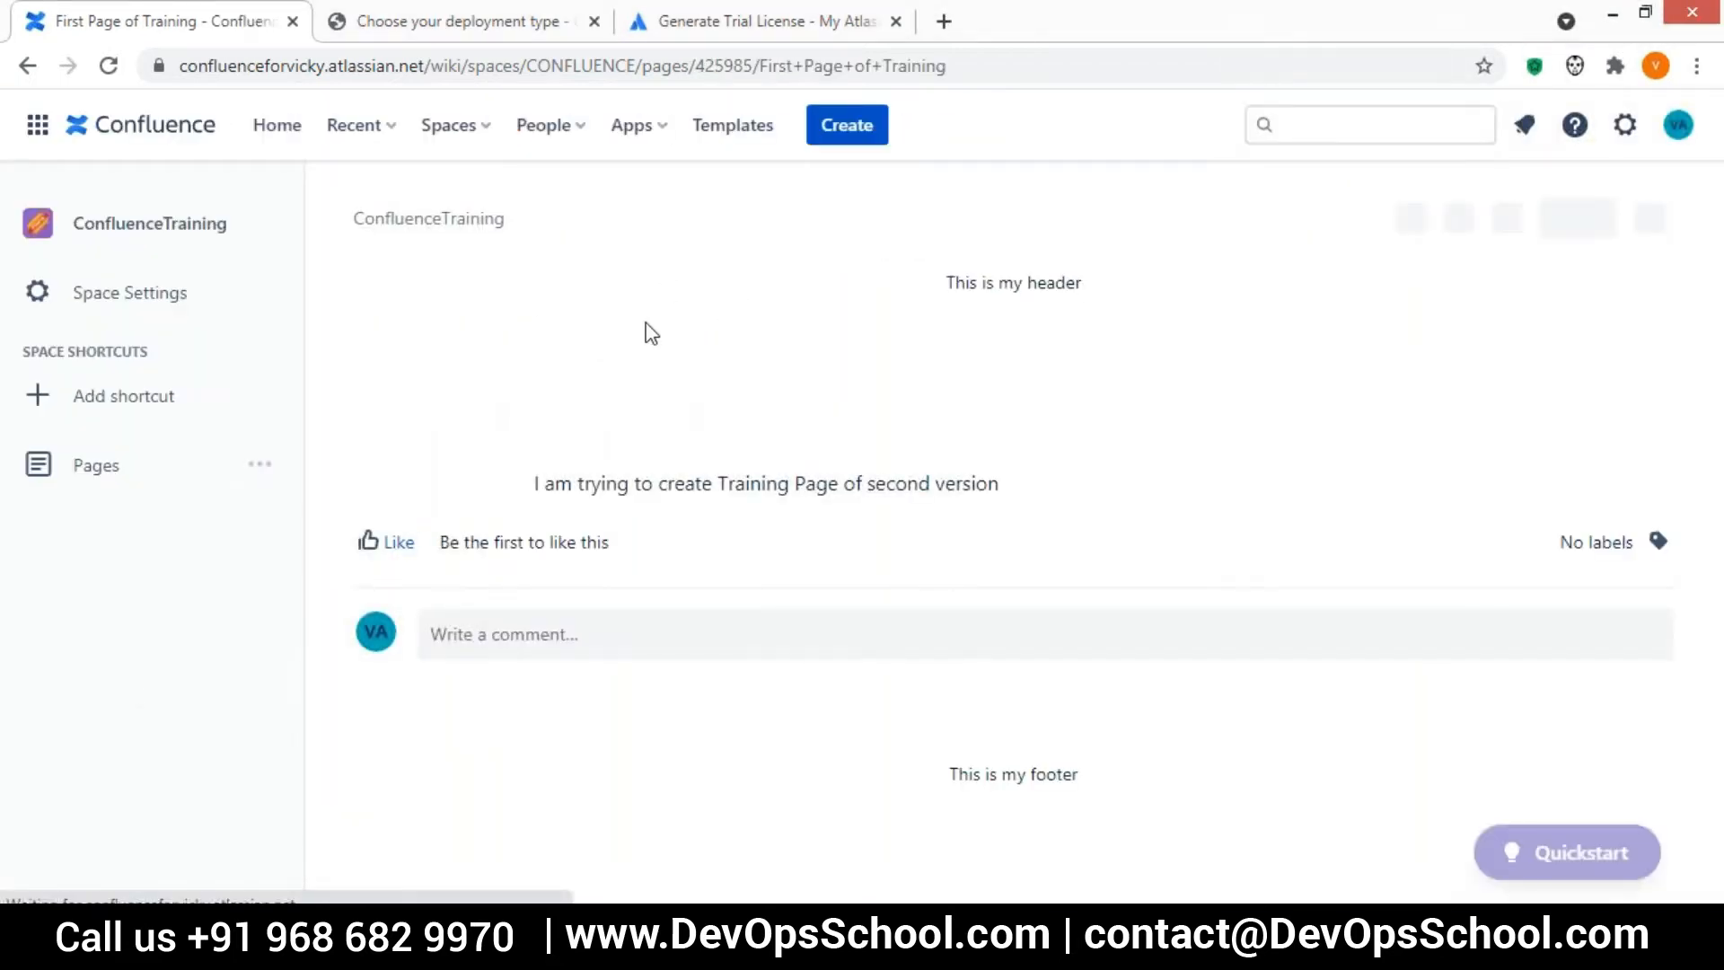
# View the page information of First Page of Training from its advanced details, and view the space settings
pyautogui.click(1649, 226)
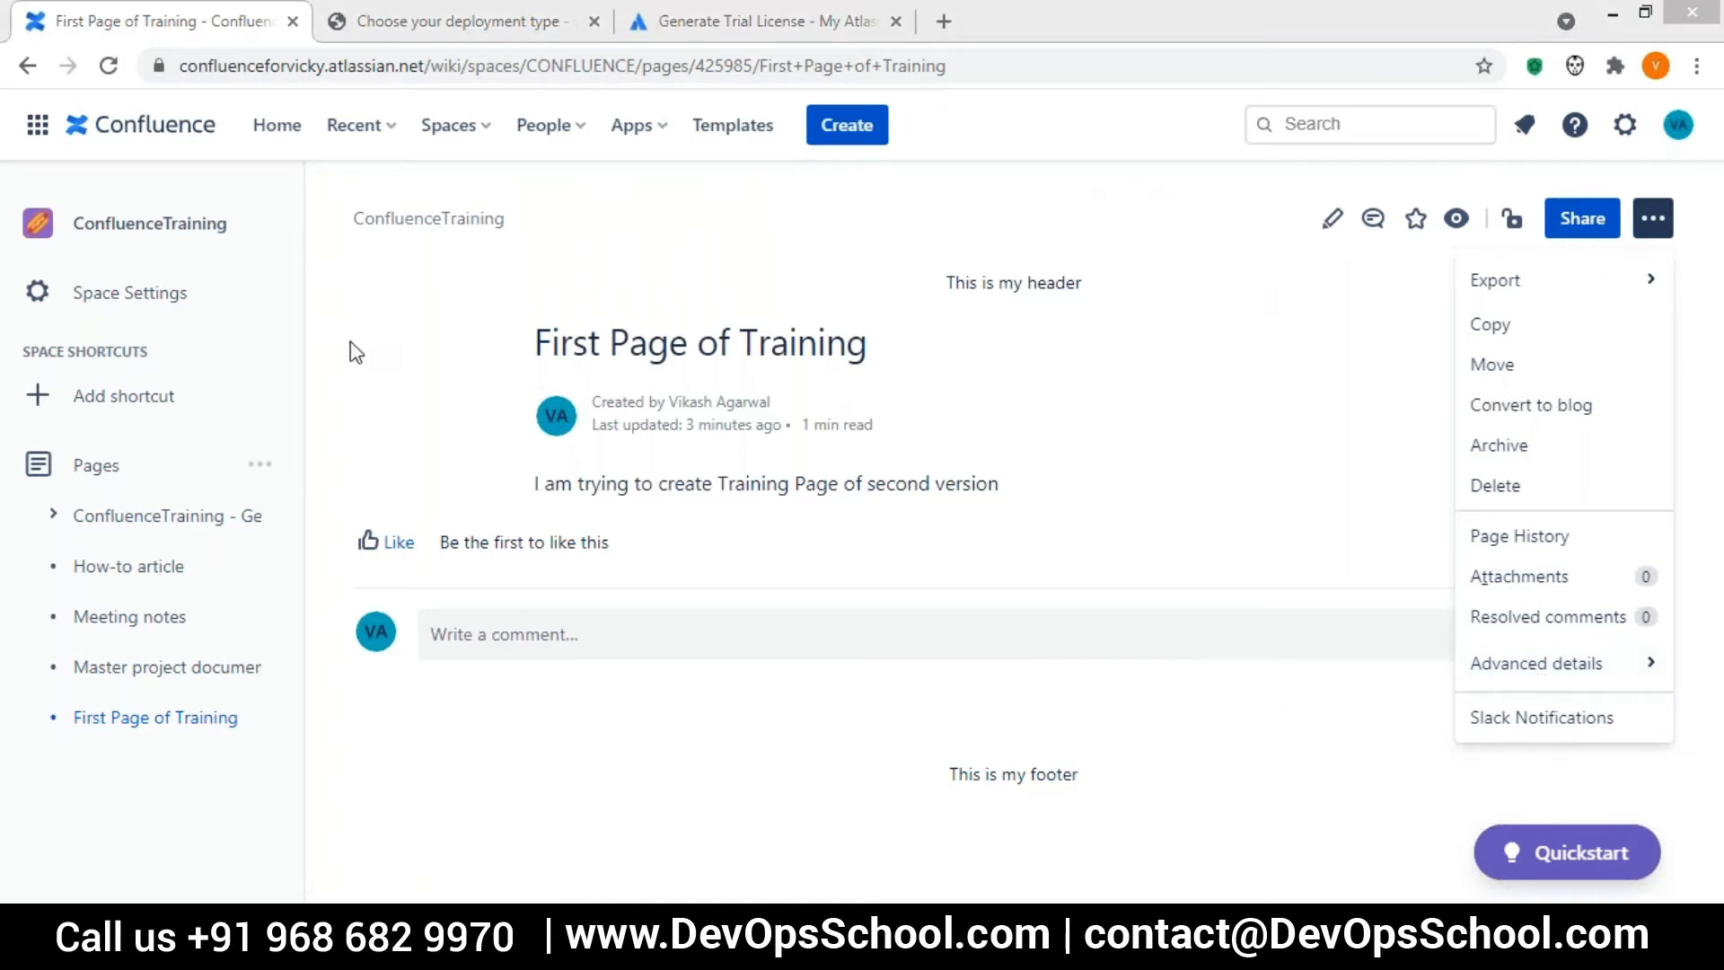
pyautogui.moveTo(1515, 682)
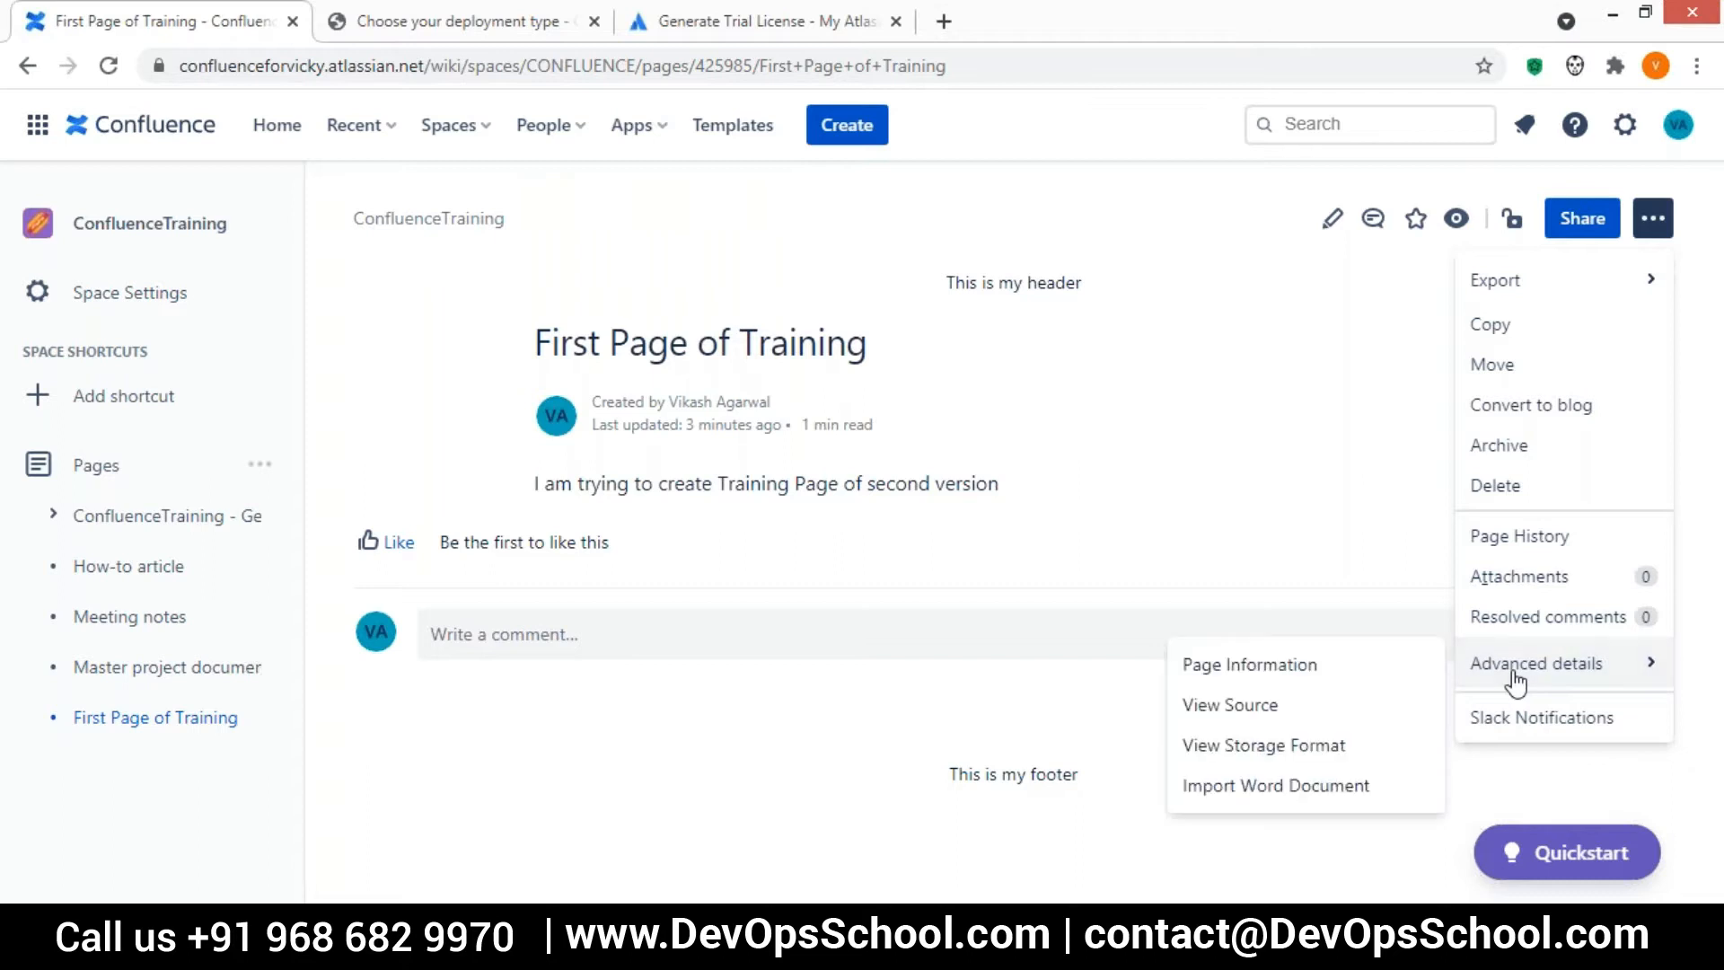
pyautogui.click(1241, 669)
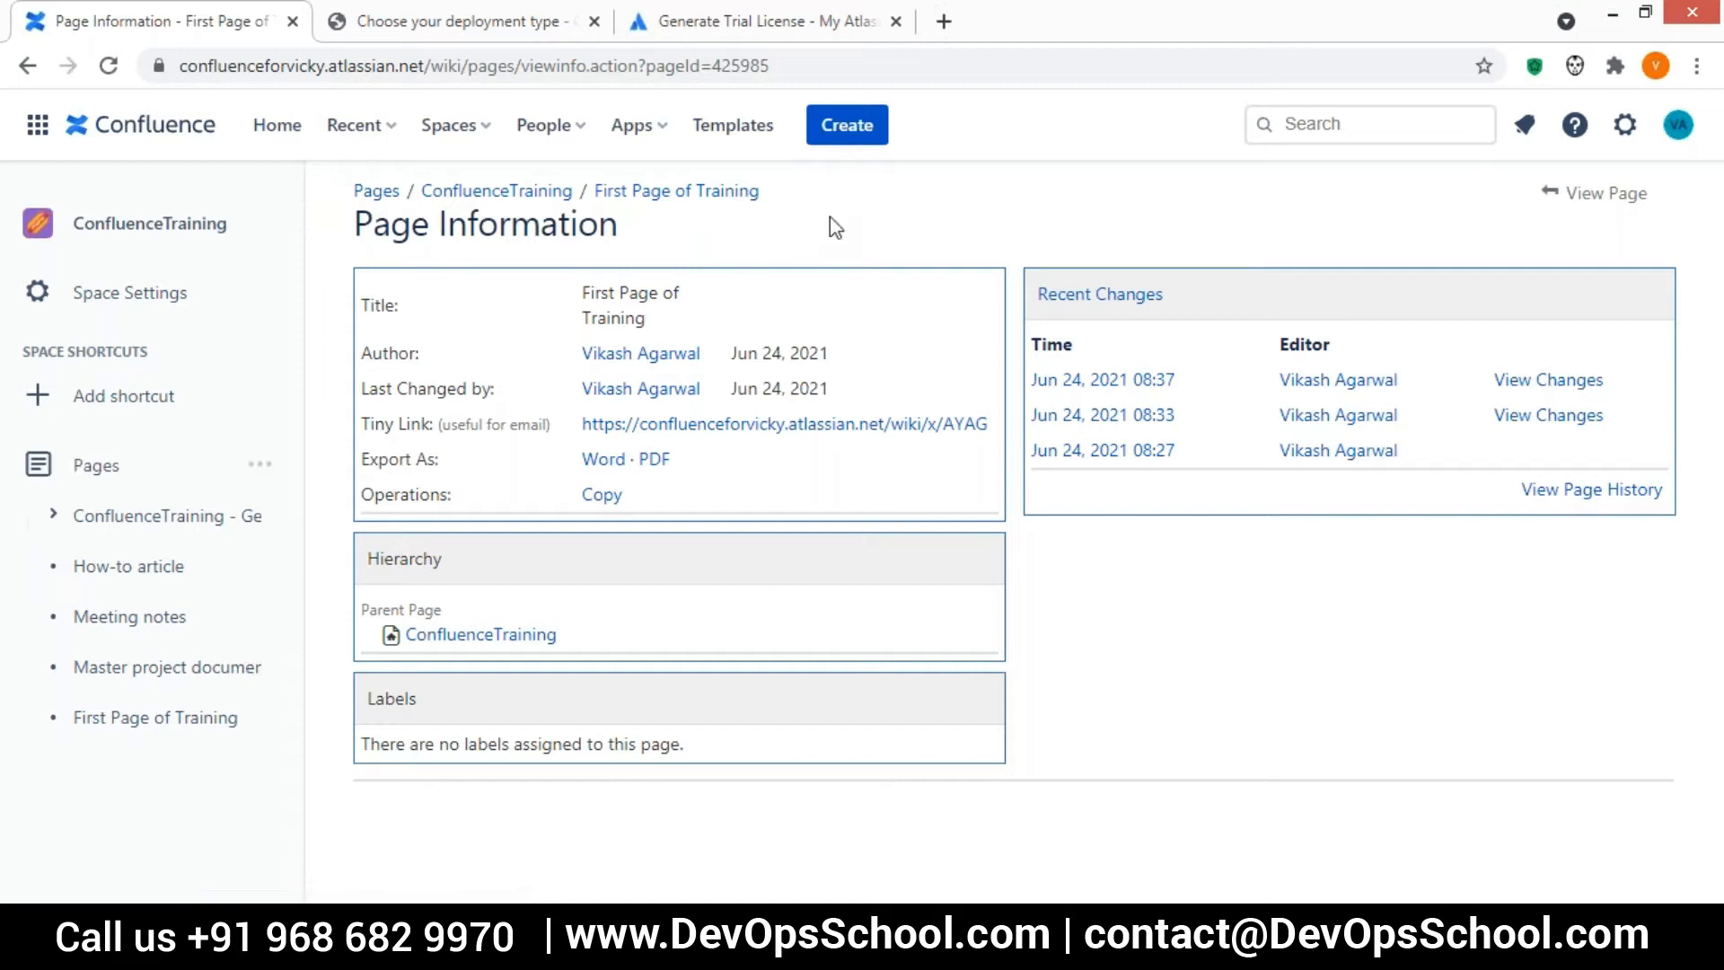
pyautogui.click(230, 294)
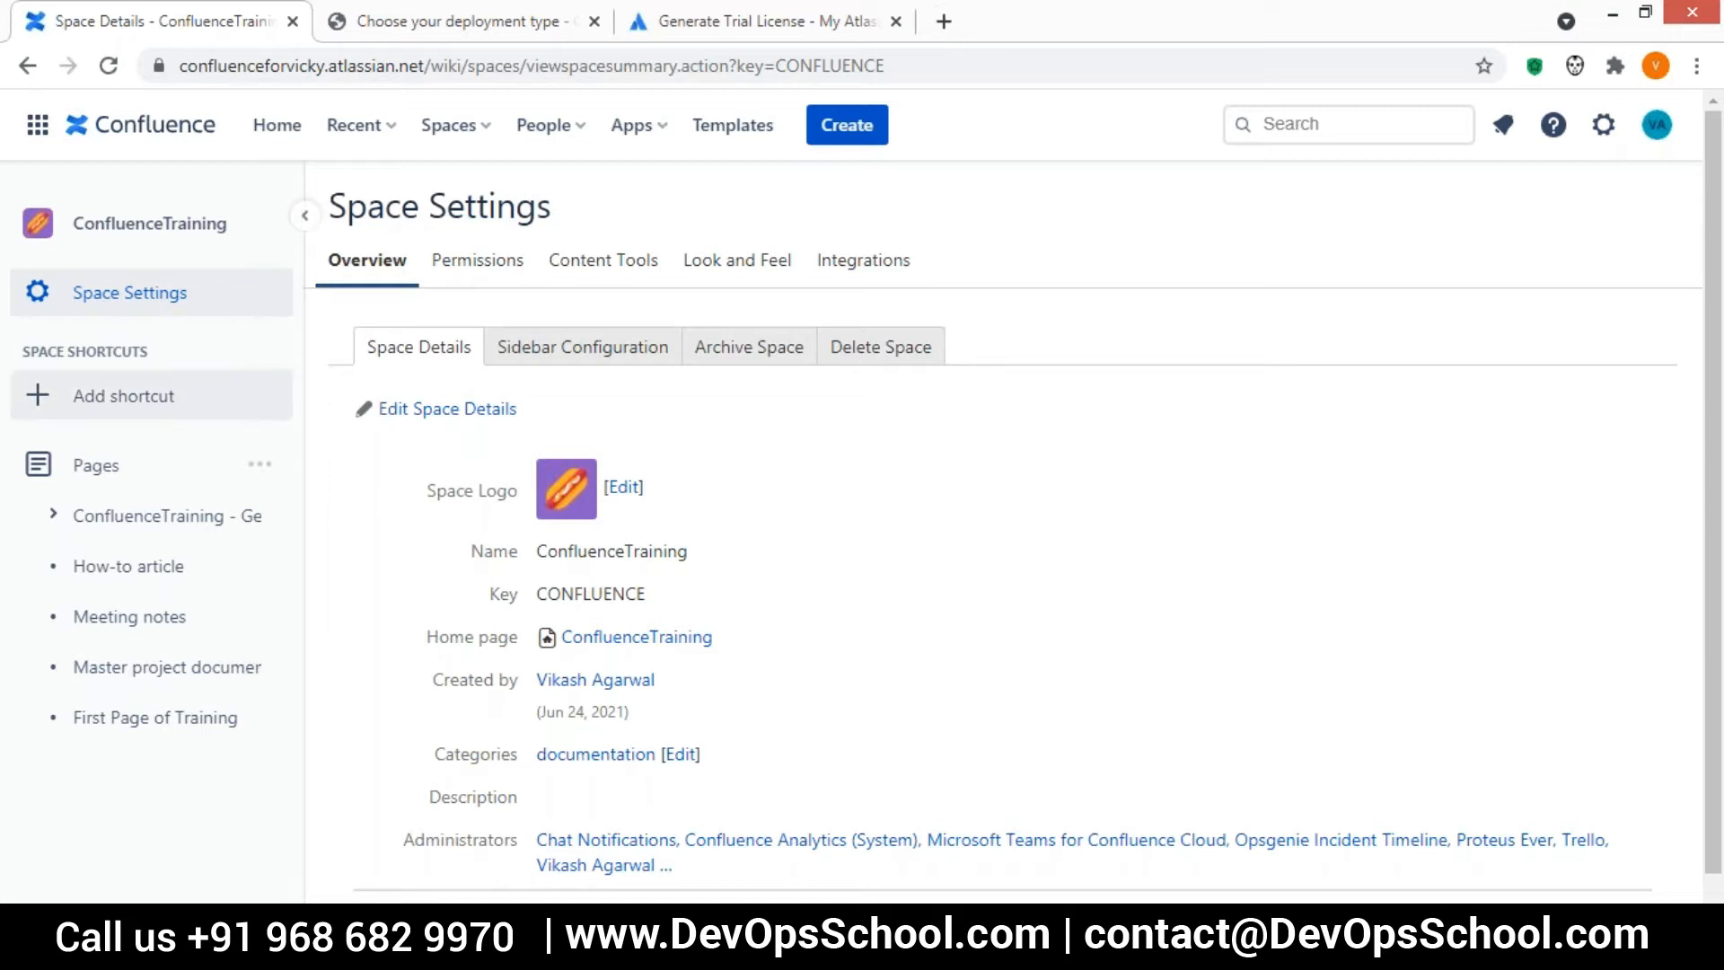
# Open the How-to article page for editing and place the cursor at the start of its introductory text
pyautogui.click(141, 569)
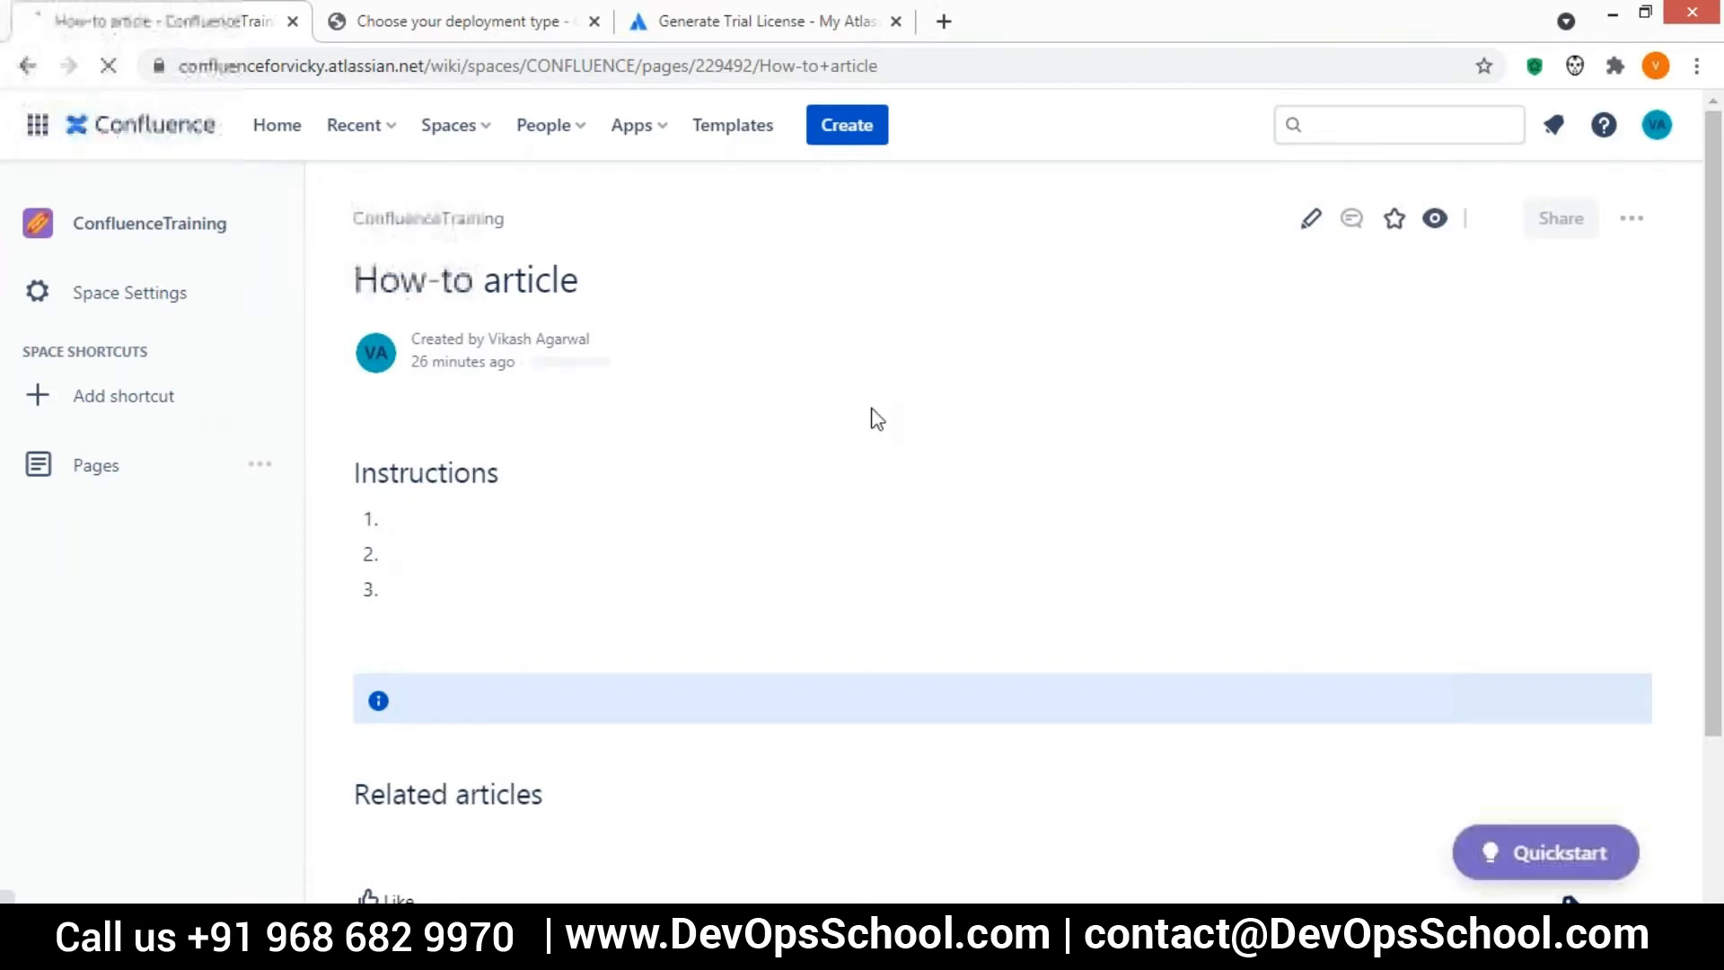
pyautogui.click(1310, 226)
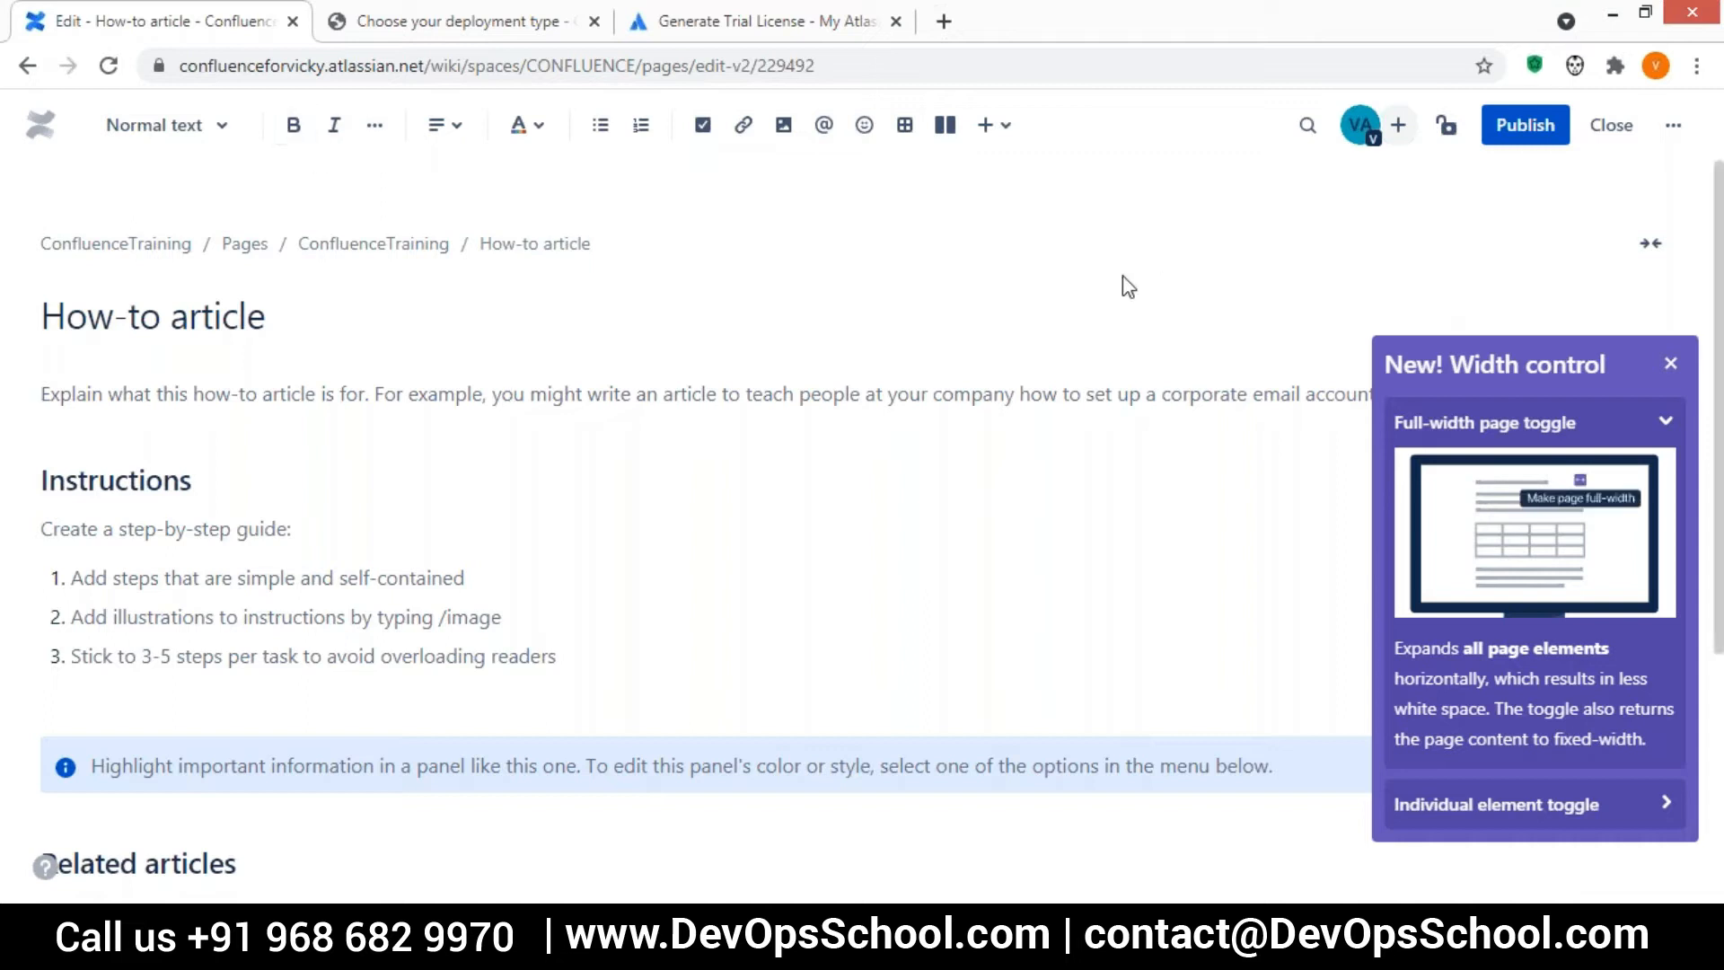
pyautogui.press('Up')
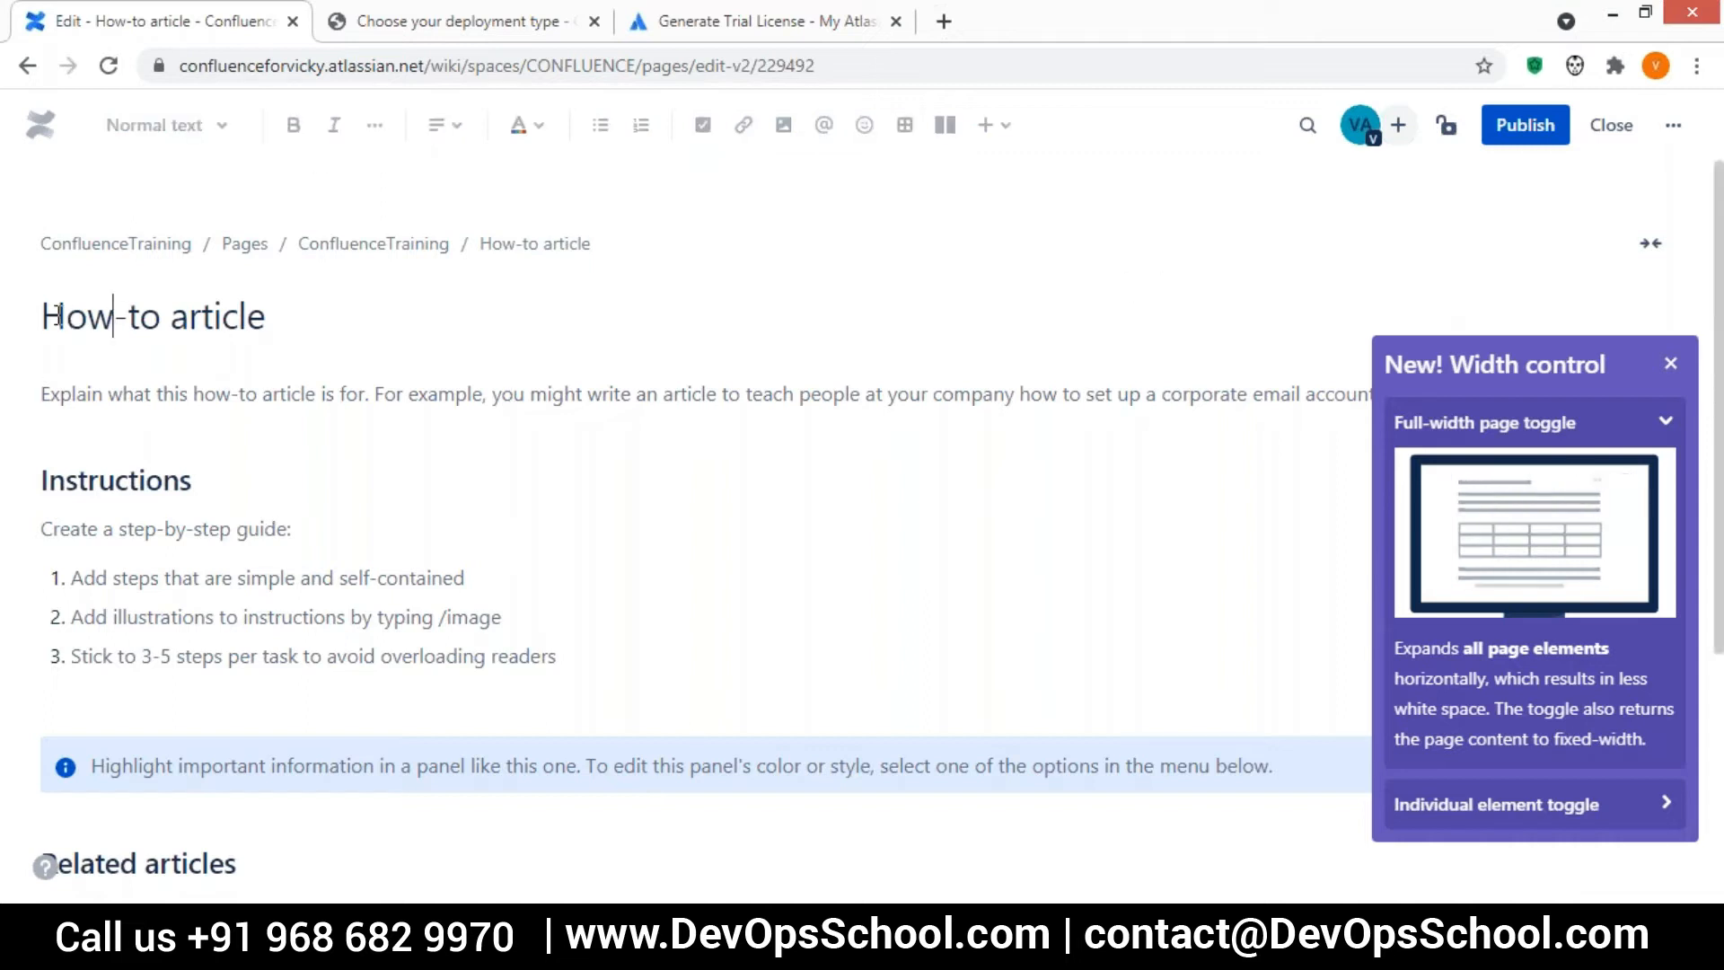
pyautogui.press('Down')
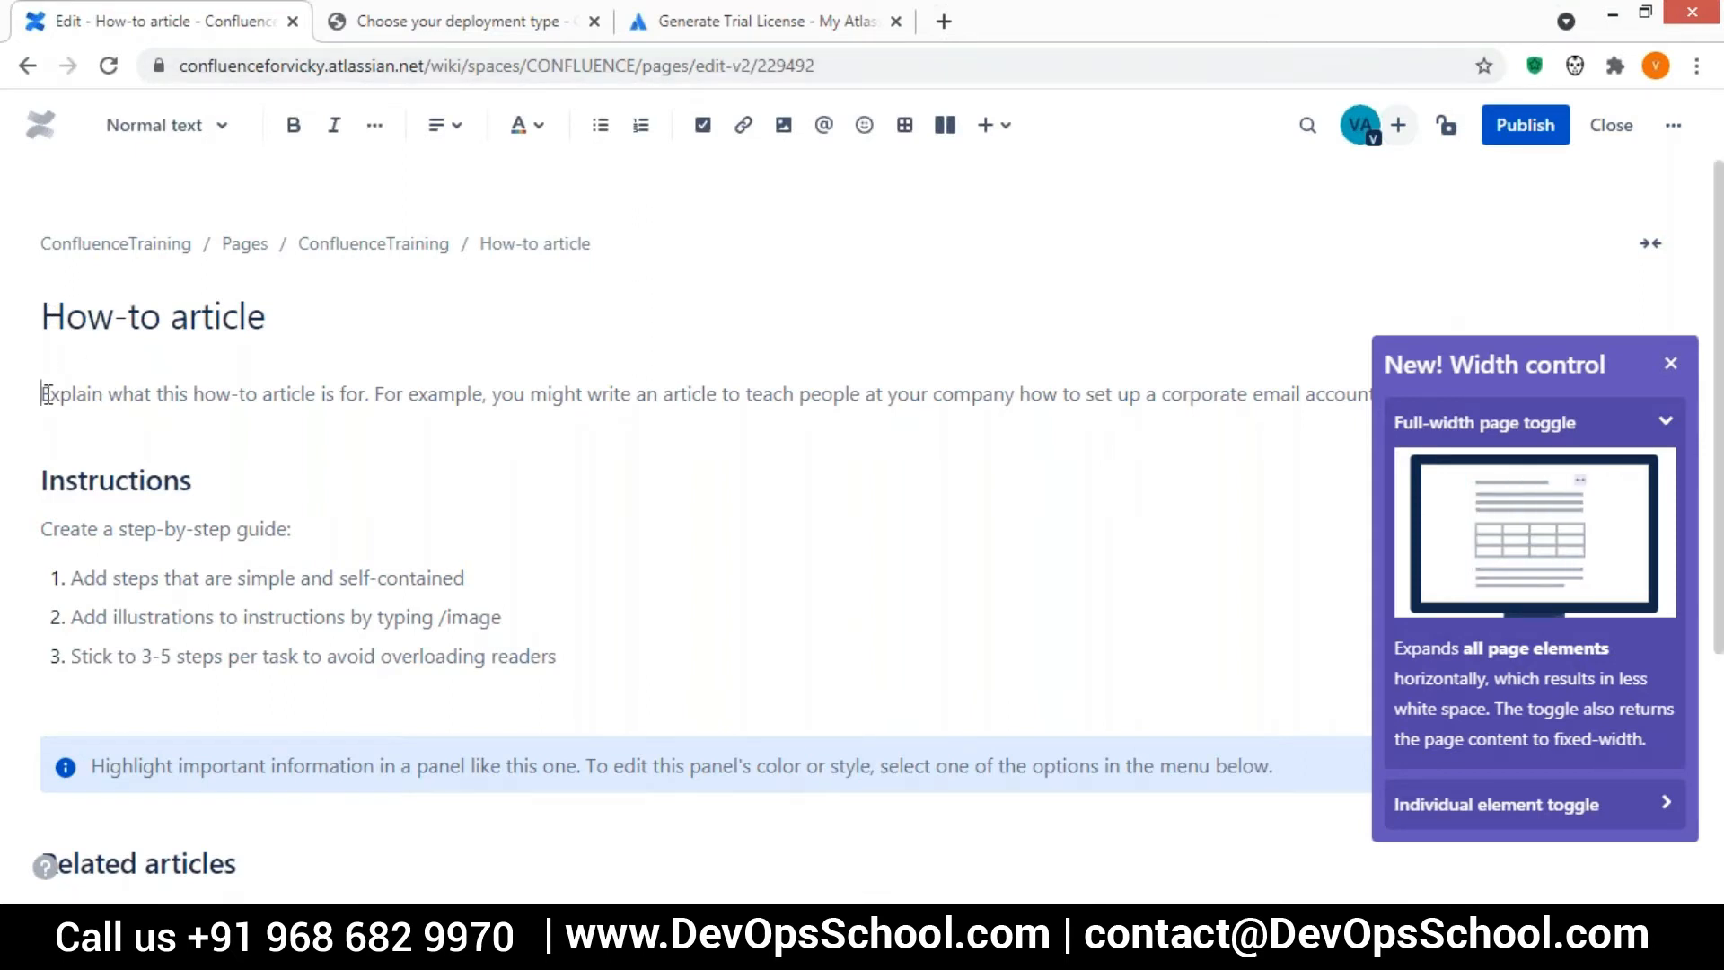
# Add a new line above the introductory placeholder text reading "This is new ariticcle."
pyautogui.click(293, 125)
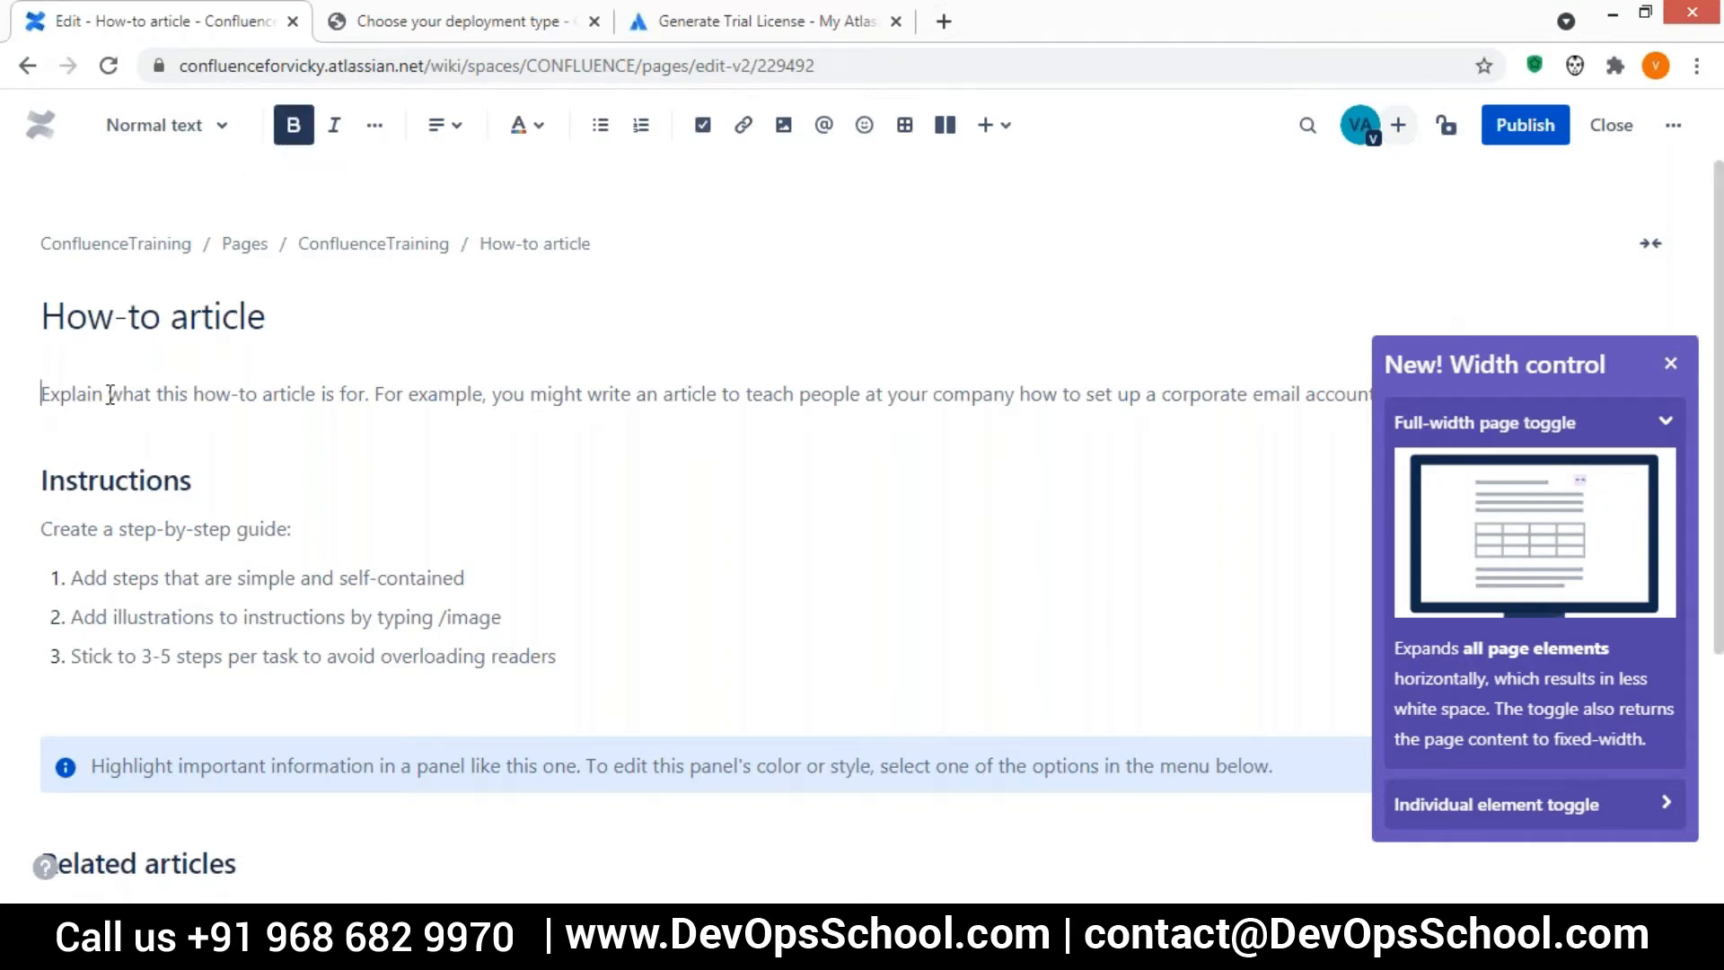
pyautogui.press('Return')
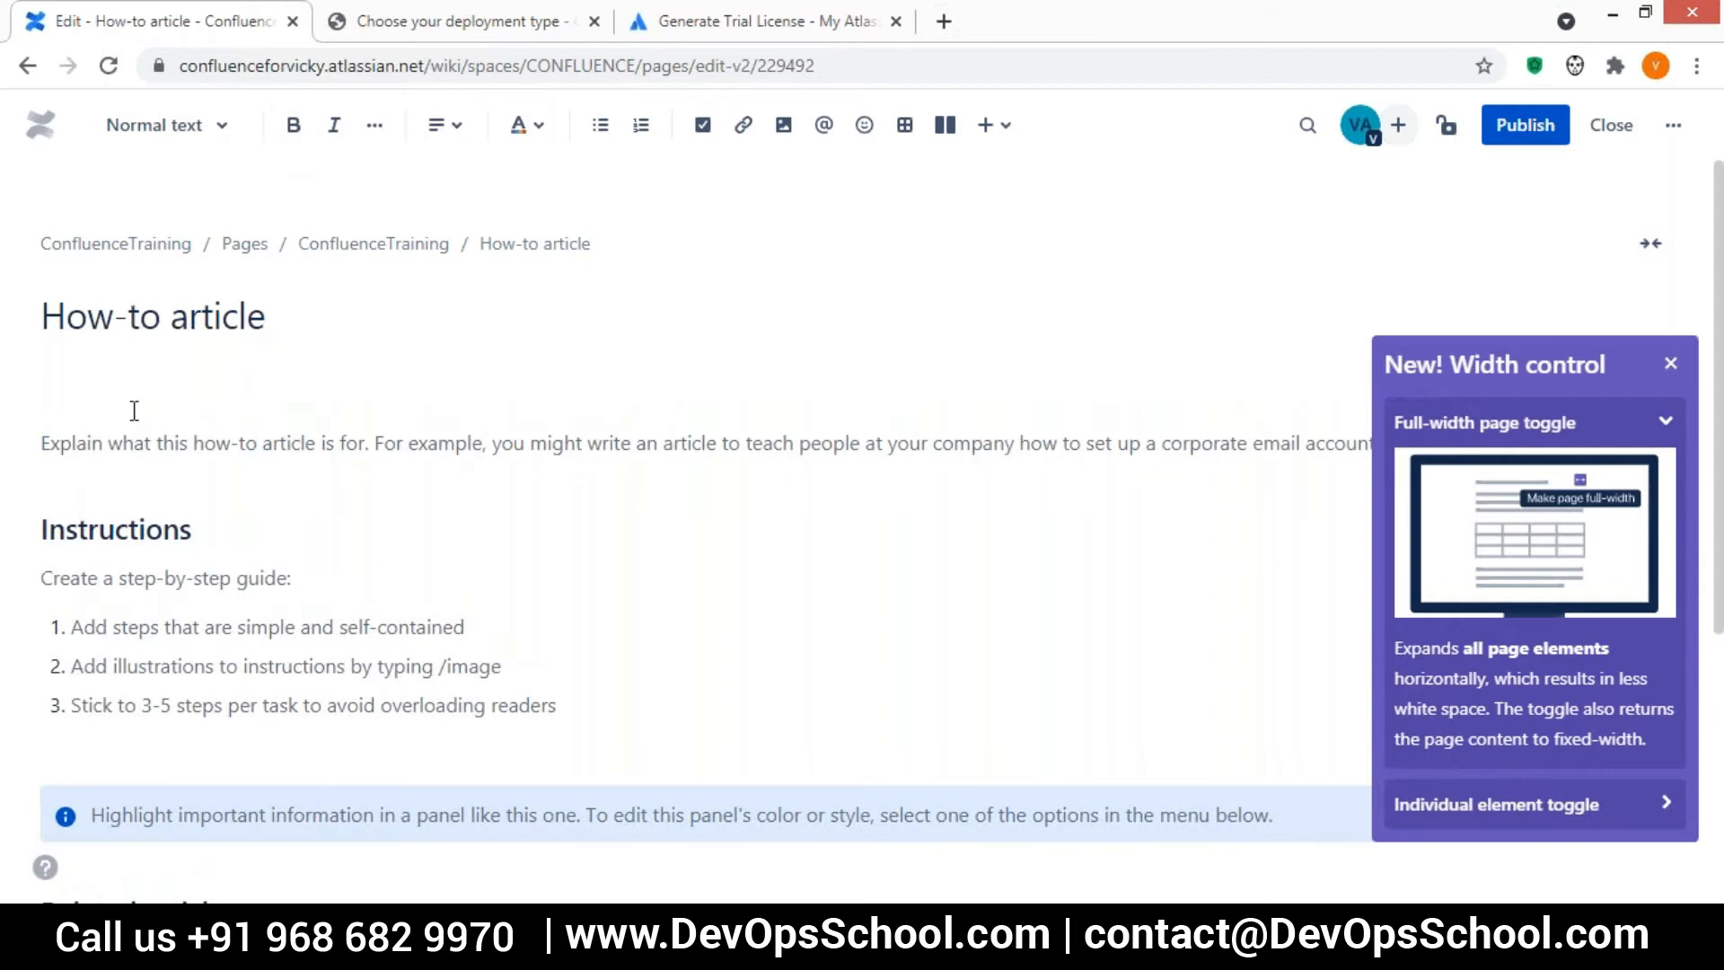
pyautogui.write('T')
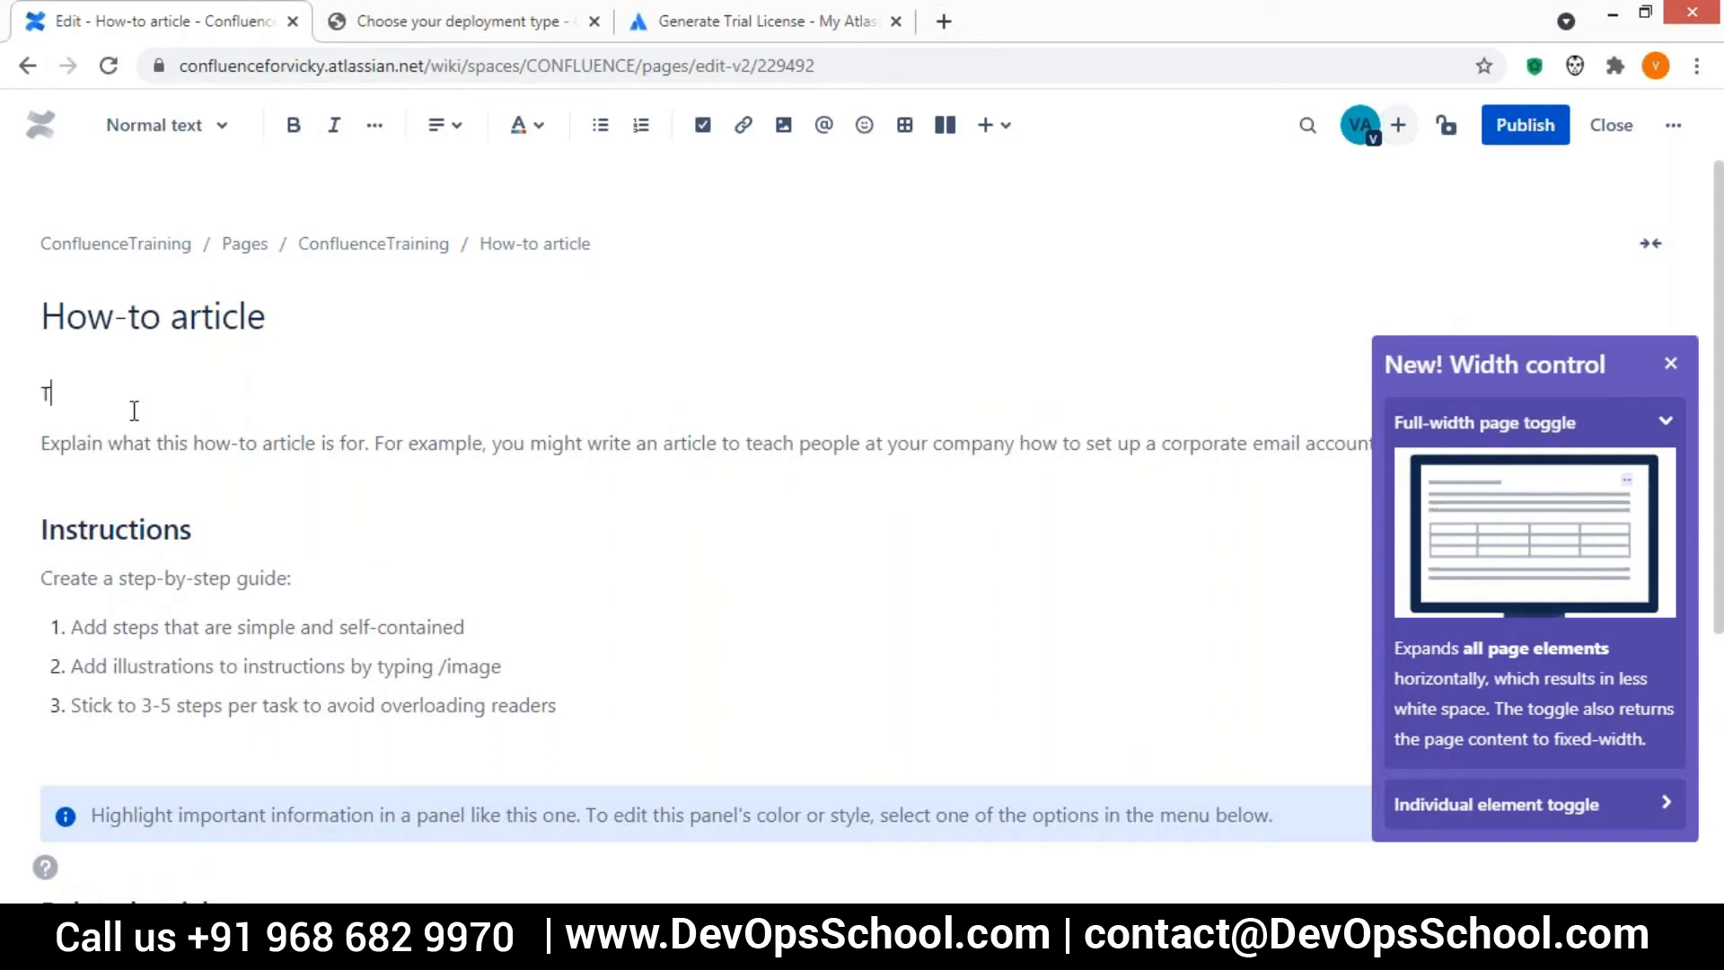
pyautogui.write('his is new ')
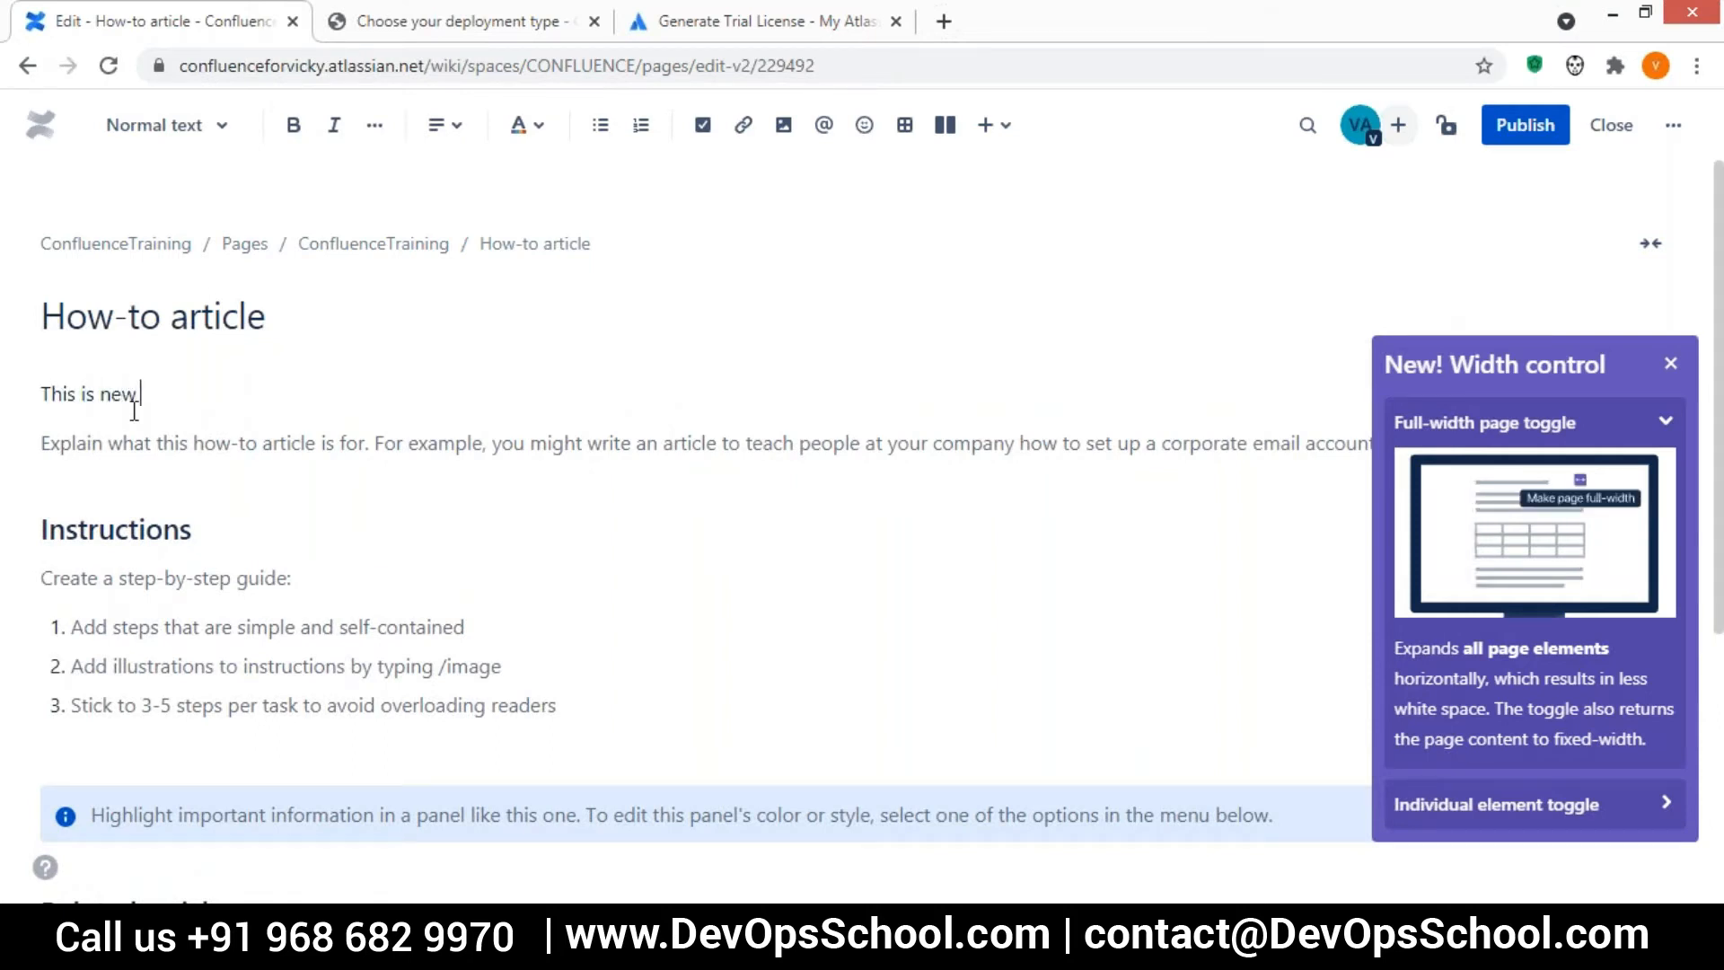
pyautogui.write('aritic')
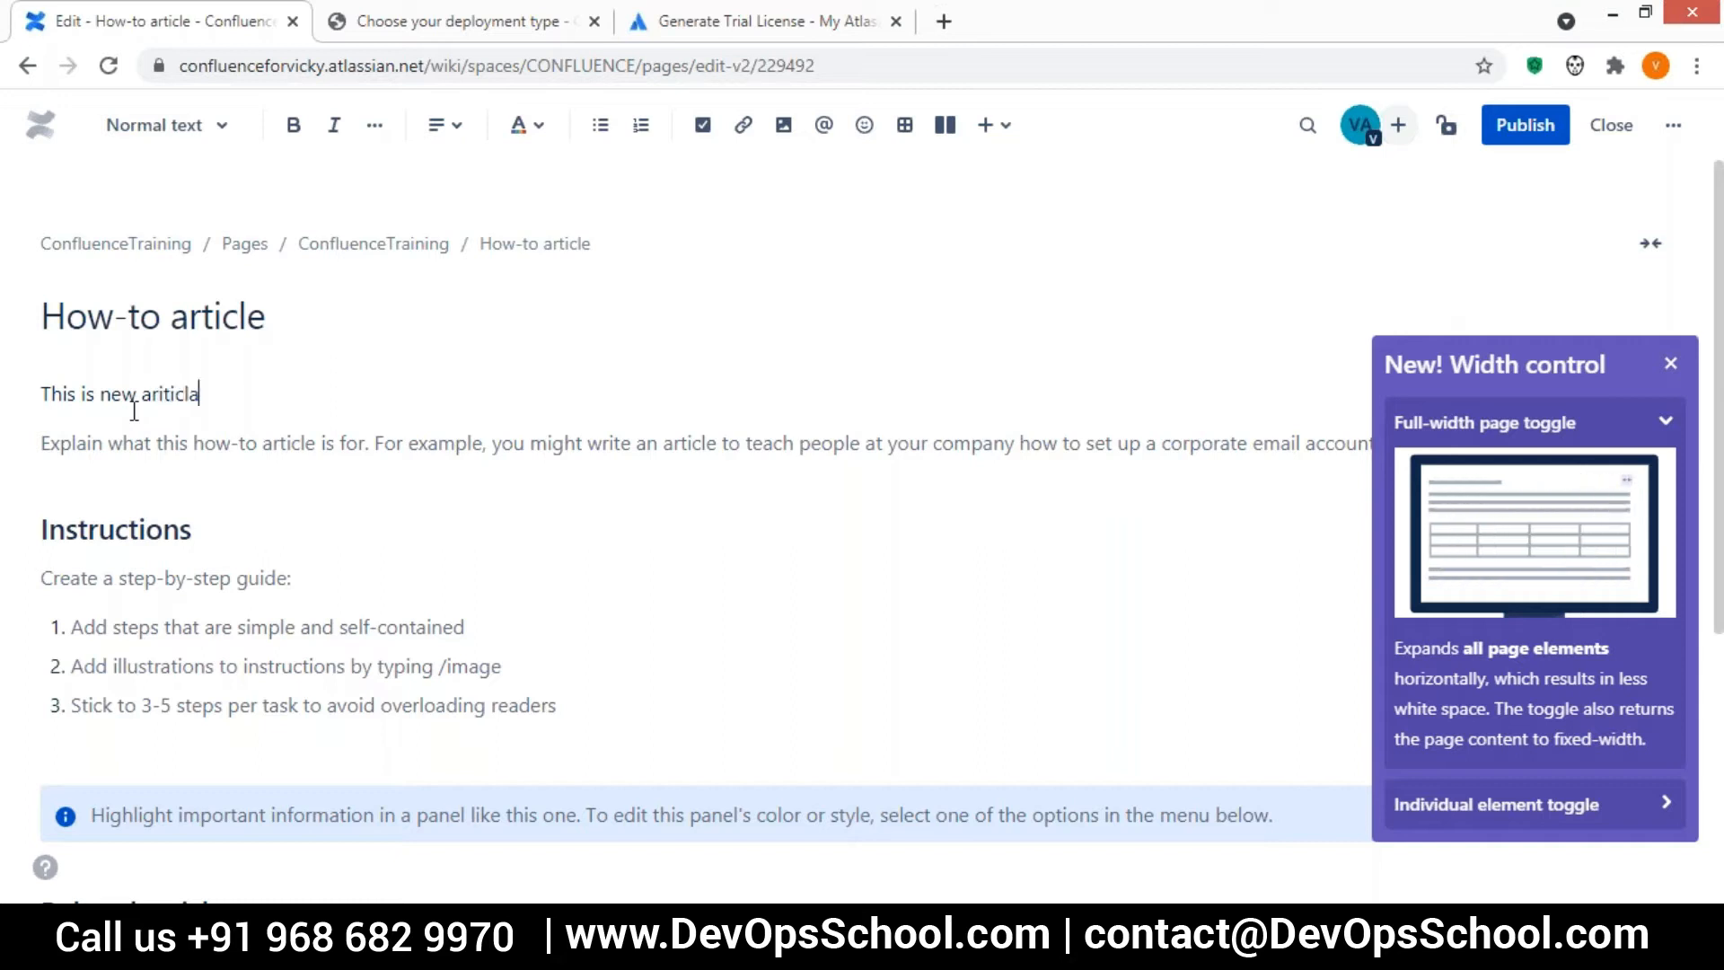
pyautogui.write('cle.')
# Make the new line "This is new ariticcle." bold and publish the How-to article
pyautogui.moveTo(215, 393); pyautogui.dragTo(9, 400)
pyautogui.click(294, 131)
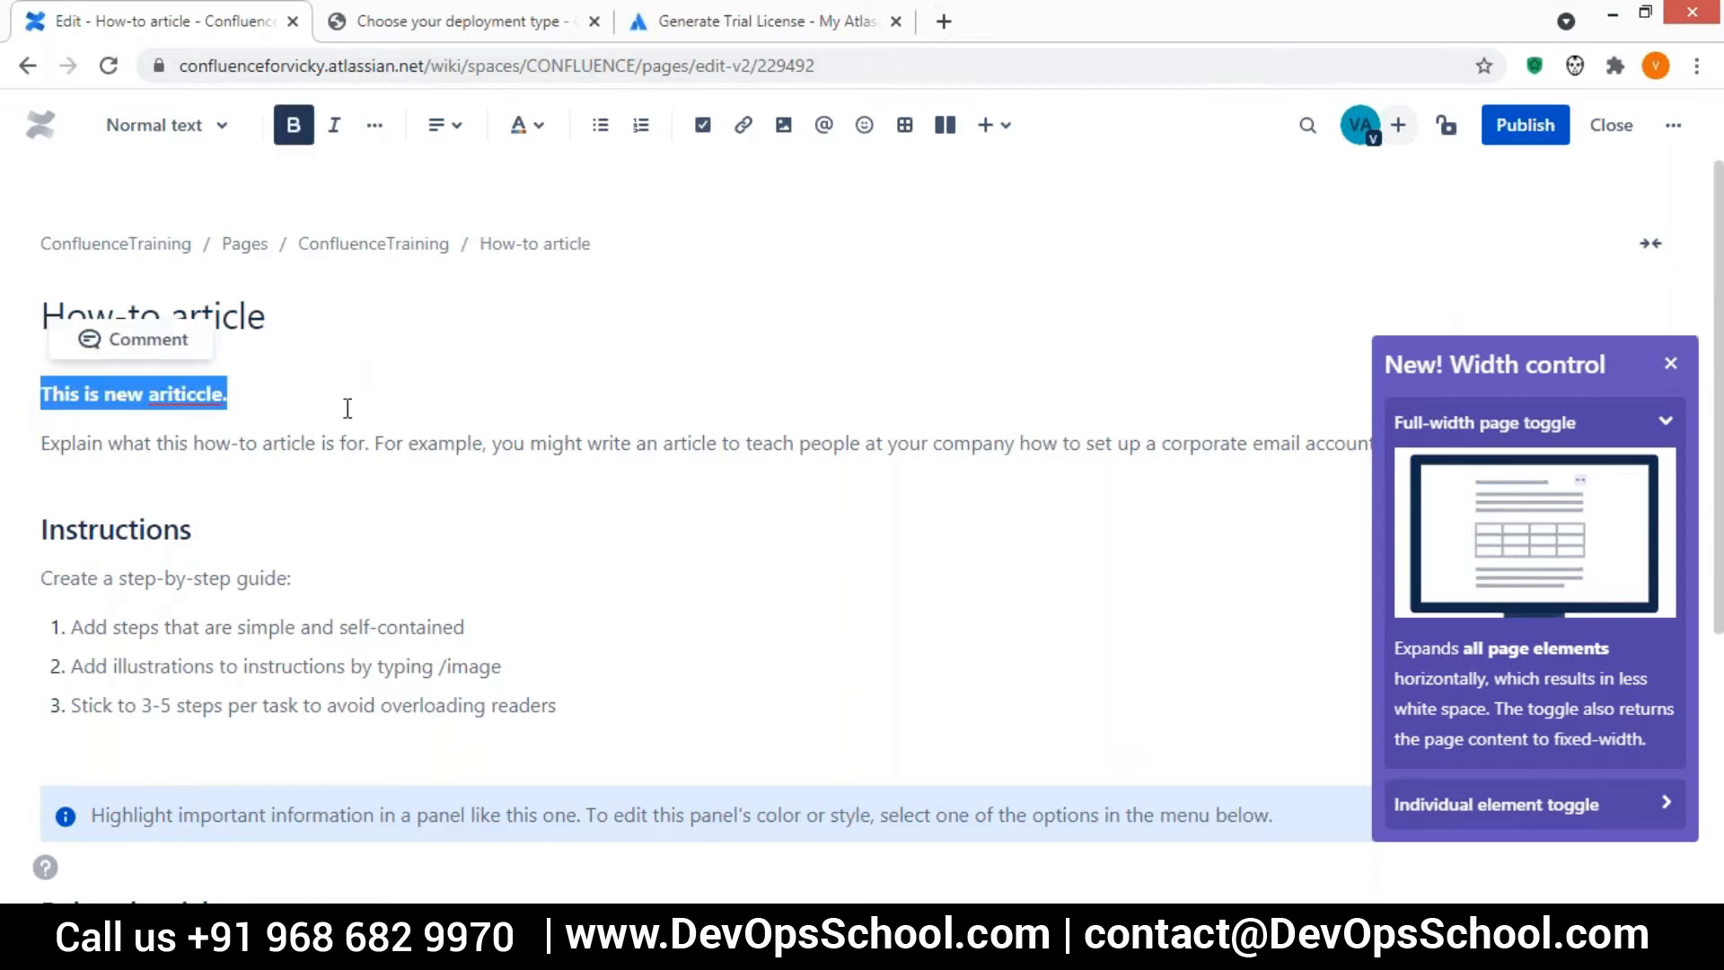
pyautogui.click(345, 406)
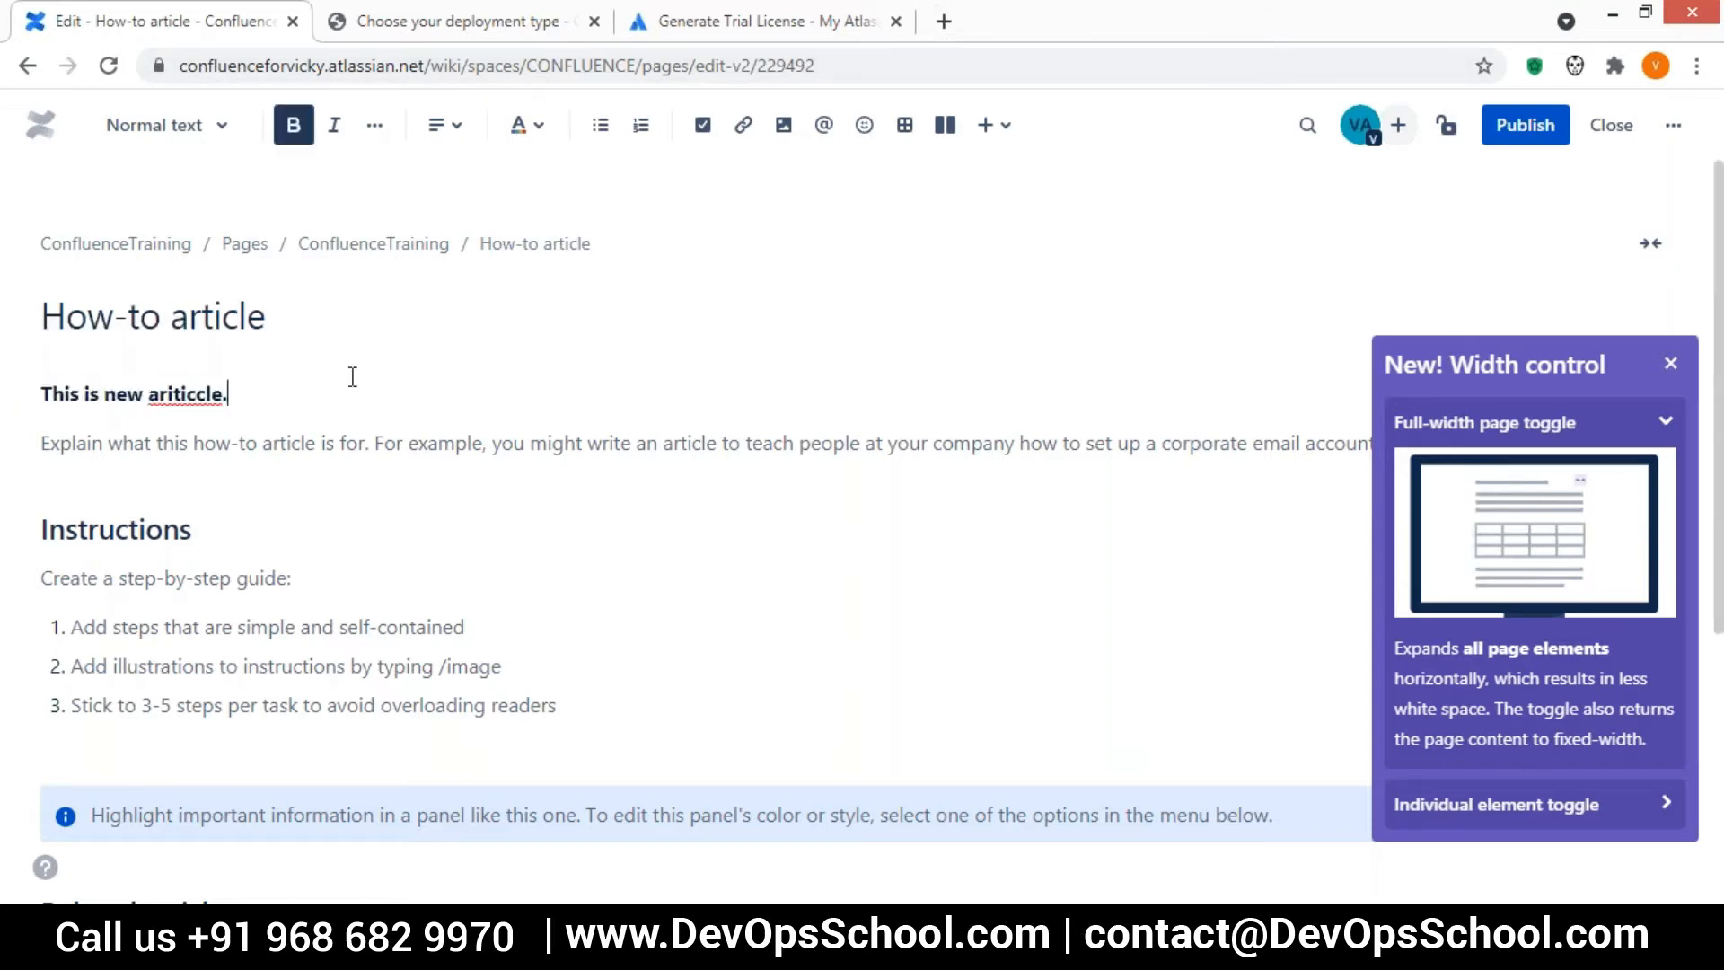
pyautogui.click(376, 127)
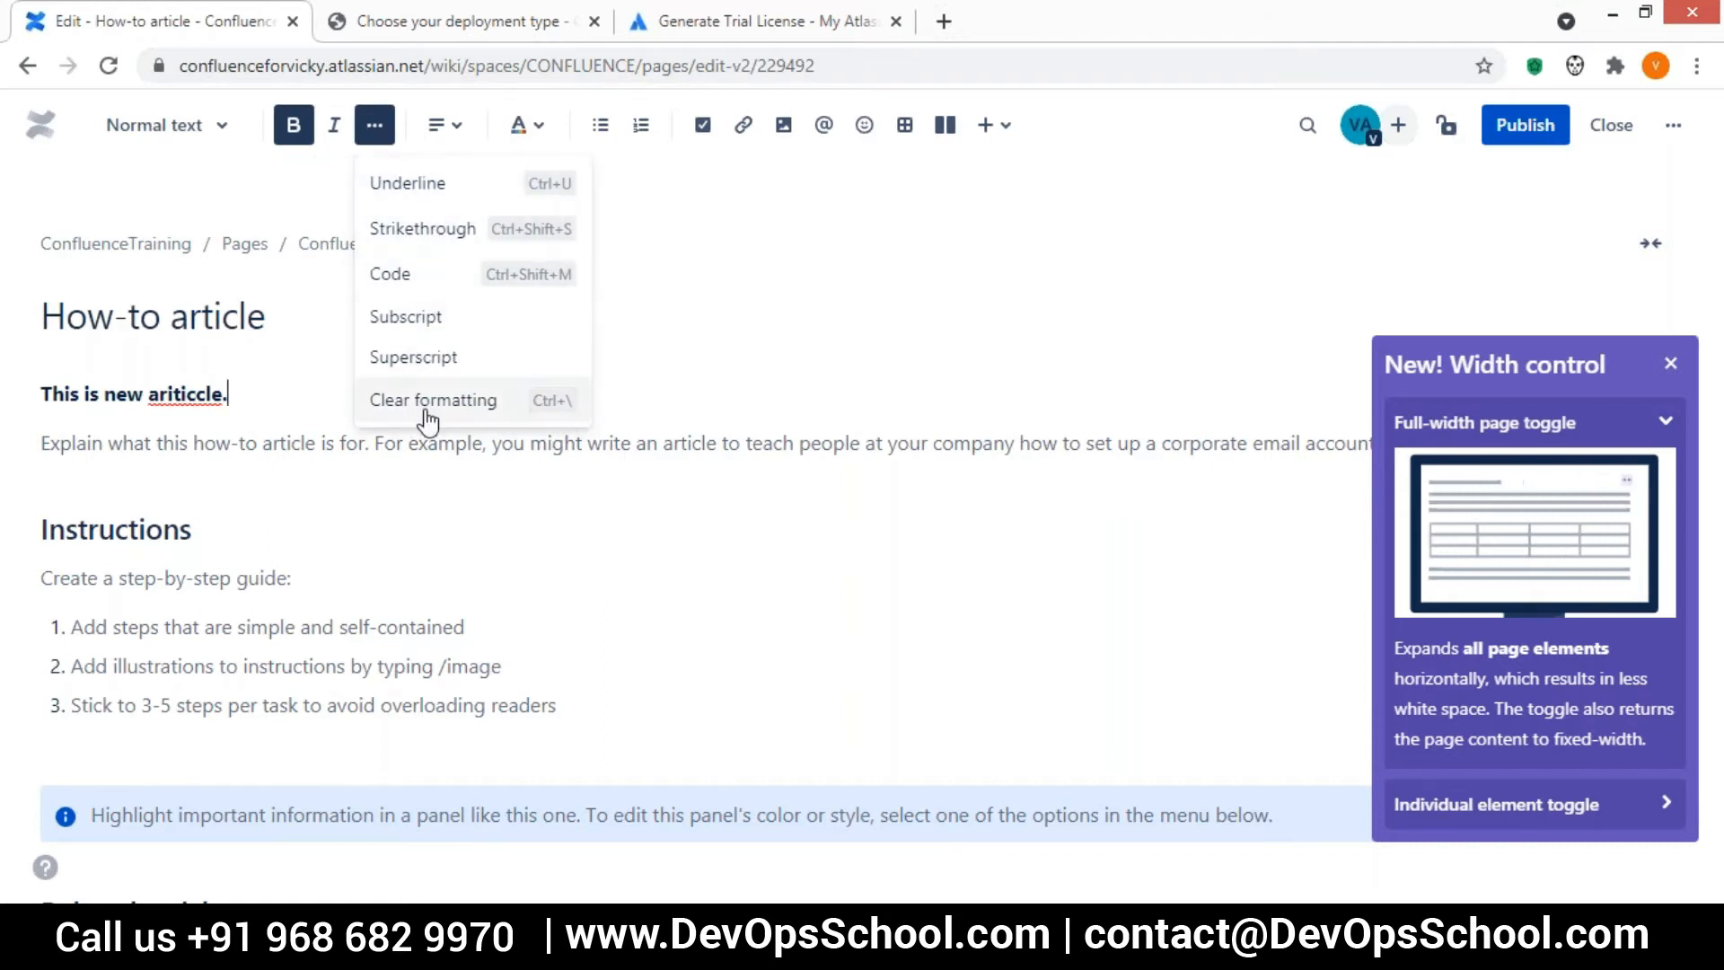
pyautogui.click(788, 324)
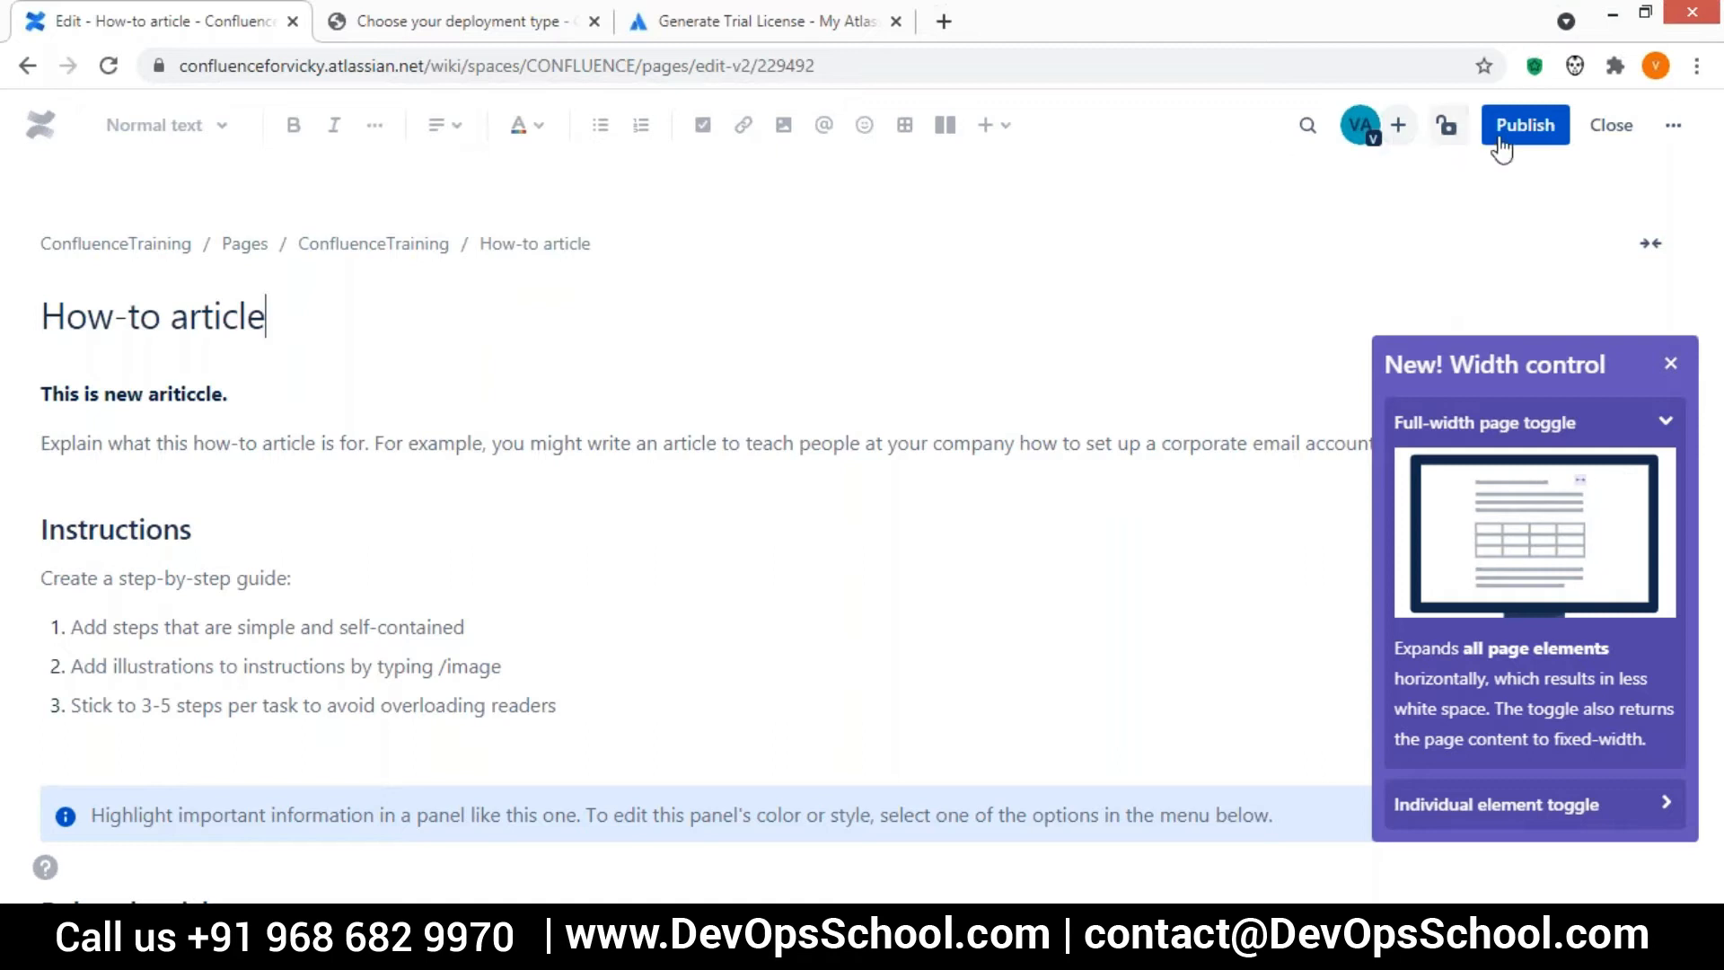
pyautogui.hotkey('ctrl', 'Return')
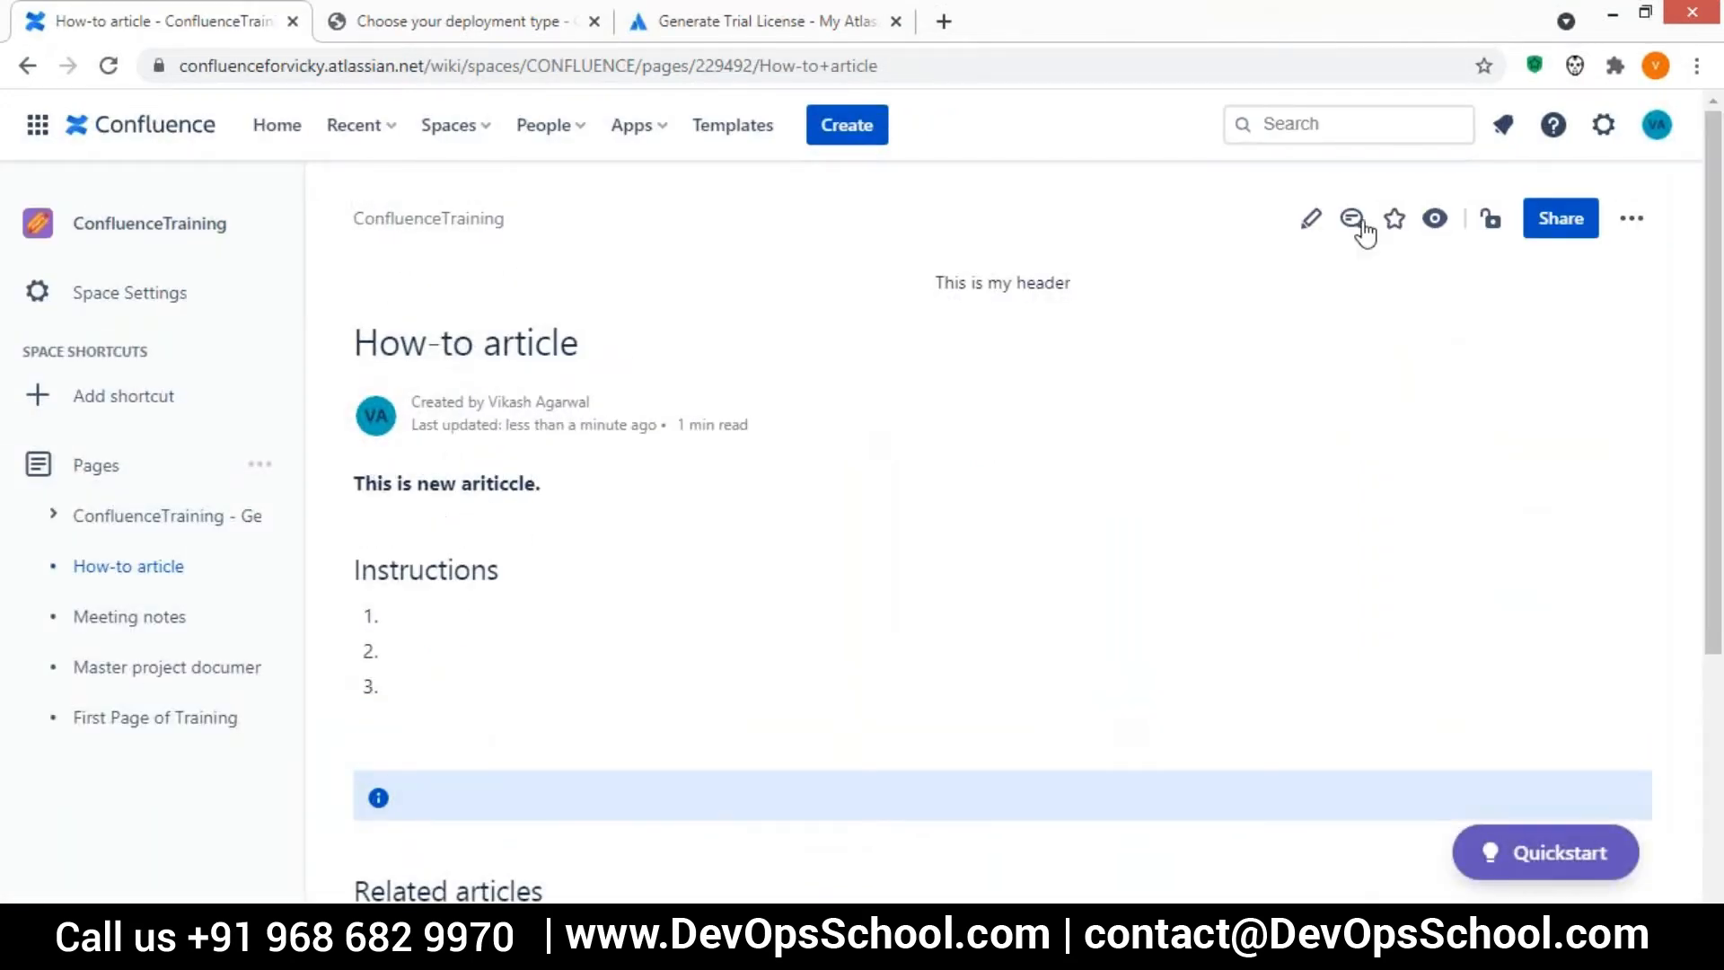
# Reopen the How-to article for editing, turn its bold line into an action item and reword it as "This is the first action."
pyautogui.click(1299, 236)
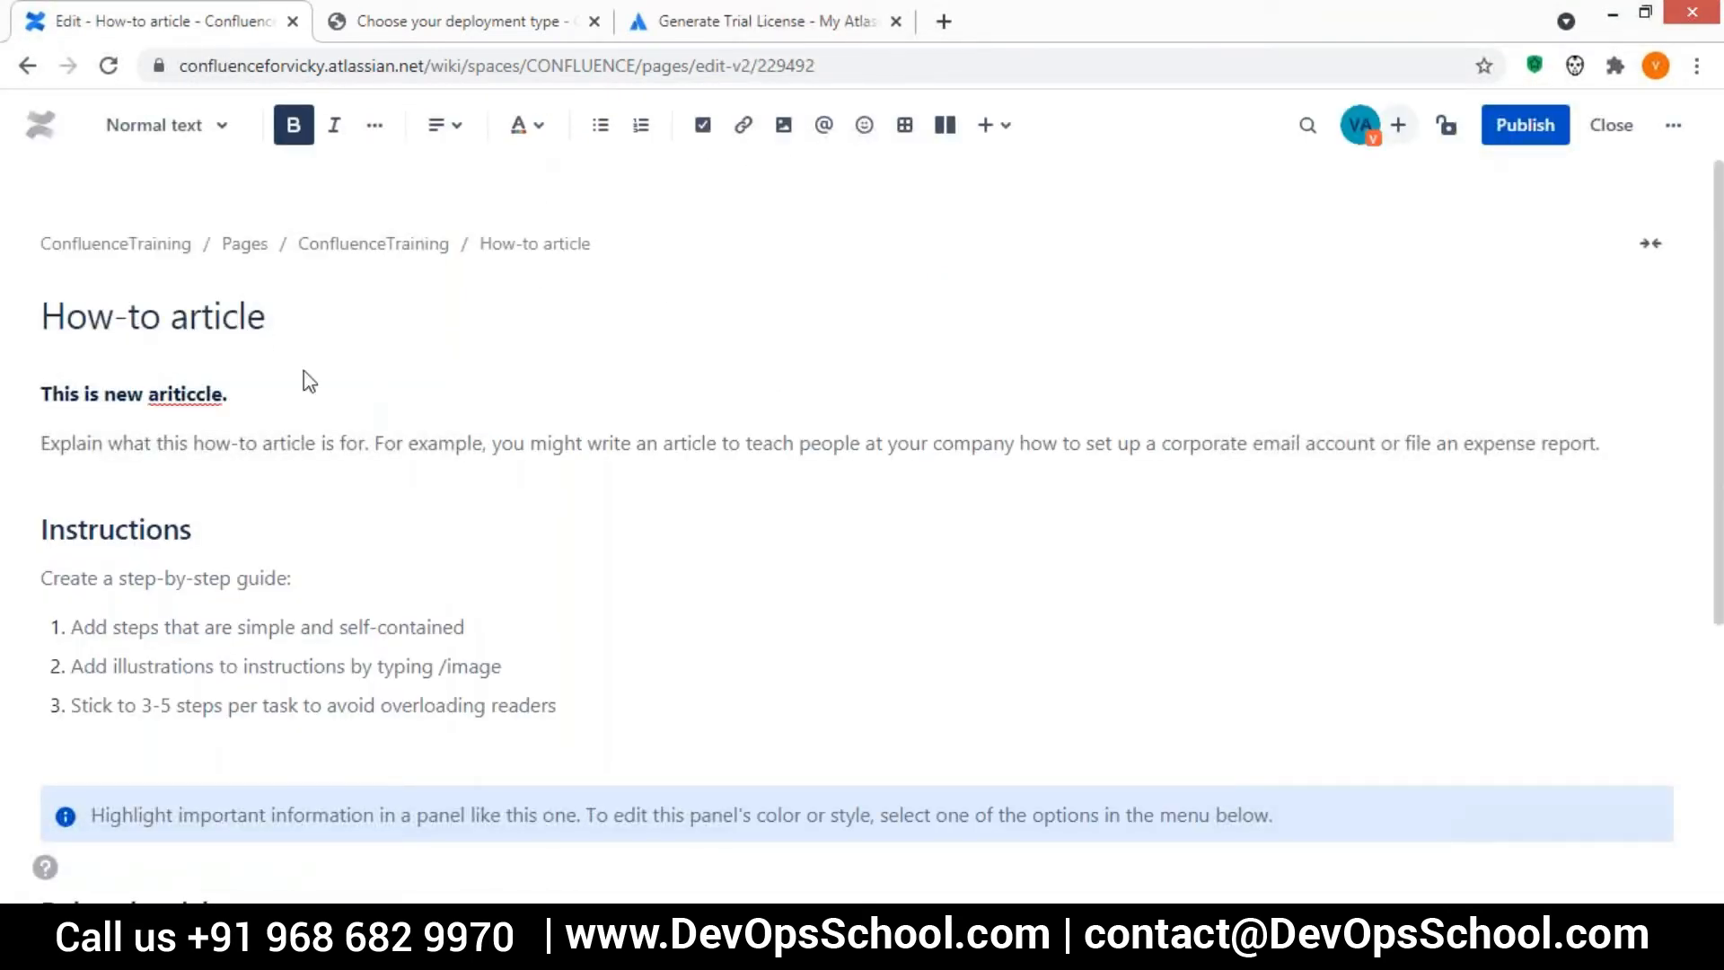
pyautogui.click(539, 135)
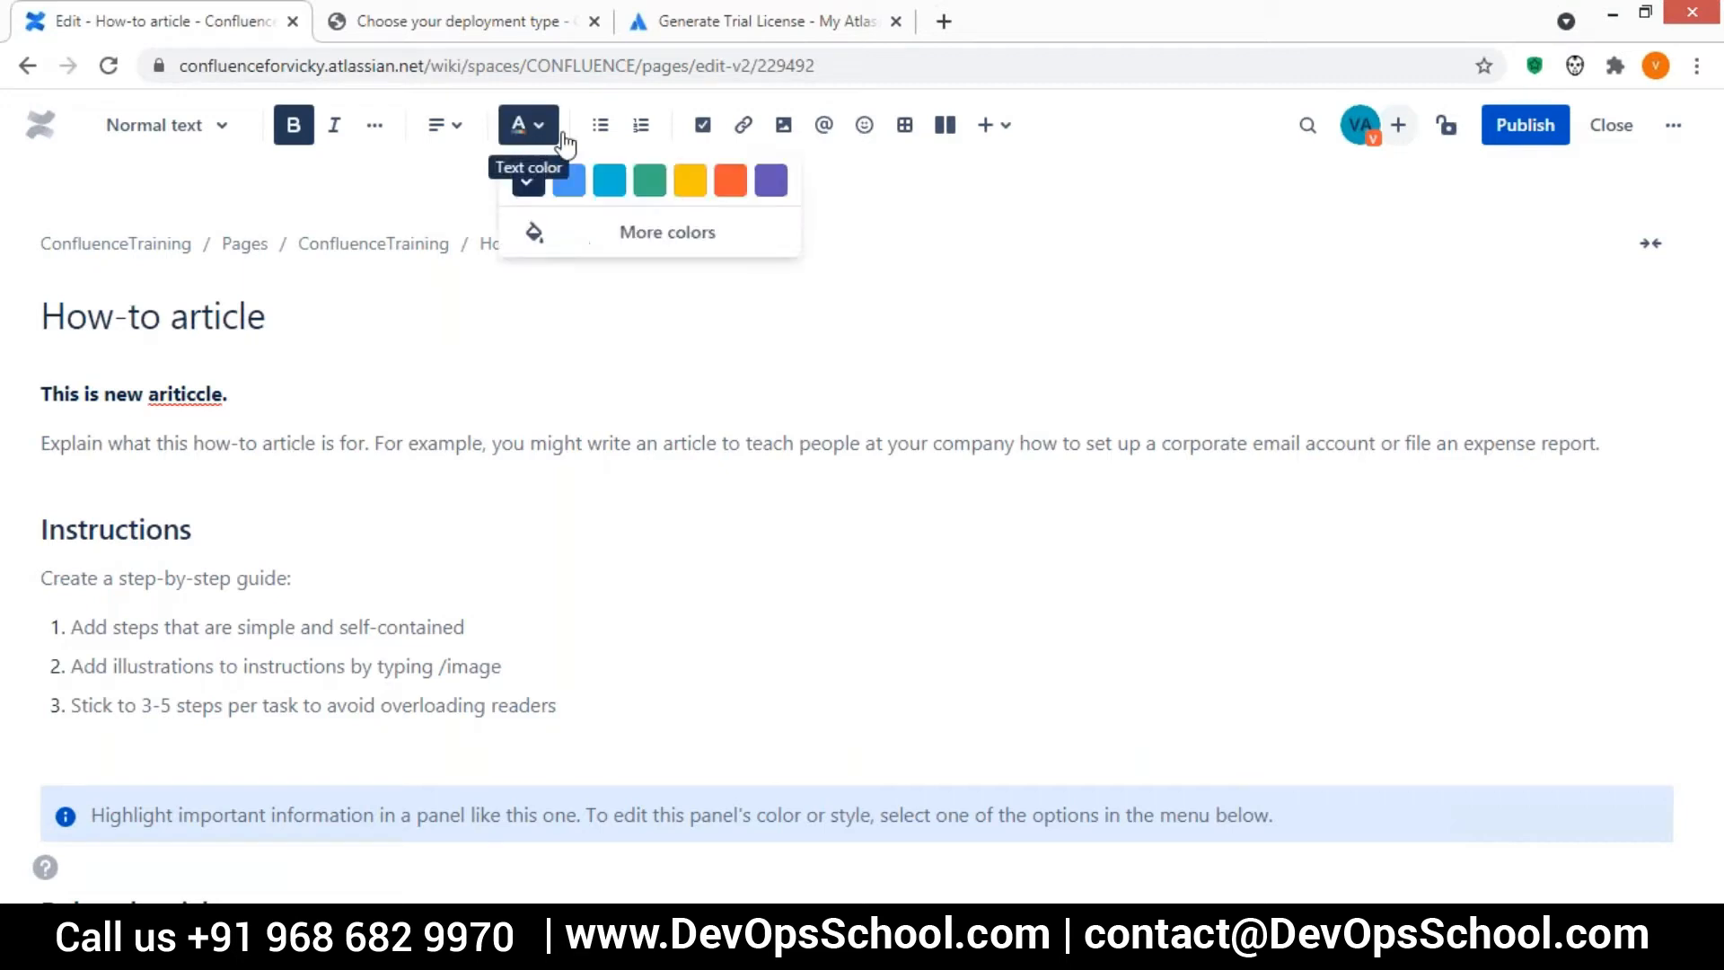
pyautogui.click(703, 135)
pyautogui.moveTo(119, 398); pyautogui.dragTo(285, 389)
pyautogui.write('is the f')
pyautogui.write('ction.')
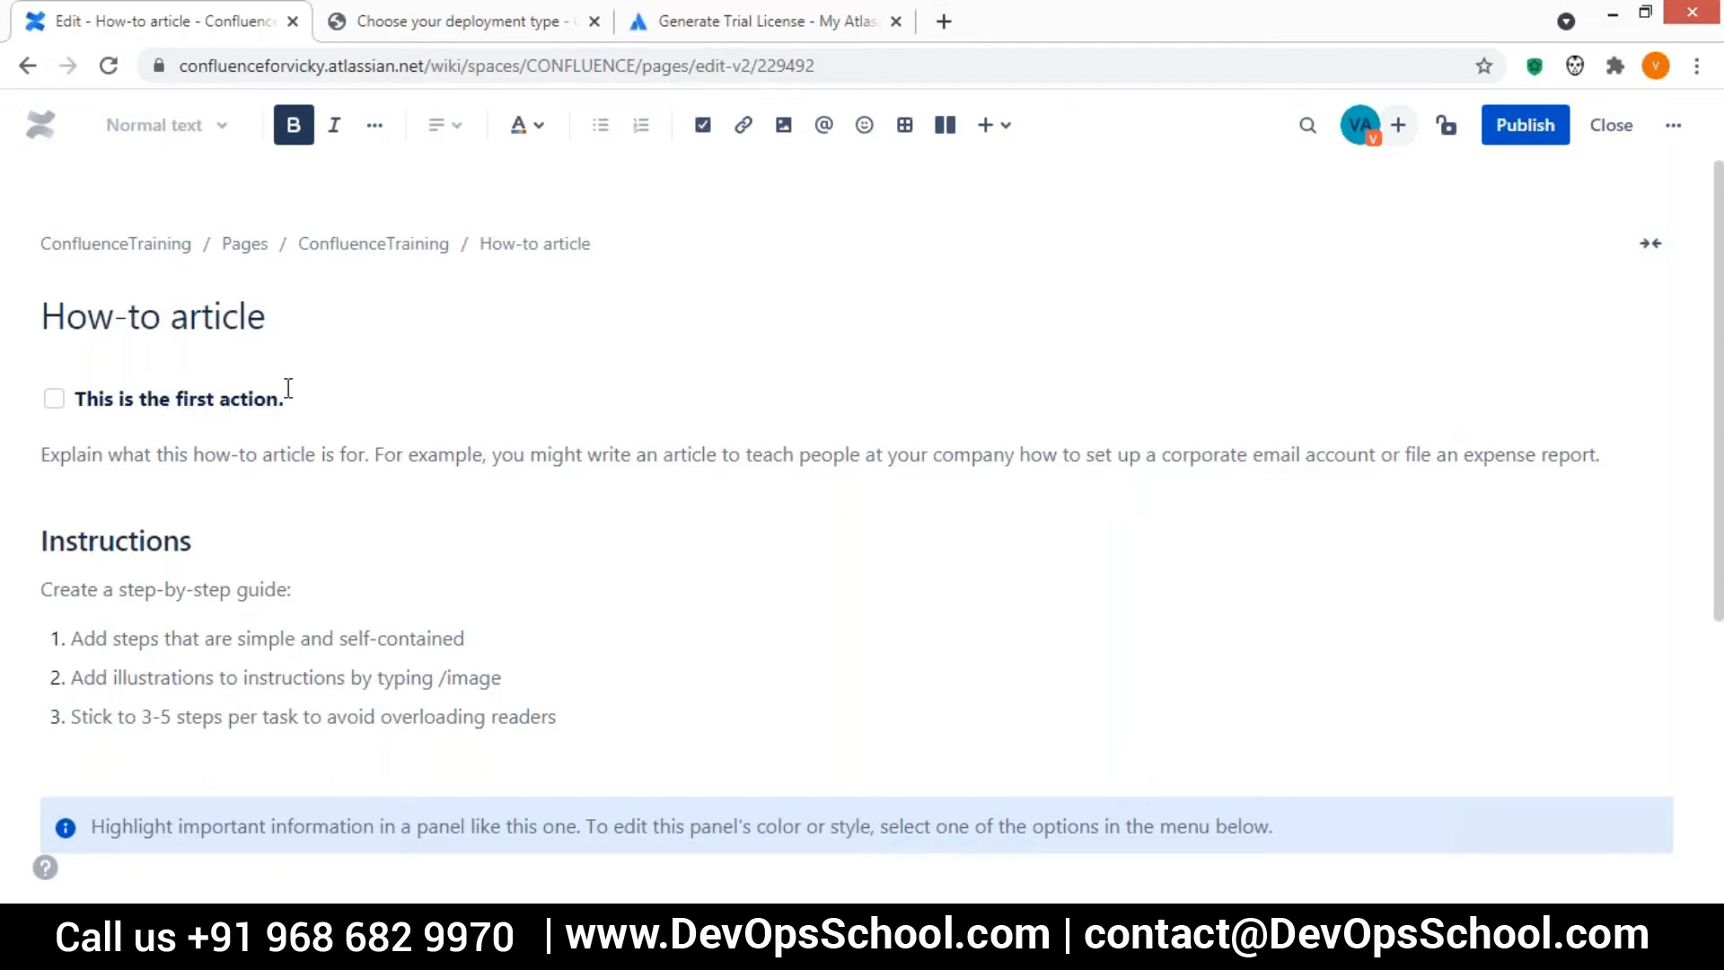
# Add a second action item reading "this is the second action." and start an empty third one below it
pyautogui.press('Return')
pyautogui.write('this is the ')
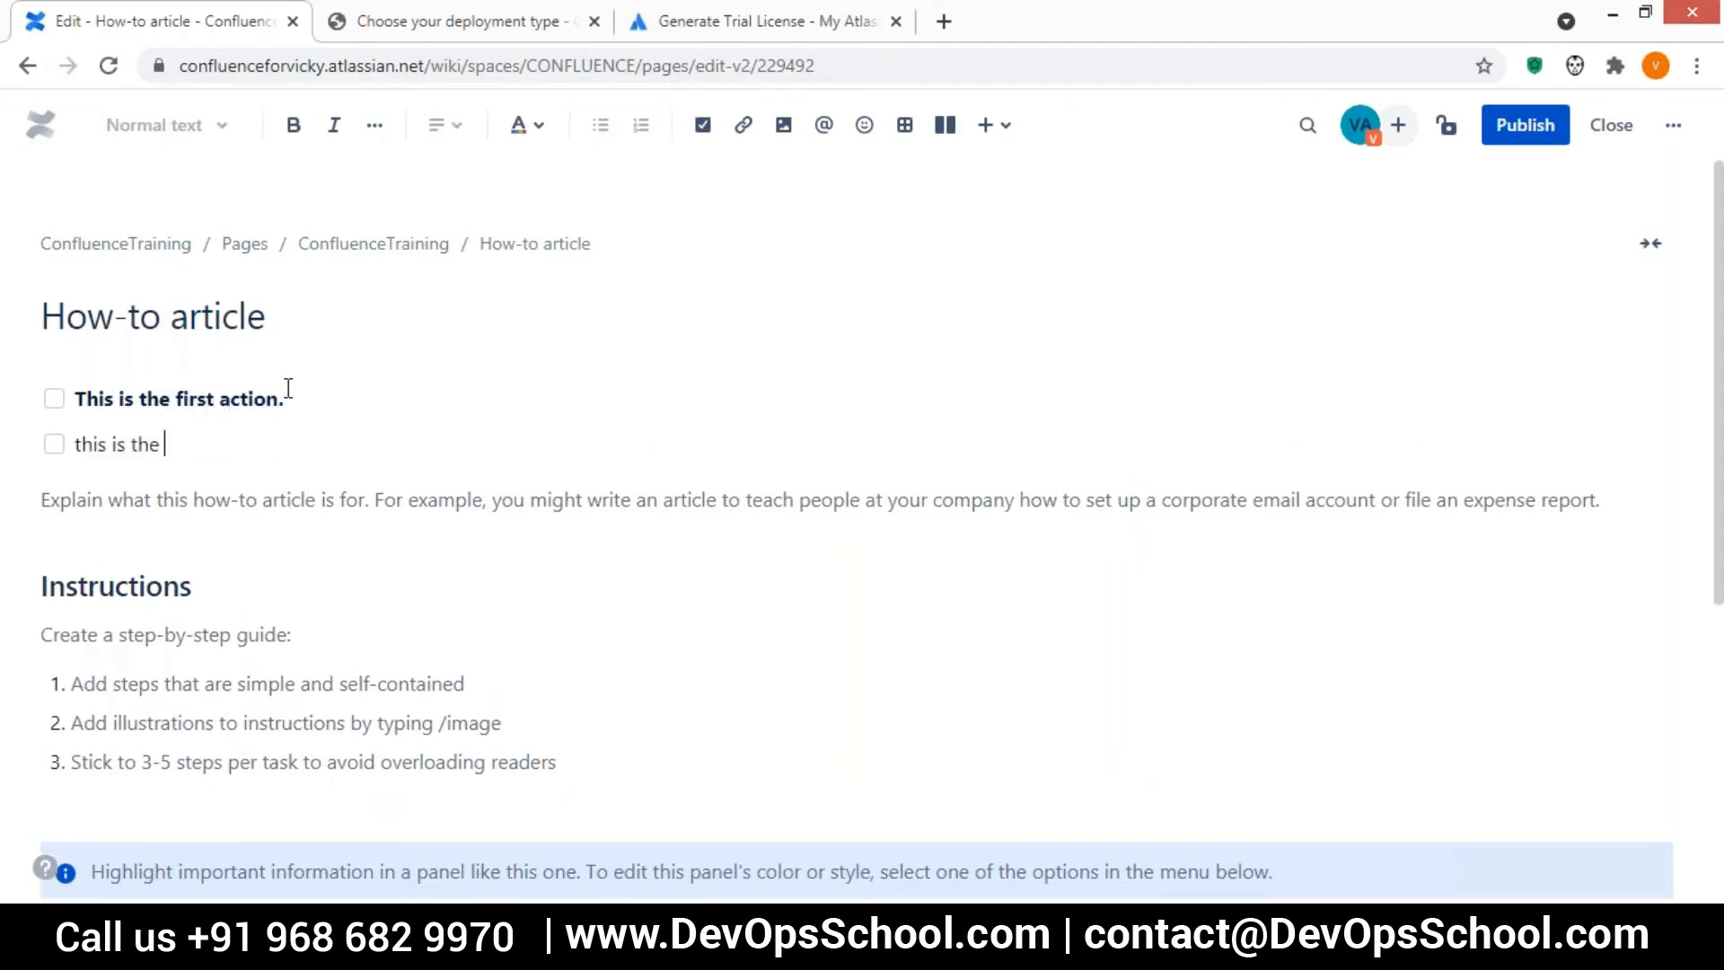
pyautogui.write('secnond sectio')
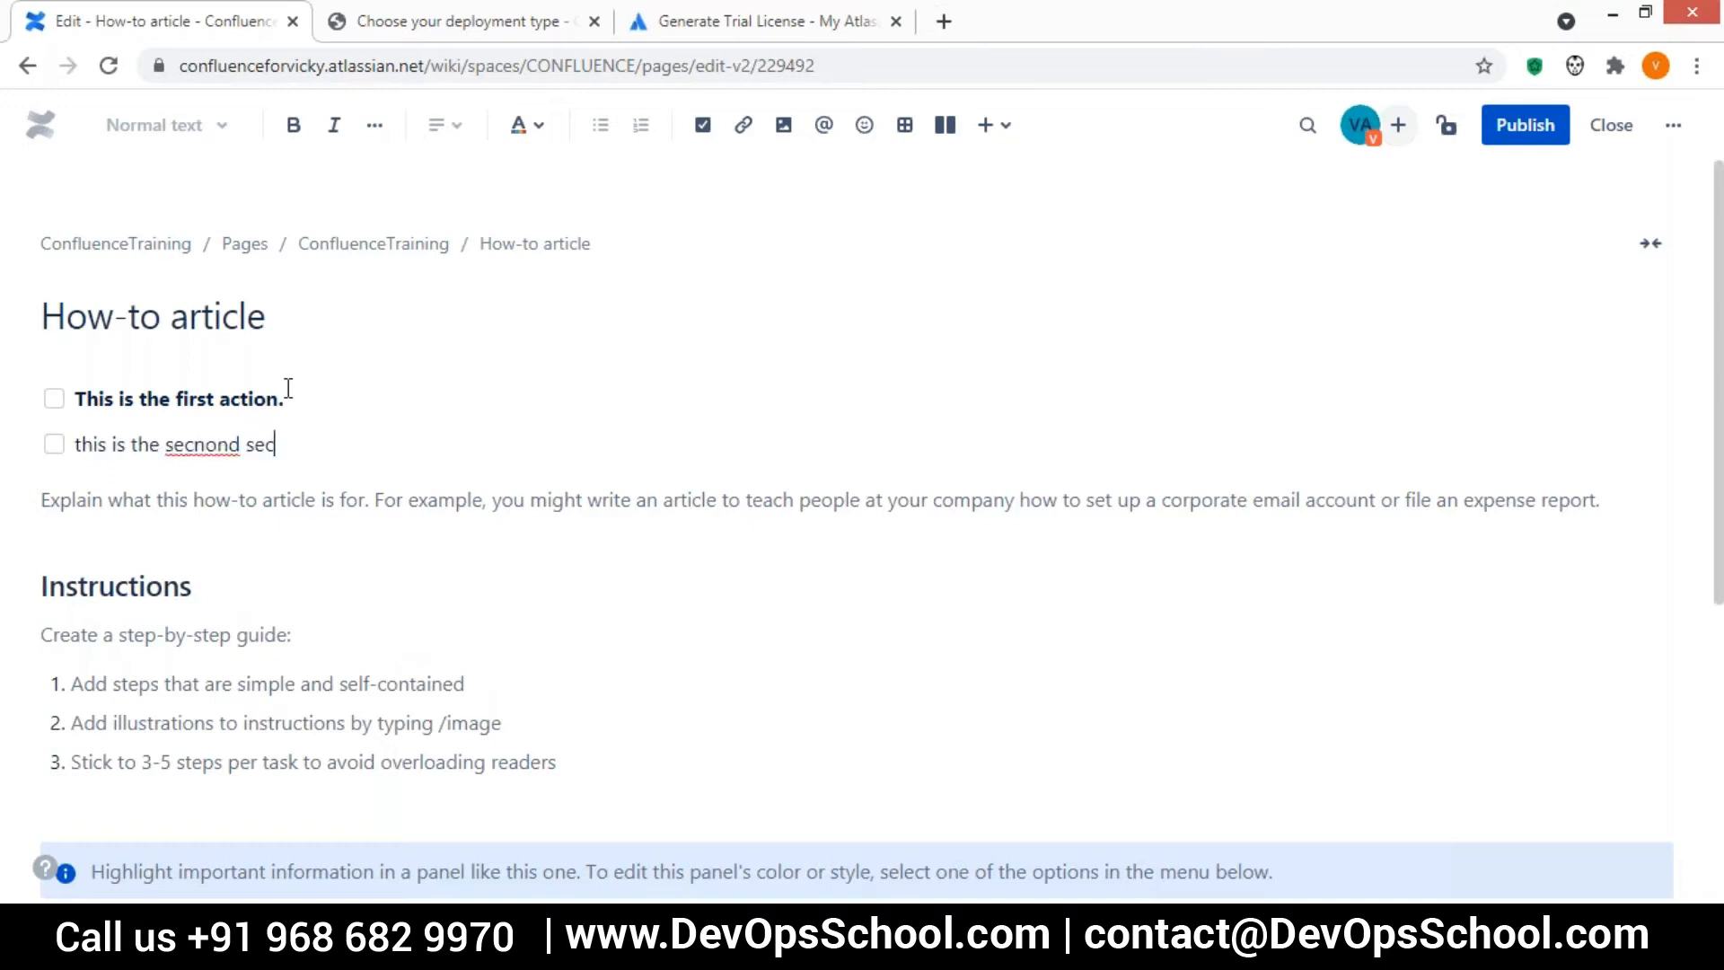
pyautogui.press('BackSpace')
pyautogui.press('BackSpace')
pyautogui.press('BackSpace')
pyautogui.press('BackSpace')
pyautogui.press('BackSpace')
pyautogui.press('BackSpace')
pyautogui.write('acti')
pyautogui.write('on,')
pyautogui.doubleClick(223, 440)
pyautogui.write('second')
pyautogui.click(319, 437)
pyautogui.press('BackSpace')
pyautogui.write('.')
pyautogui.press('Return')
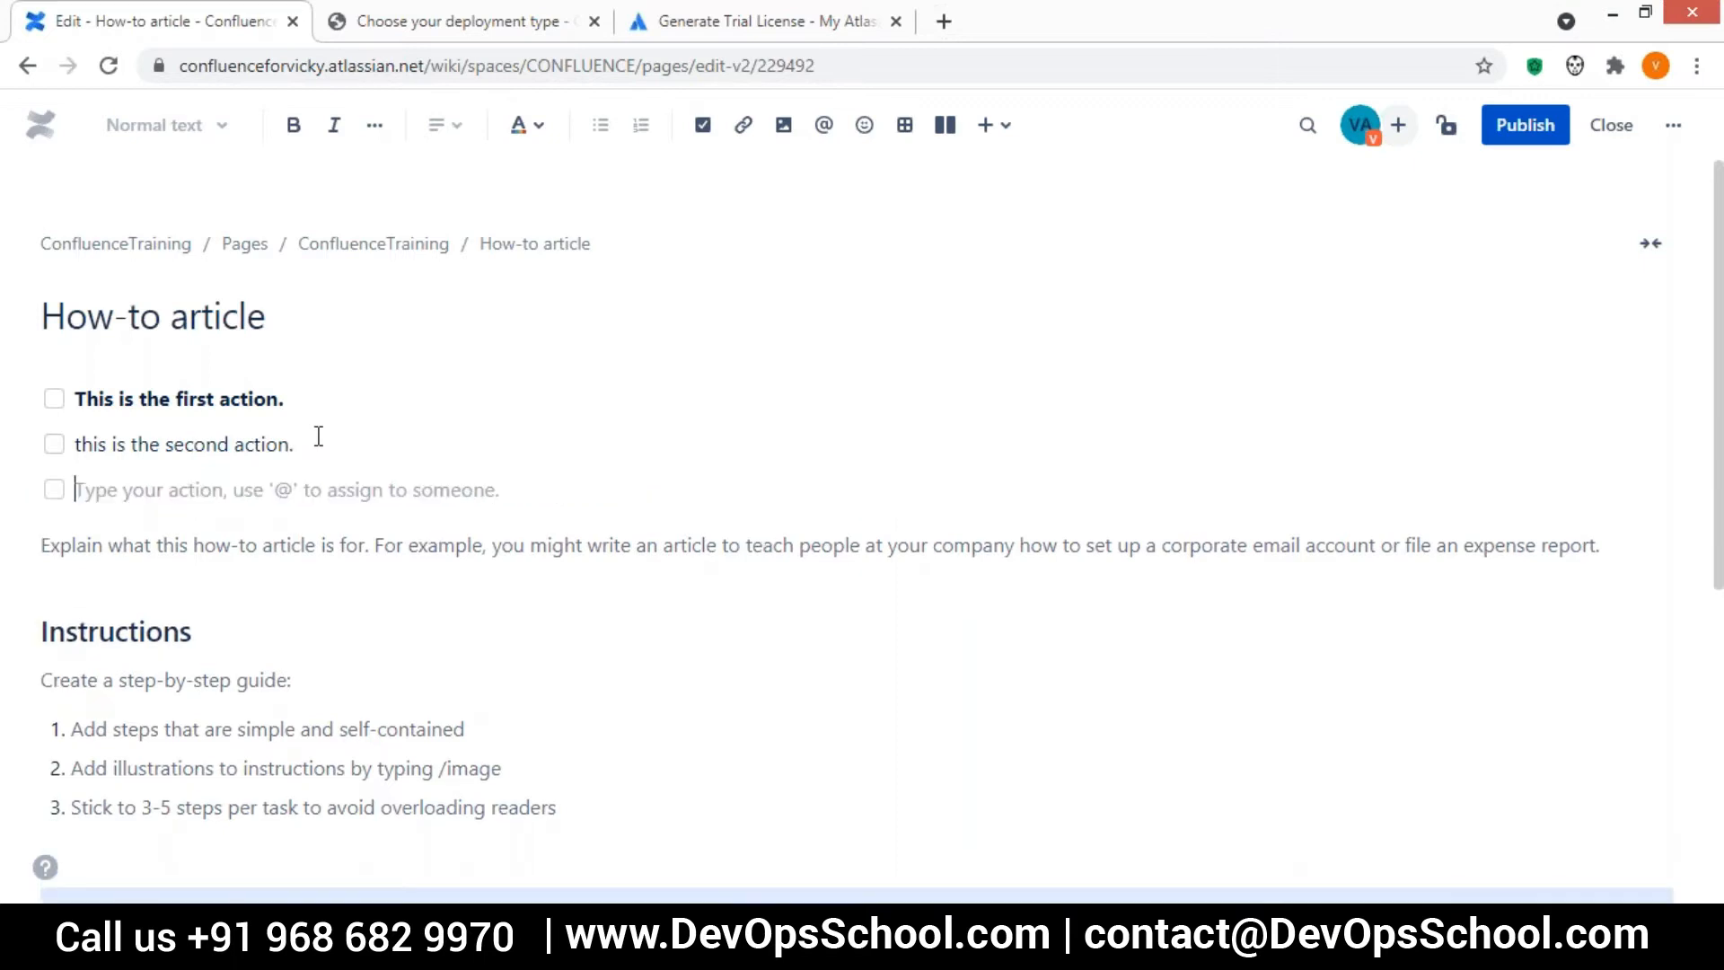
# Mark the first and the empty third action items as completed, with the second left unticked
pyautogui.click(54, 399)
pyautogui.click(54, 443)
pyautogui.click(54, 489)
pyautogui.click(56, 444)
pyautogui.click(53, 399)
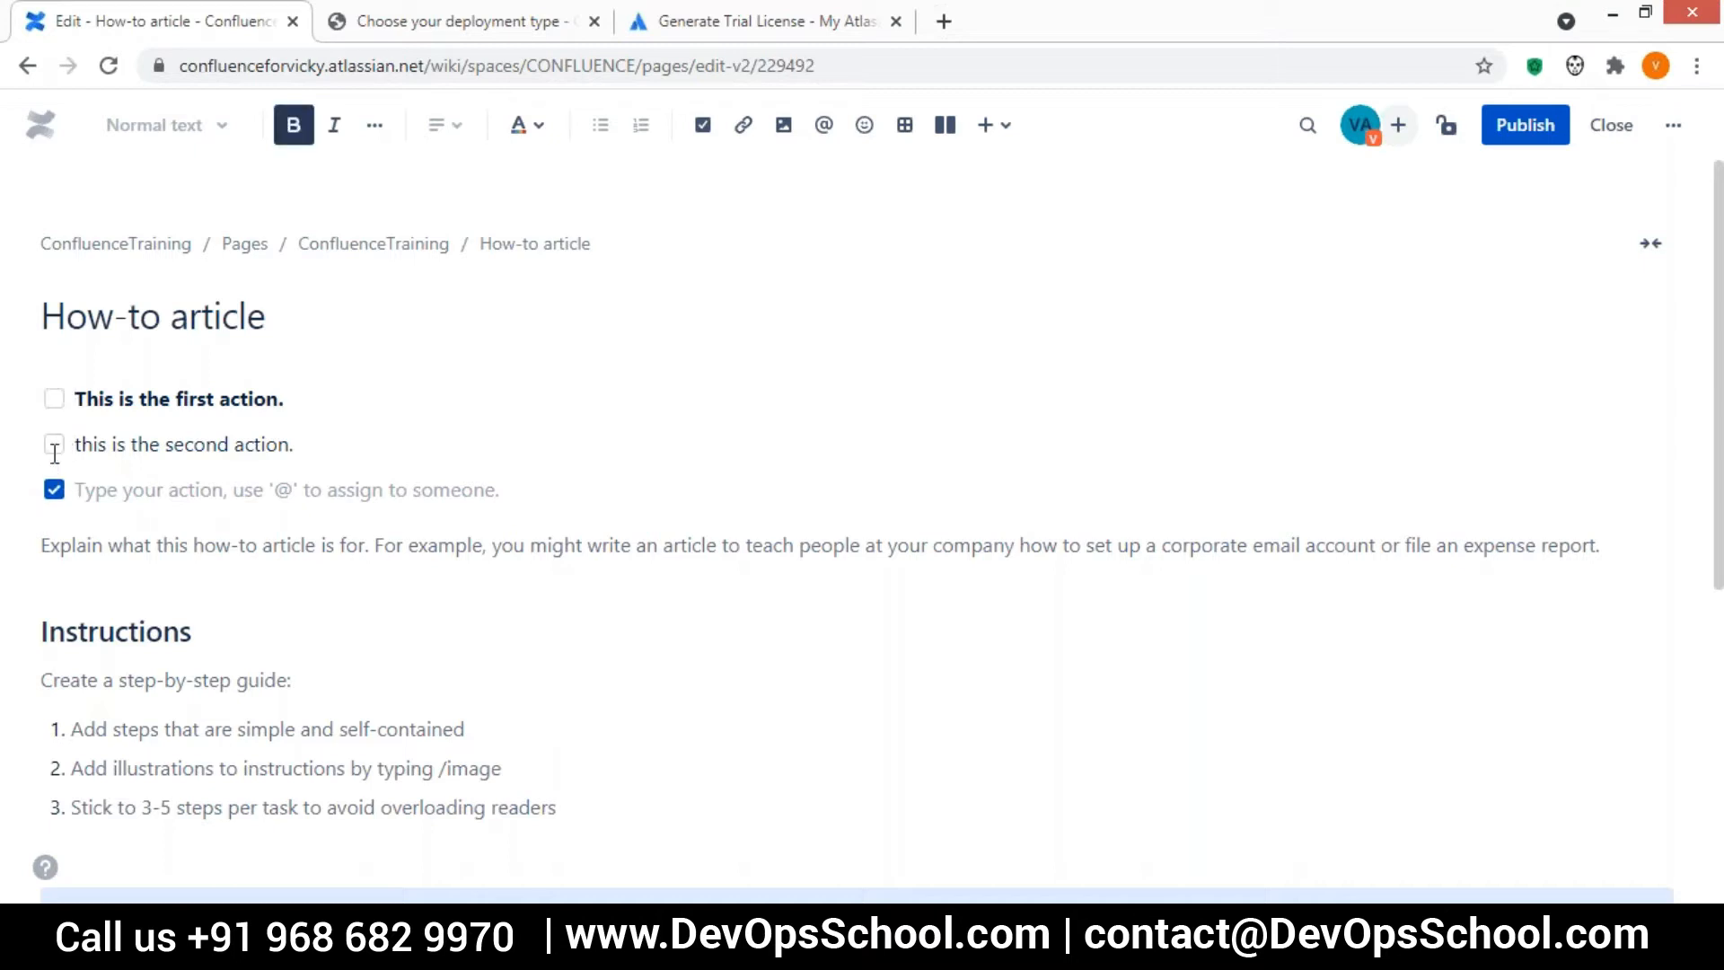
pyautogui.click(54, 399)
# Enter "this is the third." as the text of the third action item
pyautogui.click(79, 489)
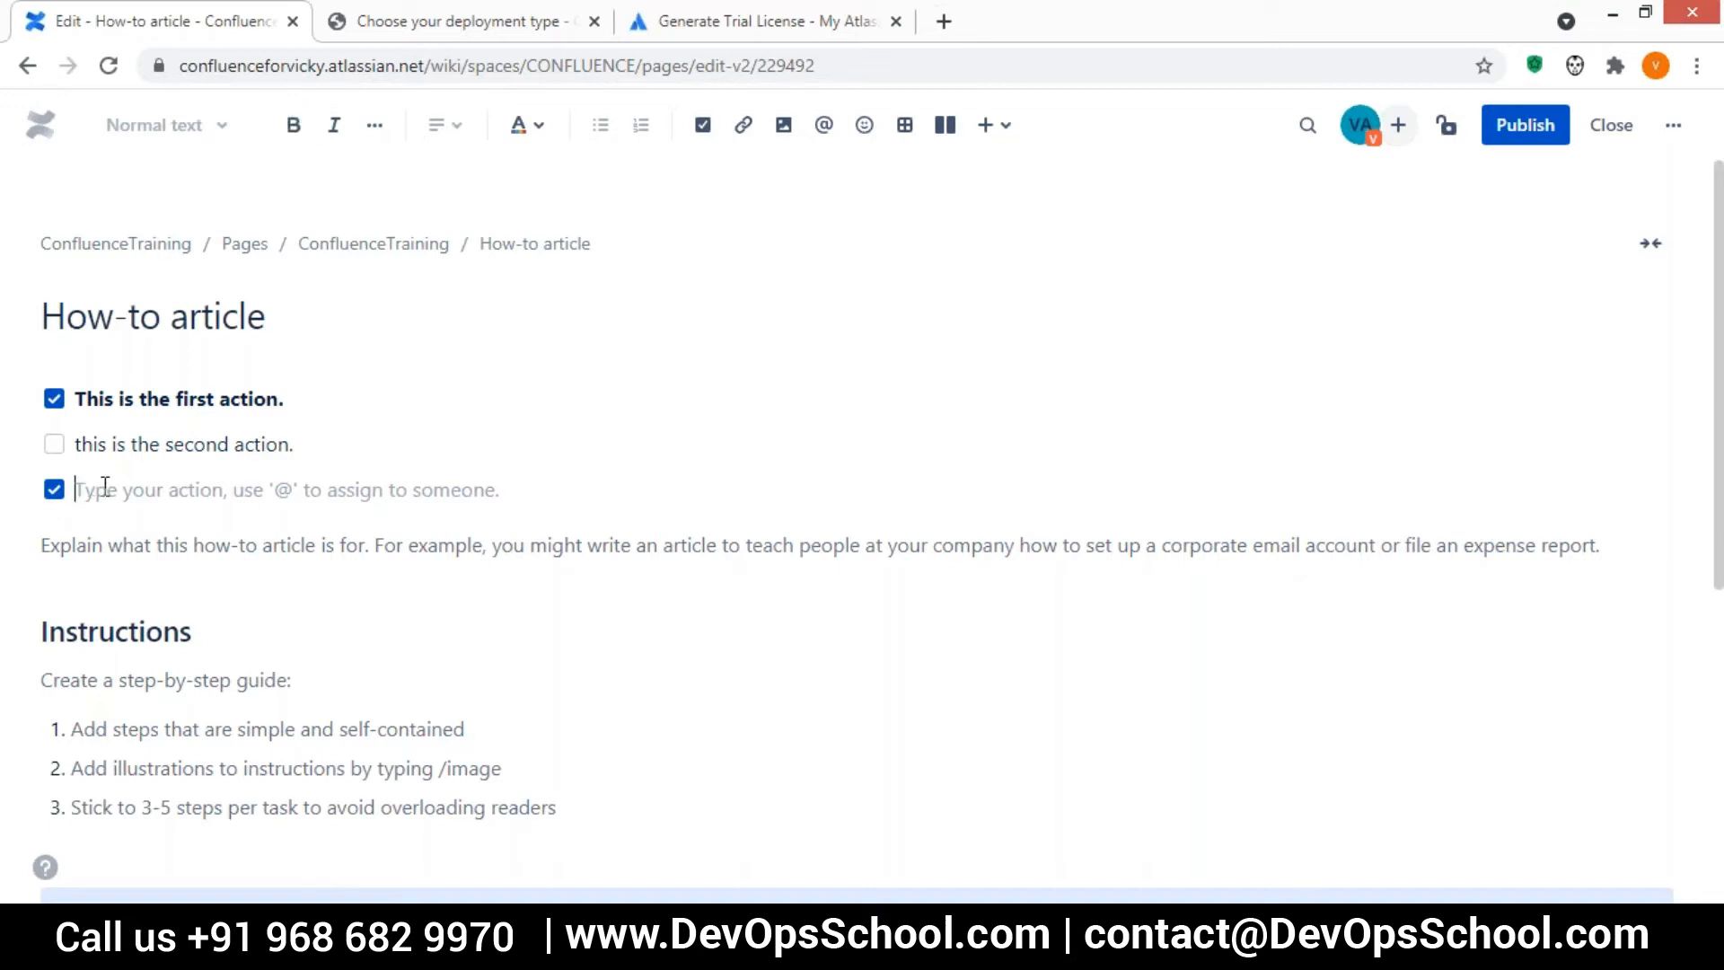
pyautogui.write('this is the t')
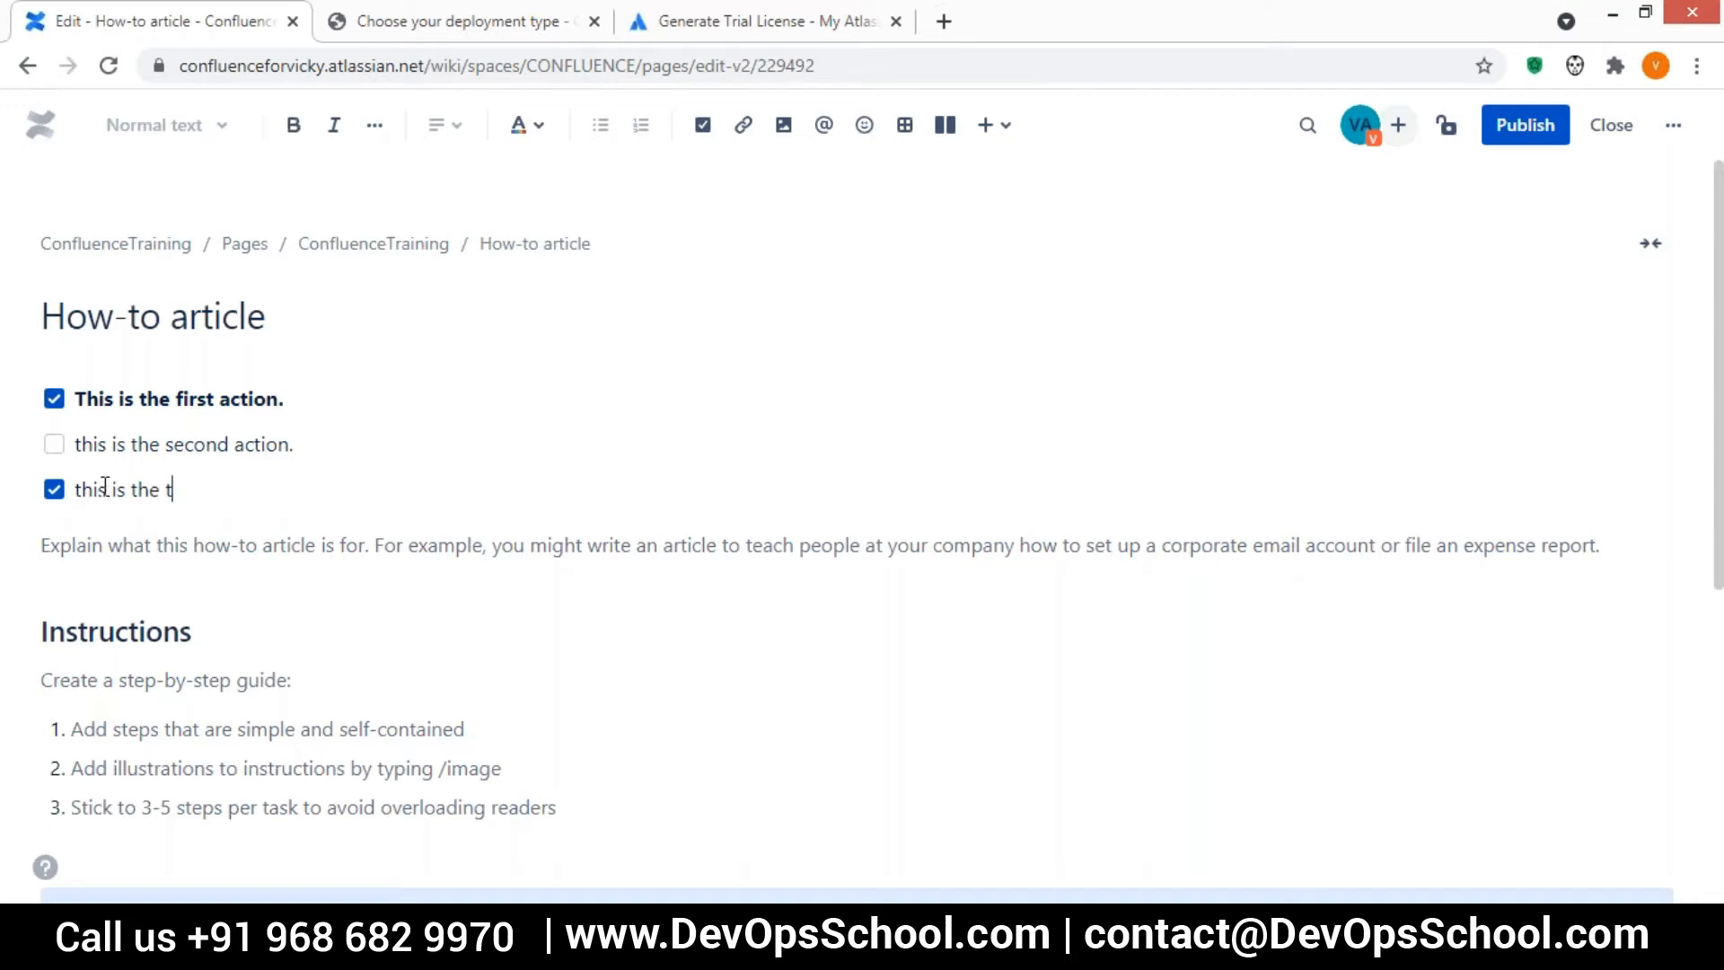
pyautogui.write('hird.')
# Mark the third action item as not completed and publish the How-to article
pyautogui.click(76, 489)
pyautogui.click(54, 490)
pyautogui.click(1526, 125)
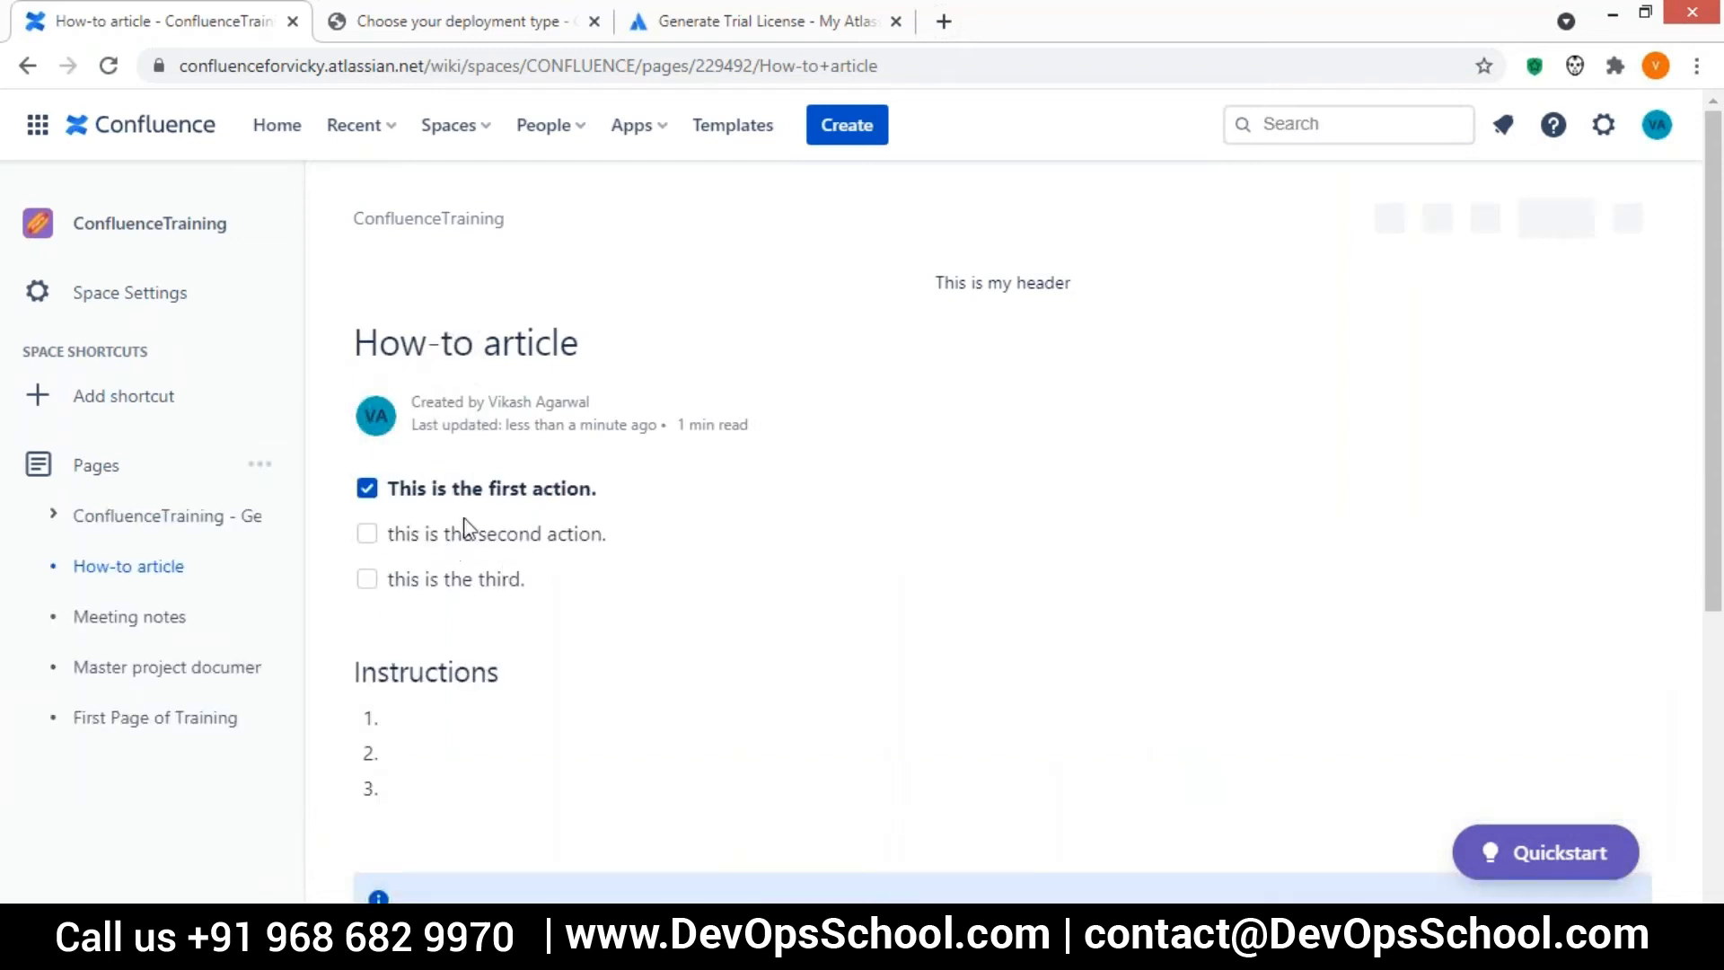
pyautogui.moveTo(608, 496); pyautogui.dragTo(396, 516)
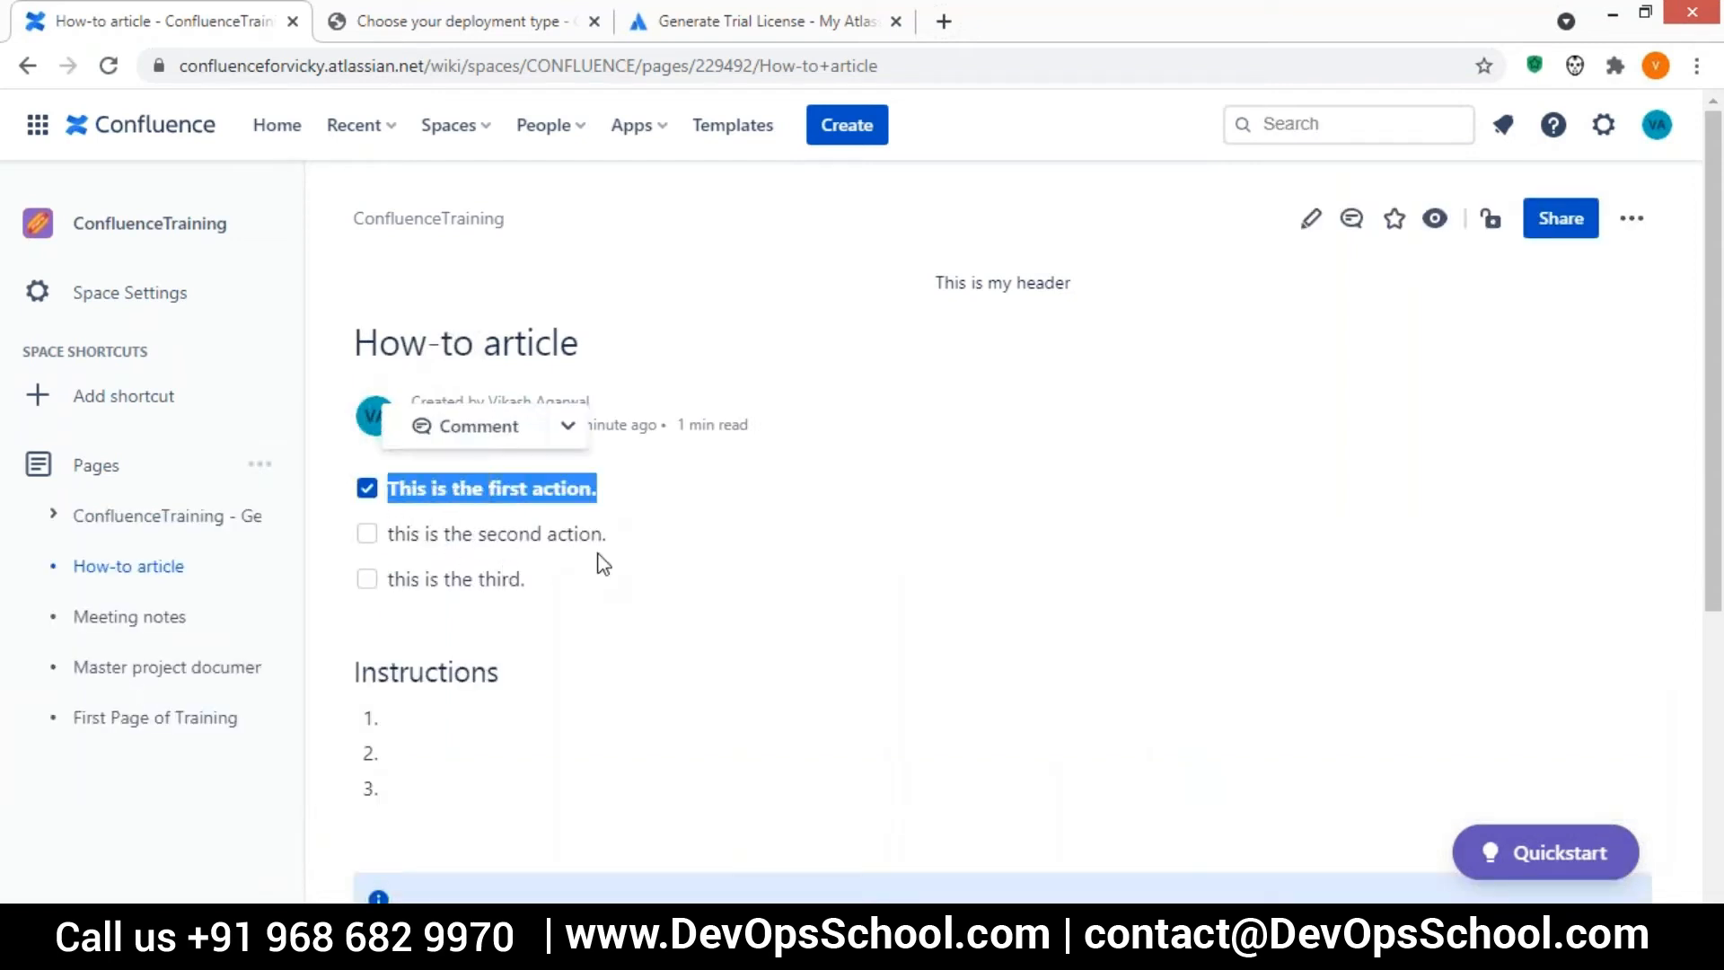
pyautogui.doubleClick(404, 579)
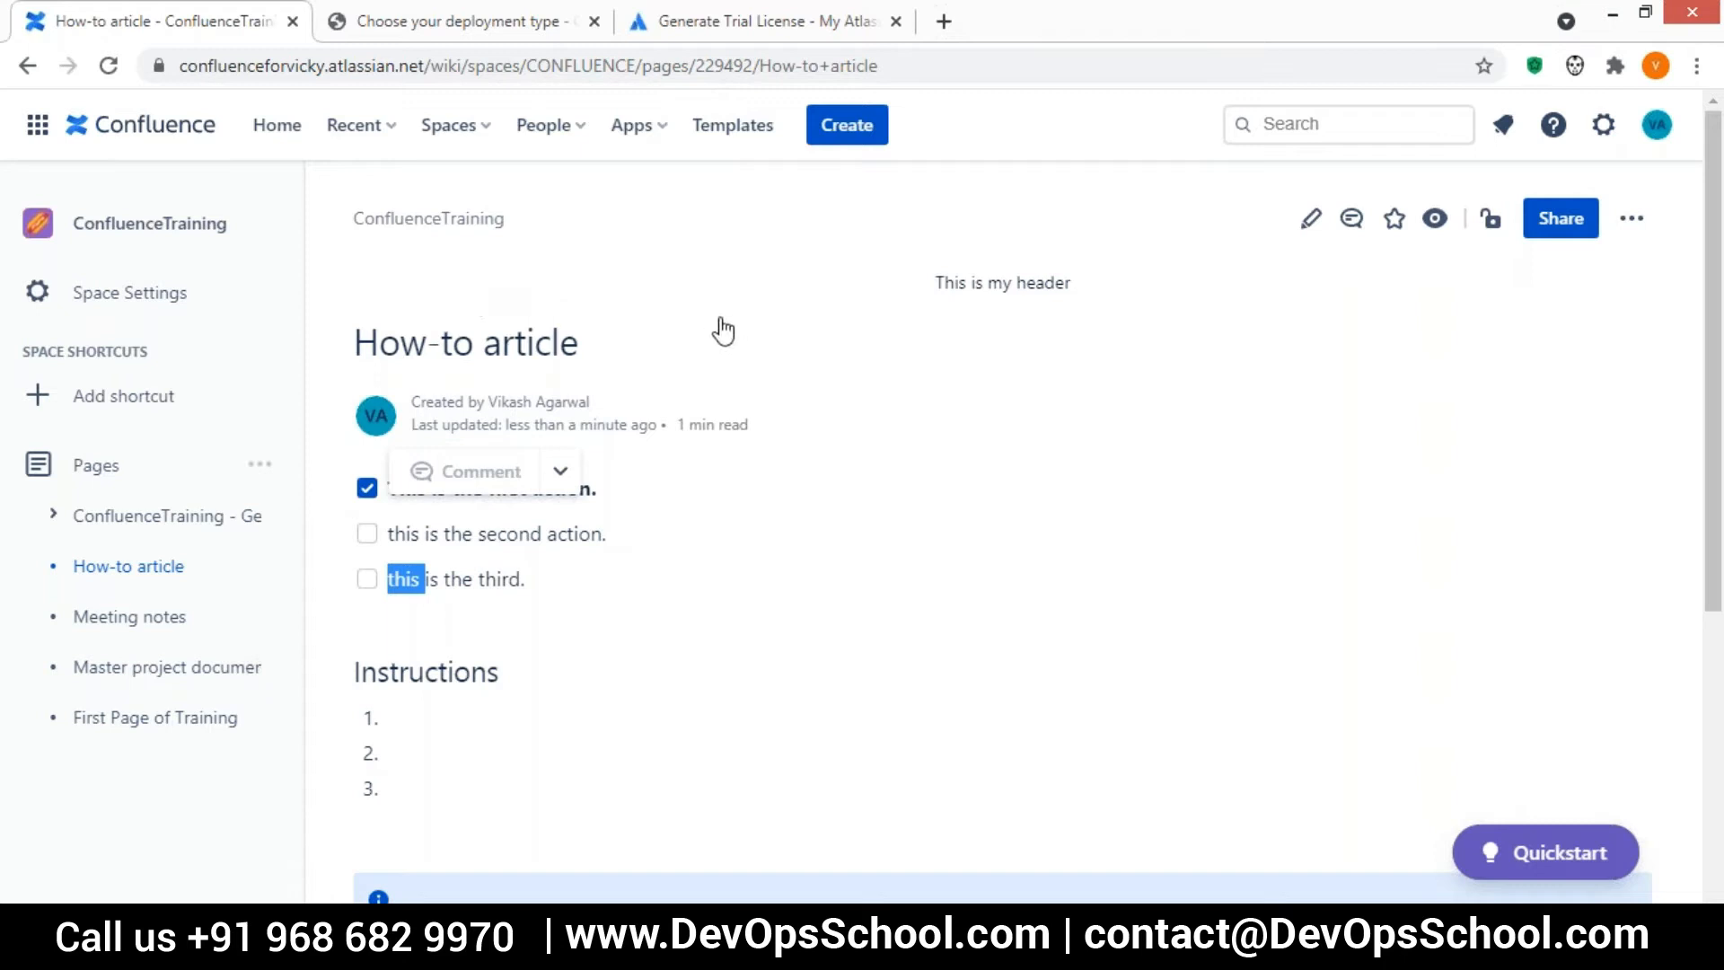
# Edit the How-to article, insert a link to the How-to article page before the first action item's text, and publish it
pyautogui.click(1311, 221)
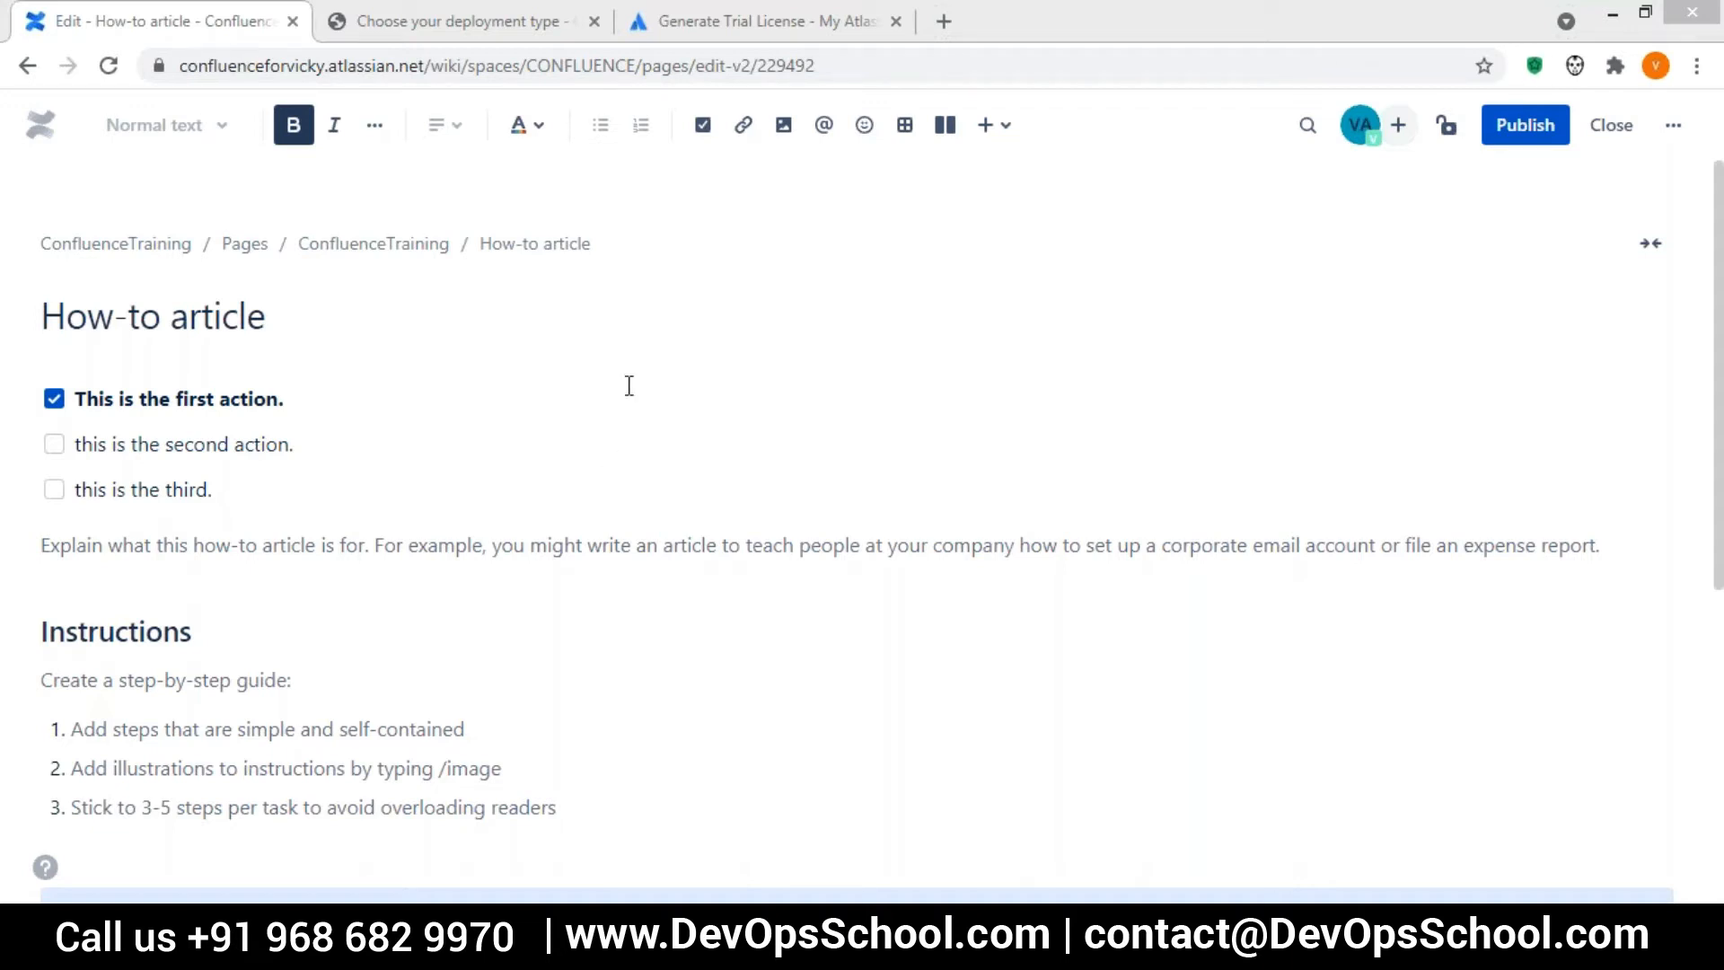
pyautogui.click(742, 127)
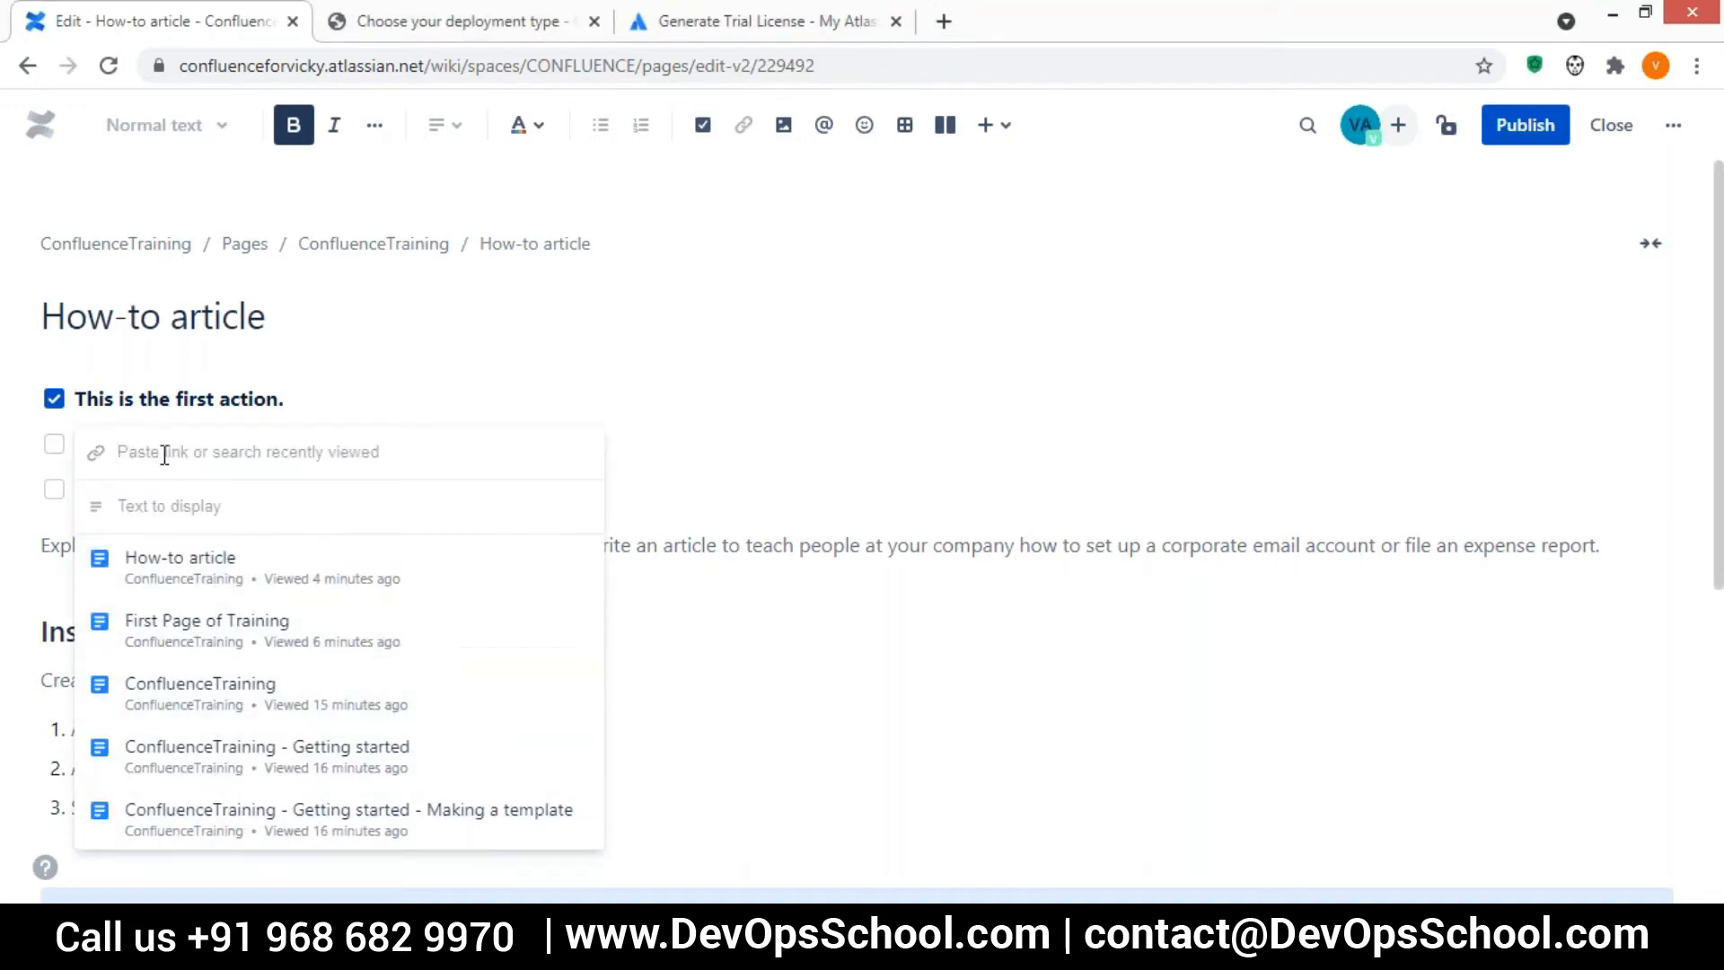
pyautogui.click(184, 574)
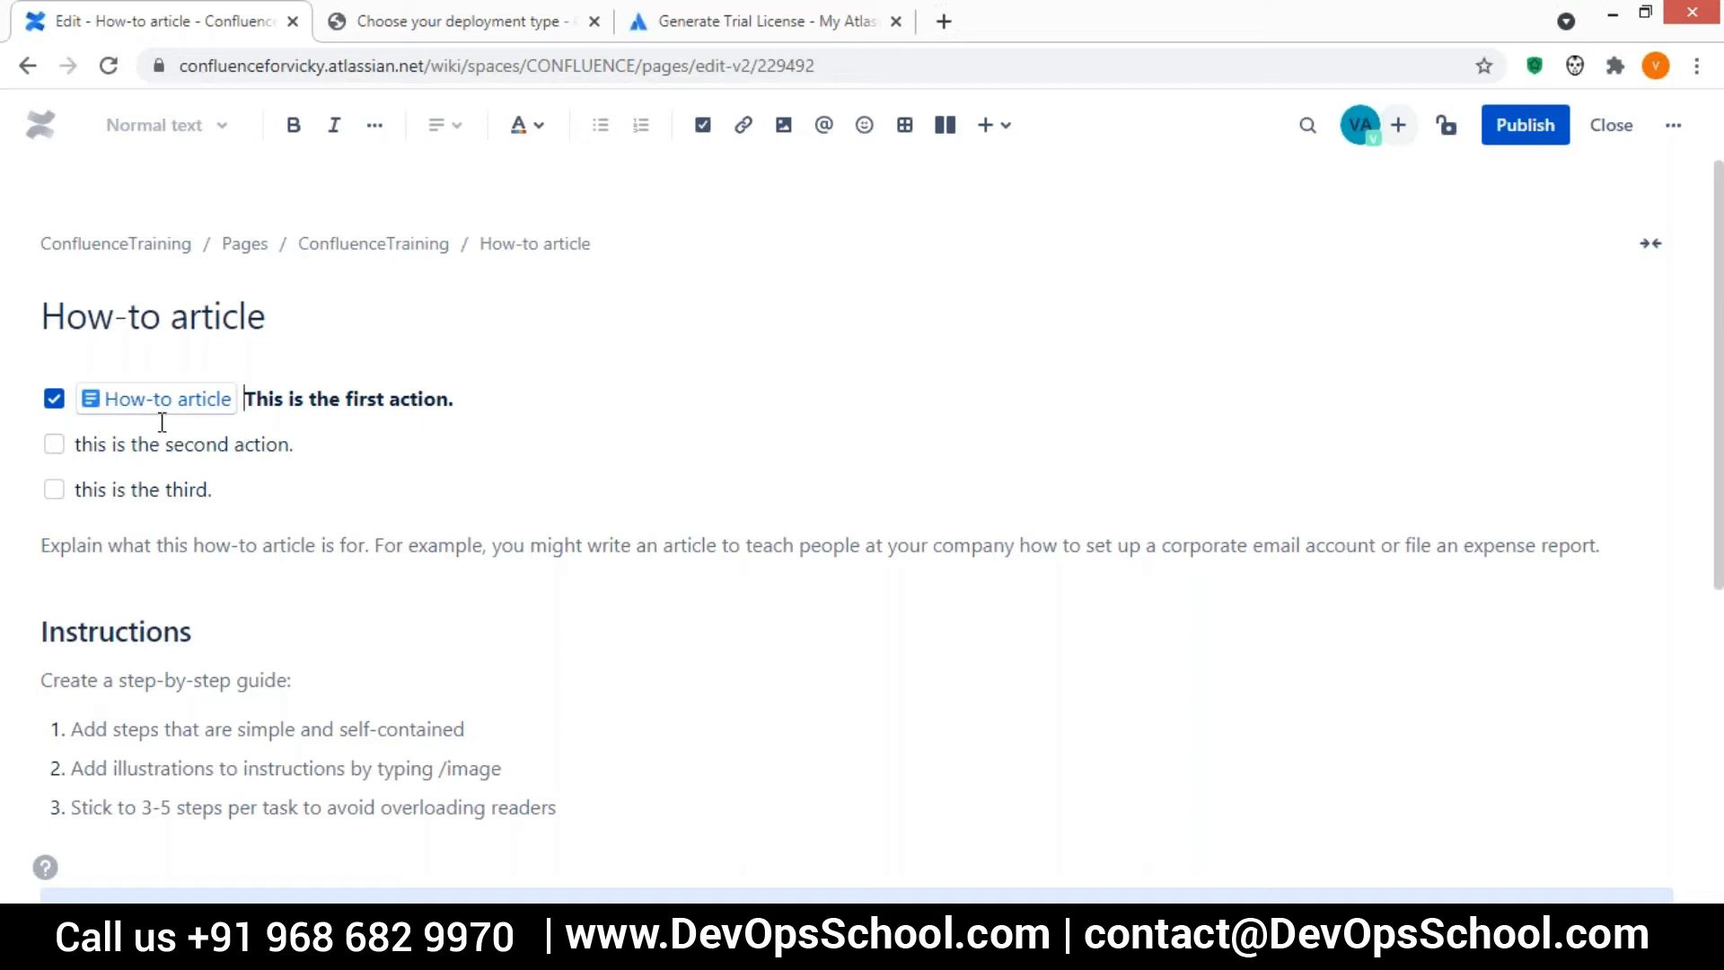
pyautogui.click(535, 359)
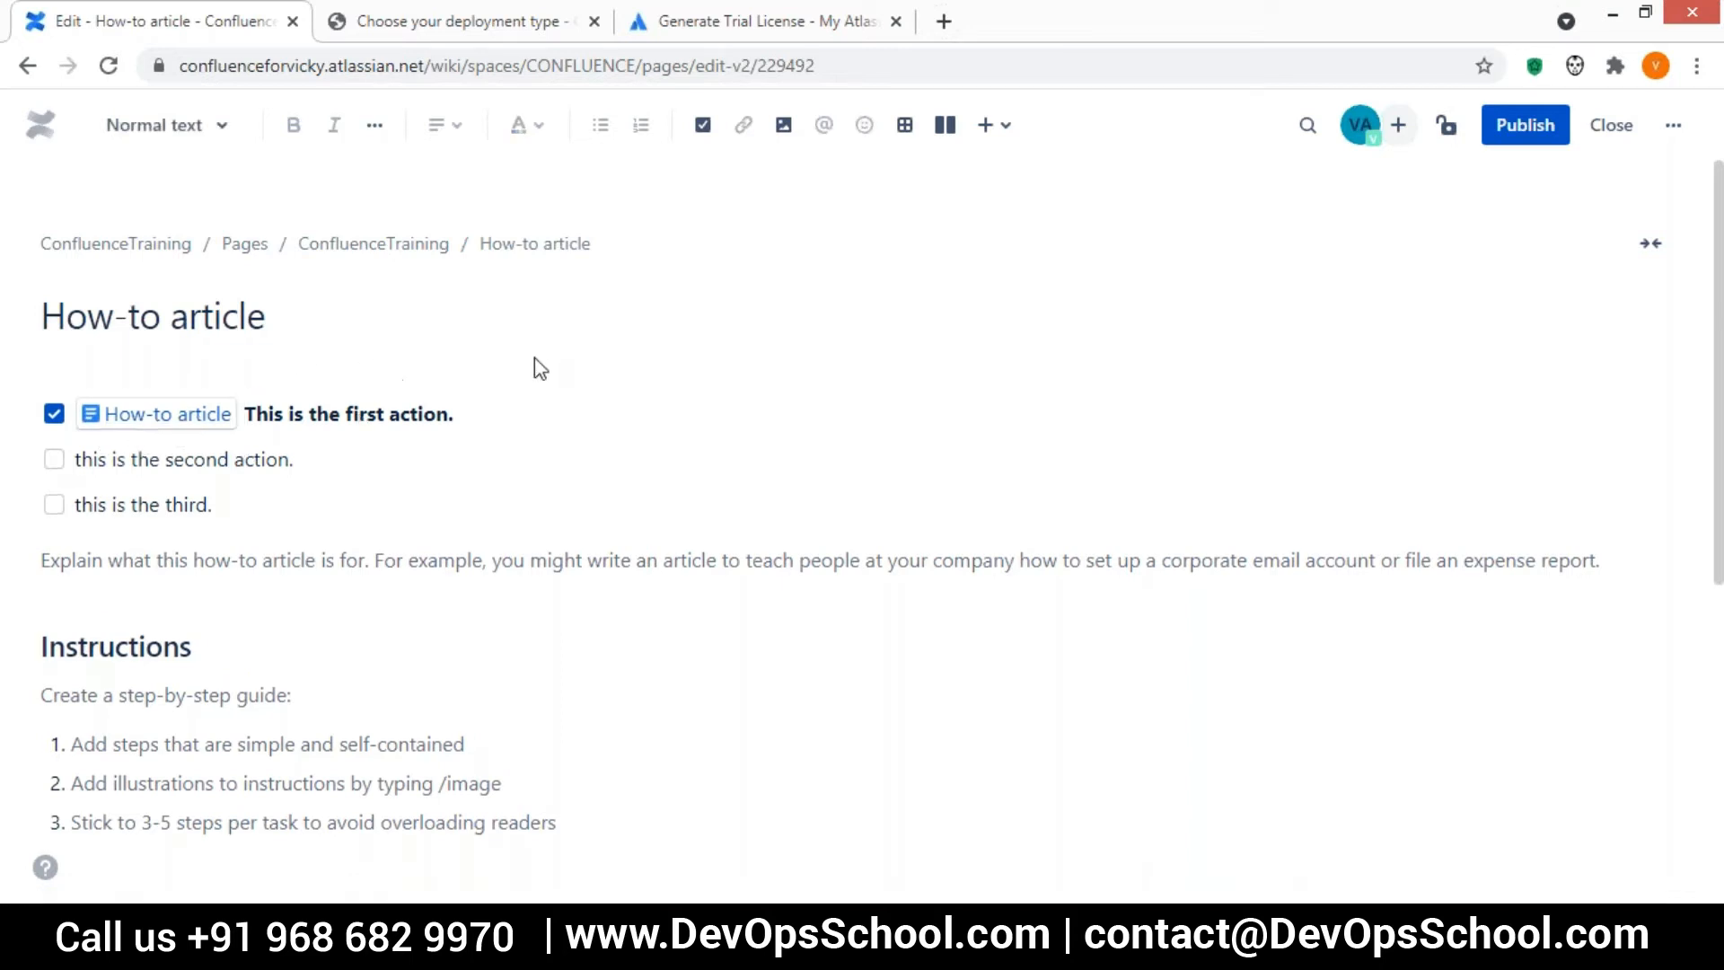
pyautogui.click(1512, 133)
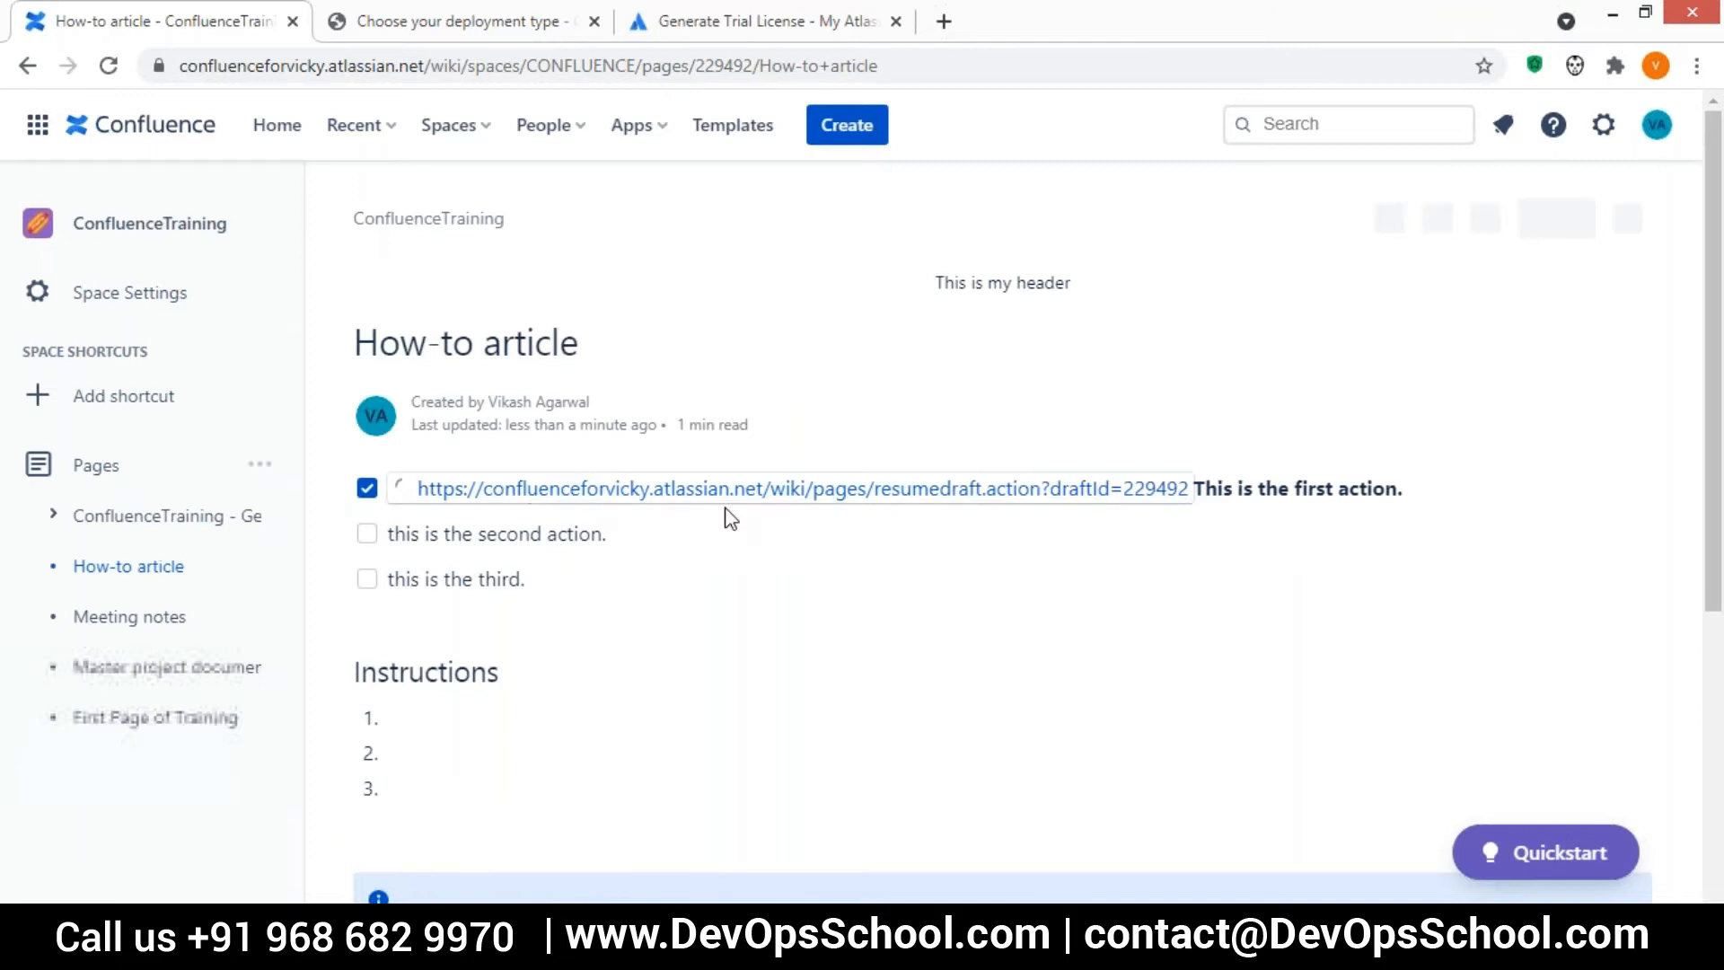
pyautogui.press('e')
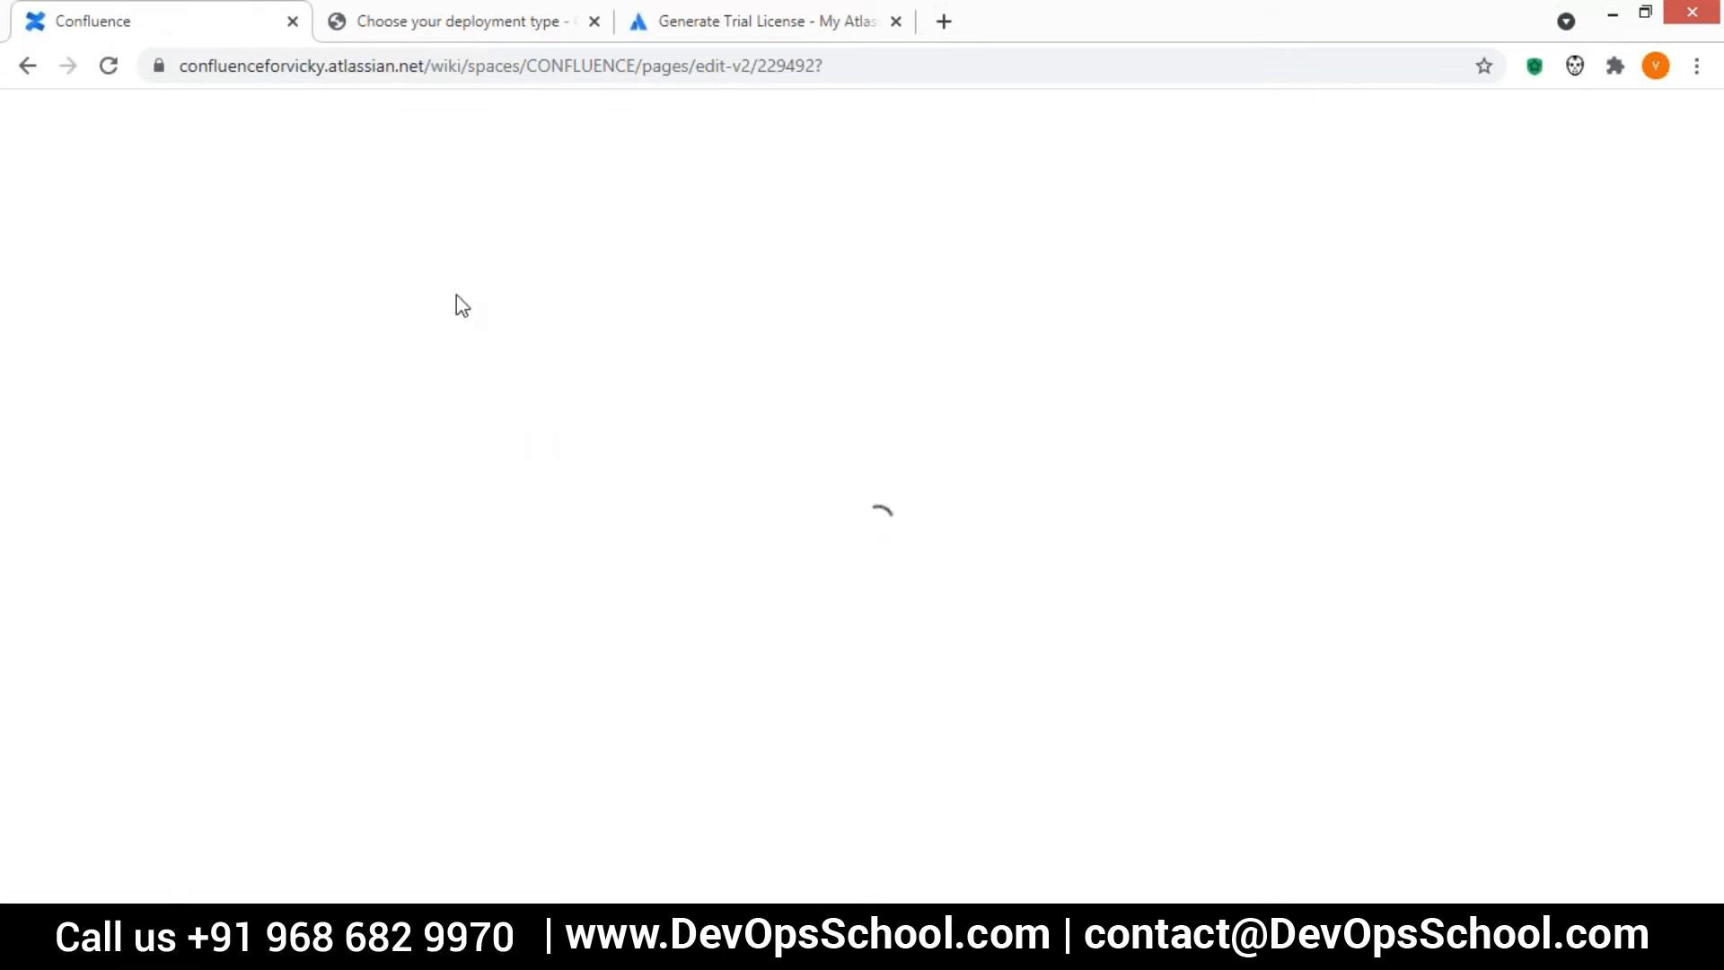
pyautogui.click(28, 65)
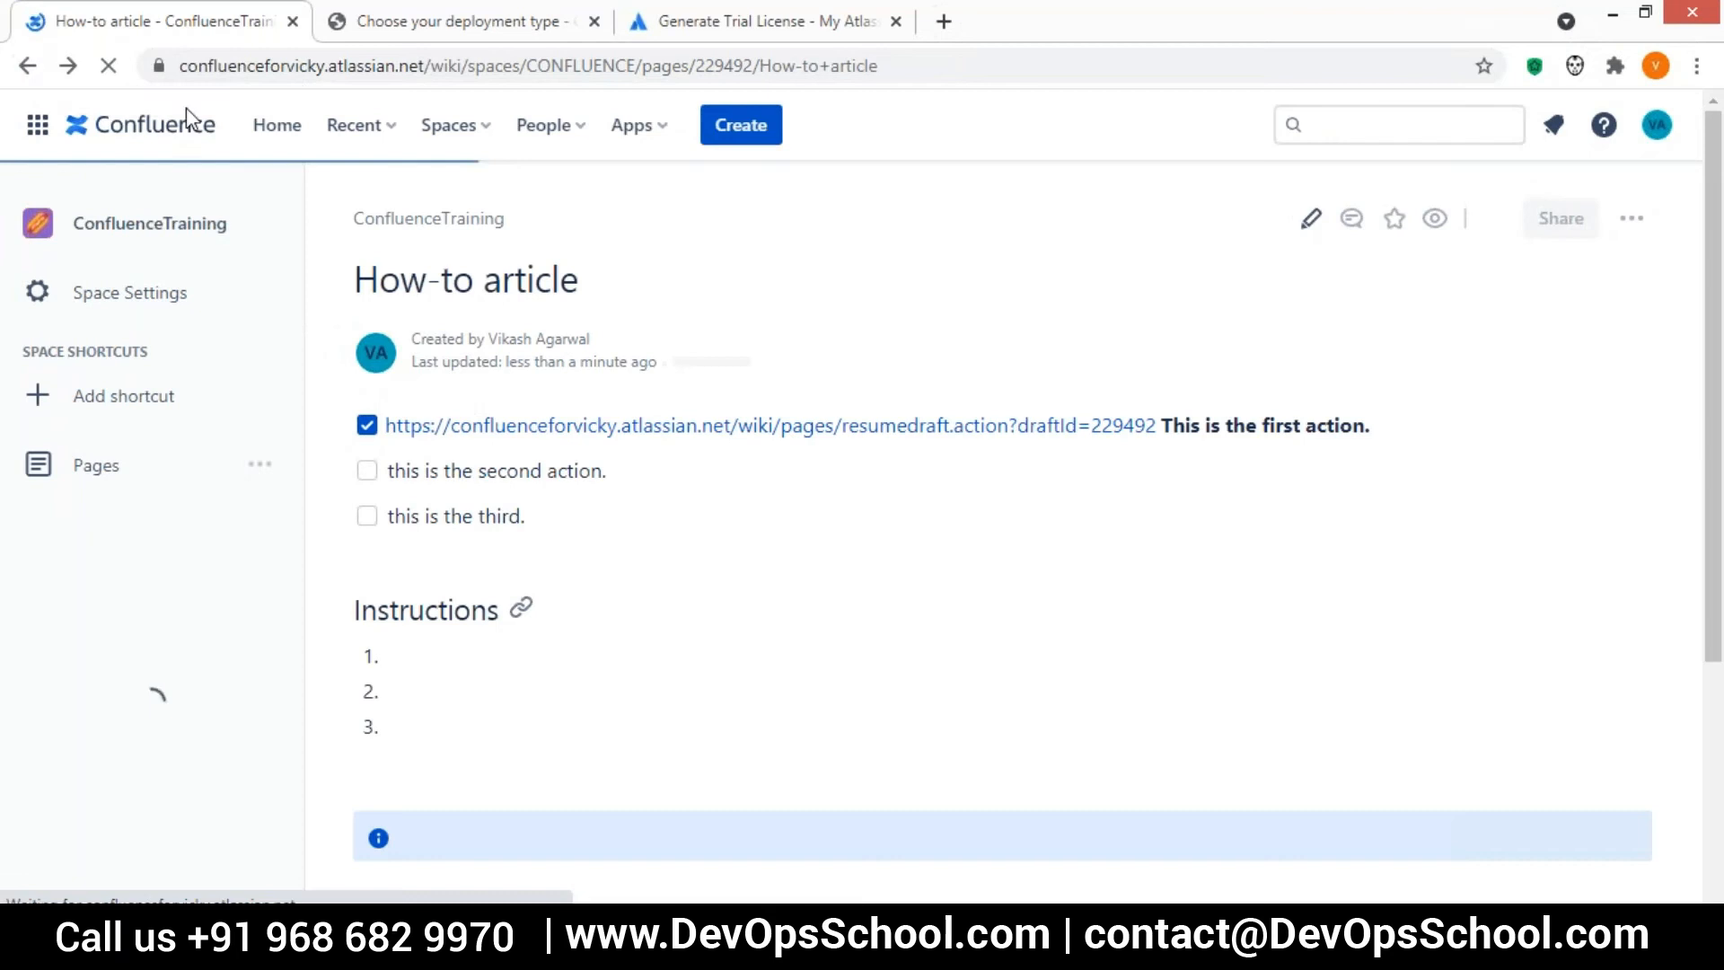
pyautogui.click(28, 72)
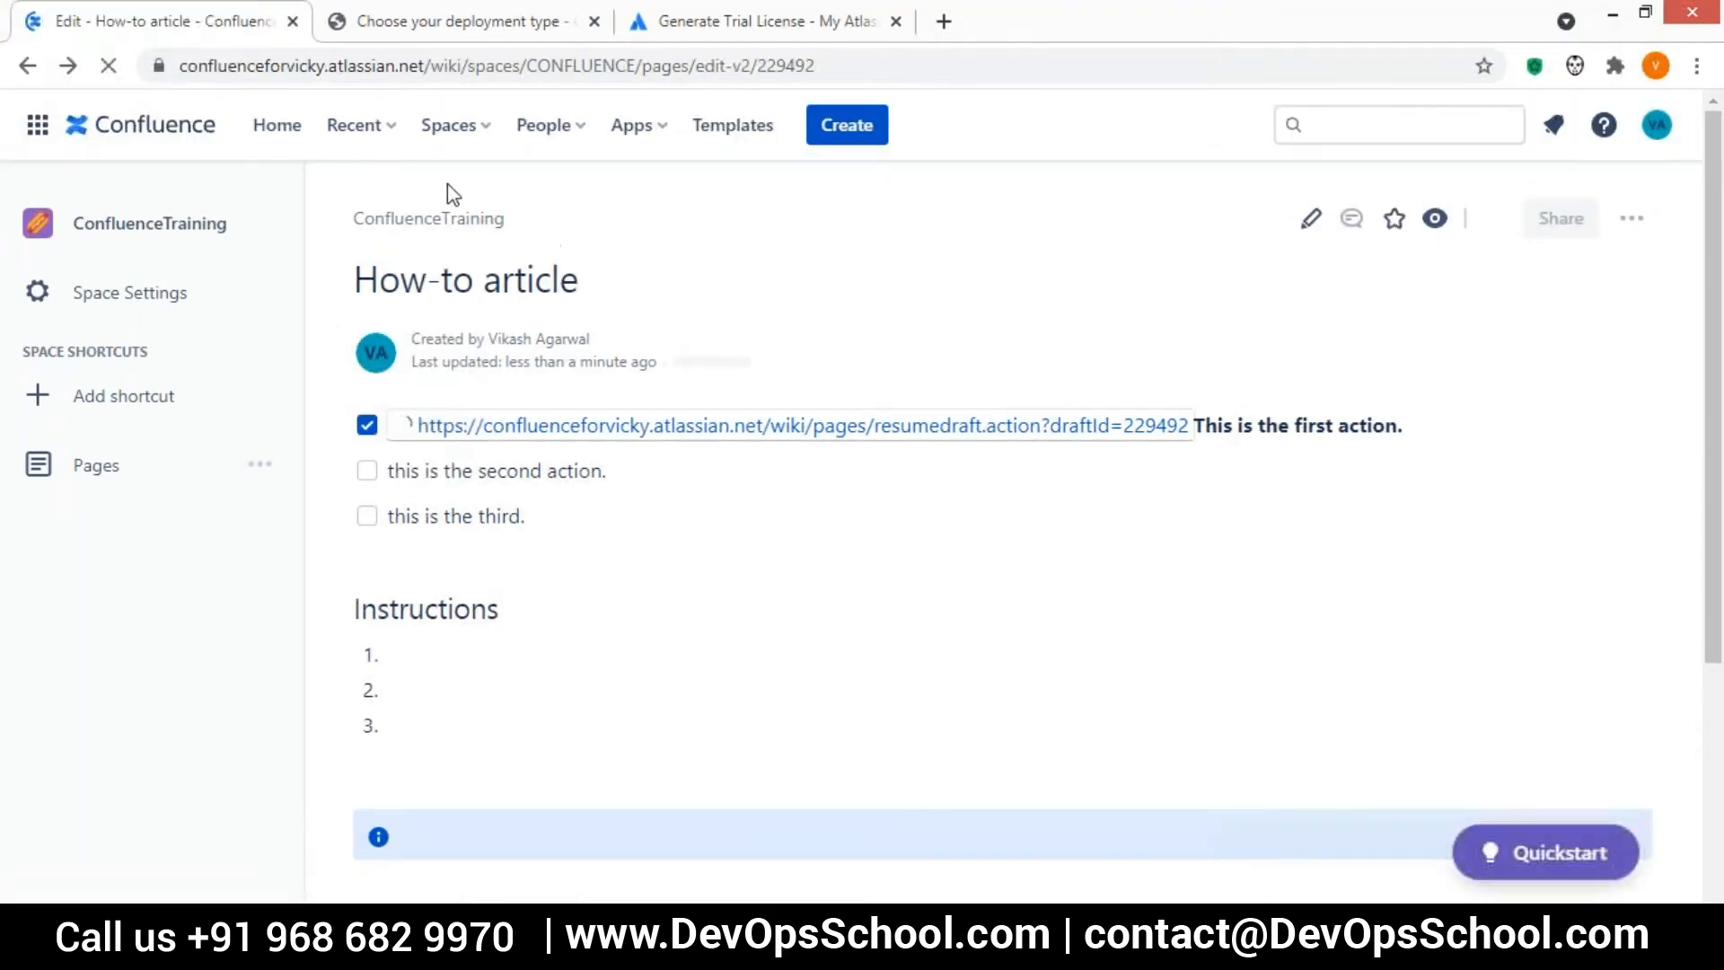
# Go to the ConfluenceTraining space from the home page and open First Page of Training for editing
pyautogui.click(277, 125)
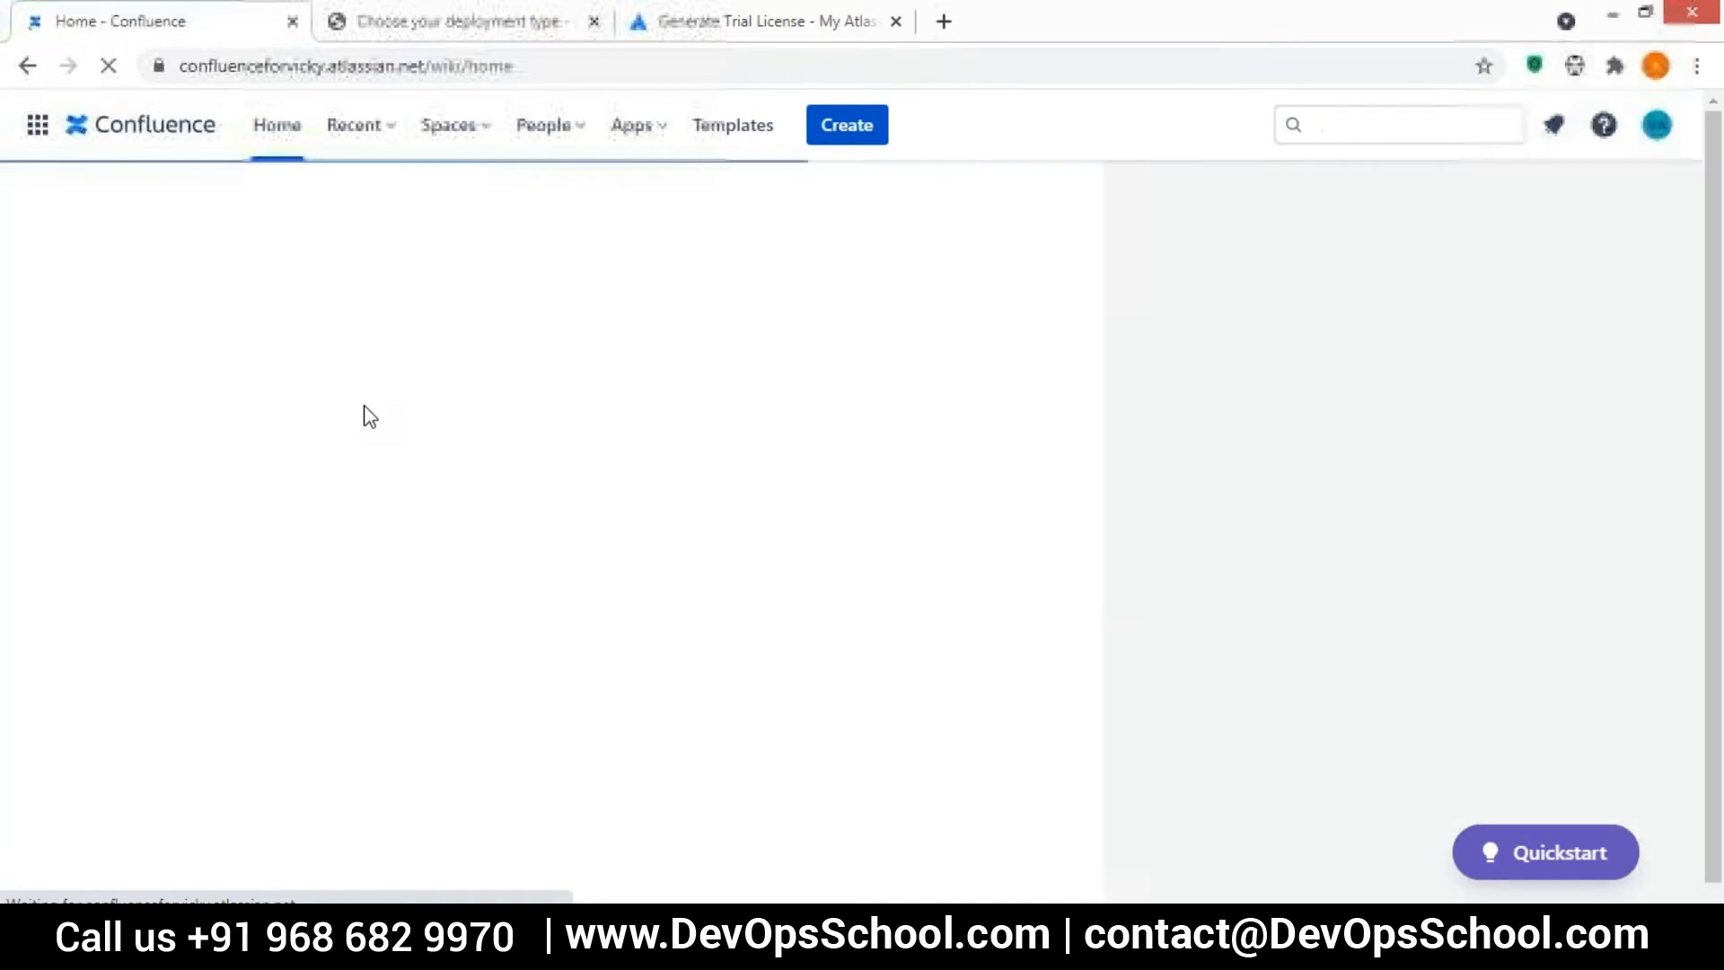
pyautogui.click(172, 422)
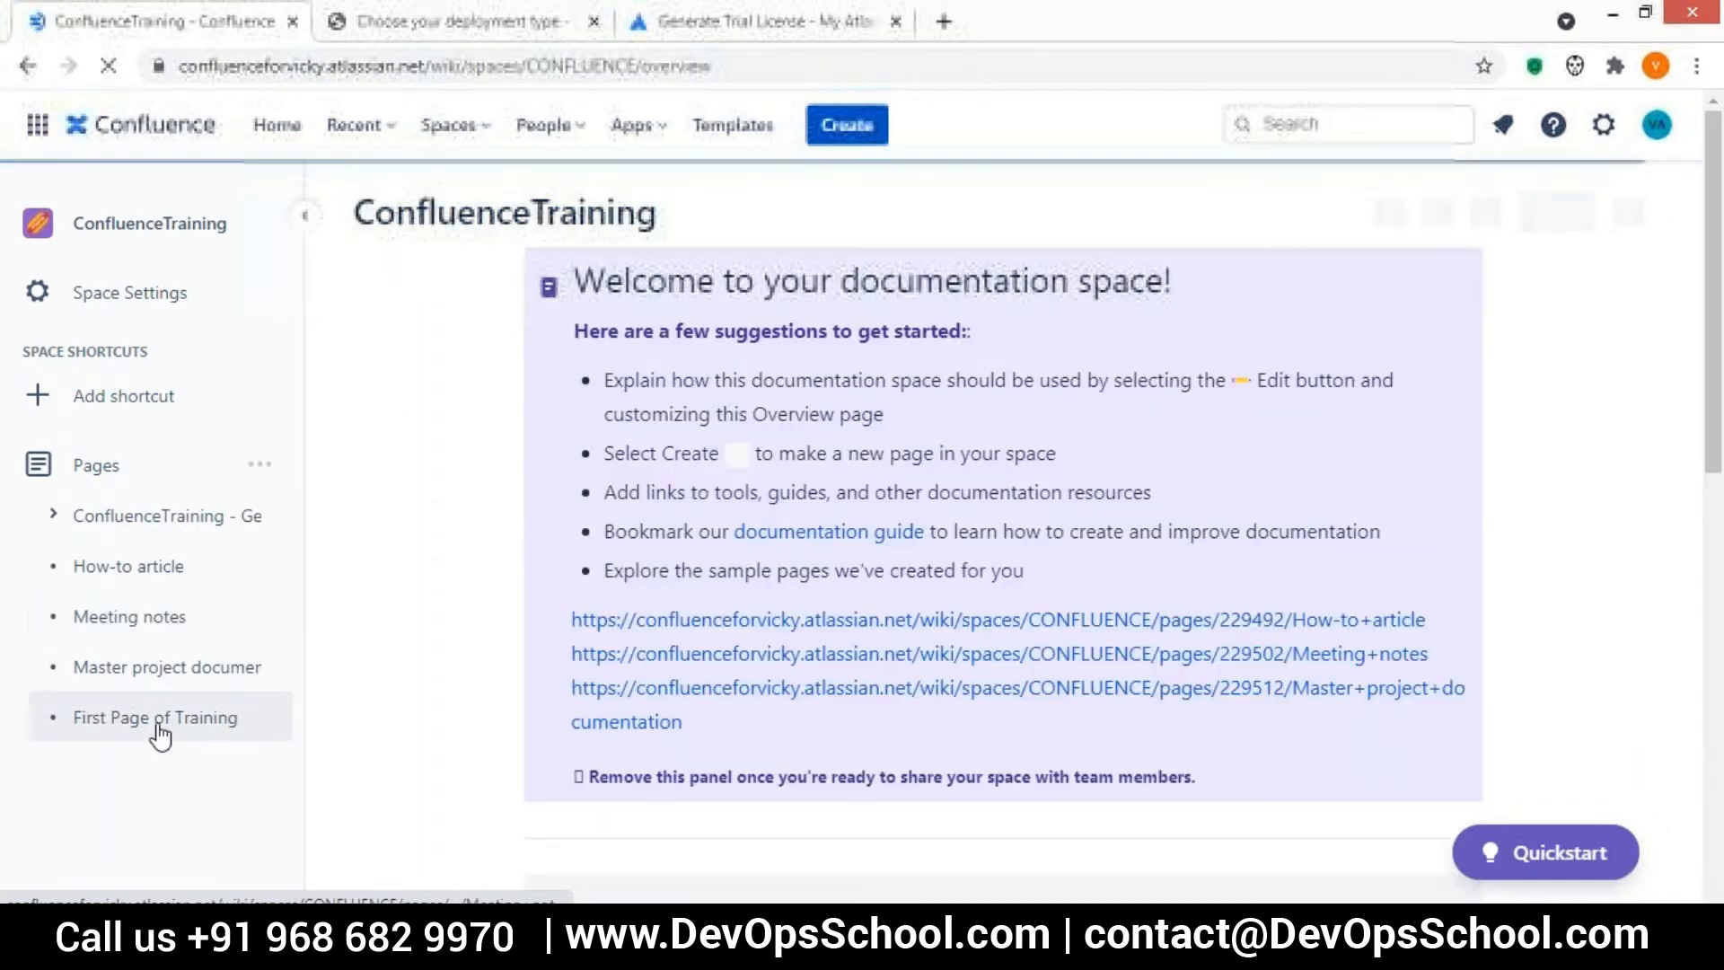
pyautogui.click(154, 718)
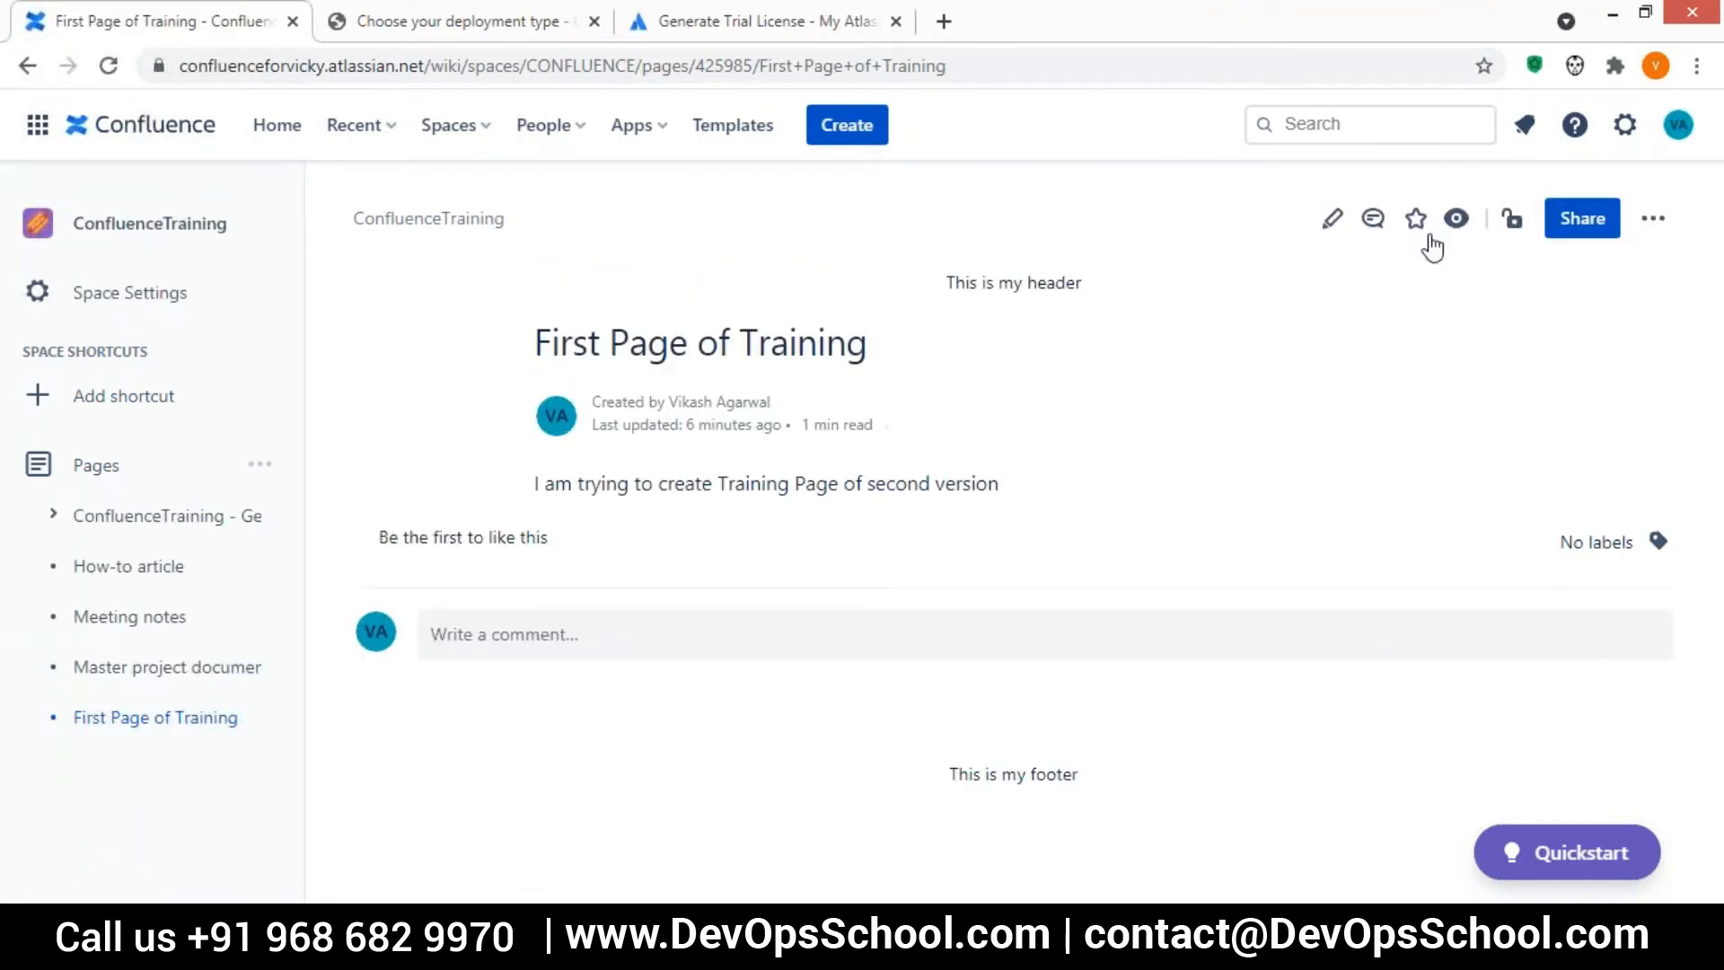
pyautogui.click(1332, 220)
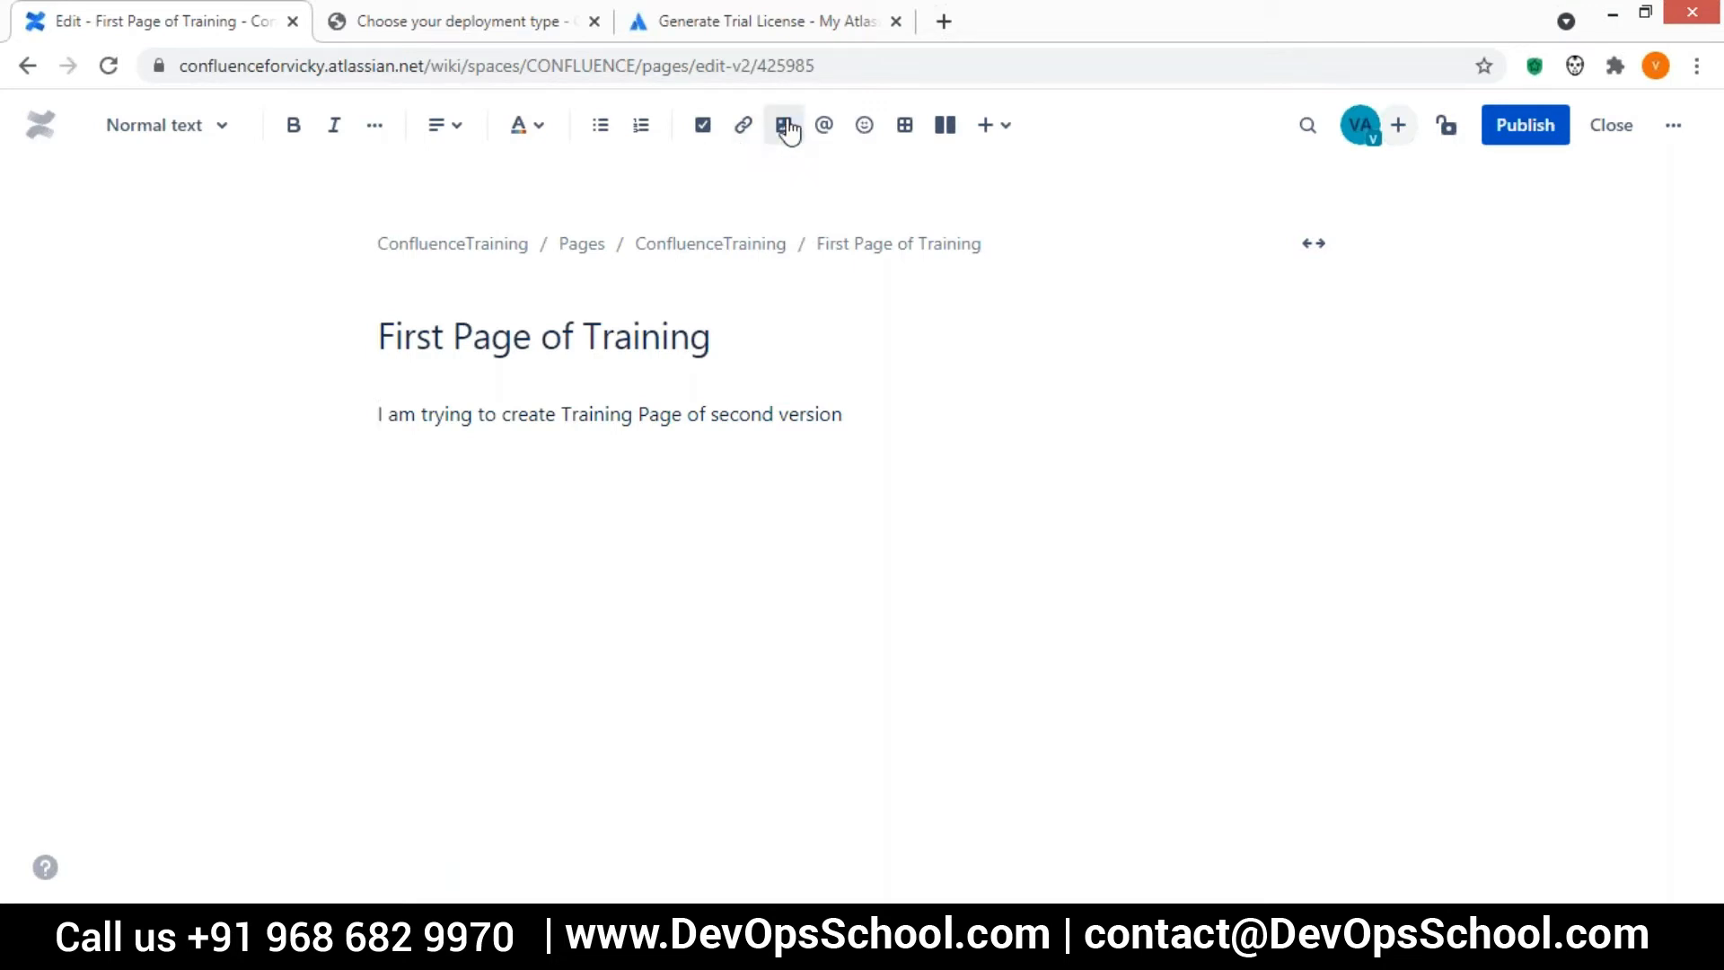
pyautogui.click(787, 130)
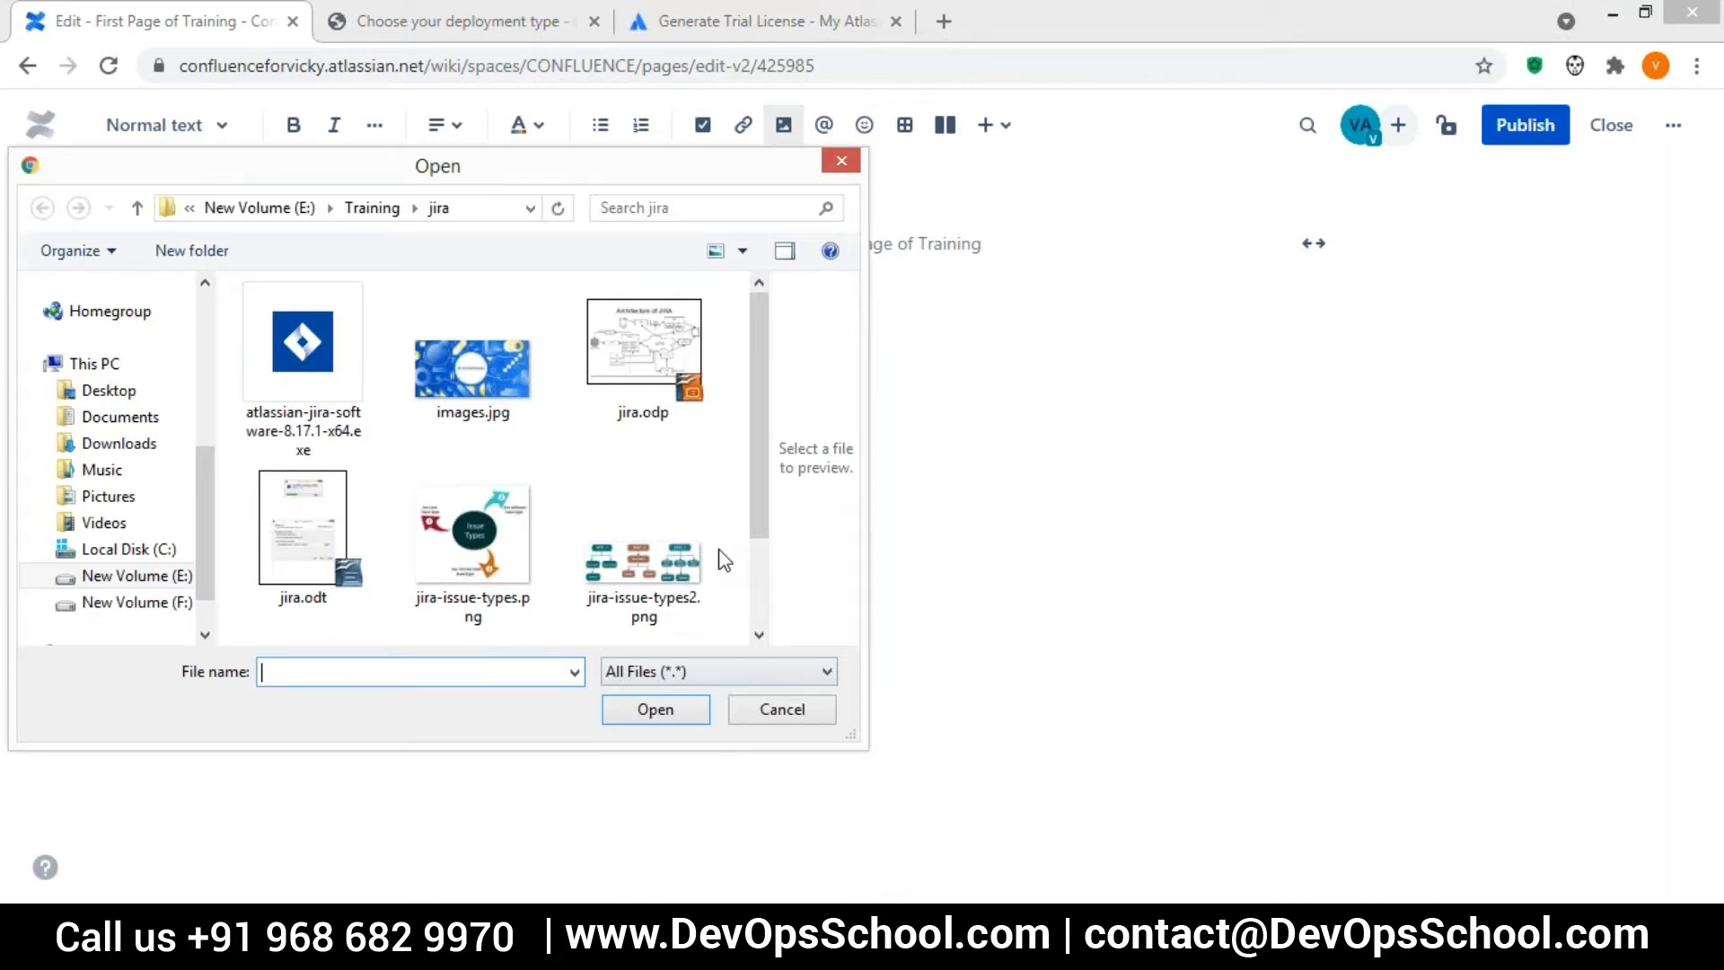
pyautogui.click(841, 161)
pyautogui.click(589, 335)
# Add a period at the end of the body sentence and mention the suggested team member after it
pyautogui.click(763, 333)
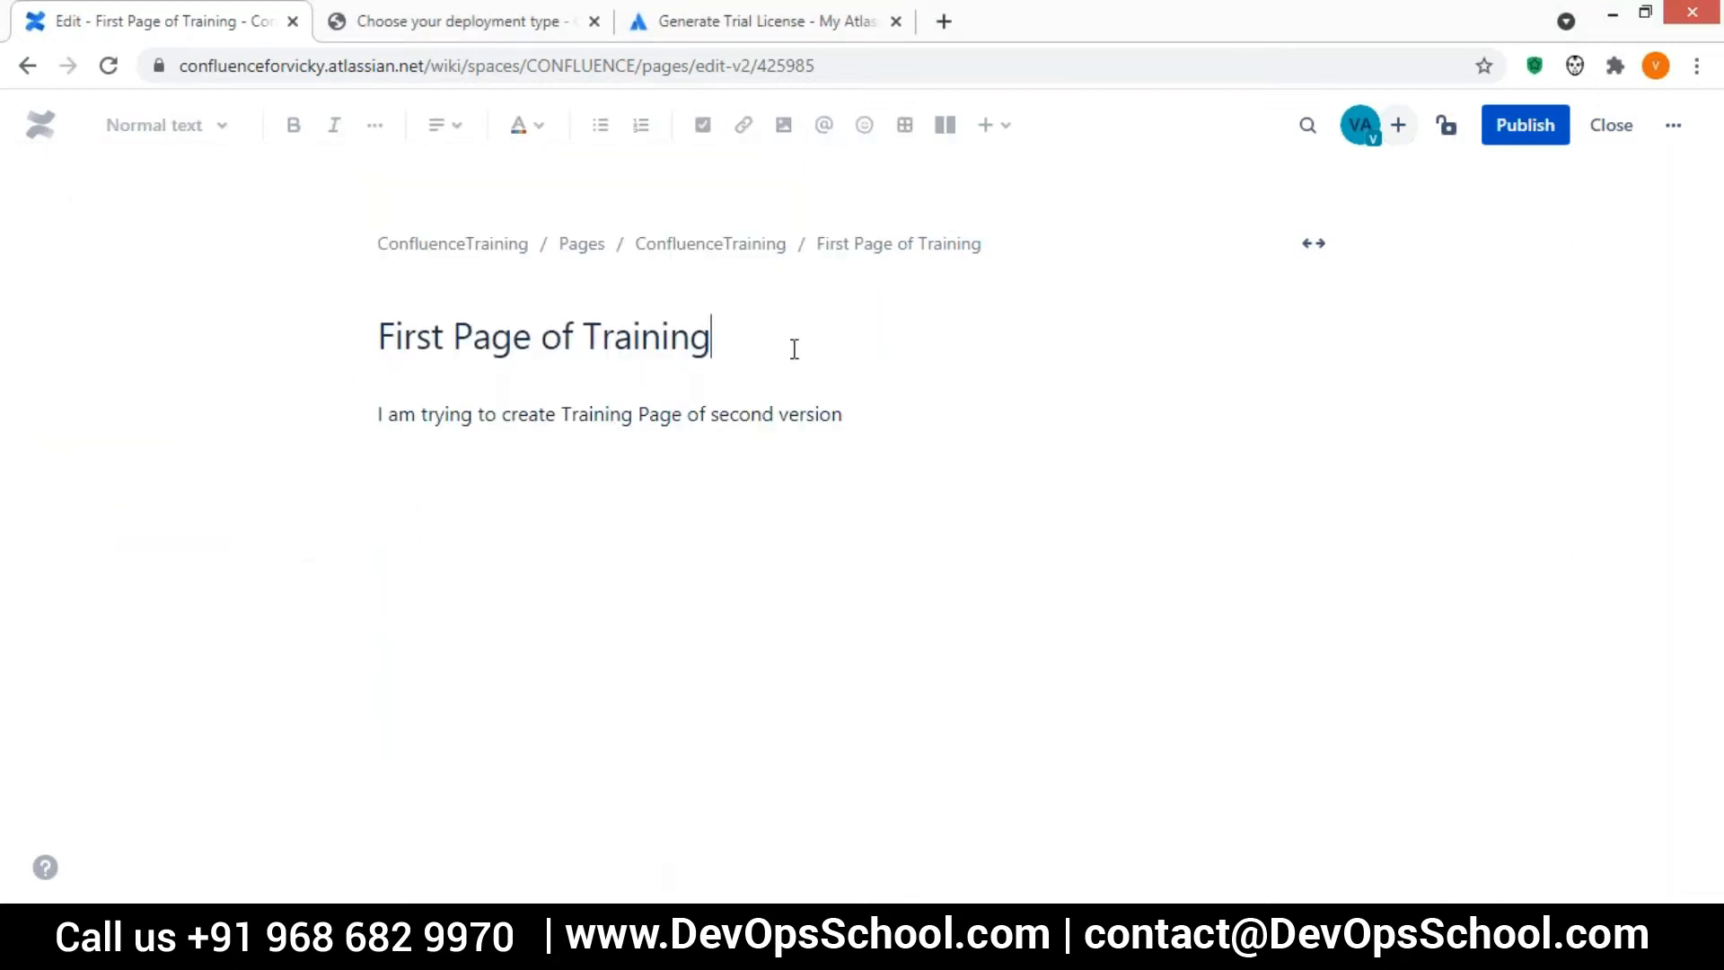
pyautogui.press('Return')
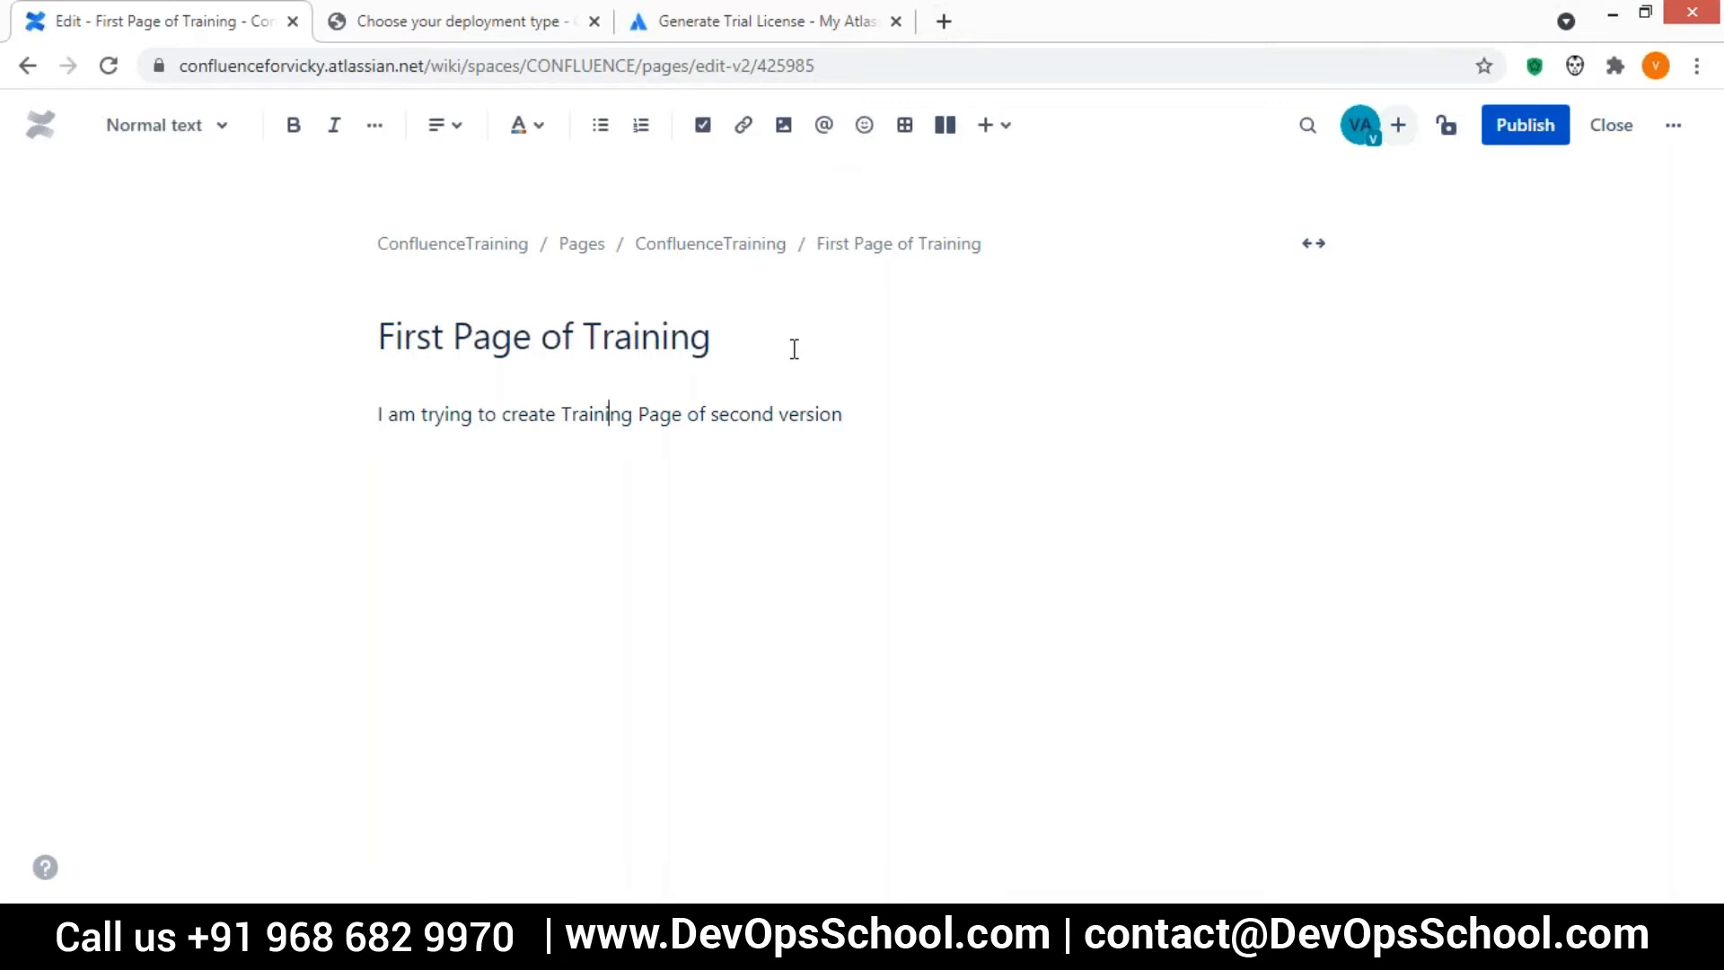
pyautogui.press('Right')
pyautogui.press('Right')
pyautogui.press('Right')
pyautogui.press('Right')
pyautogui.press('Right')
pyautogui.press('Right')
pyautogui.press('Right')
pyautogui.press('Right')
pyautogui.press('Right')
pyautogui.press('Right')
pyautogui.press('Right')
pyautogui.press('Right')
pyautogui.press('Right')
pyautogui.press('Right')
pyautogui.press('Right')
pyautogui.press('Right')
pyautogui.press('Right')
pyautogui.press('Right')
pyautogui.press('Right')
pyautogui.press('Right')
pyautogui.press('Right')
pyautogui.press('Right')
pyautogui.press('Right')
pyautogui.write('.@')
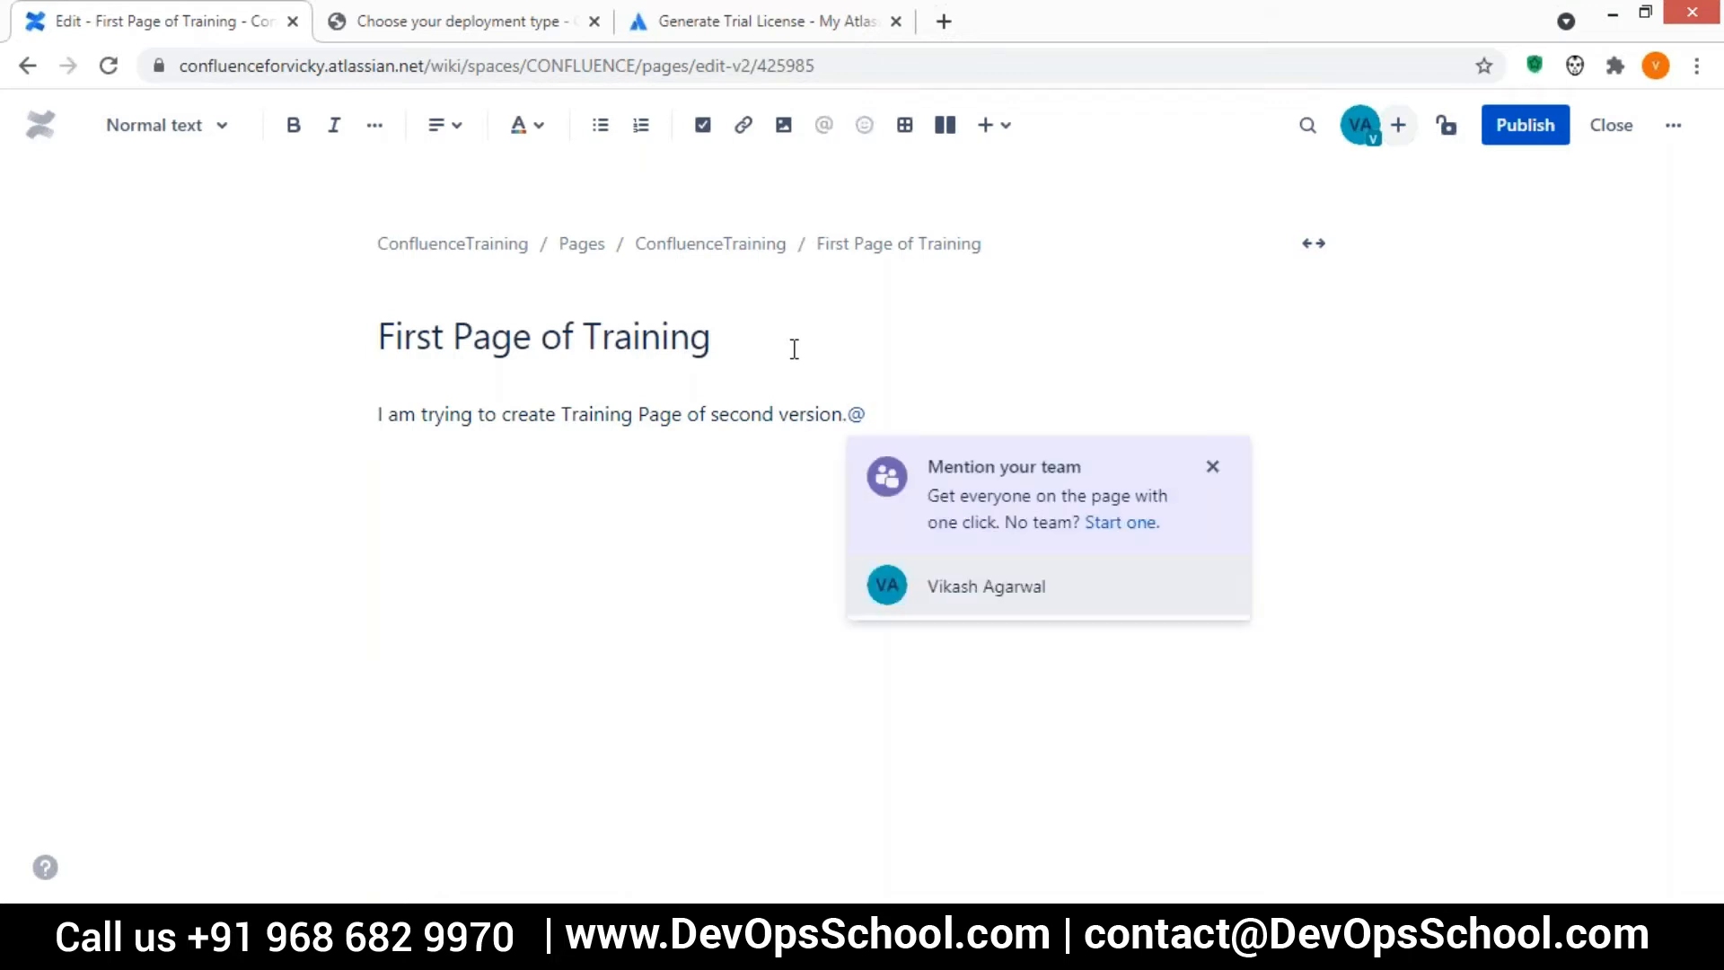
pyautogui.click(949, 610)
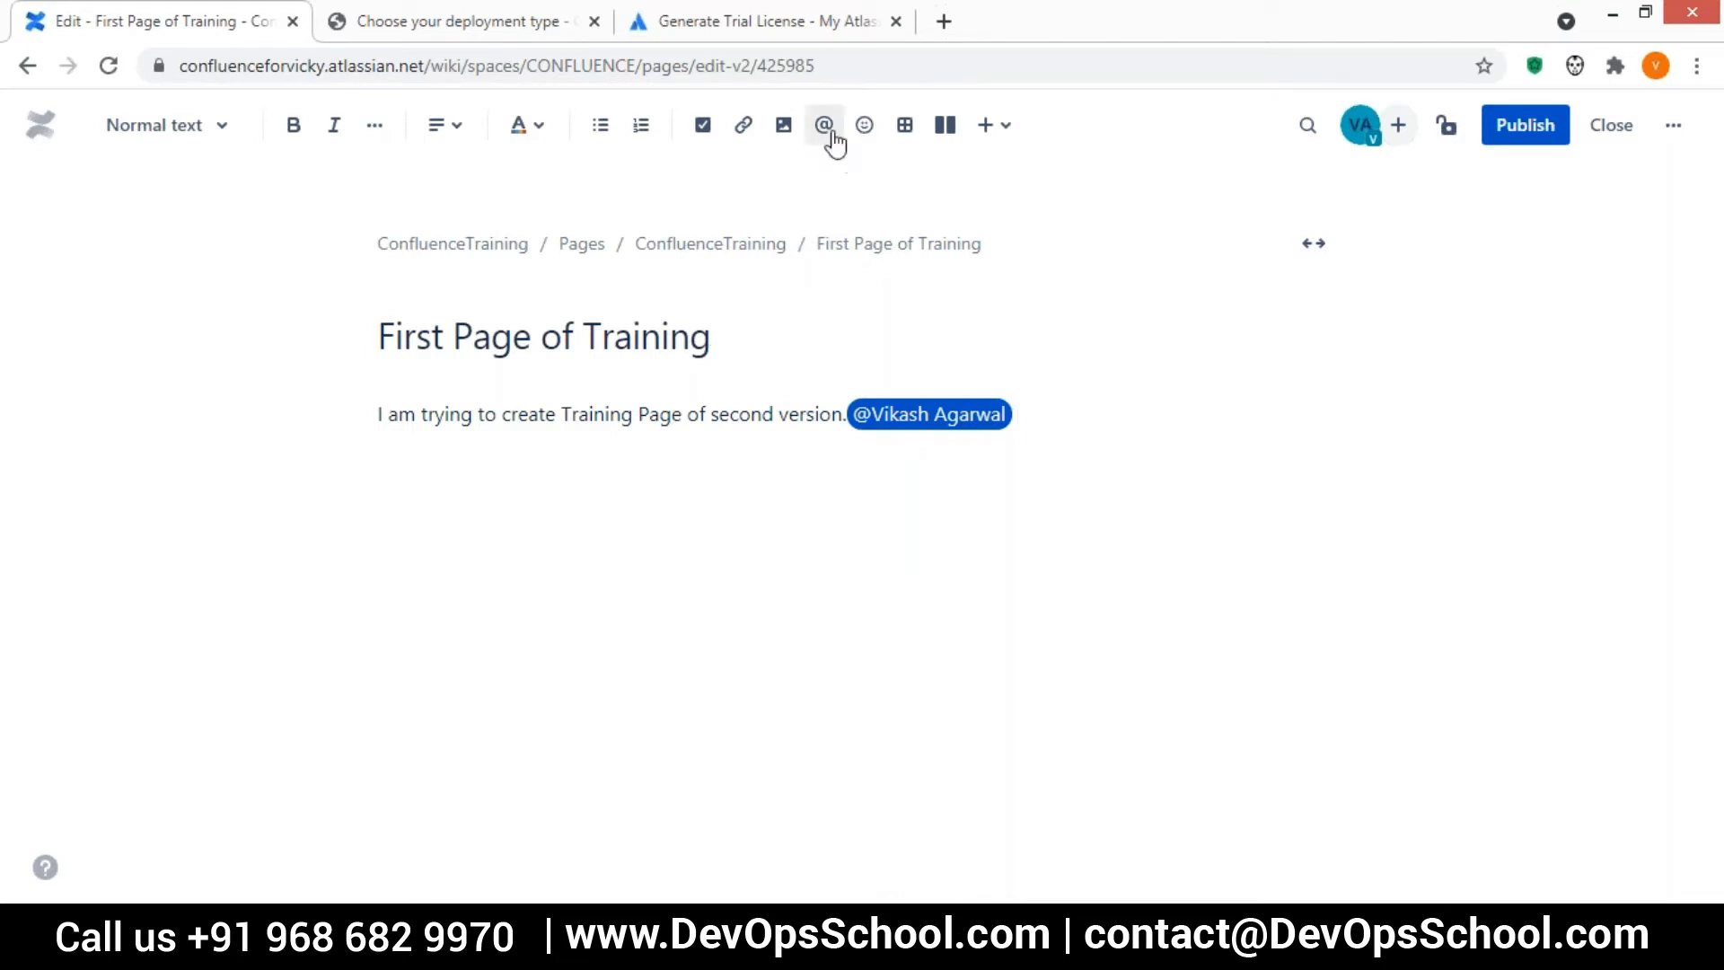
pyautogui.click(865, 125)
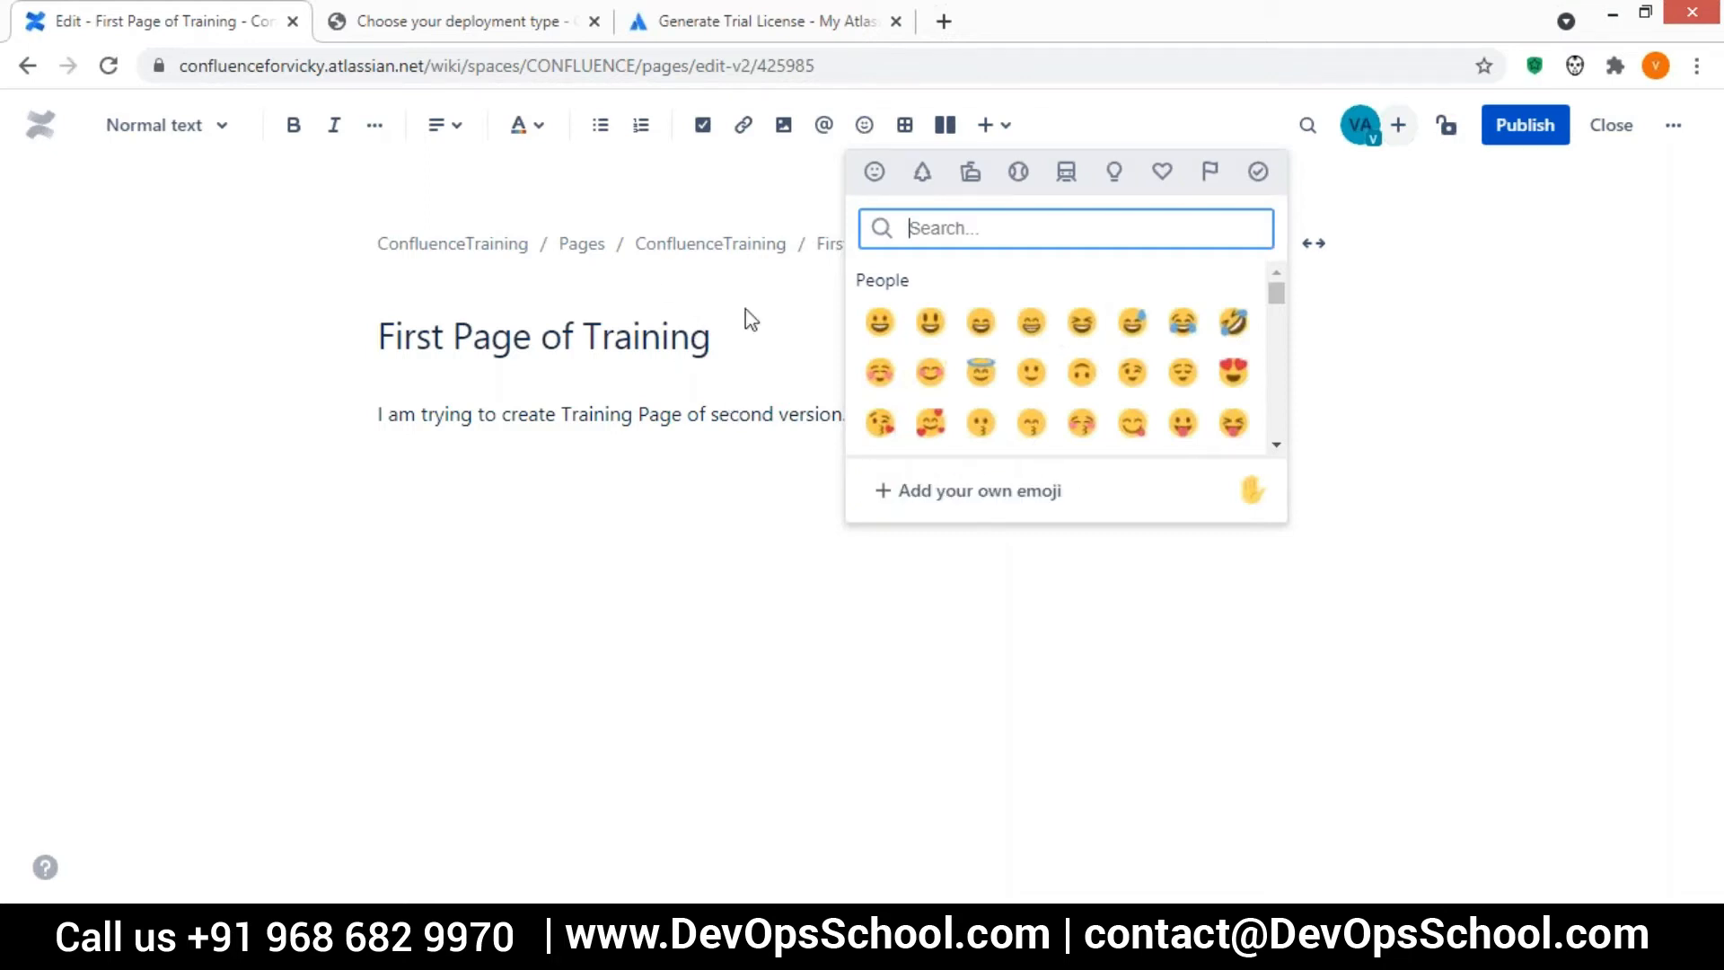
pyautogui.click(731, 352)
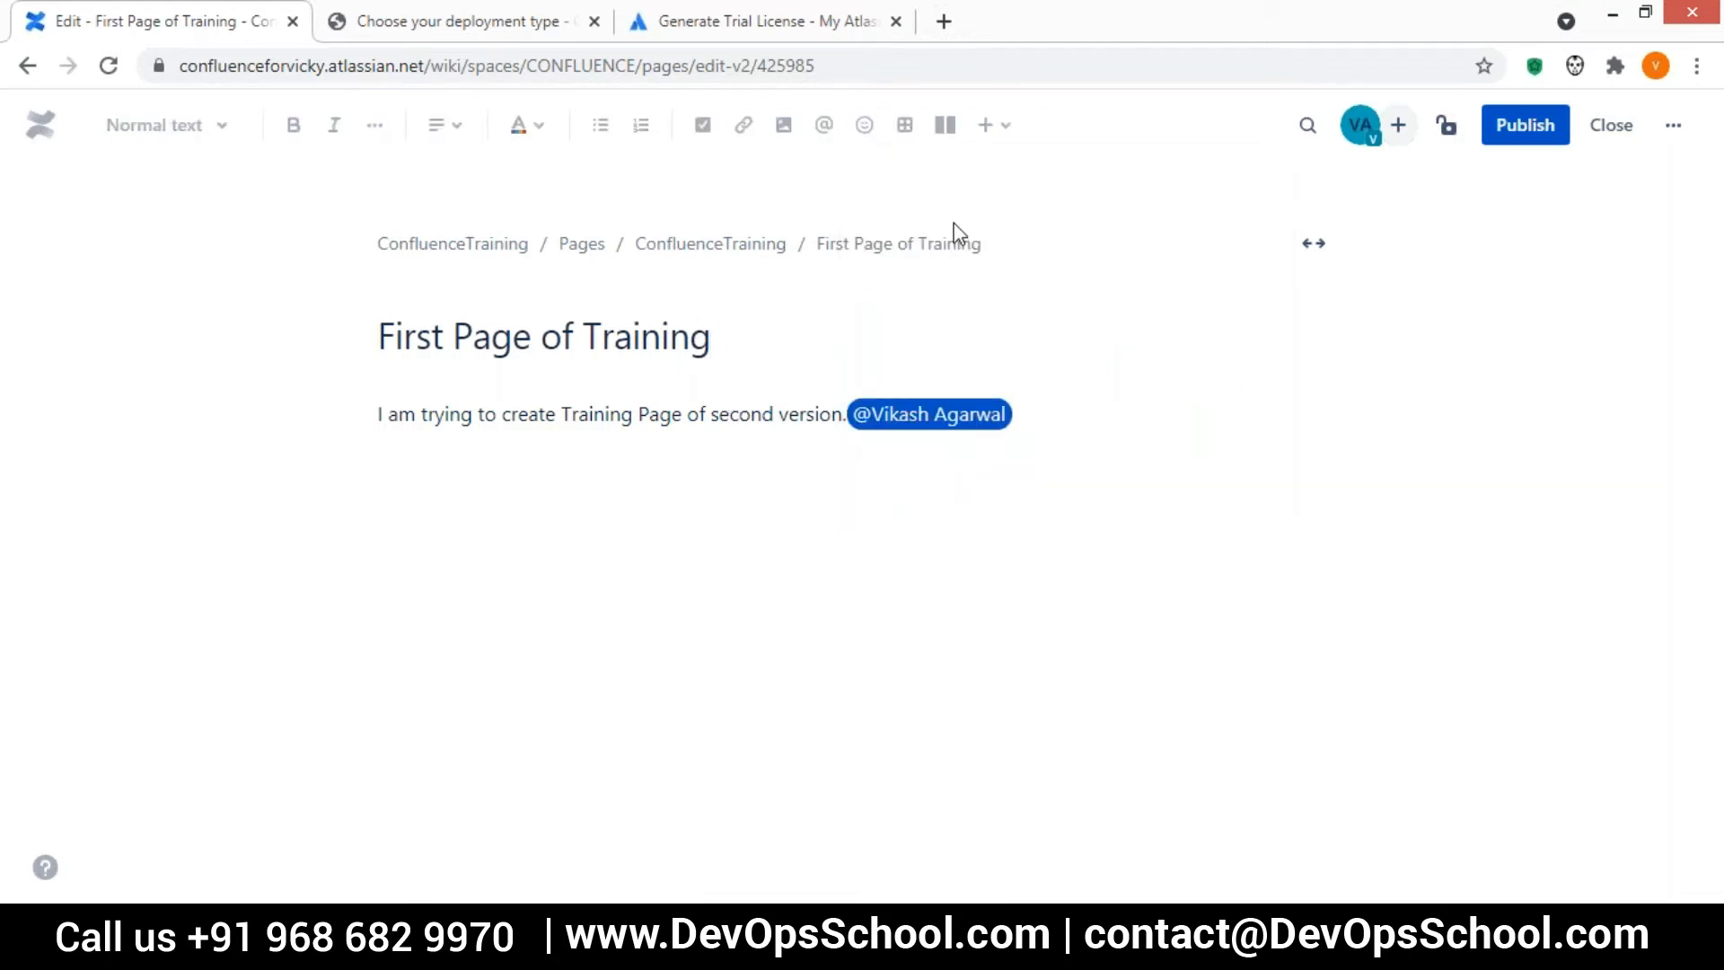
pyautogui.click(878, 197)
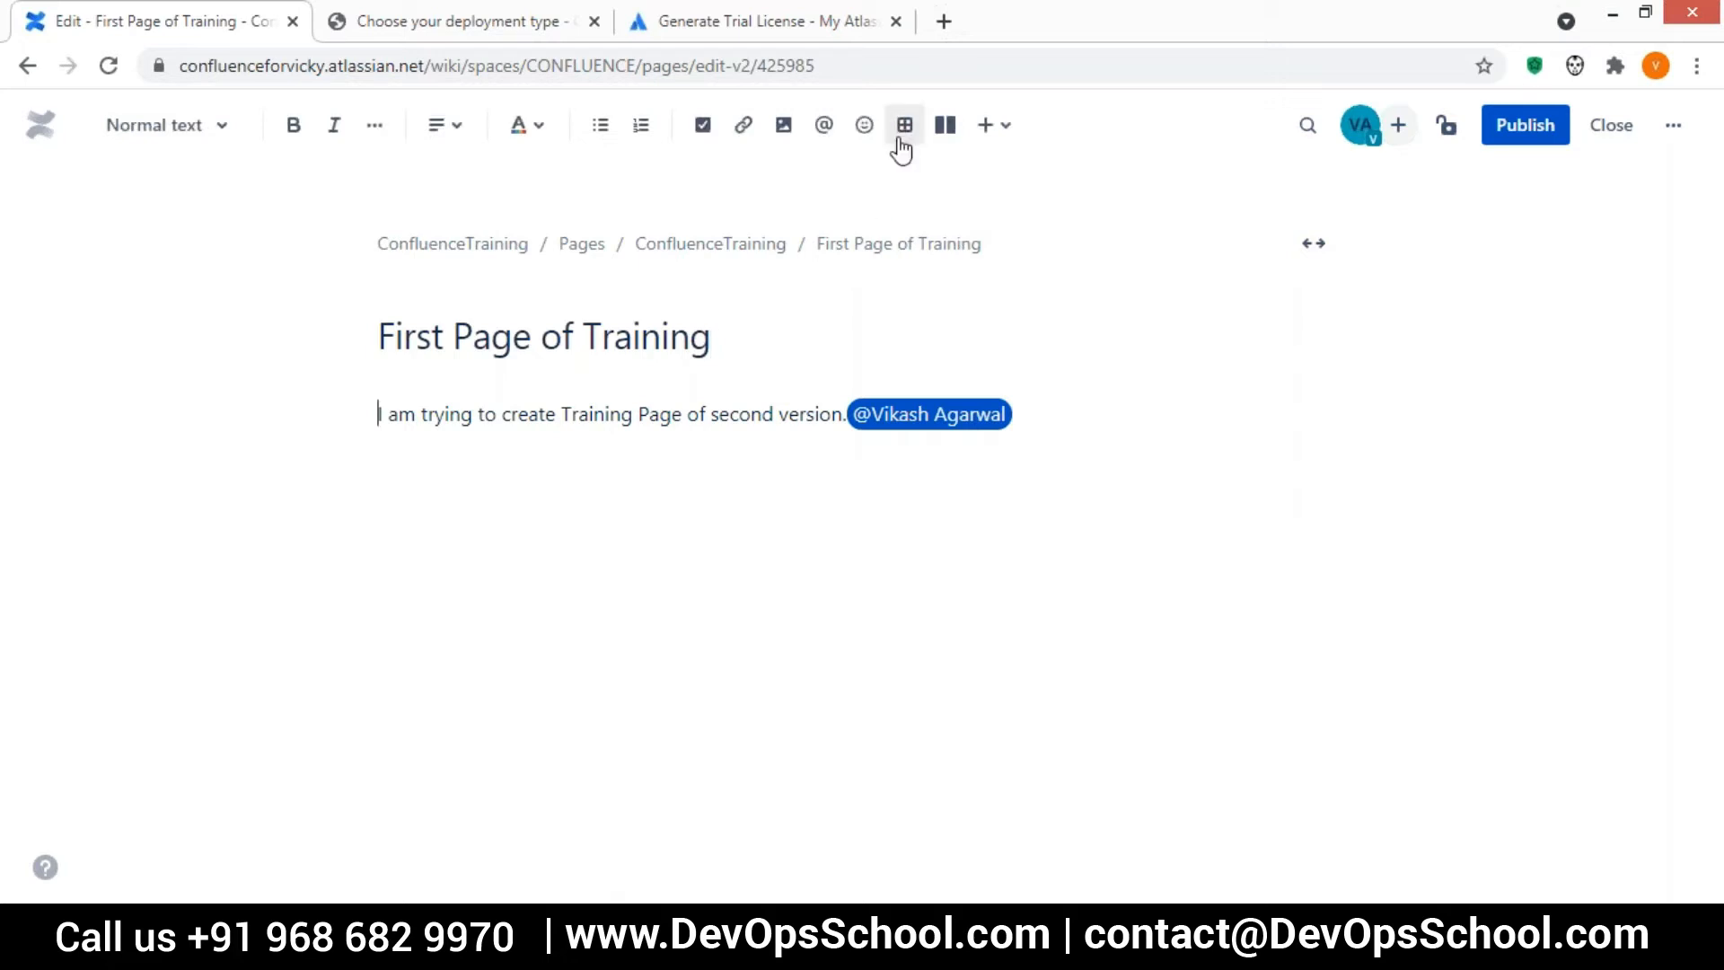
# Insert a table with three columns and three rows below the body sentence and review its table and cell options
pyautogui.click(904, 135)
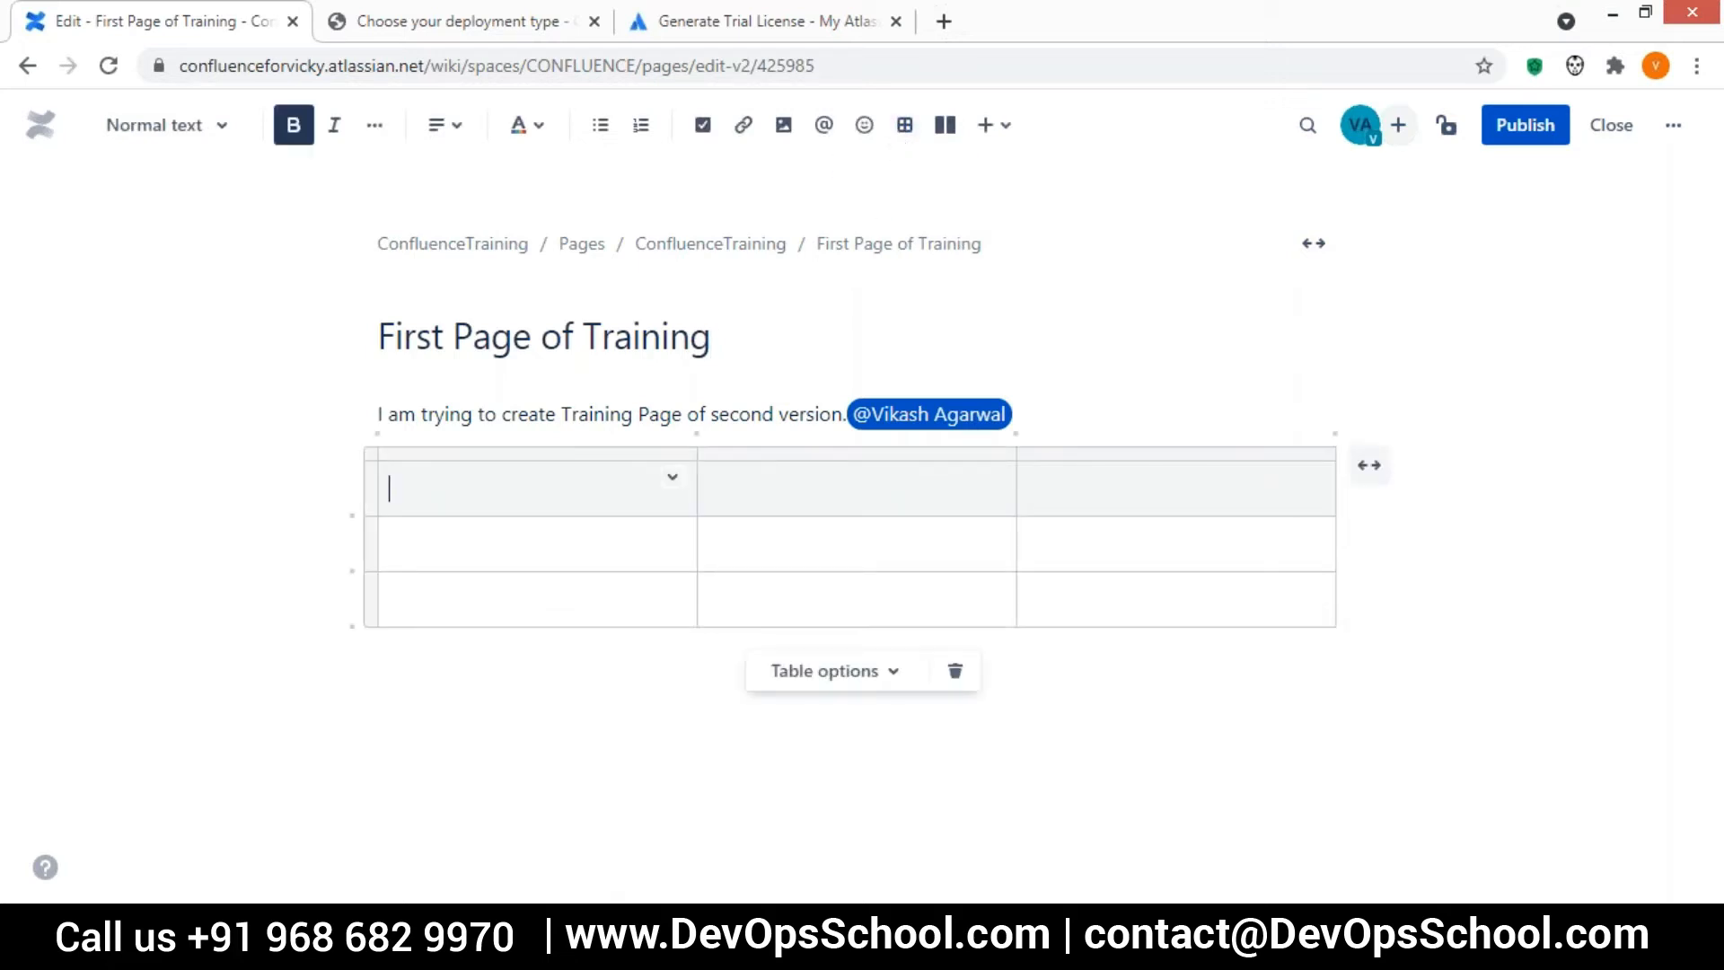
pyautogui.click(1601, 323)
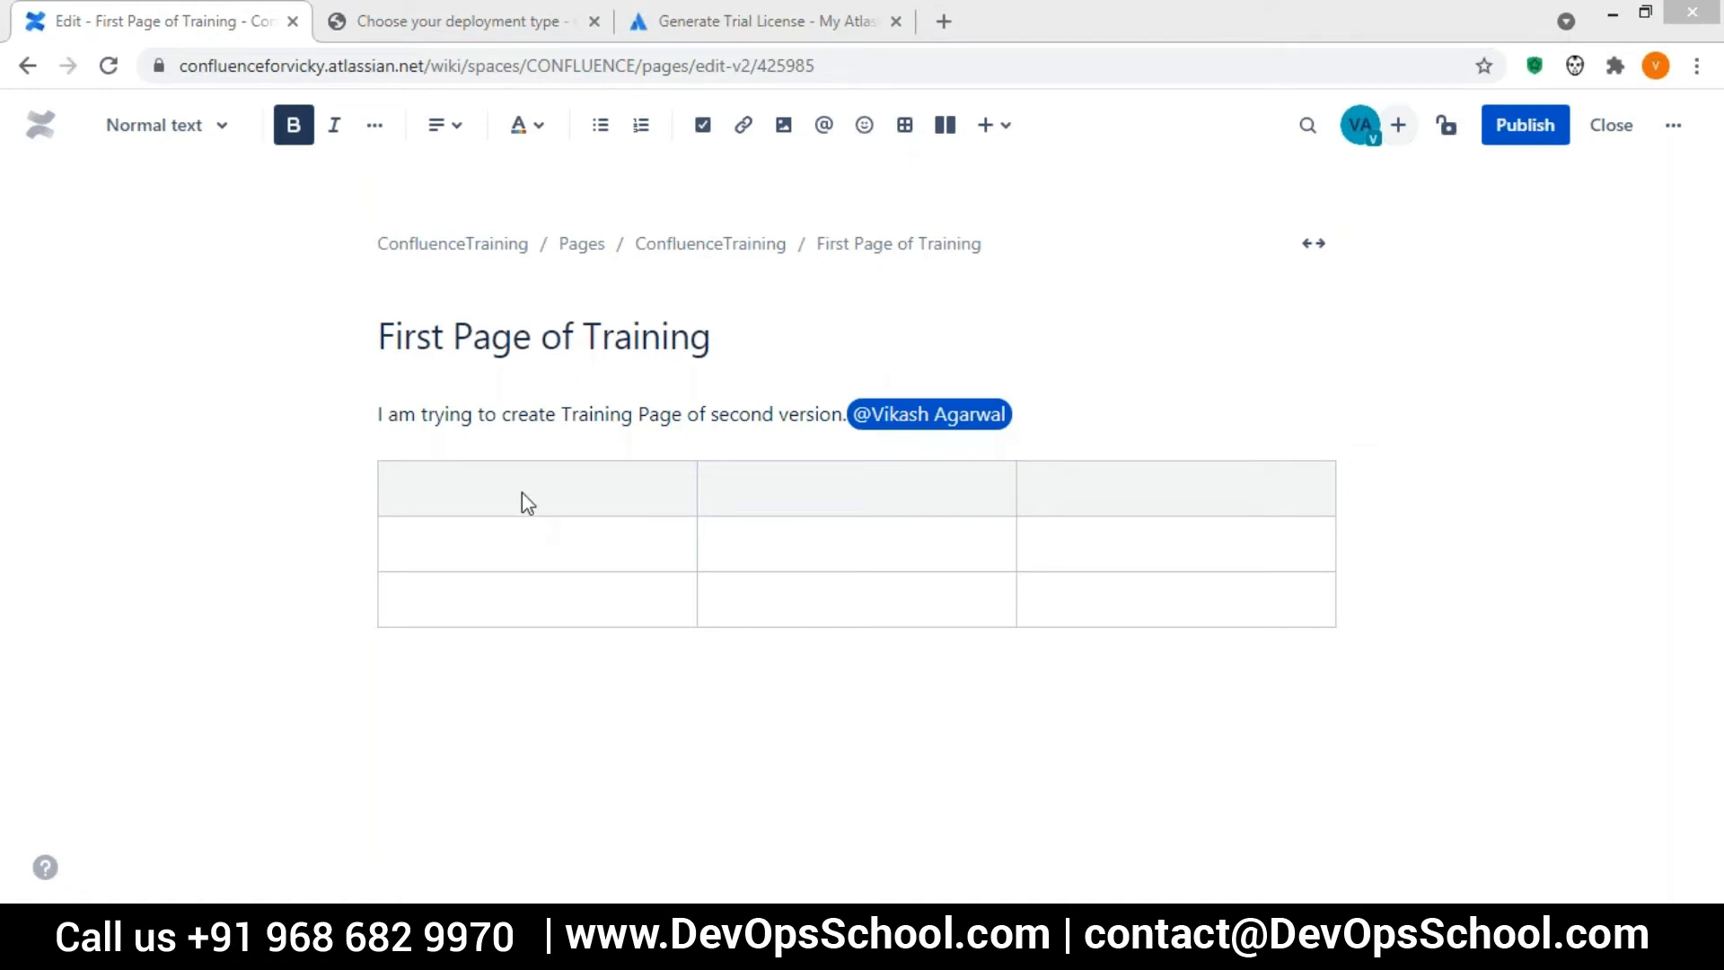
pyautogui.click(772, 508)
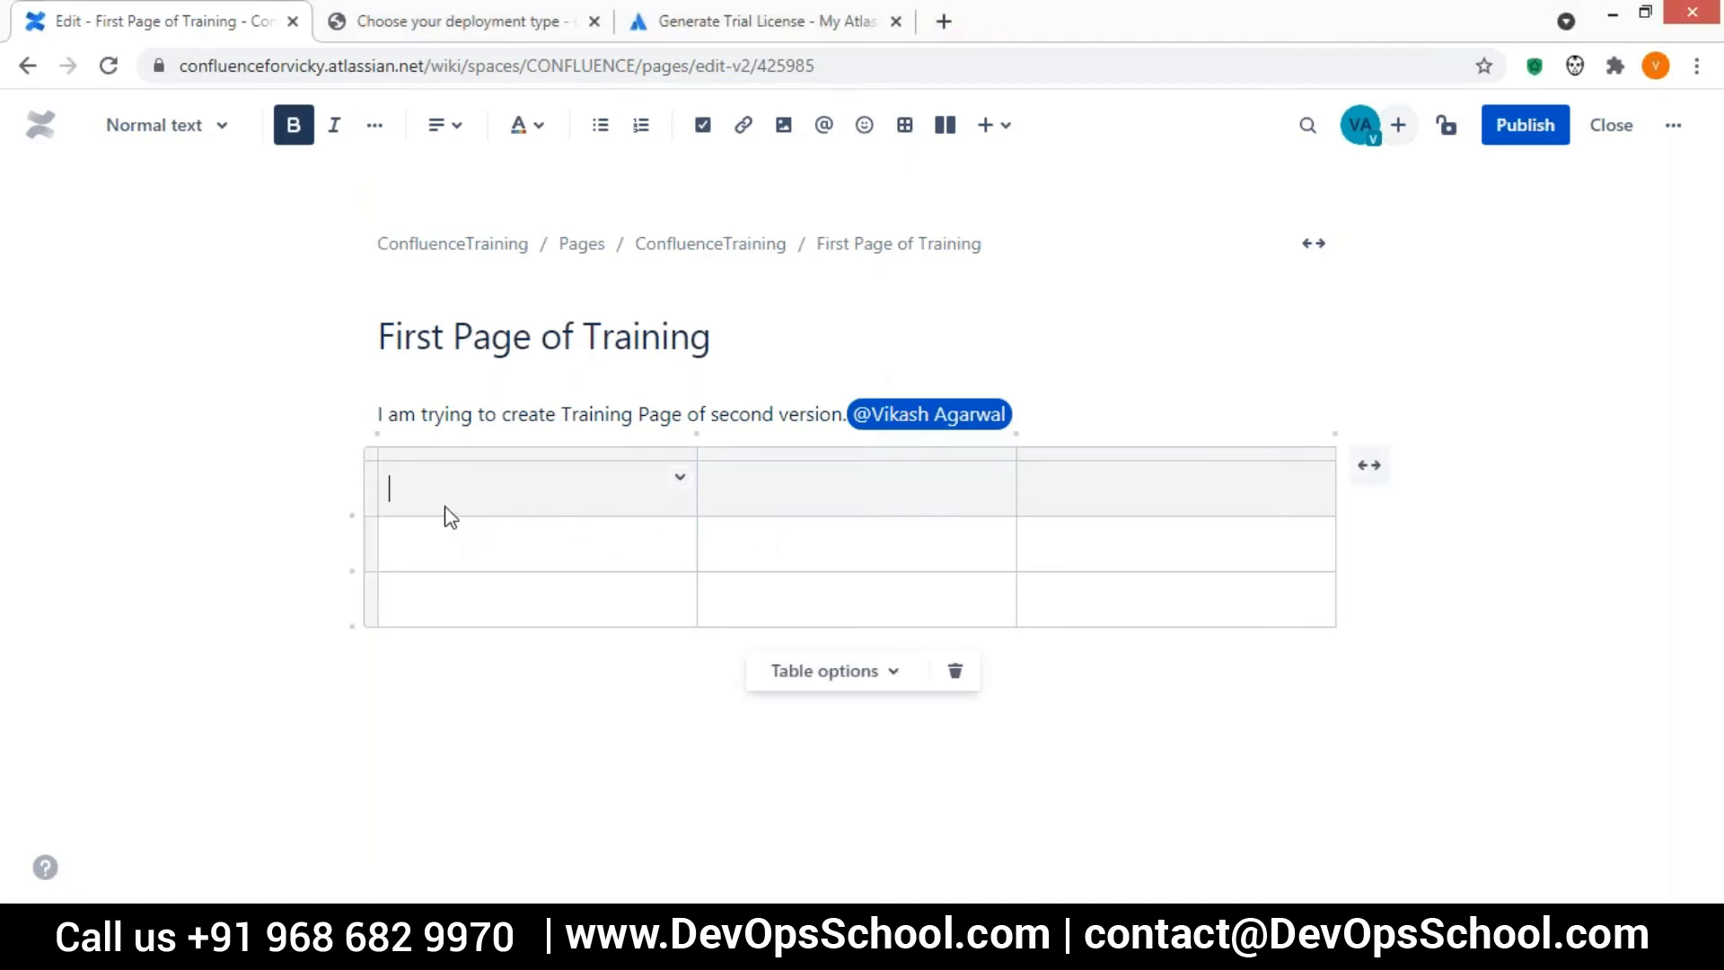
pyautogui.click(444, 553)
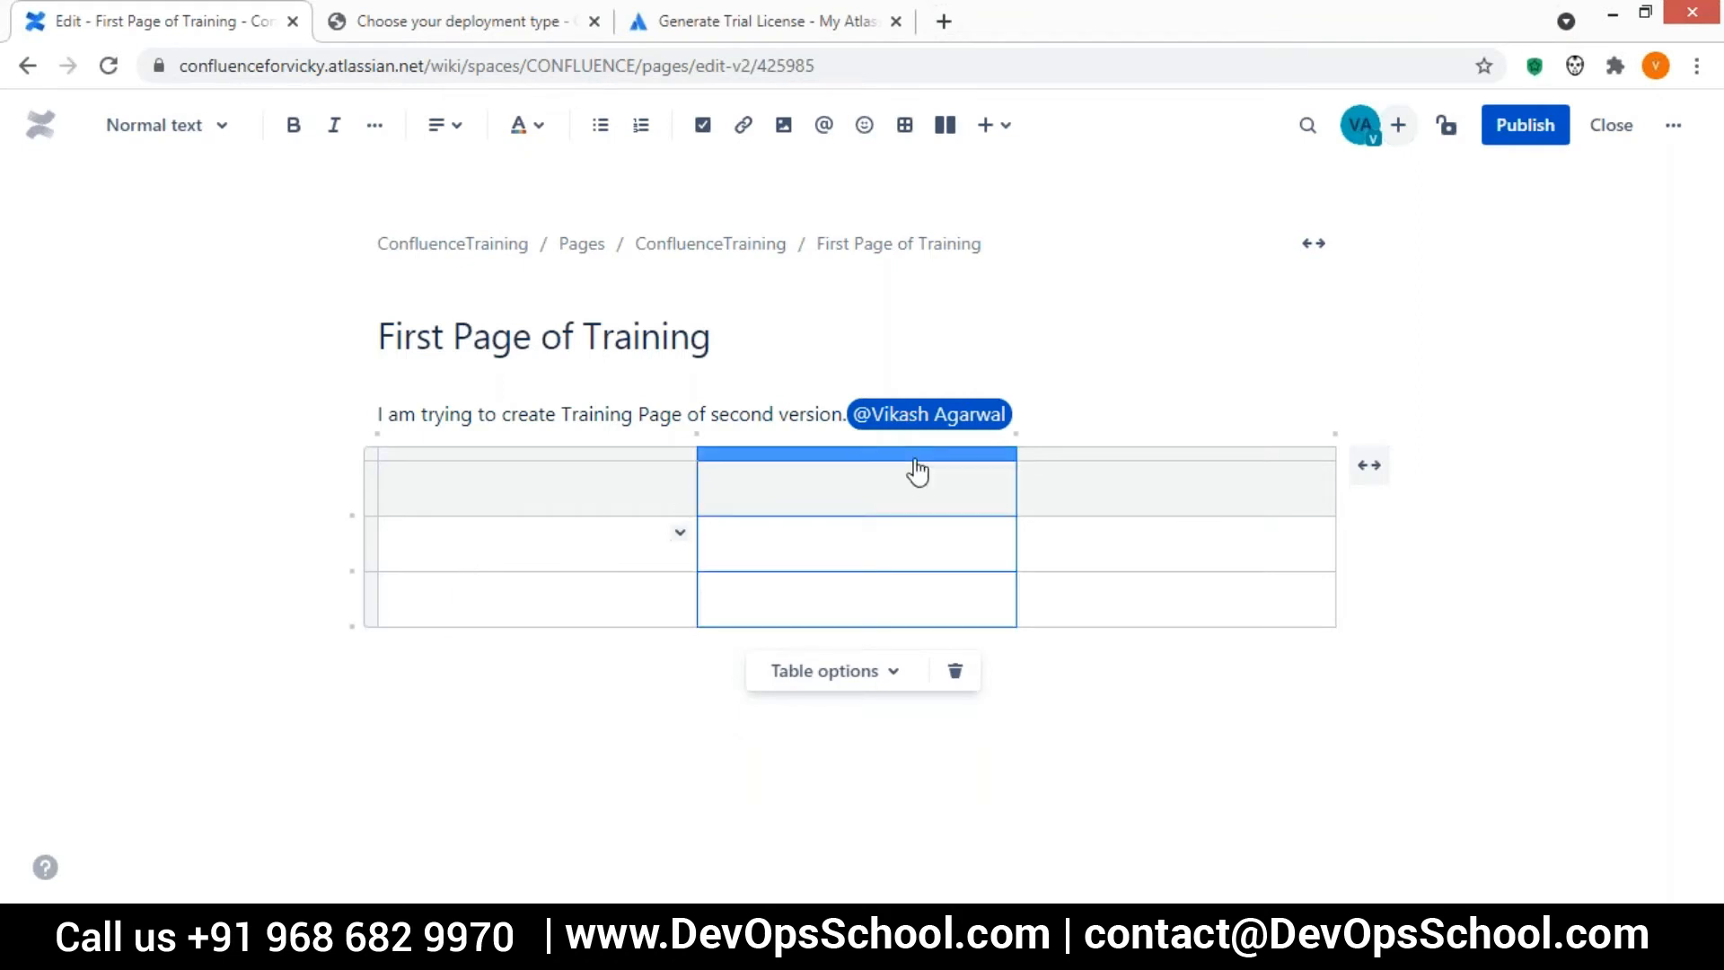
pyautogui.click(846, 690)
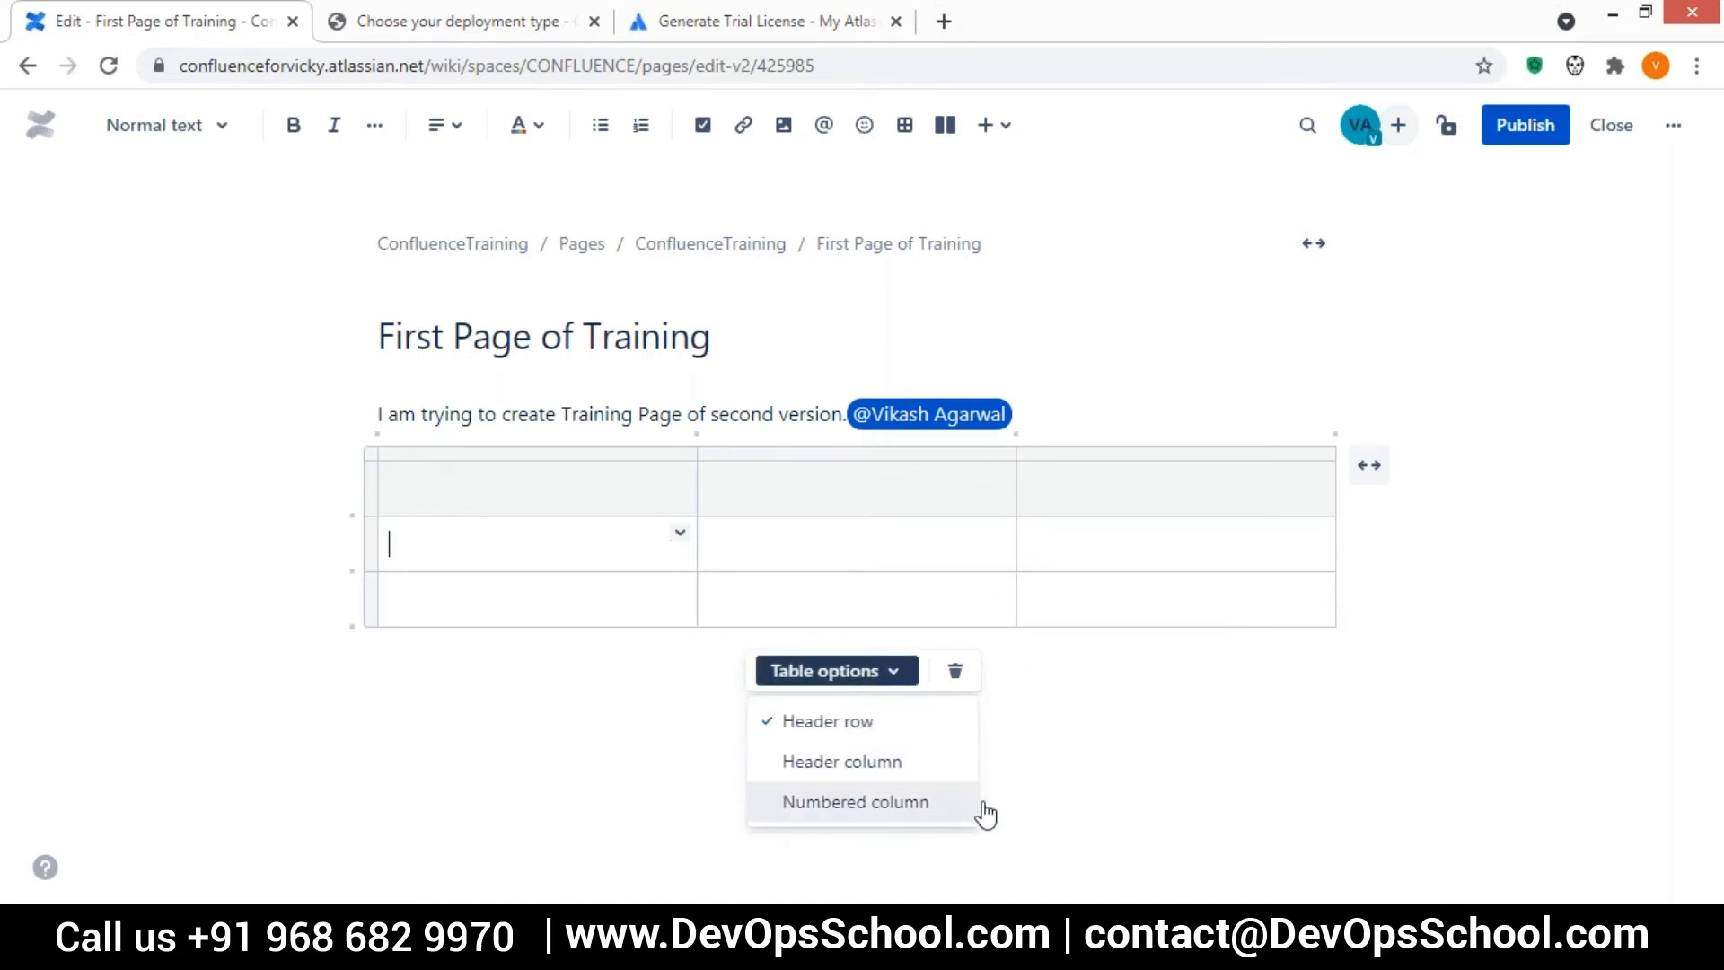
pyautogui.click(870, 510)
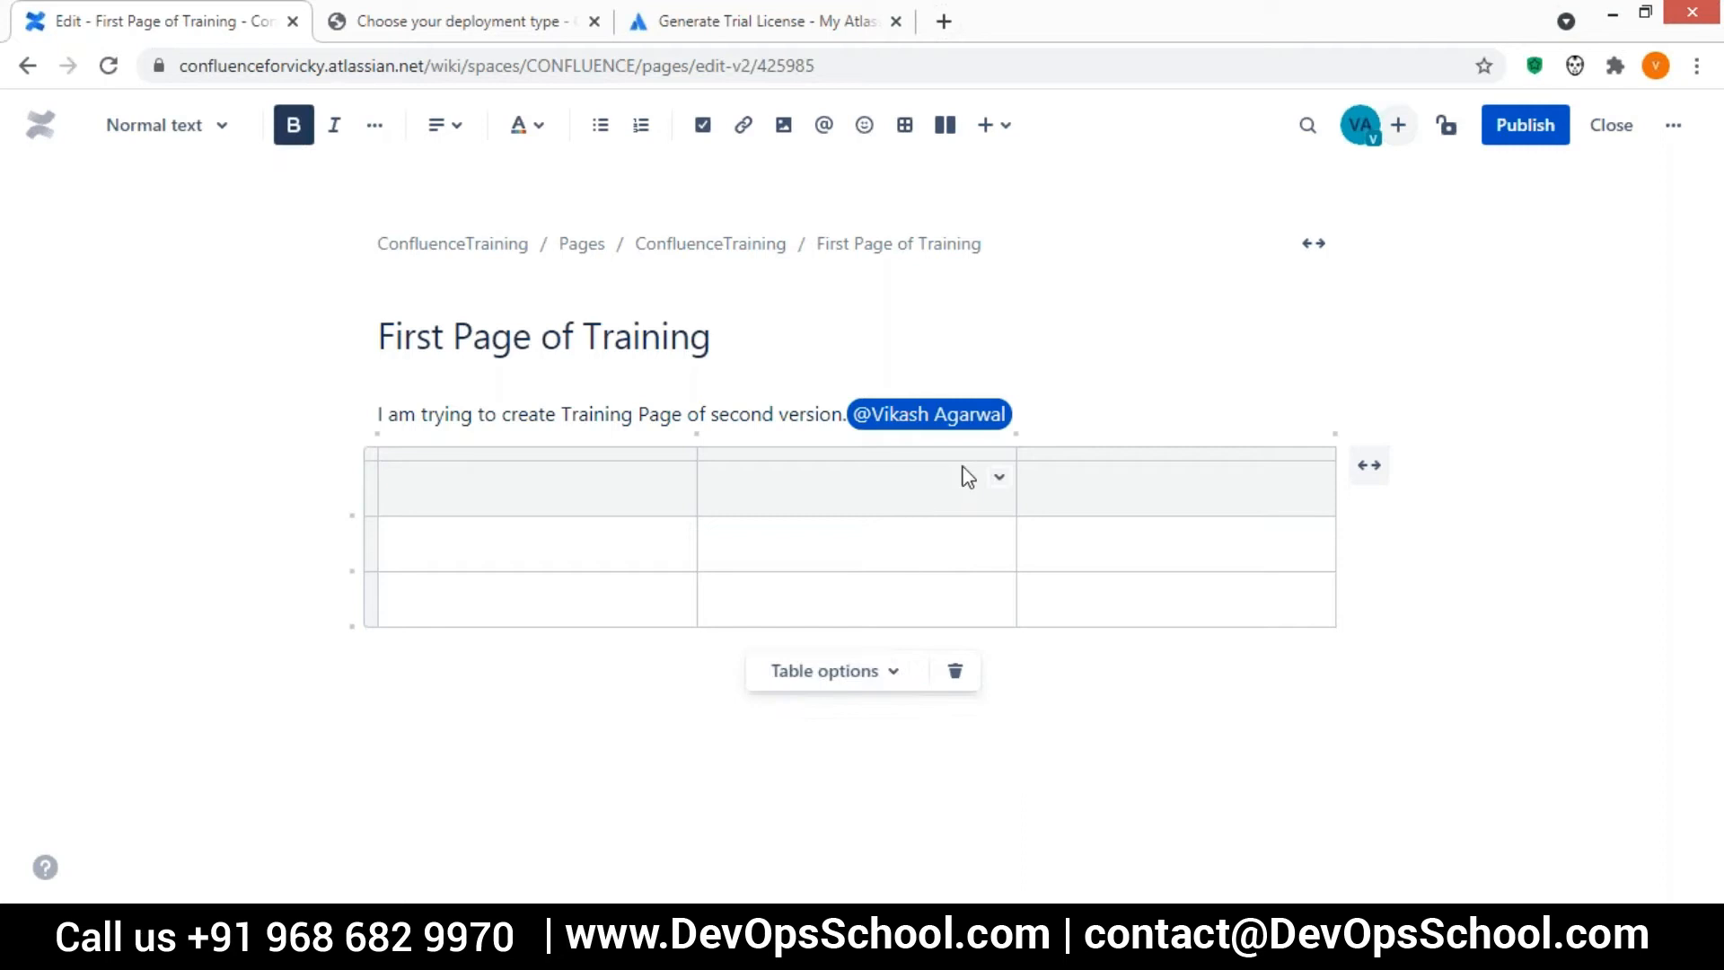
pyautogui.click(999, 477)
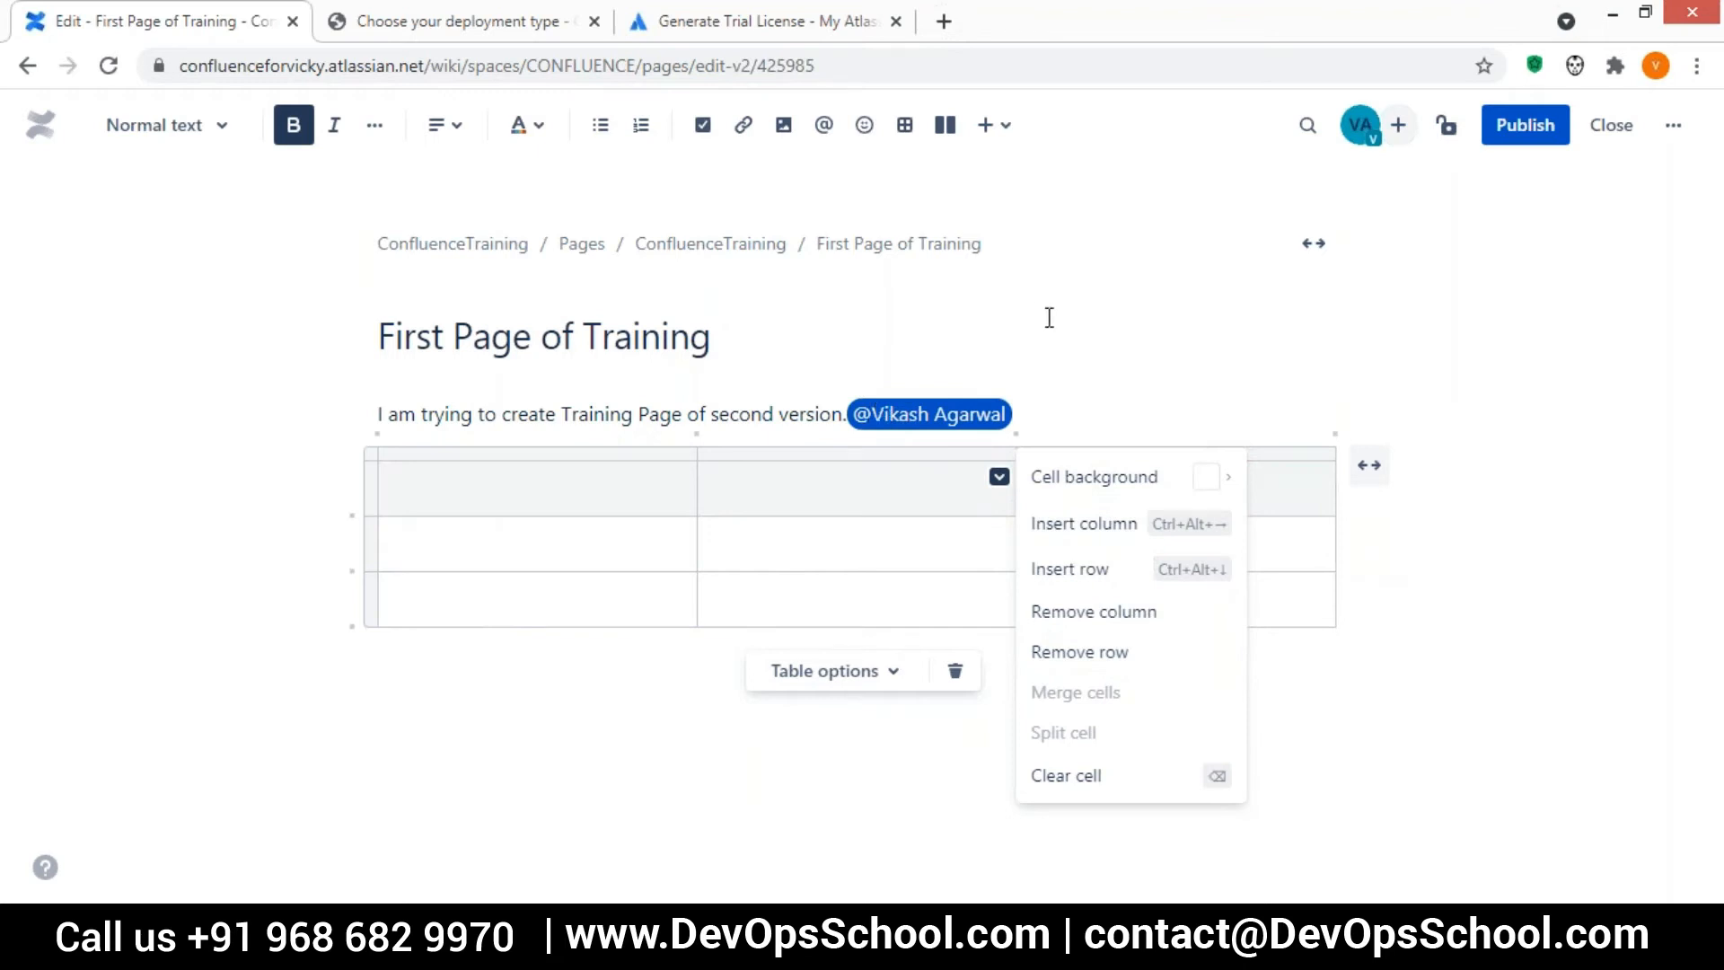
pyautogui.click(1000, 330)
# Insert a layout section above the table, try the three-column and sidebar arrangements, and set it to two equal columns
pyautogui.press('Return')
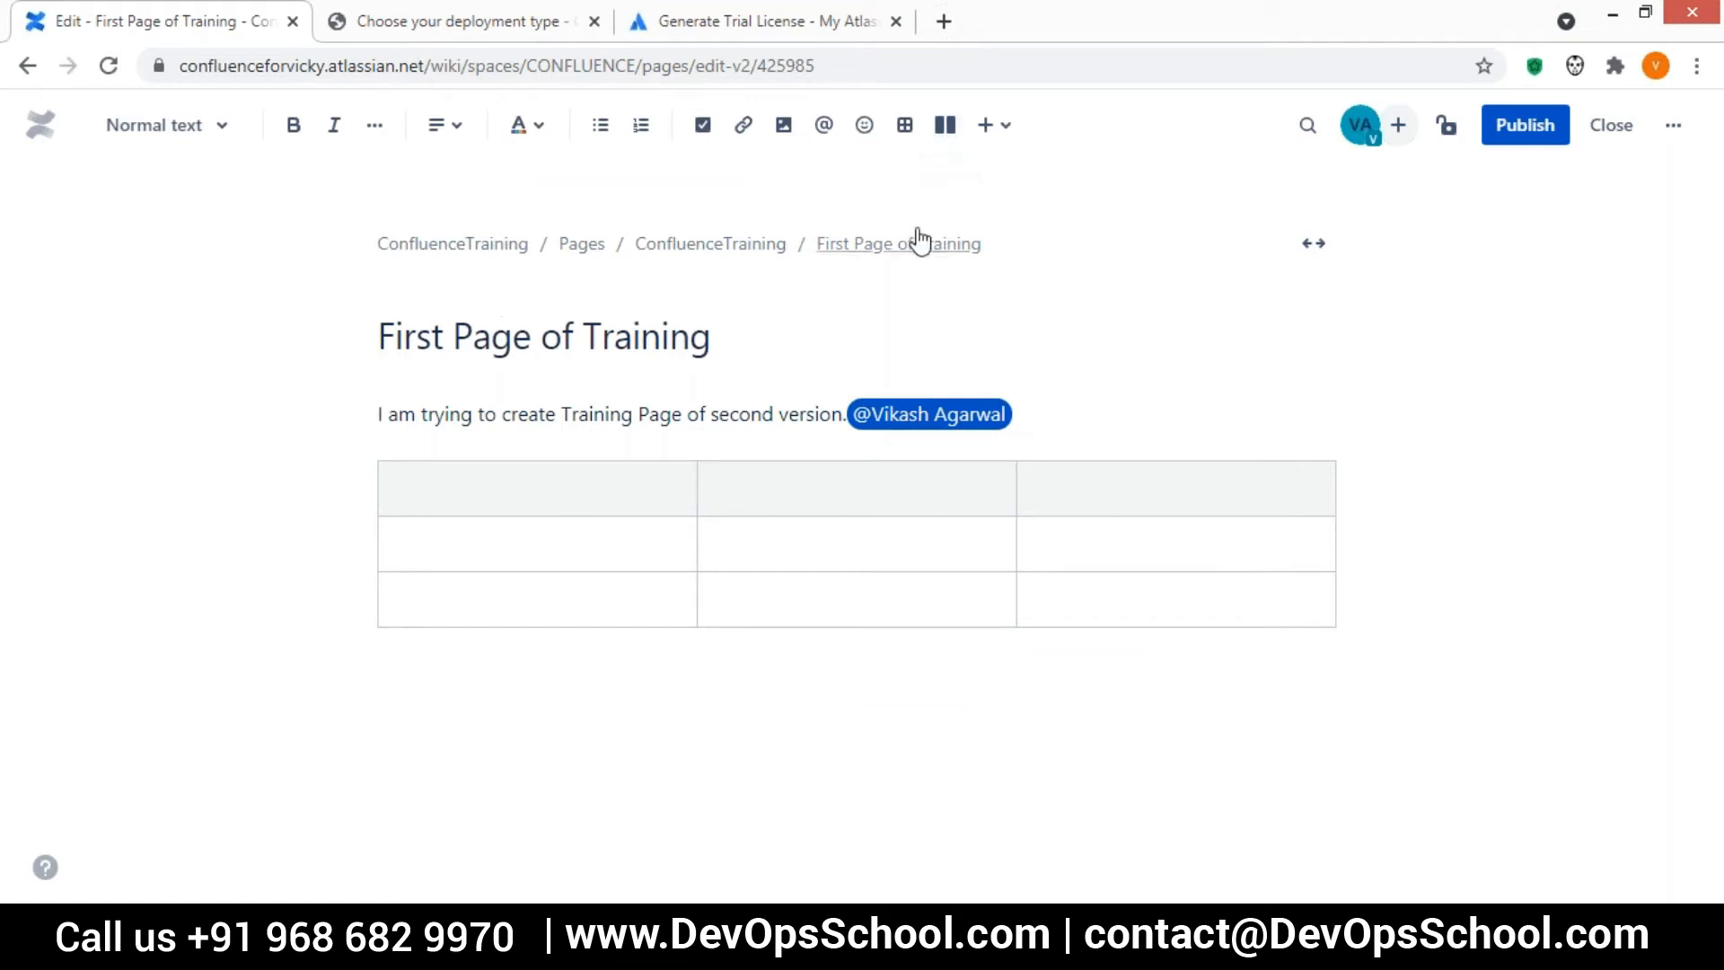
pyautogui.click(944, 125)
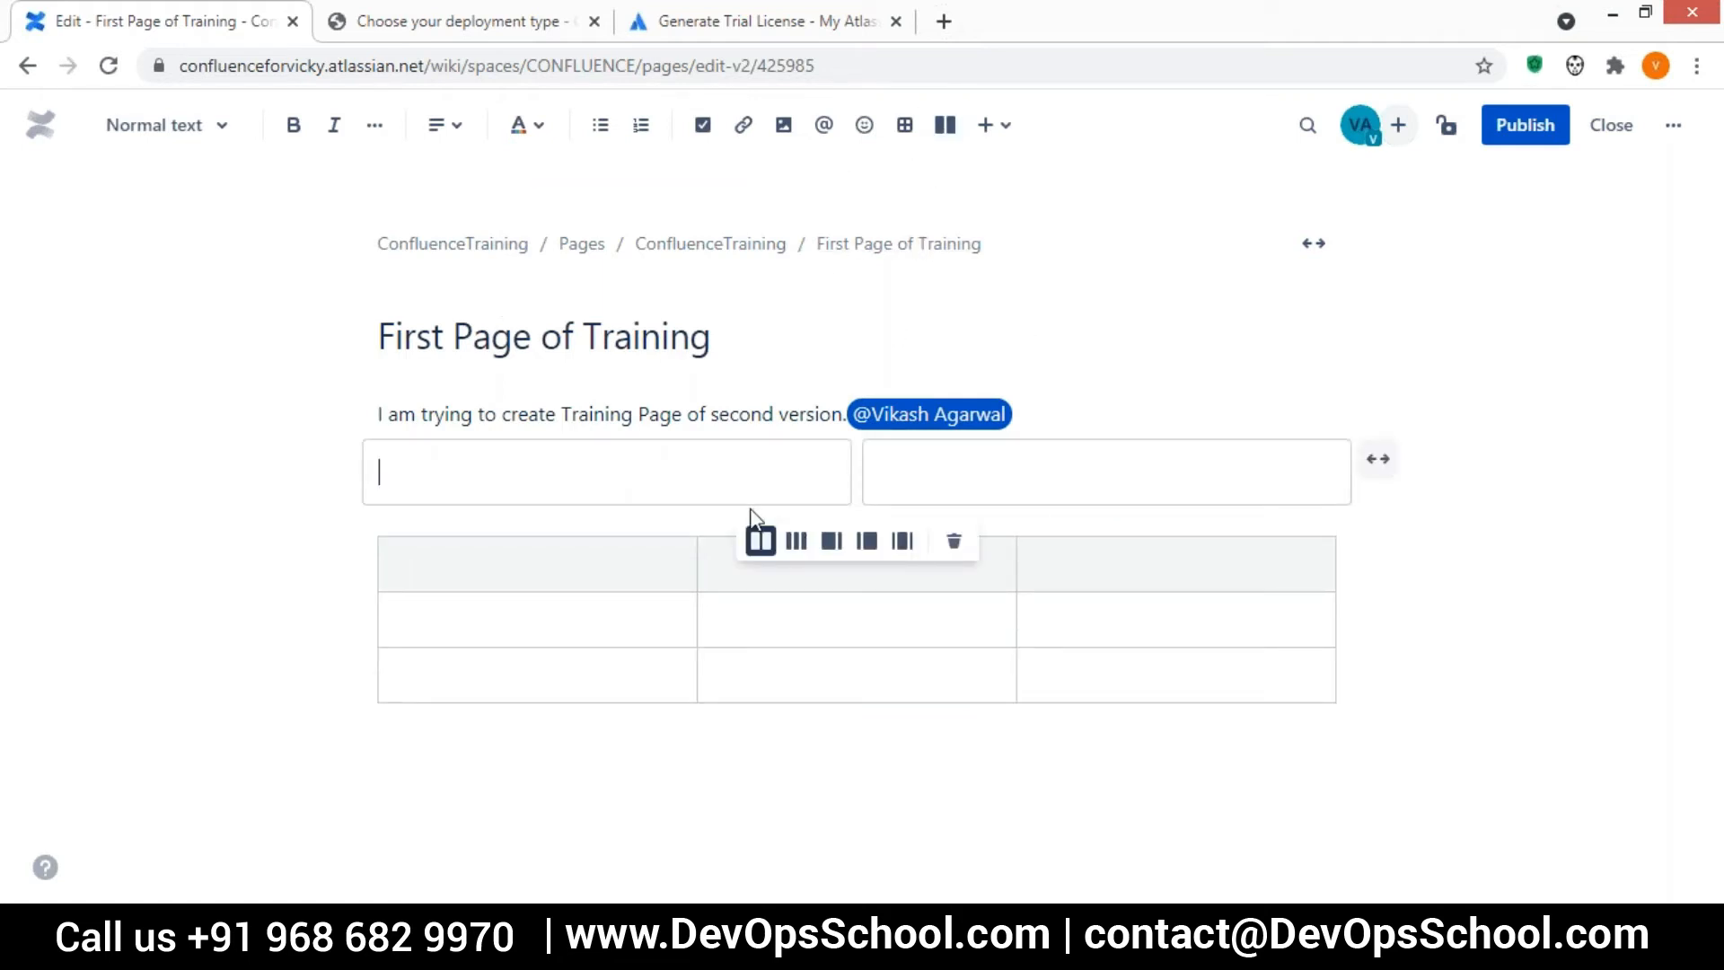
pyautogui.click(794, 544)
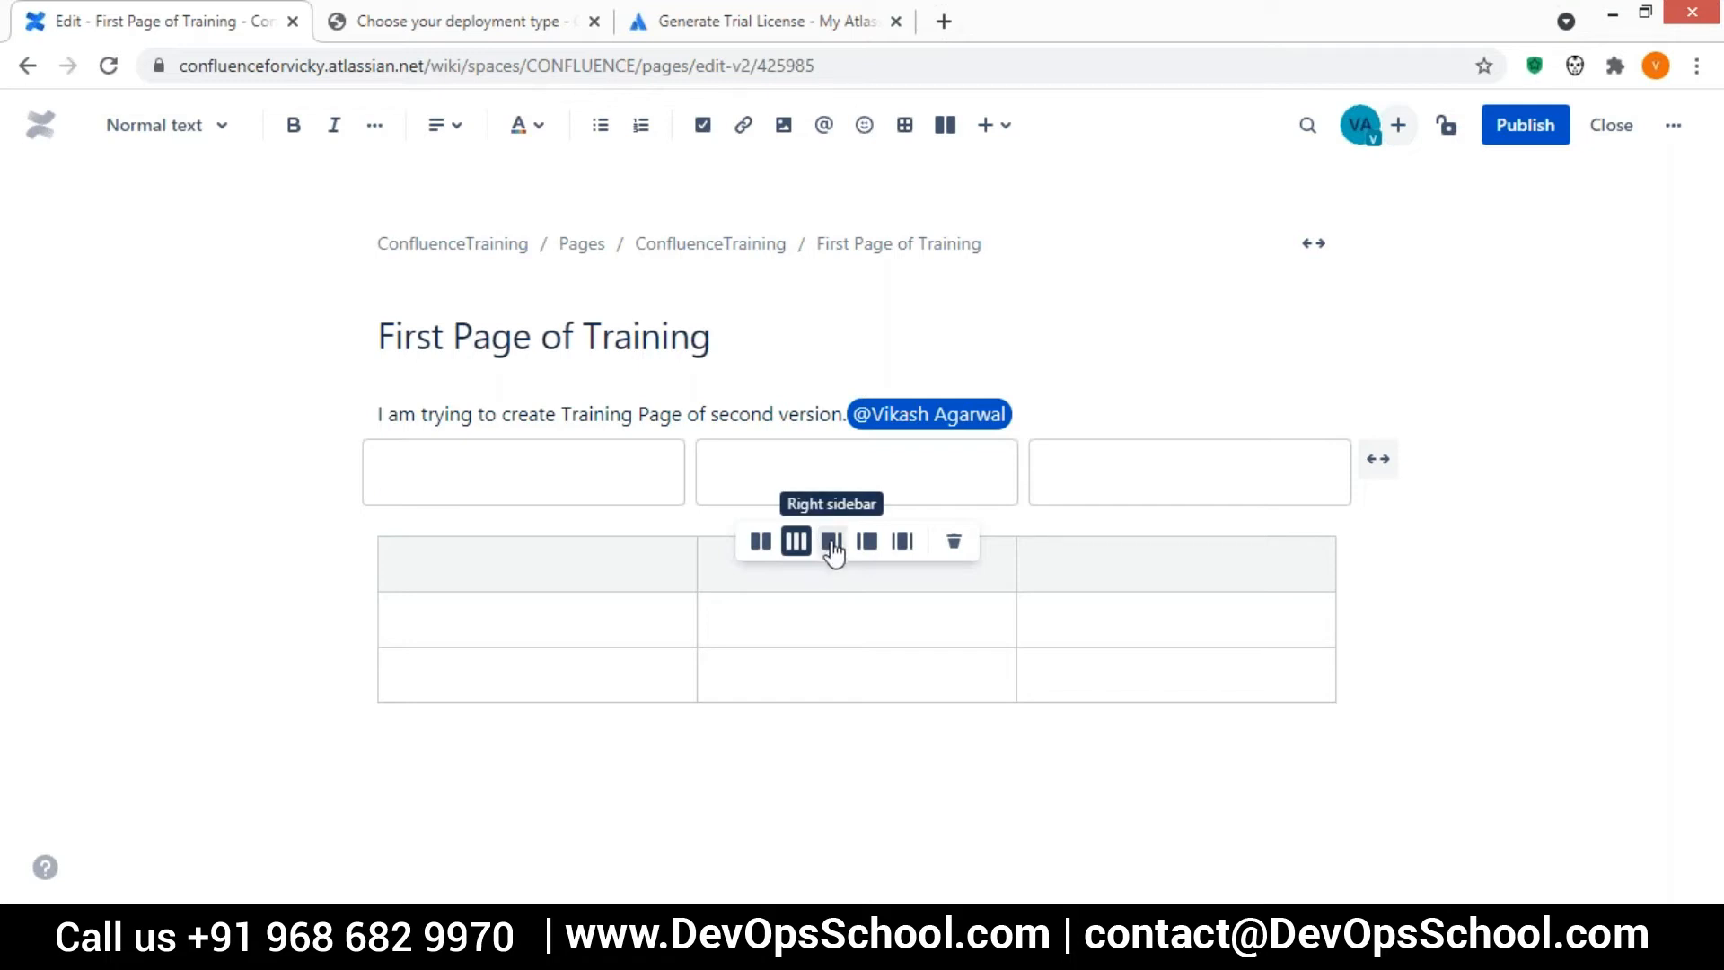
pyautogui.click(831, 544)
pyautogui.click(867, 544)
pyautogui.click(902, 543)
pyautogui.click(759, 544)
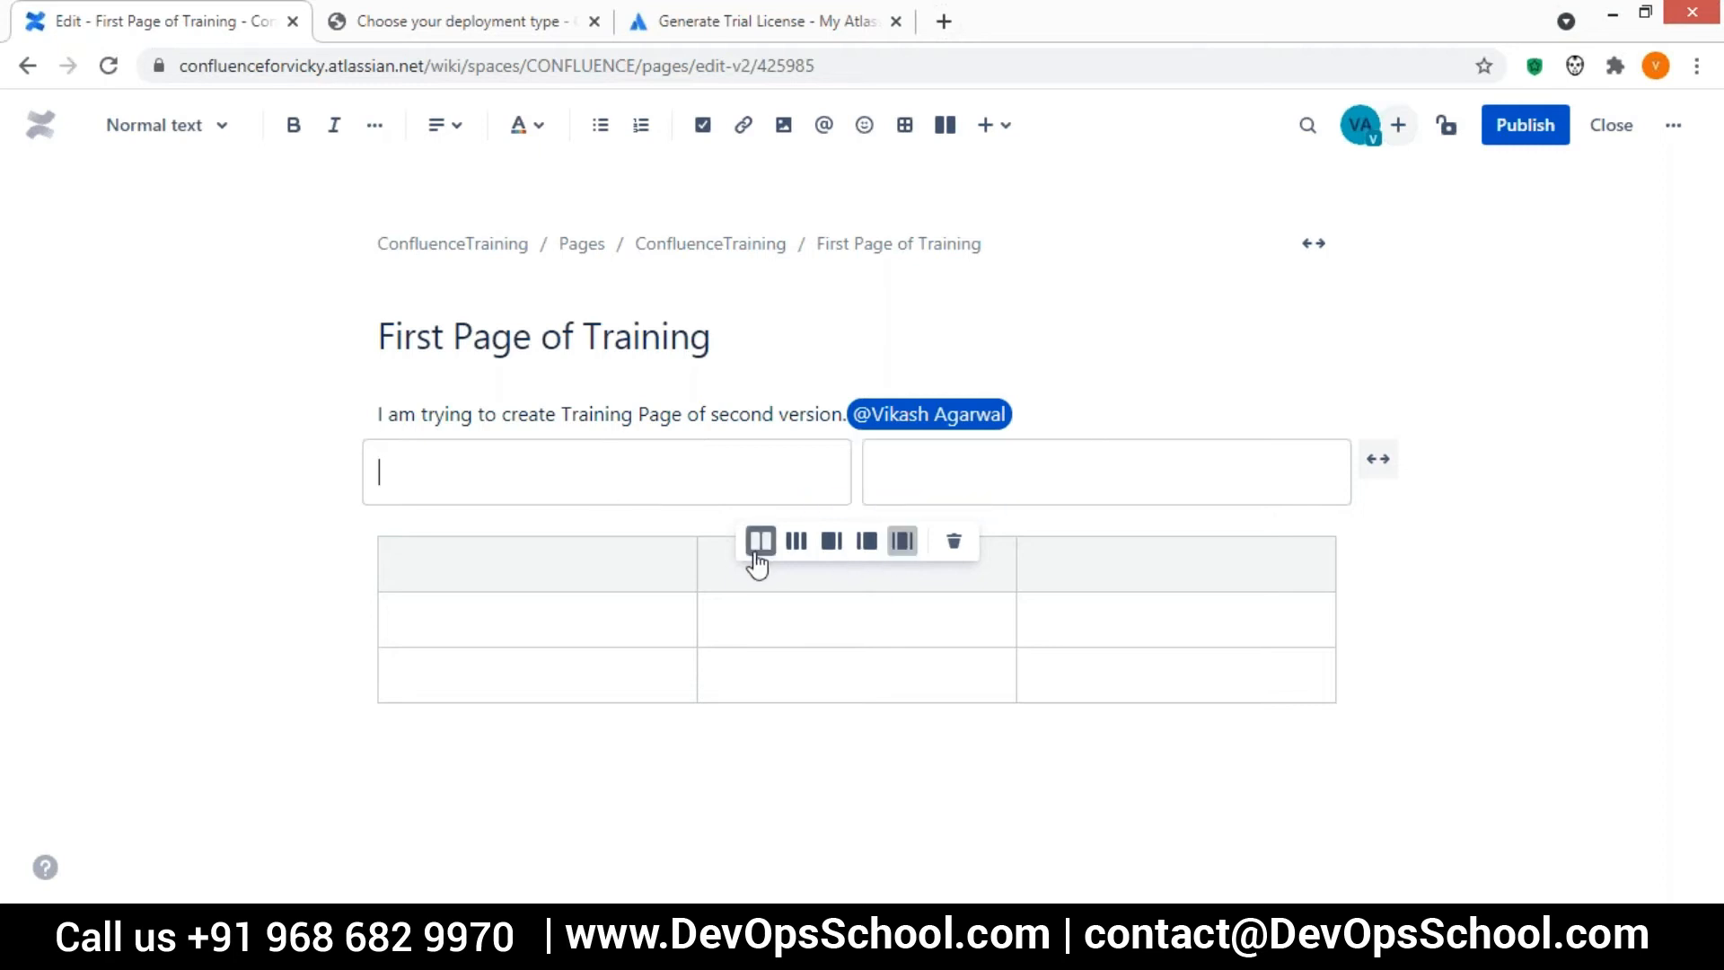
pyautogui.click(976, 394)
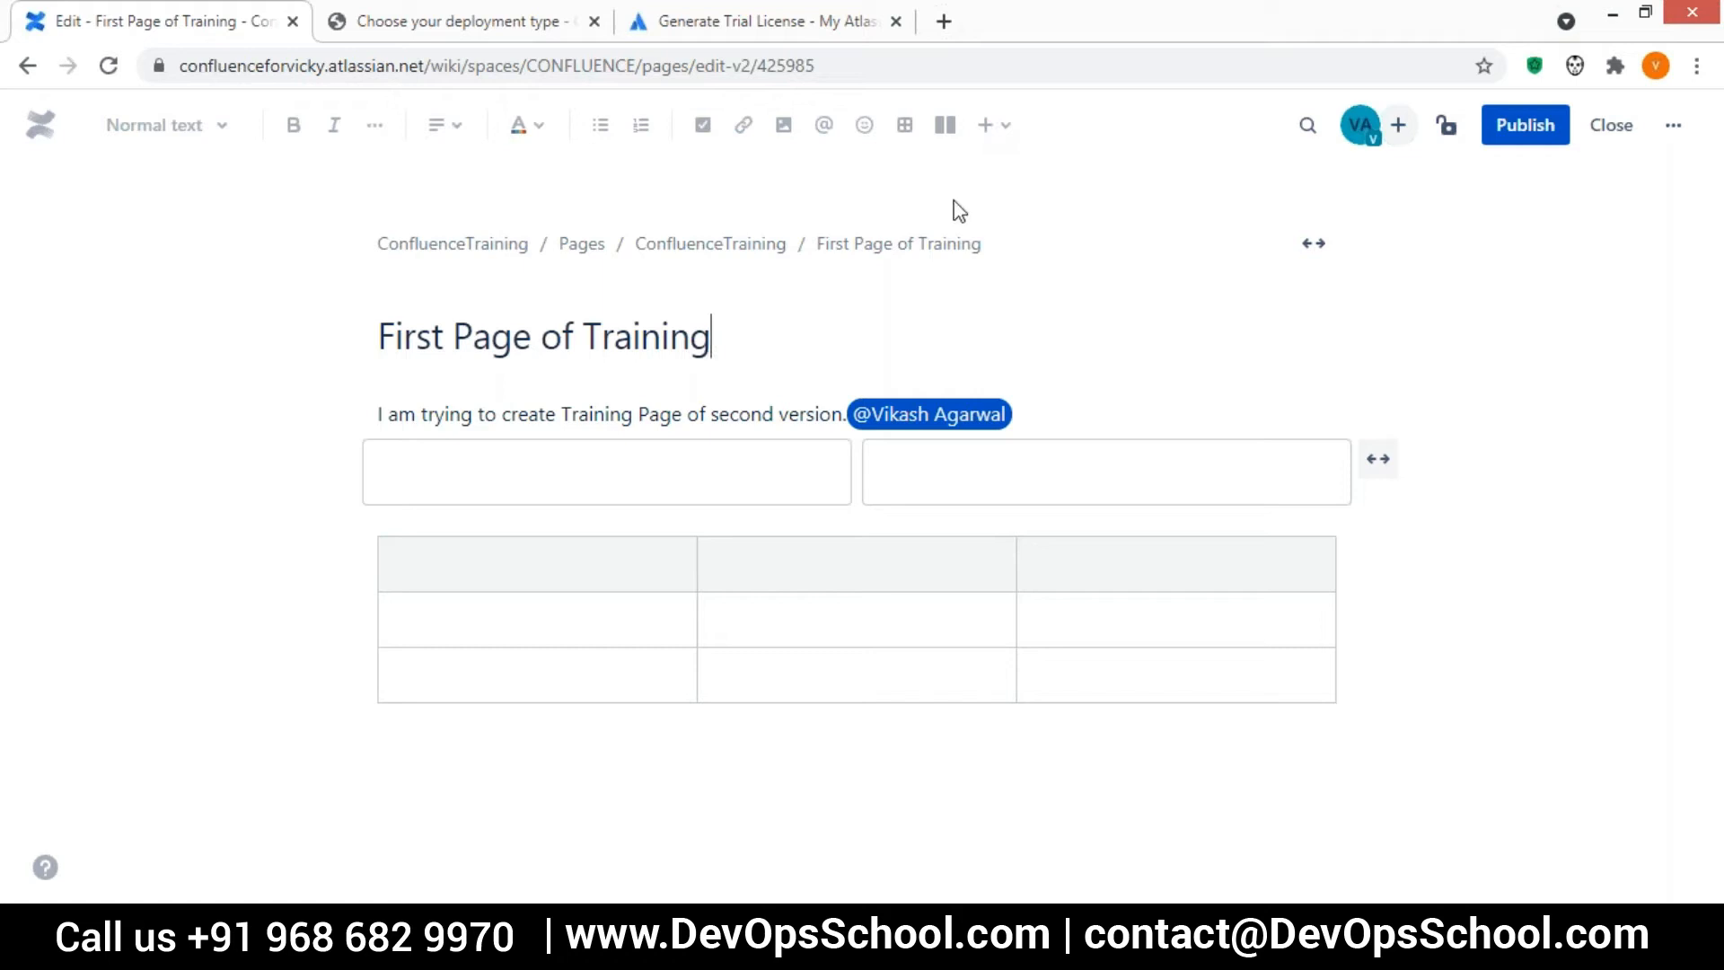
# Browse the editor's list of insertable elements, from Code snippet through Table of Contents
pyautogui.click(932, 310)
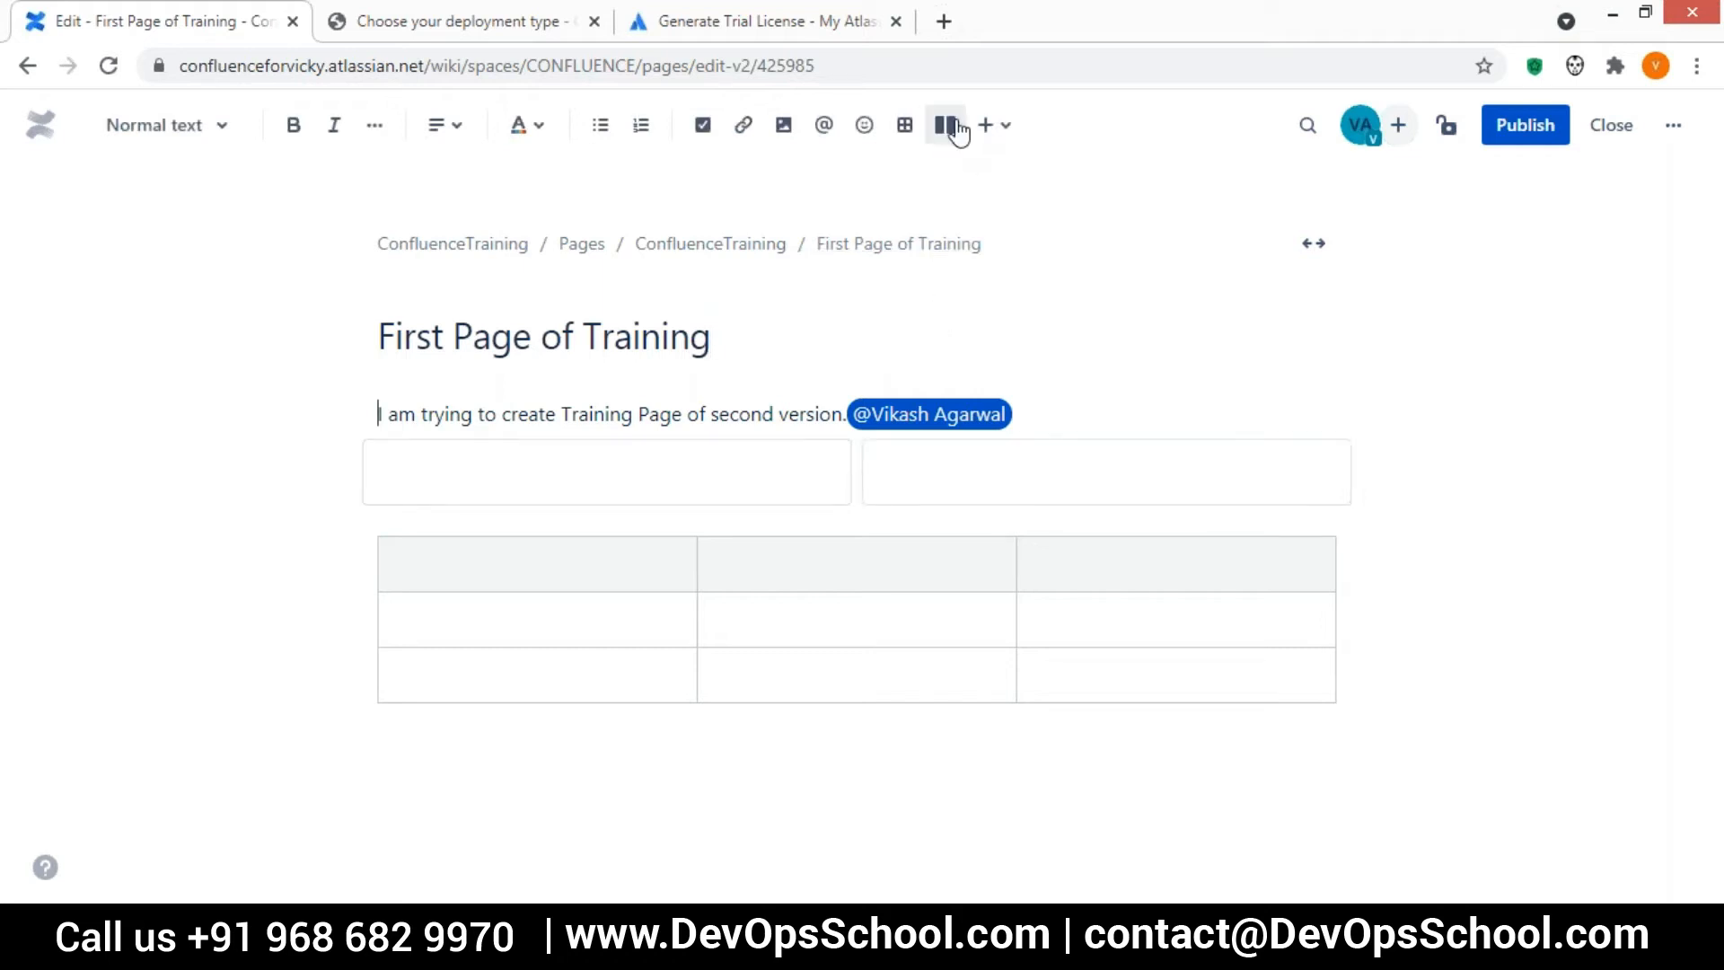
pyautogui.click(1003, 133)
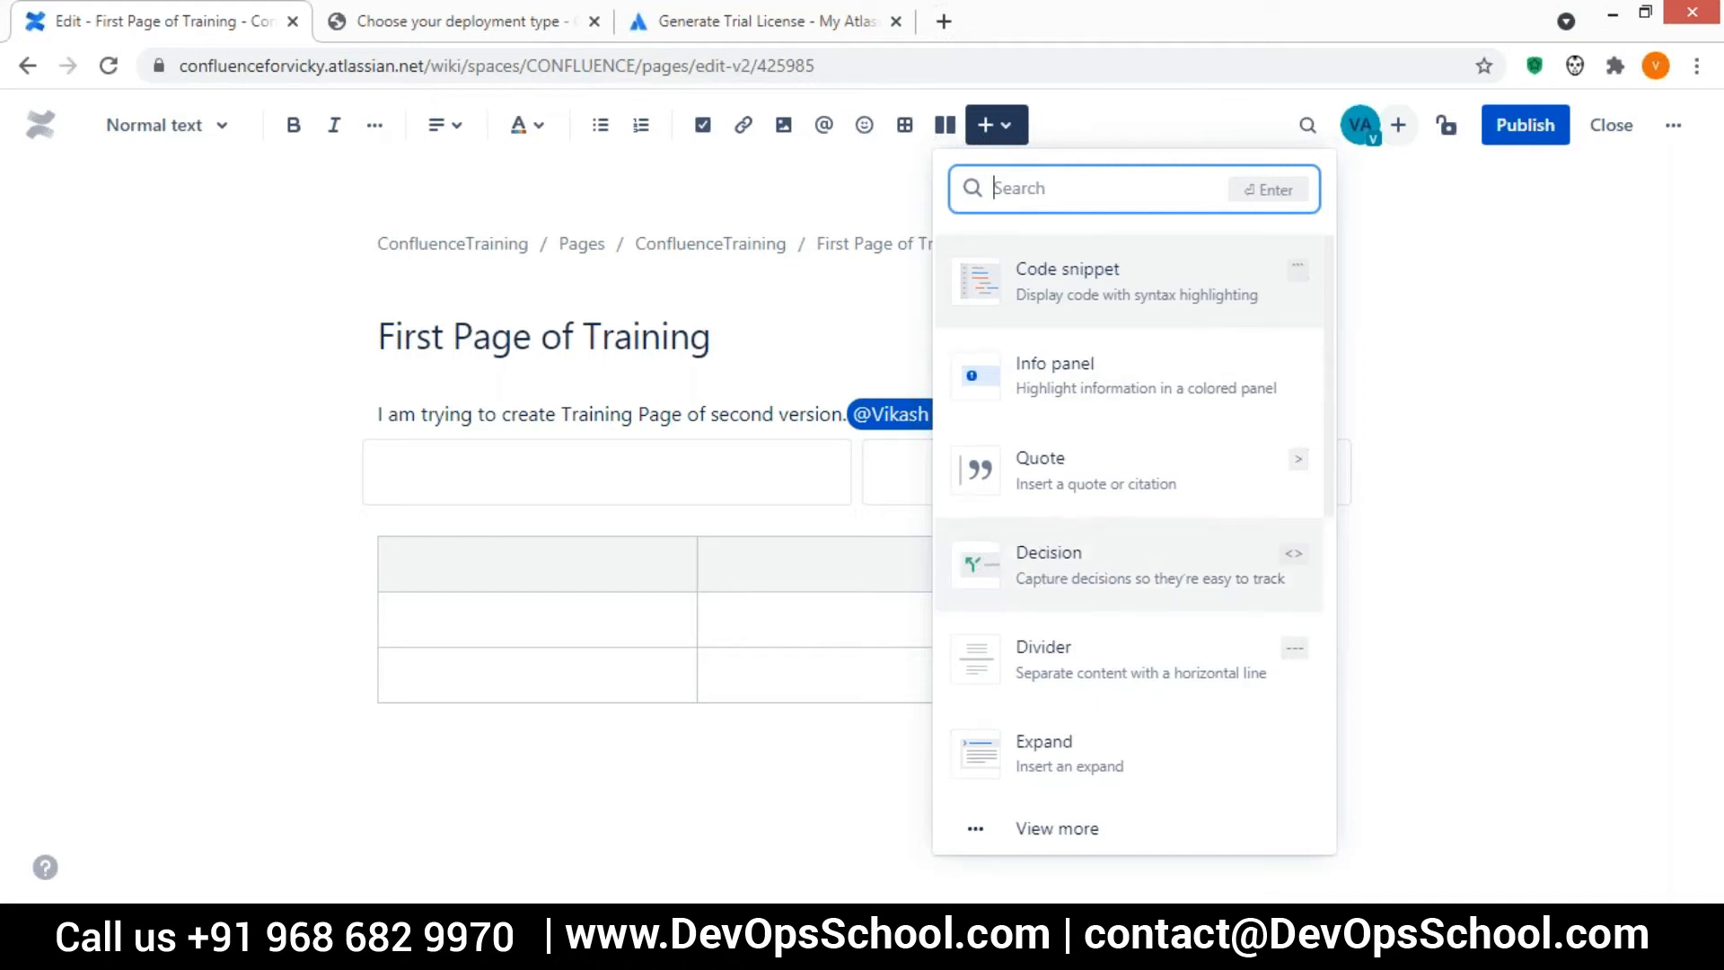
pyautogui.scroll(-5, 1047, 548)
pyautogui.scroll(-1, 1062, 381)
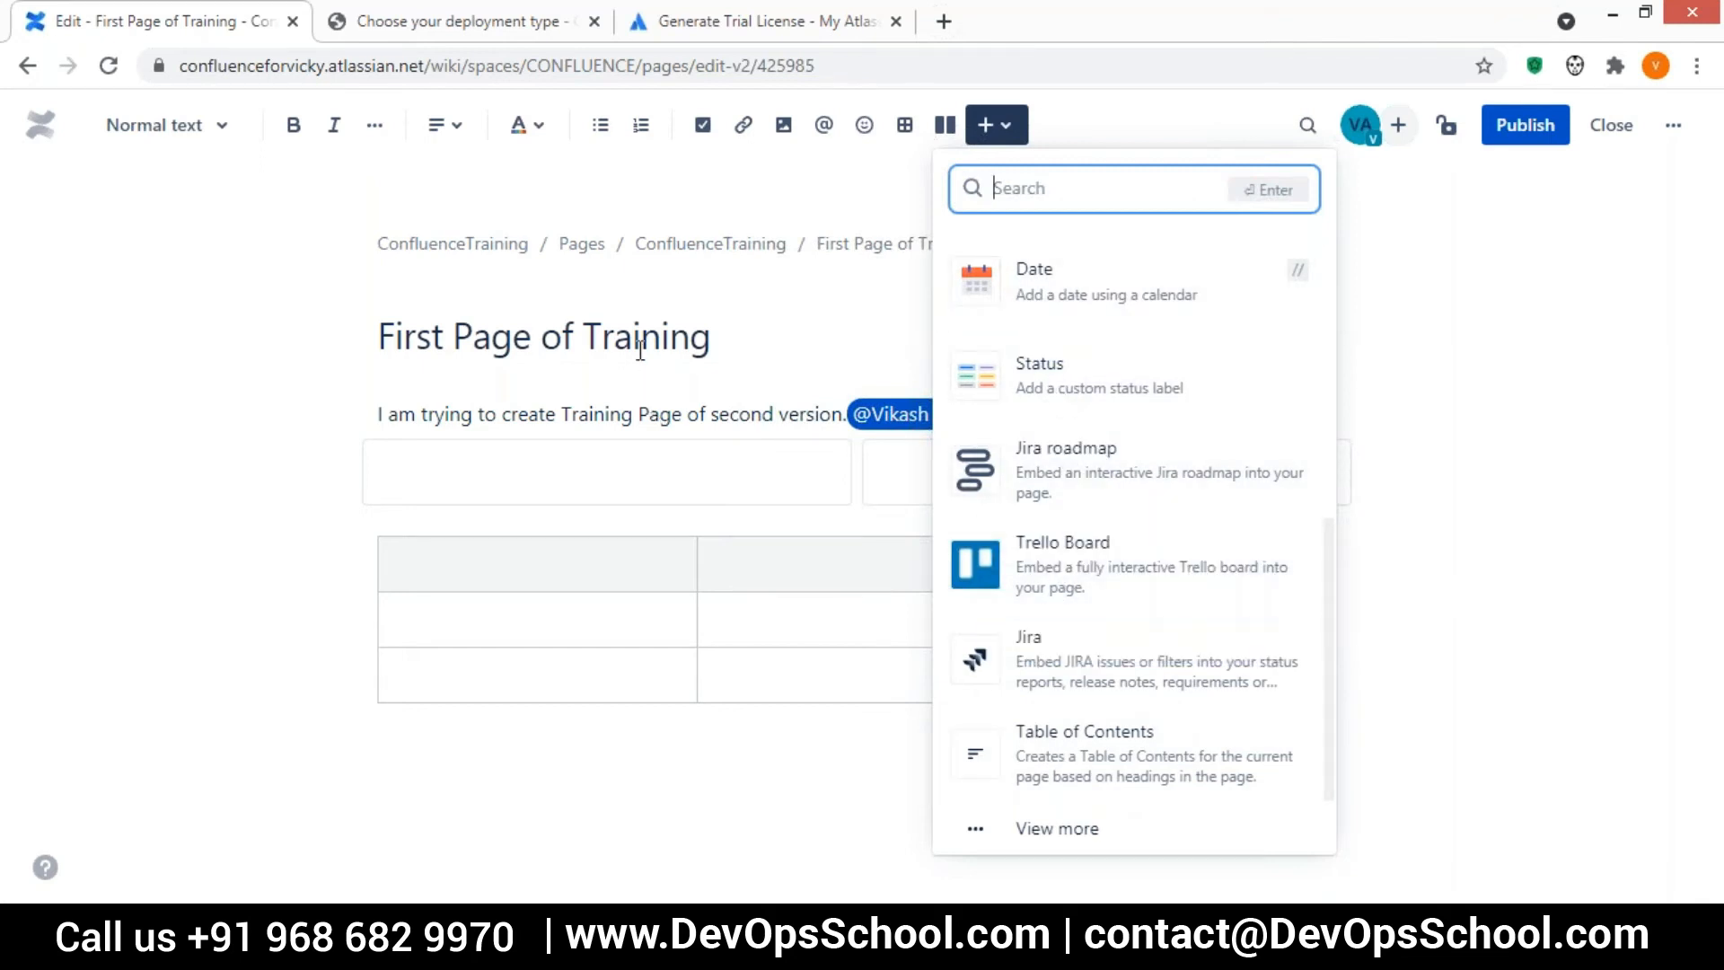
# Look through the elements offered by the inline slash command in the first layout column, leaving the column empty
pyautogui.click(546, 458)
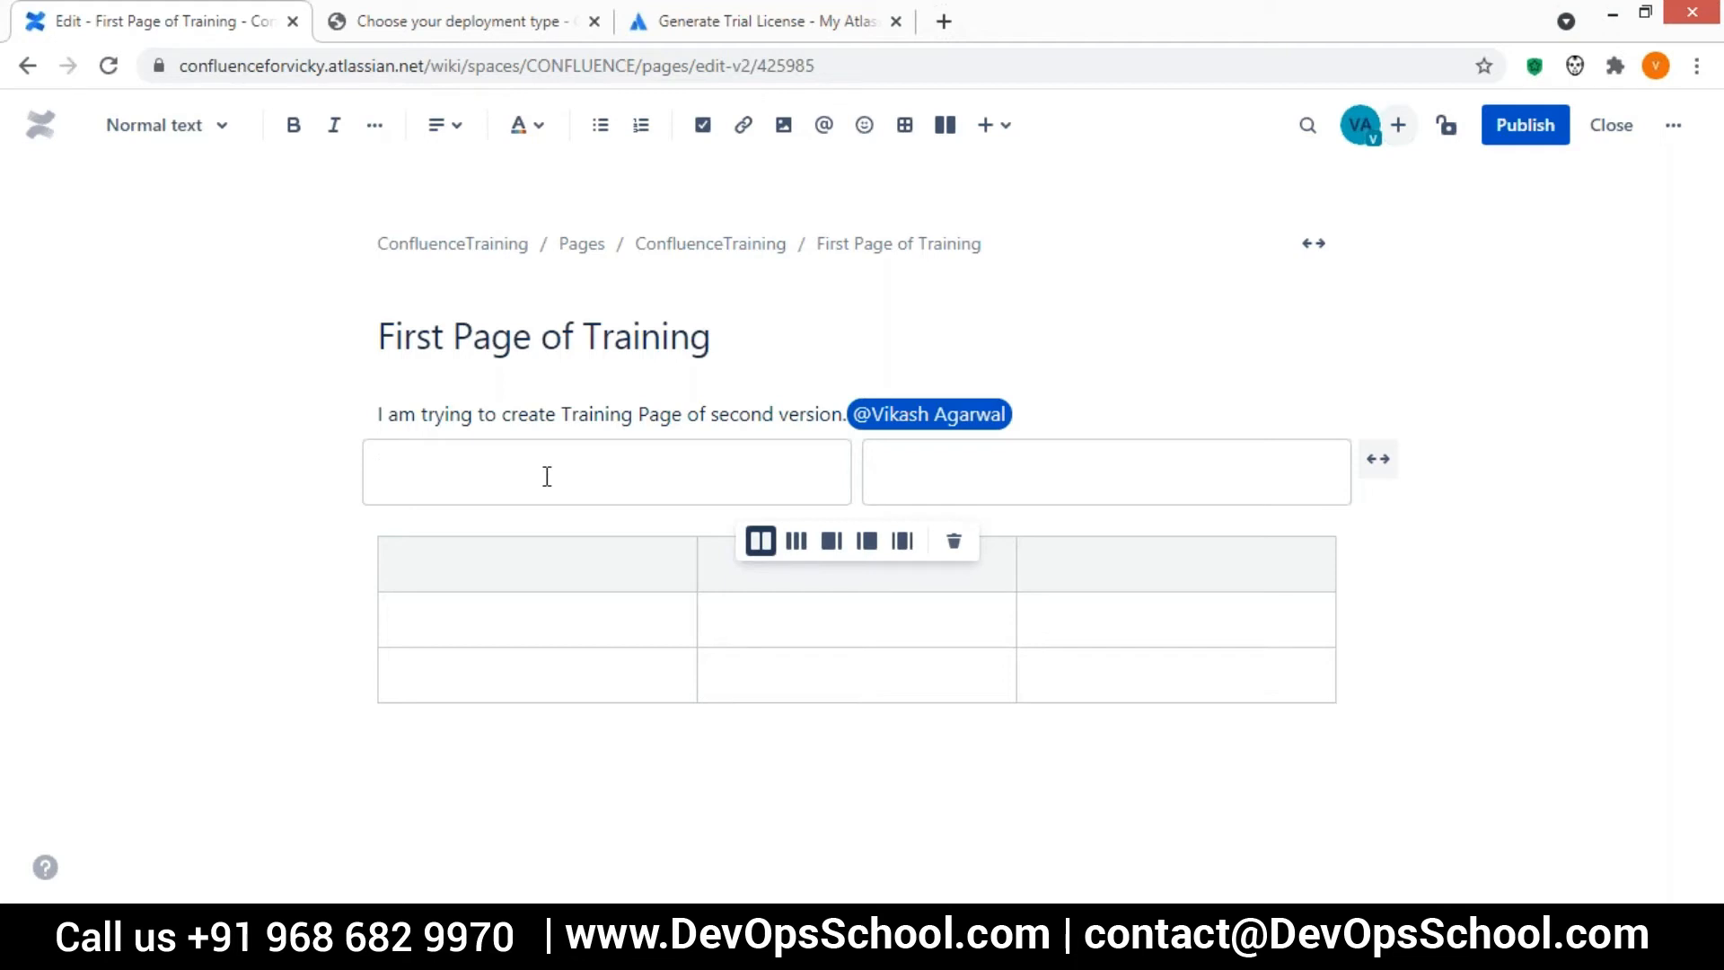
pyautogui.write('/')
pyautogui.press('BackSpace')
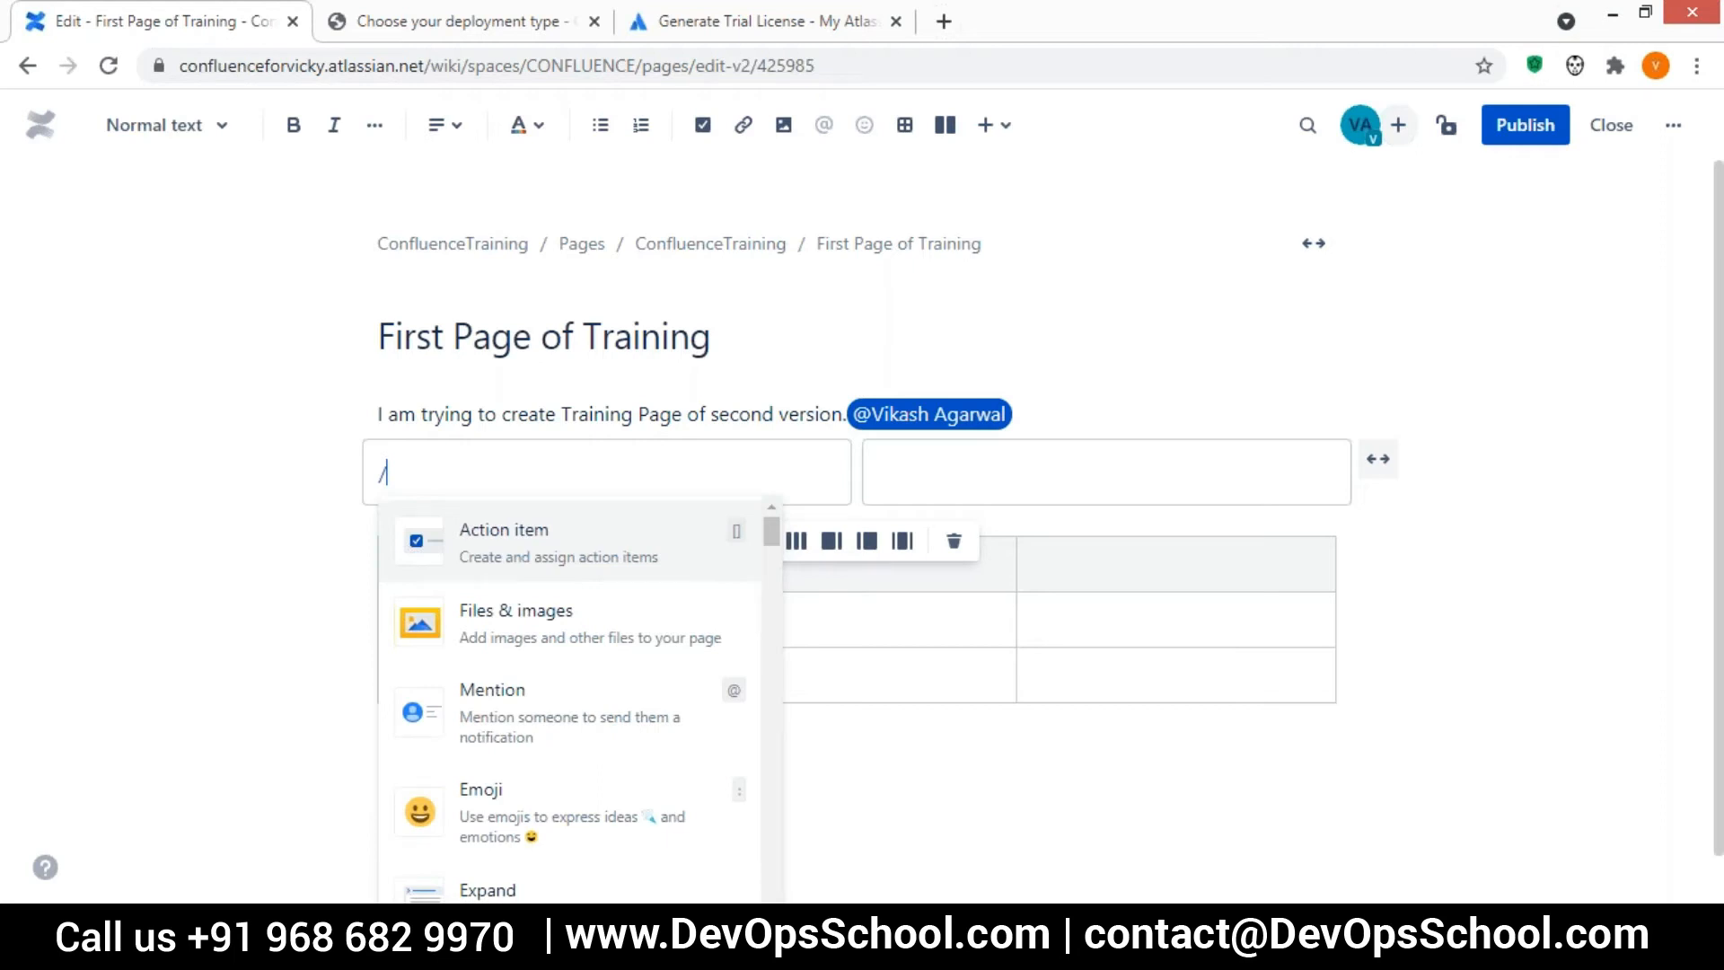
pyautogui.press('BackSpace')
pyautogui.write('}')
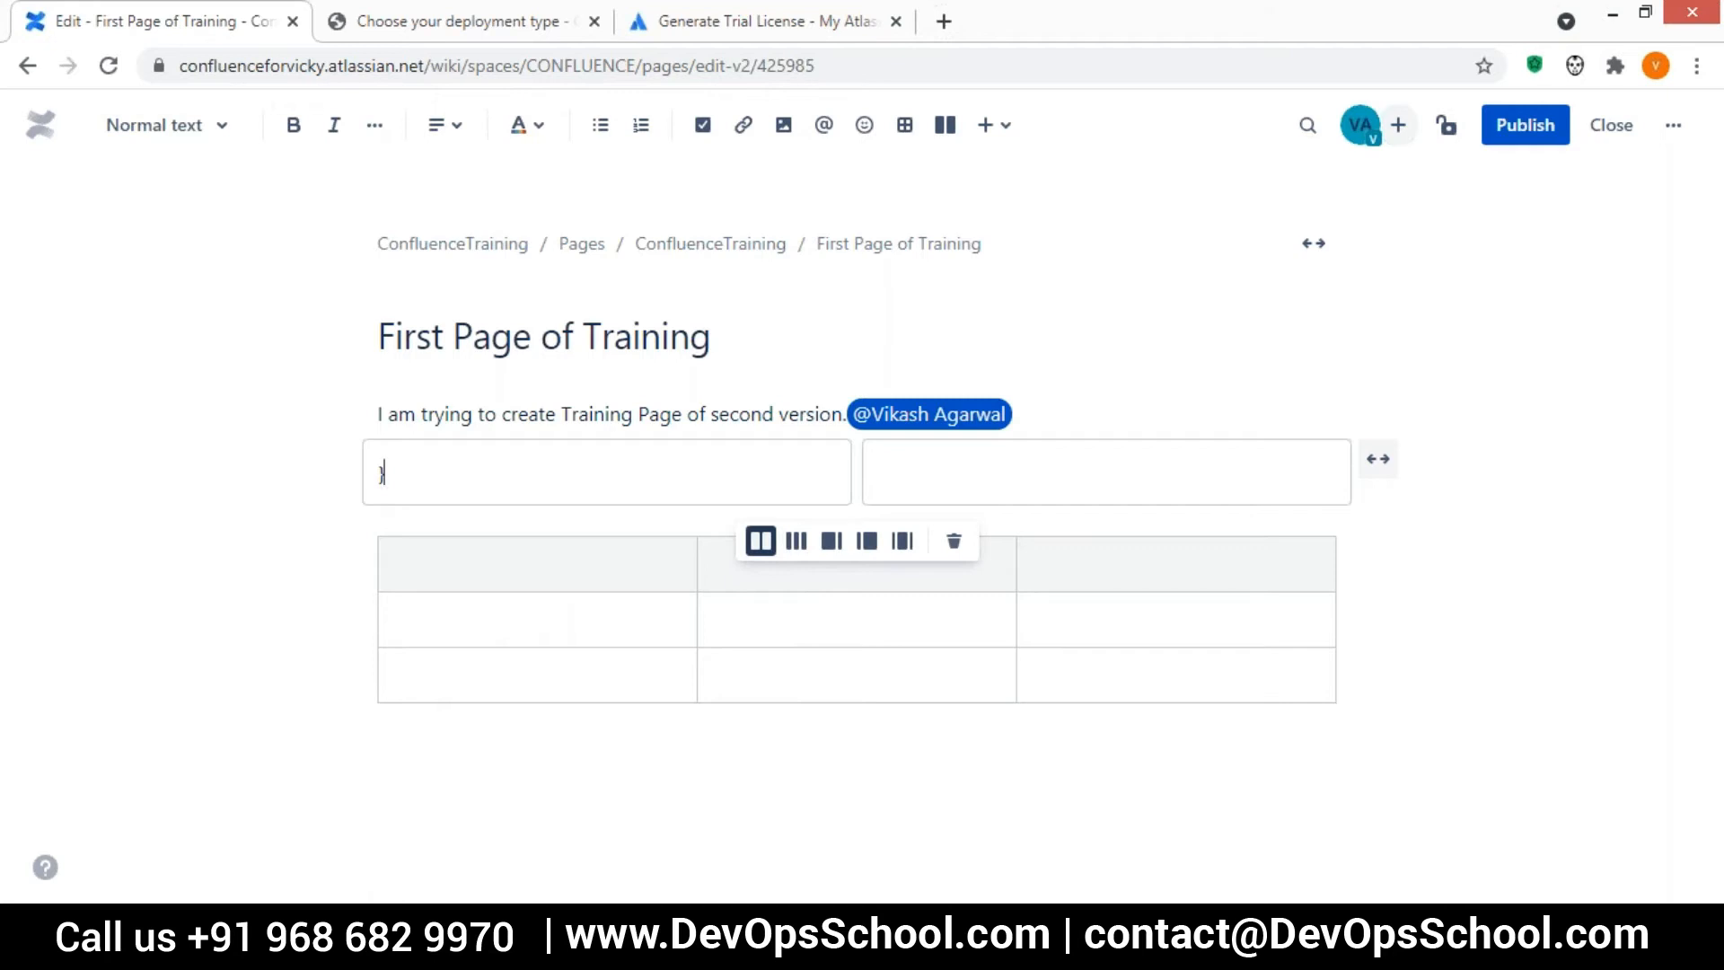
pyautogui.press('BackSpace')
pyautogui.write('/')
pyautogui.press('BackSpace')
pyautogui.click(1006, 129)
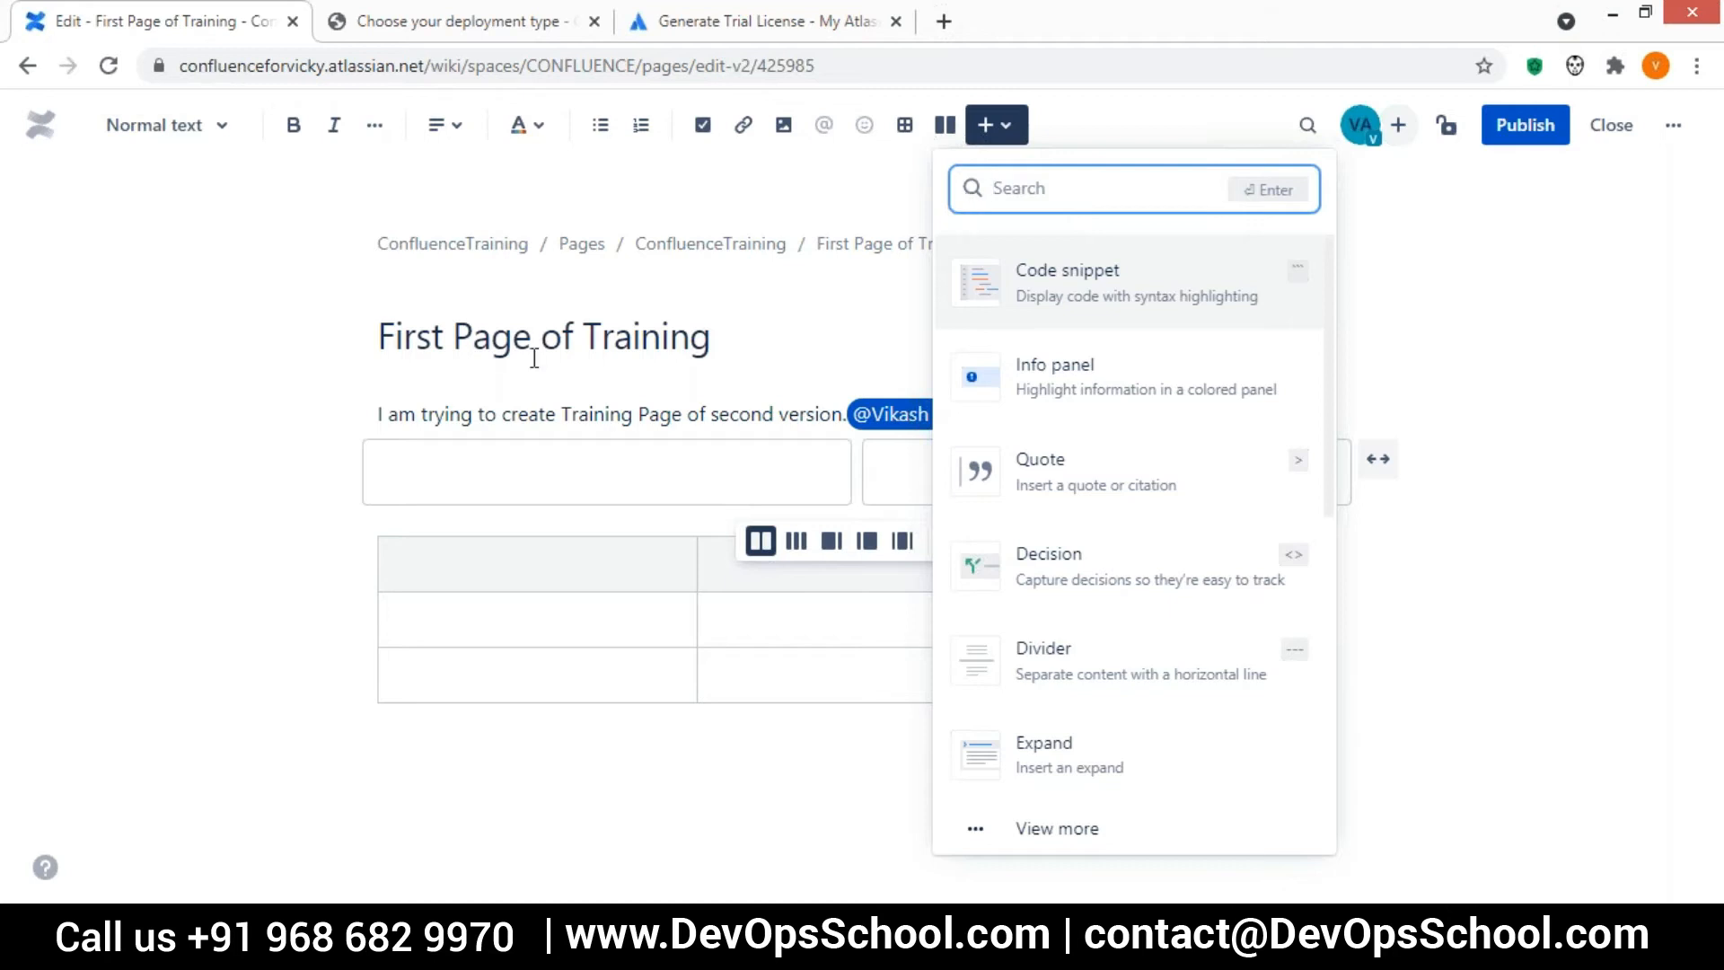
pyautogui.press('Escape')
# Insert a code snippet in the first layout column containing "import abc" and an empty "public staic void main(){ }" block
pyautogui.click(1001, 129)
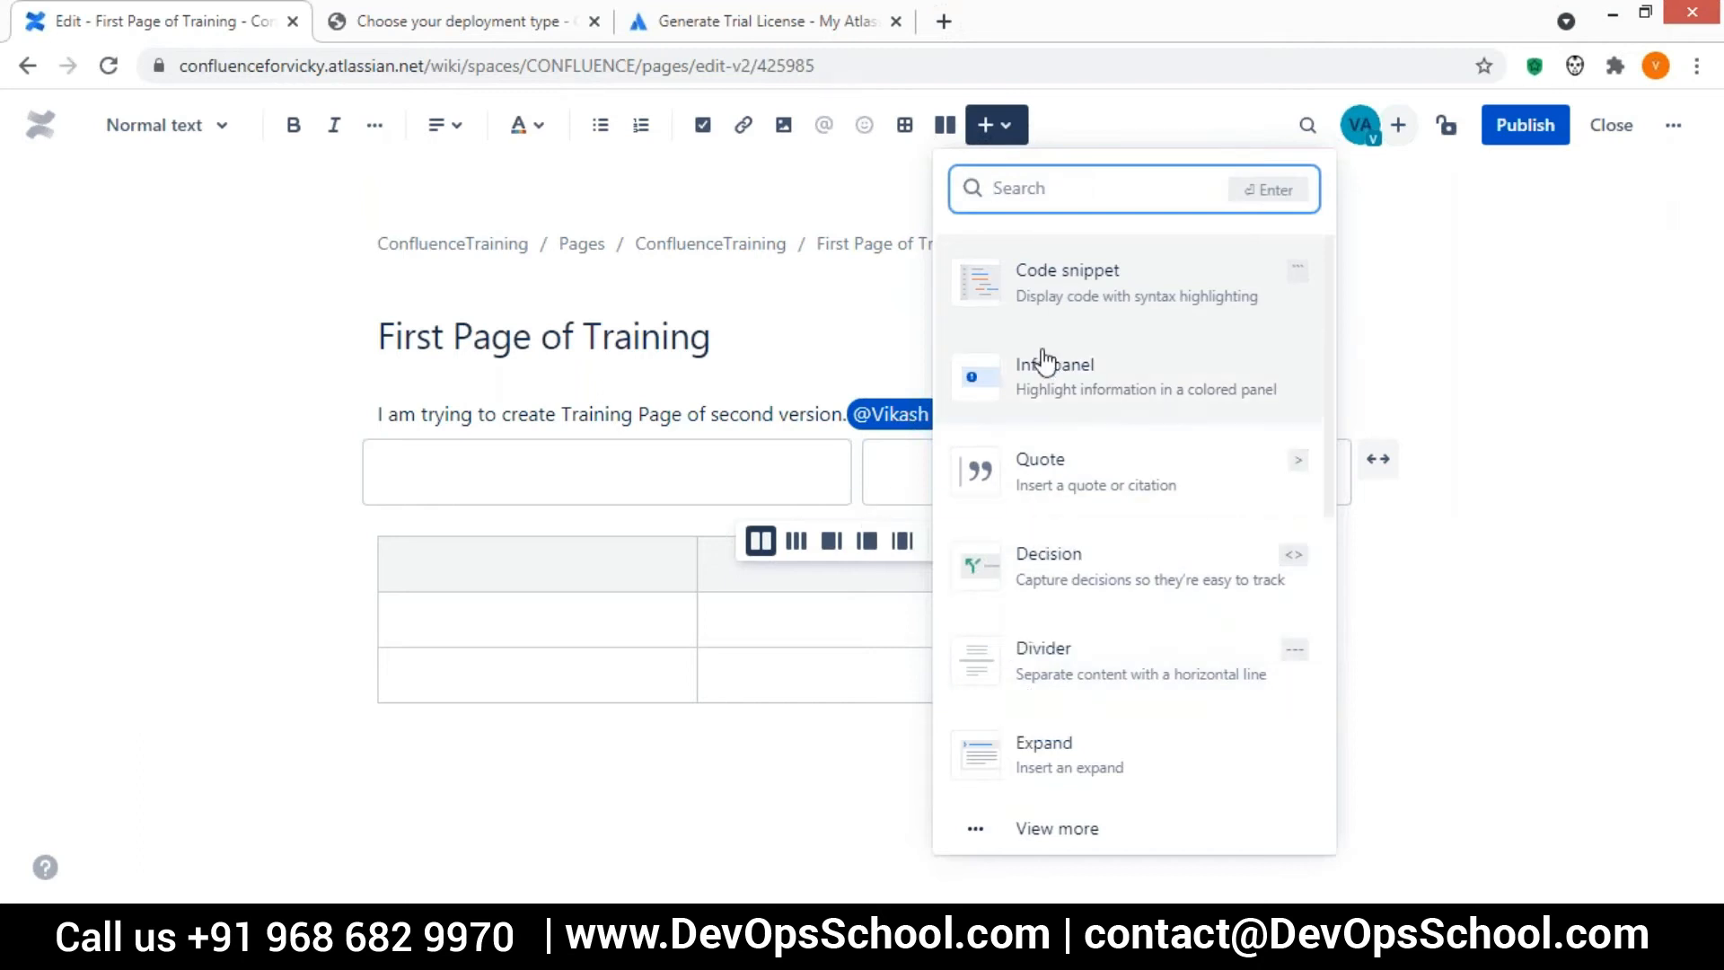
pyautogui.click(1093, 296)
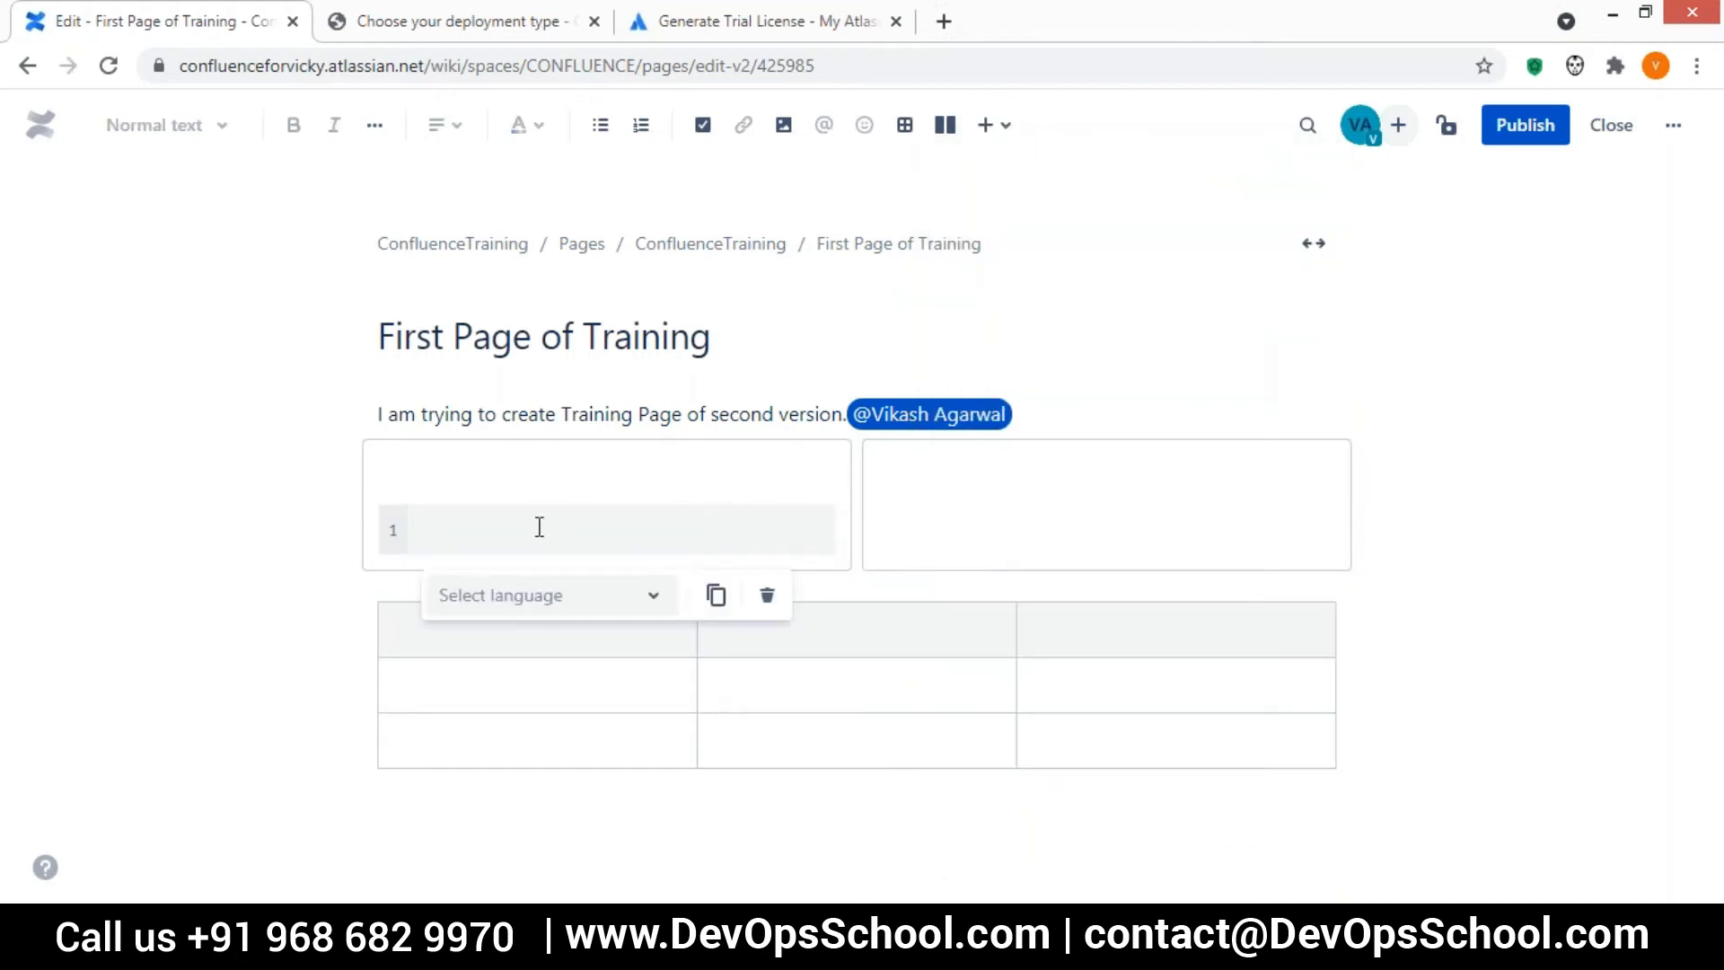
pyautogui.write('import abc')
pyautogui.press('Return')
pyautogui.write('public sta')
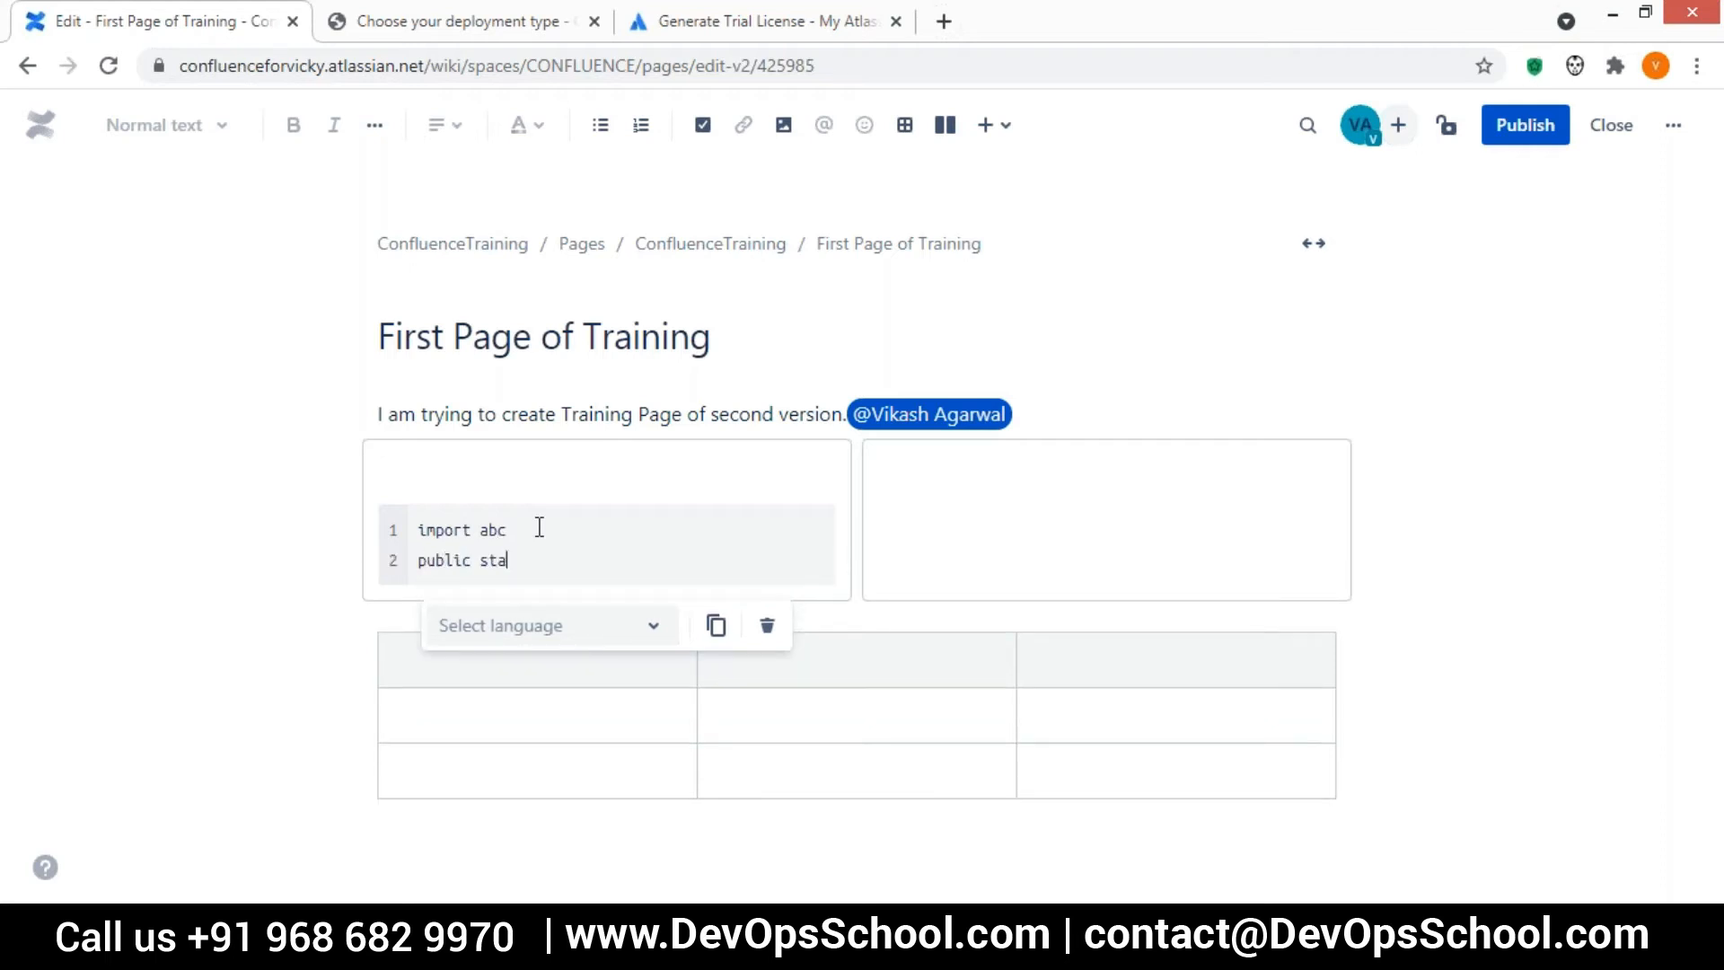
pyautogui.write('ic void main(){')
pyautogui.press('Return')
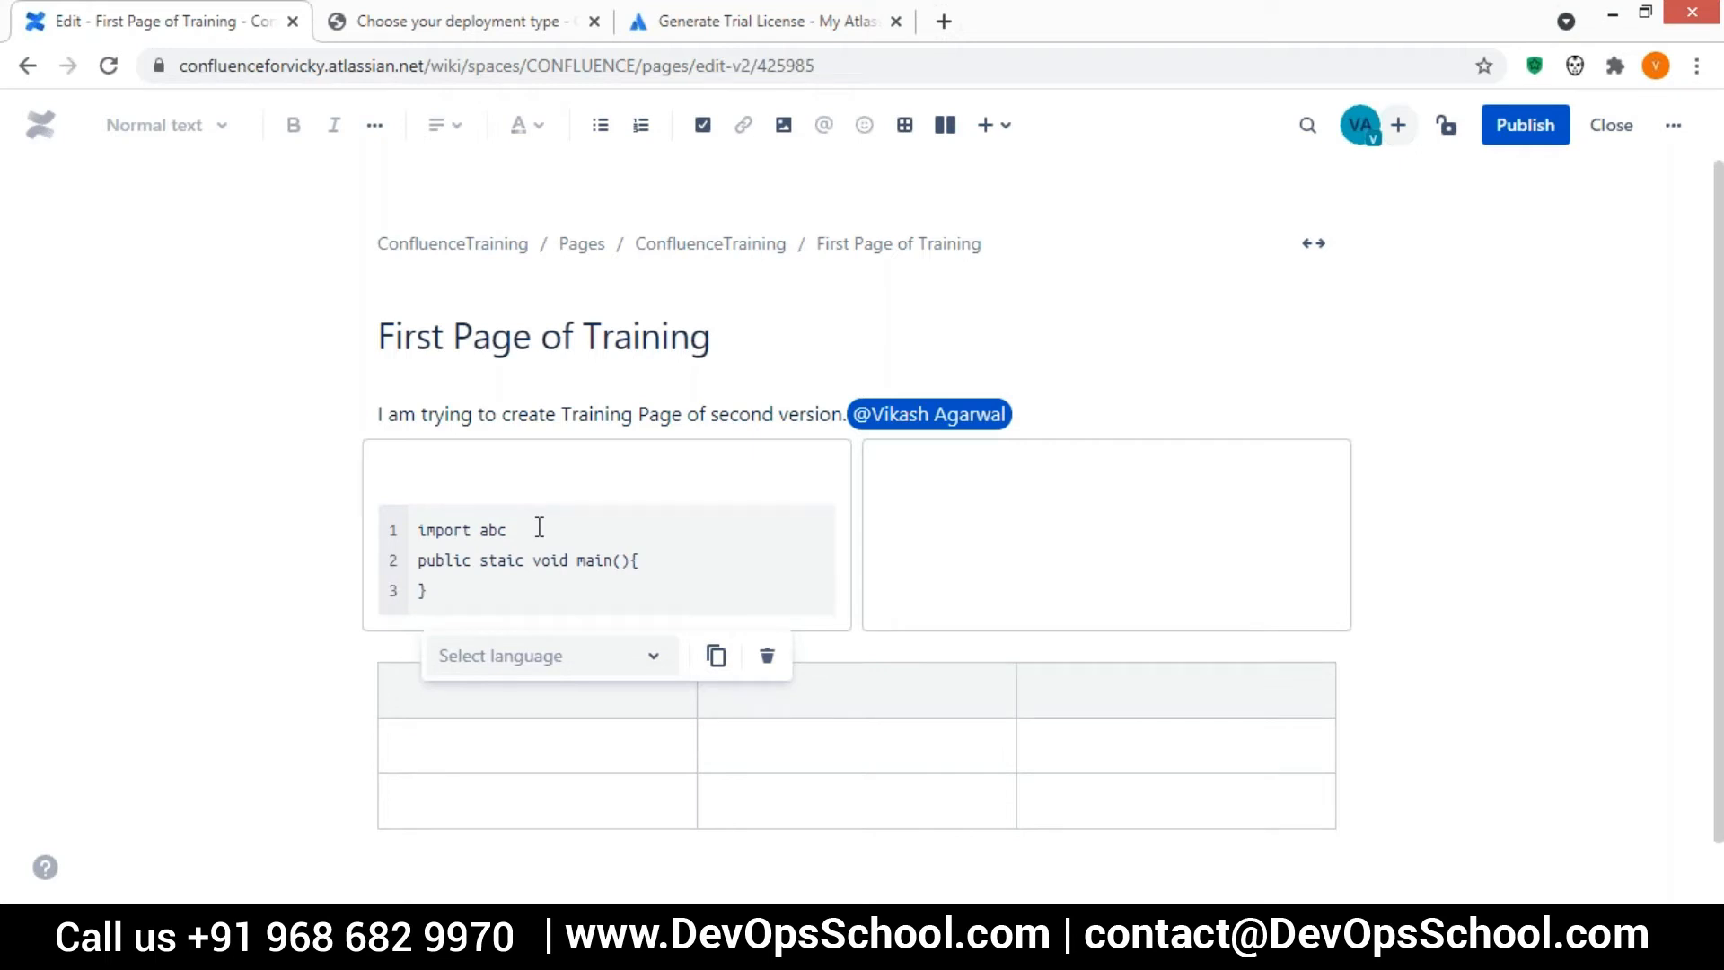
pyautogui.click(1416, 275)
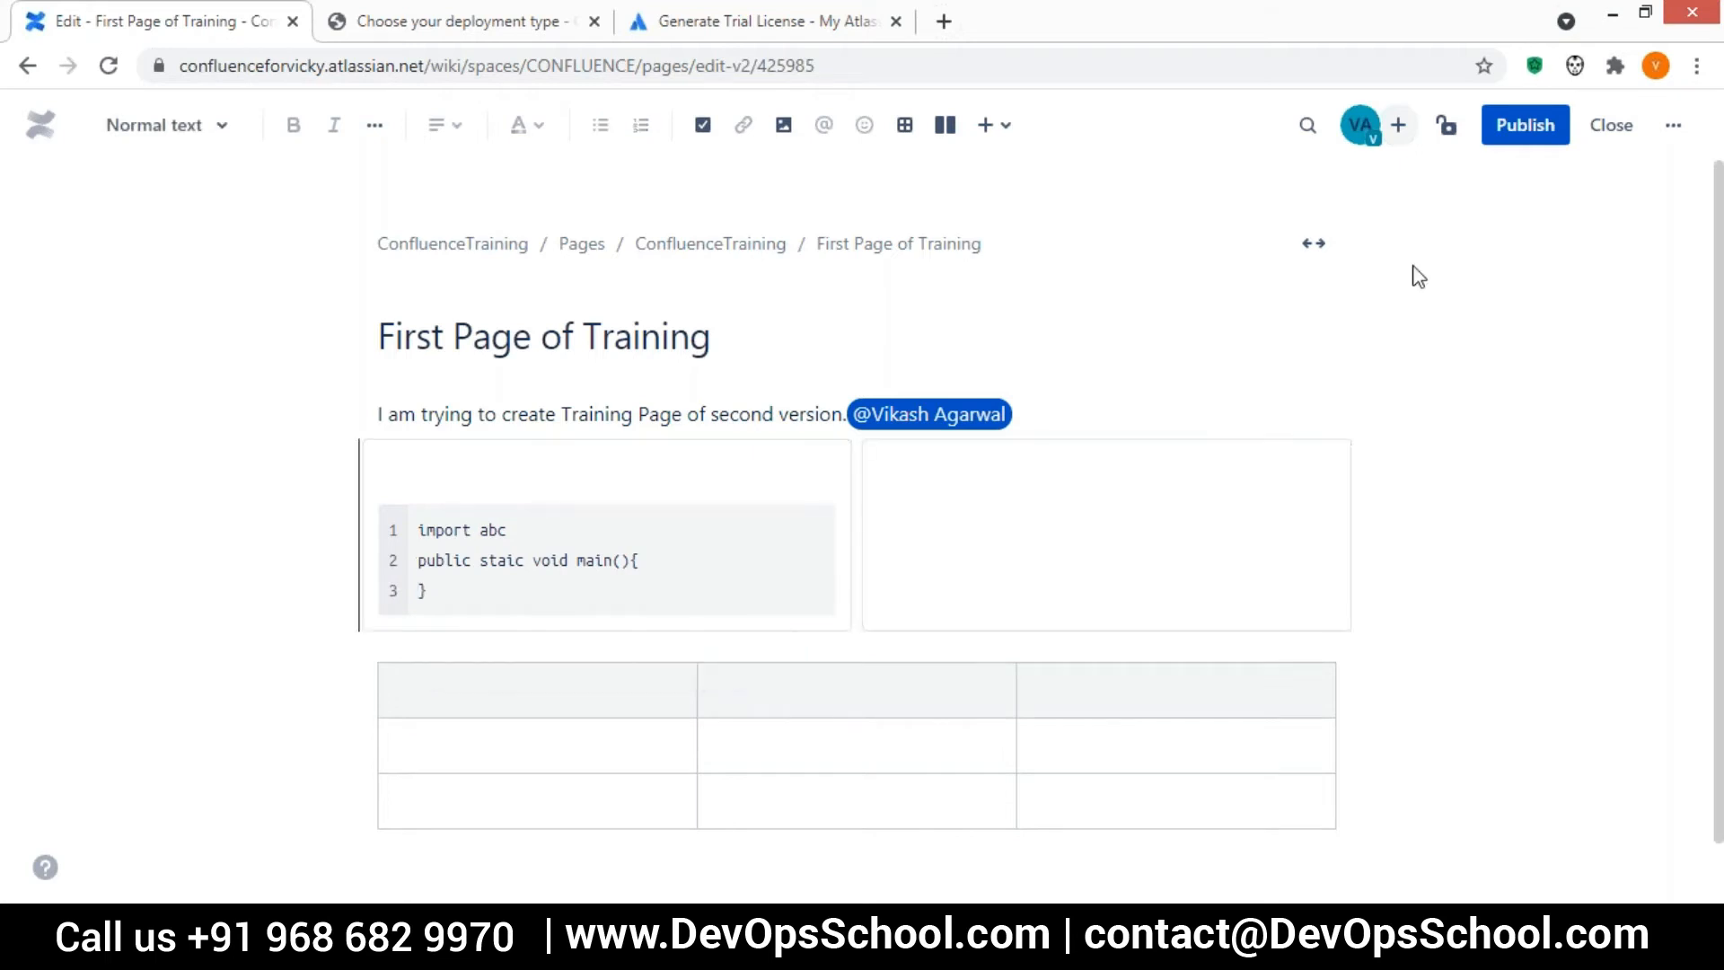
# Set the code snippet's language to Java
pyautogui.click(509, 573)
pyautogui.click(635, 656)
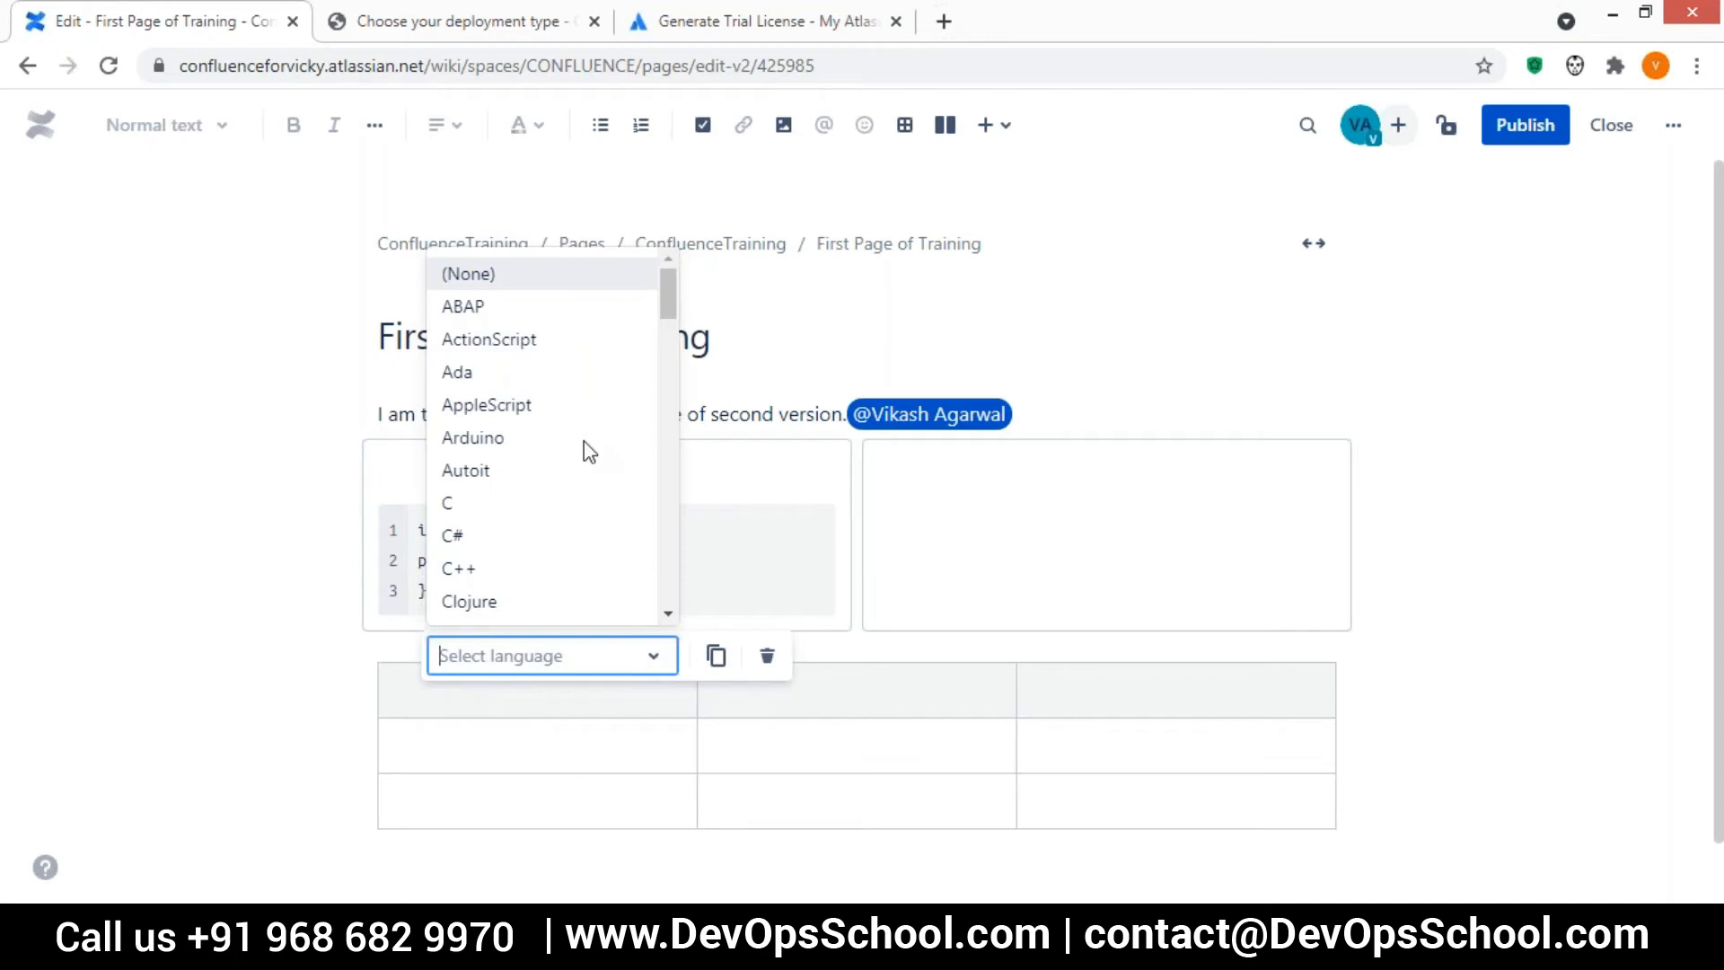
pyautogui.scroll(-4, 552, 386)
pyautogui.scroll(-1, 556, 398)
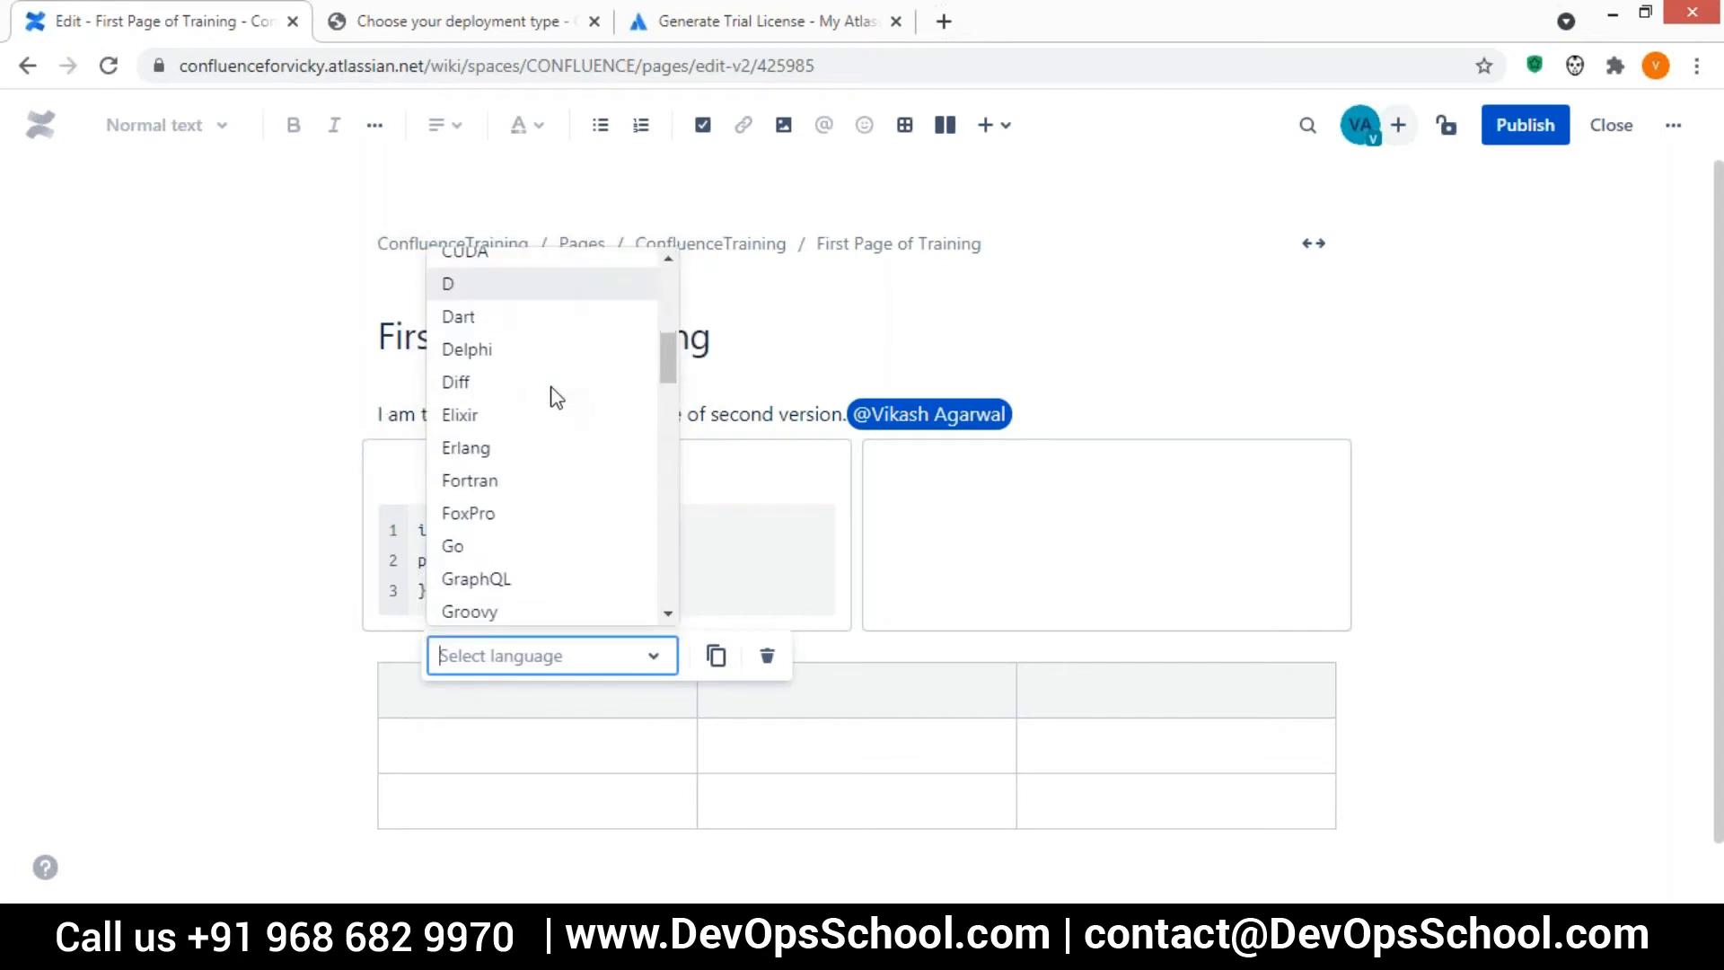
pyautogui.scroll(-3, 557, 398)
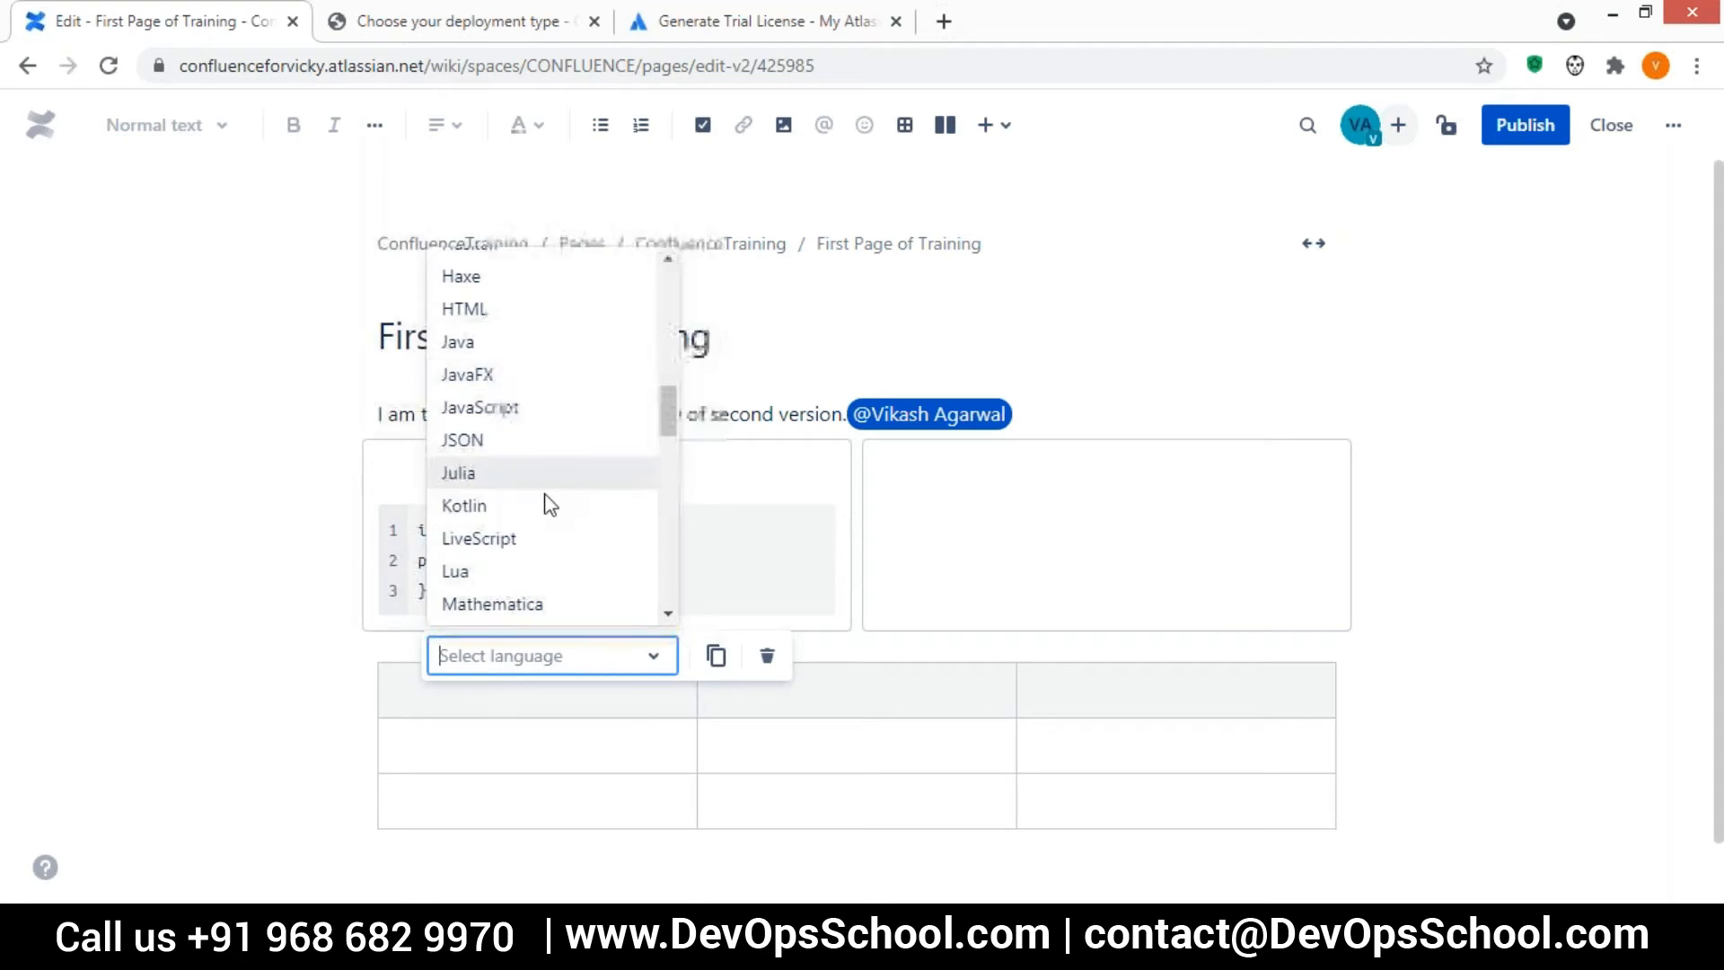
pyautogui.click(494, 342)
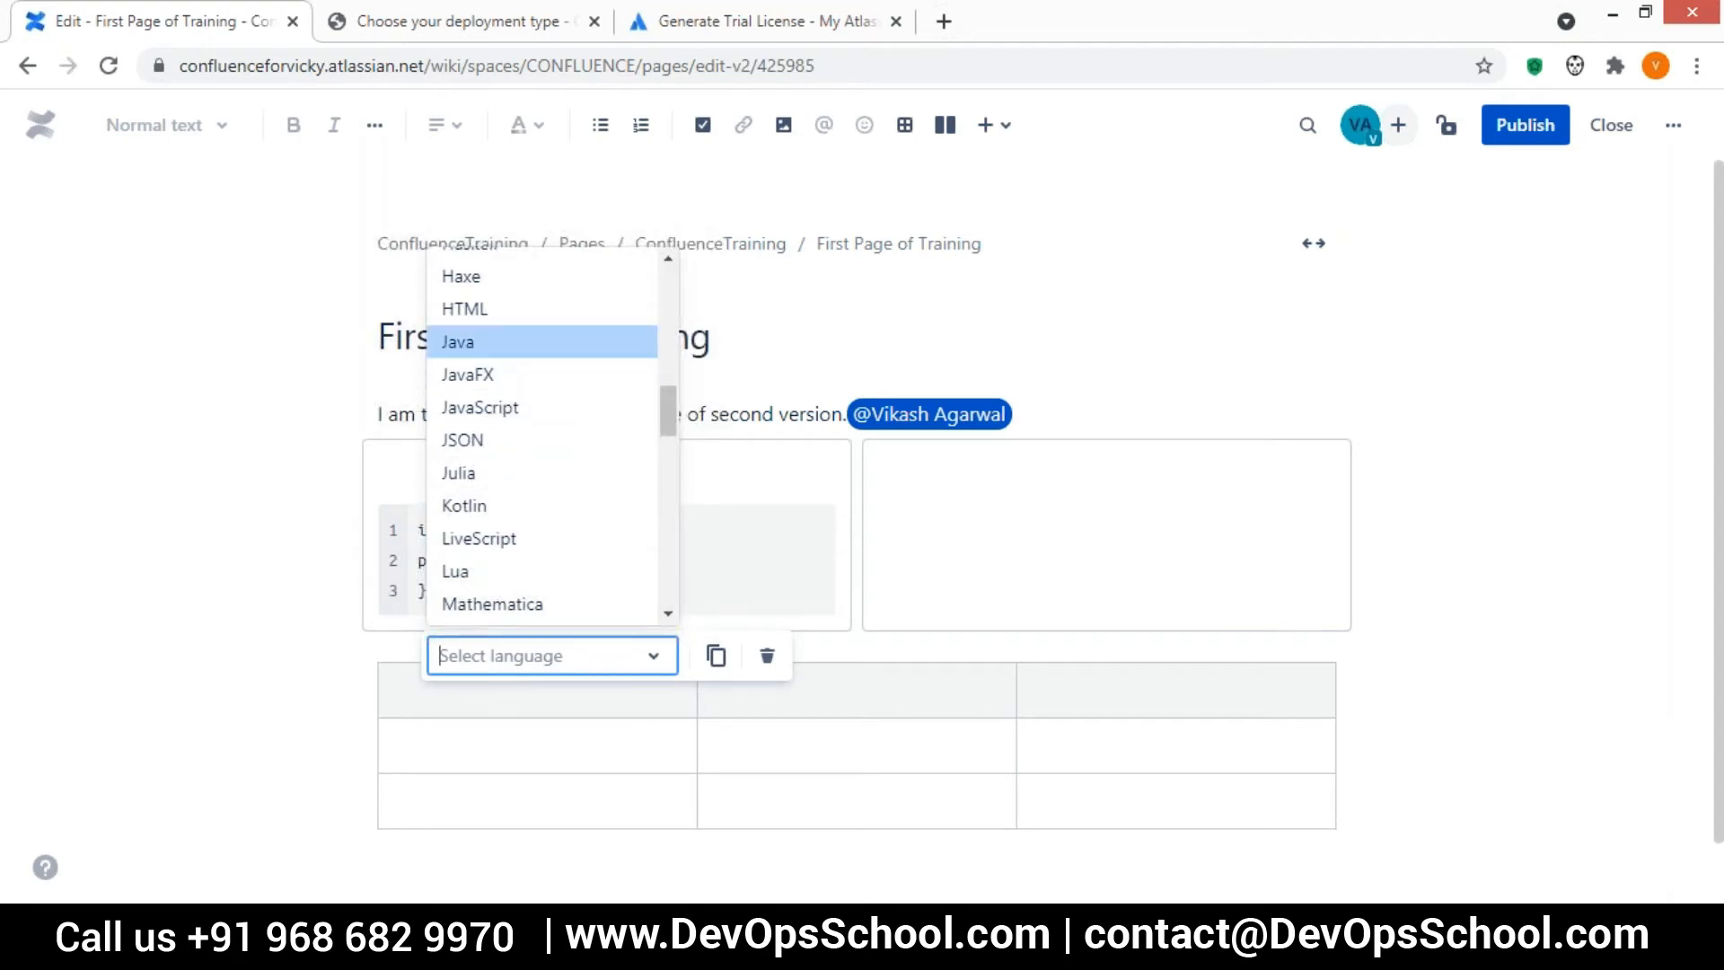
pyautogui.click(985, 316)
# Publish the page and, after checking the published code snippet, reopen it for editing
pyautogui.click(1522, 133)
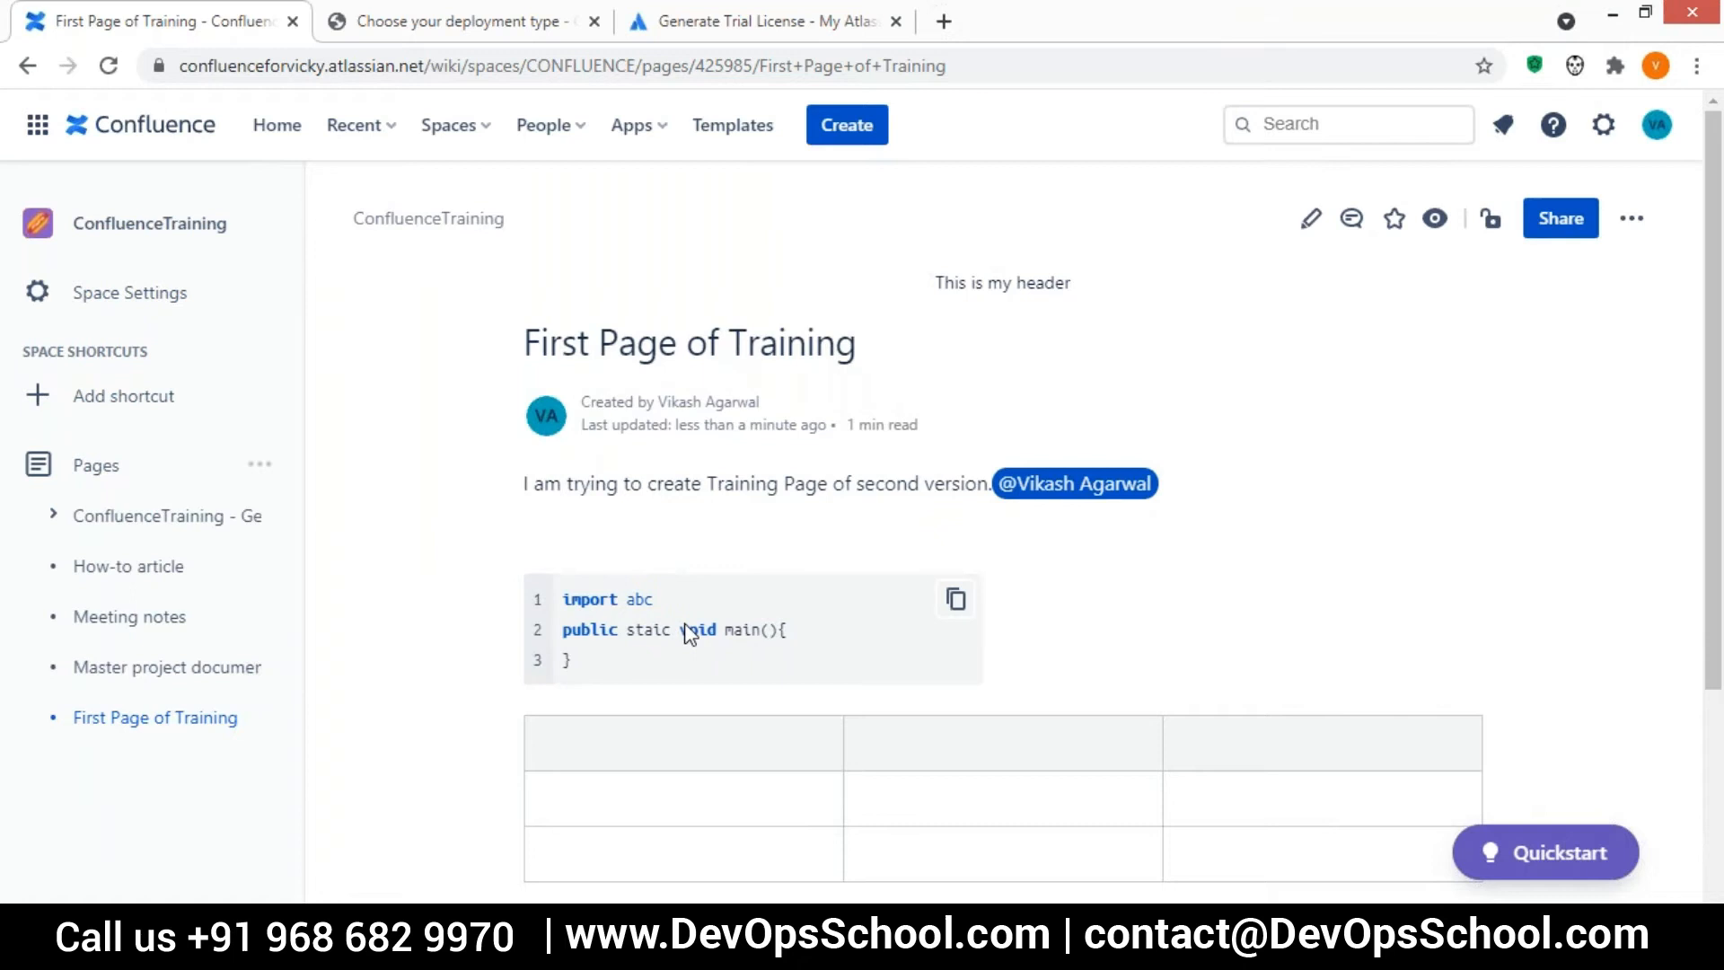
pyautogui.moveTo(596, 677); pyautogui.dragTo(557, 595)
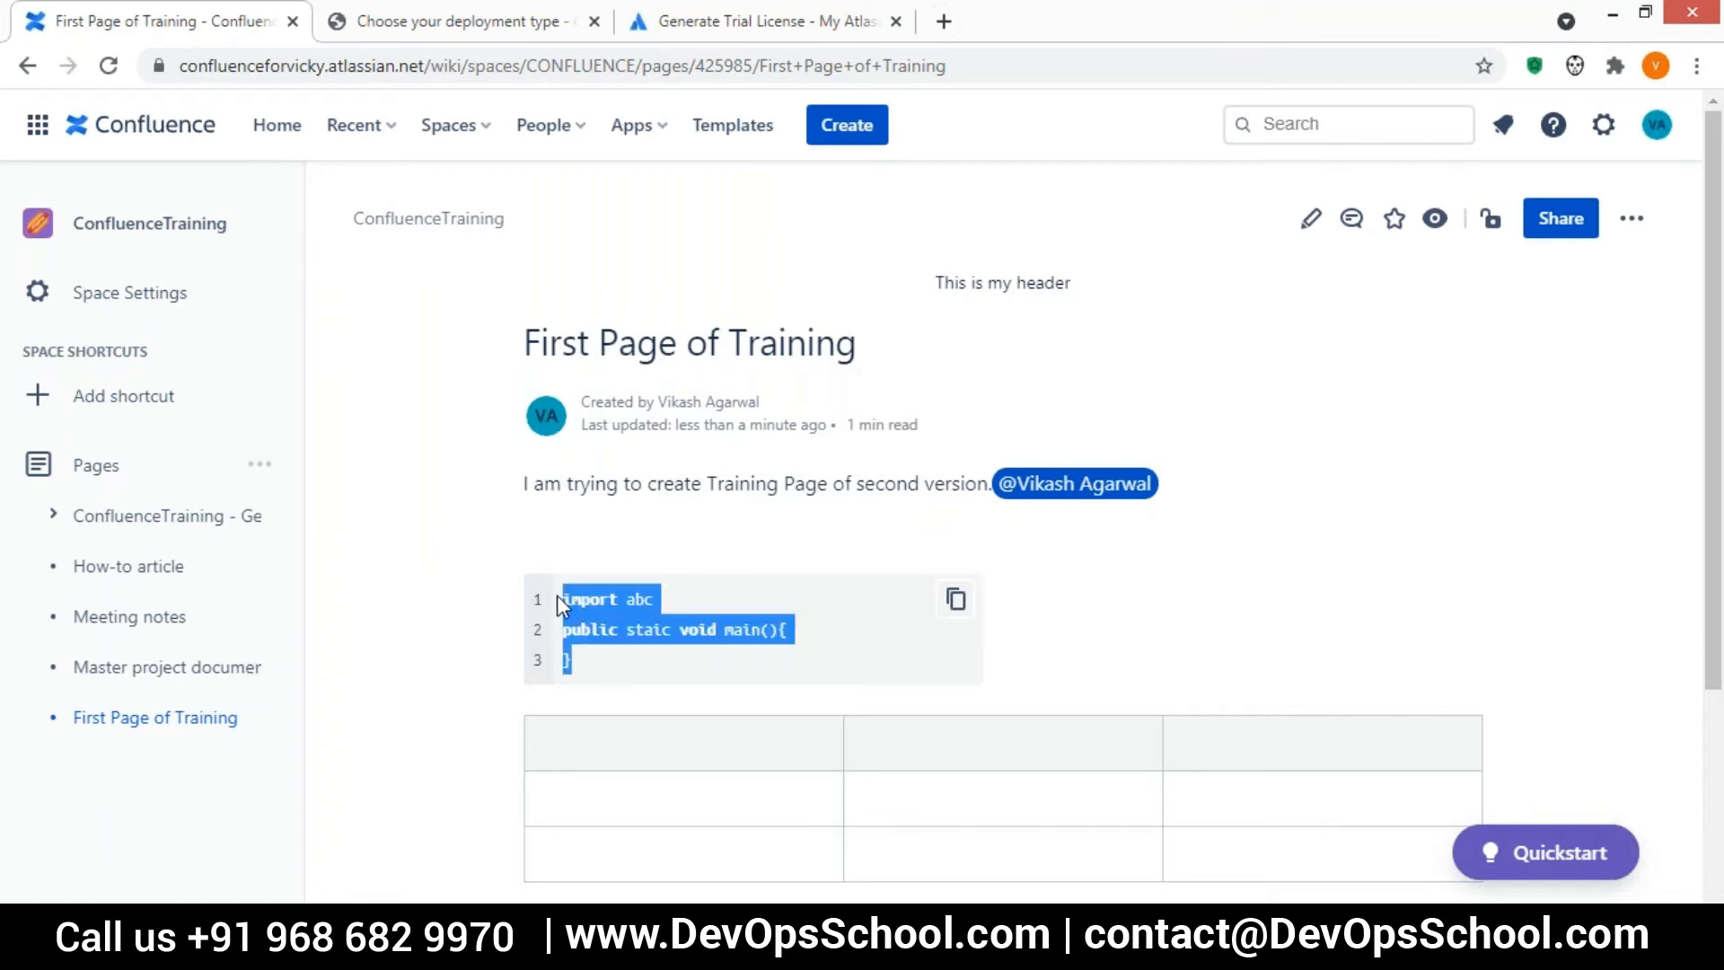
pyautogui.click(1311, 220)
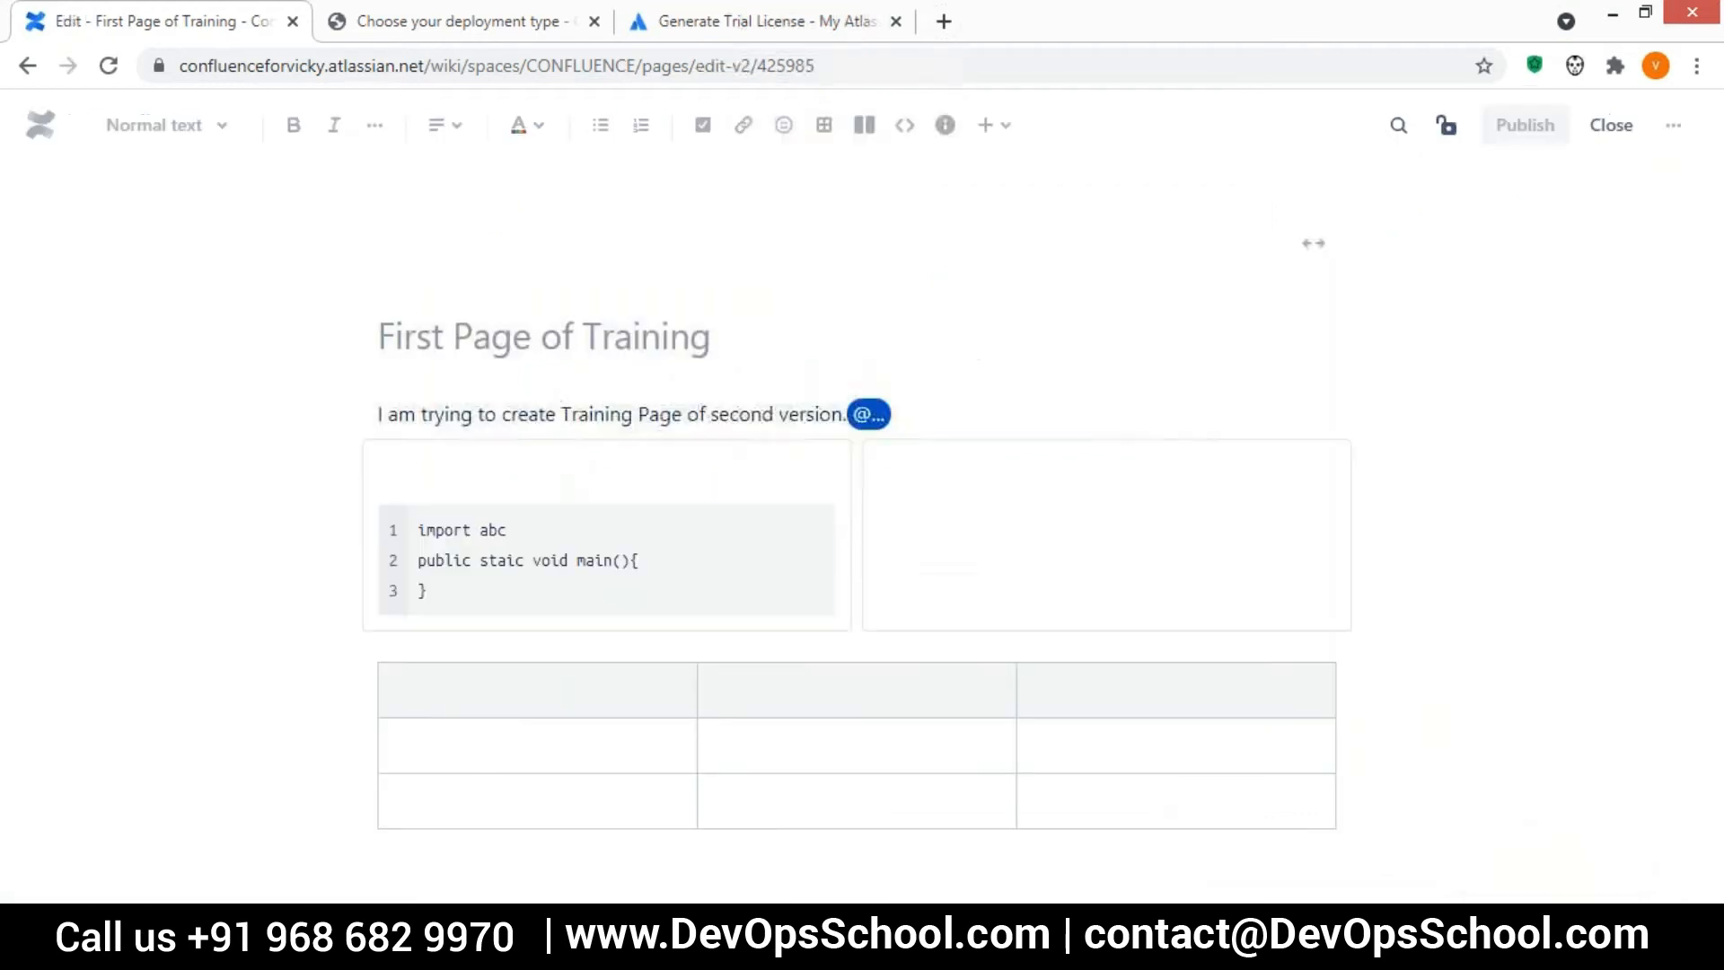
# Try inserting an action item in the empty second layout column and remove it again
pyautogui.click(905, 469)
pyautogui.write('/')
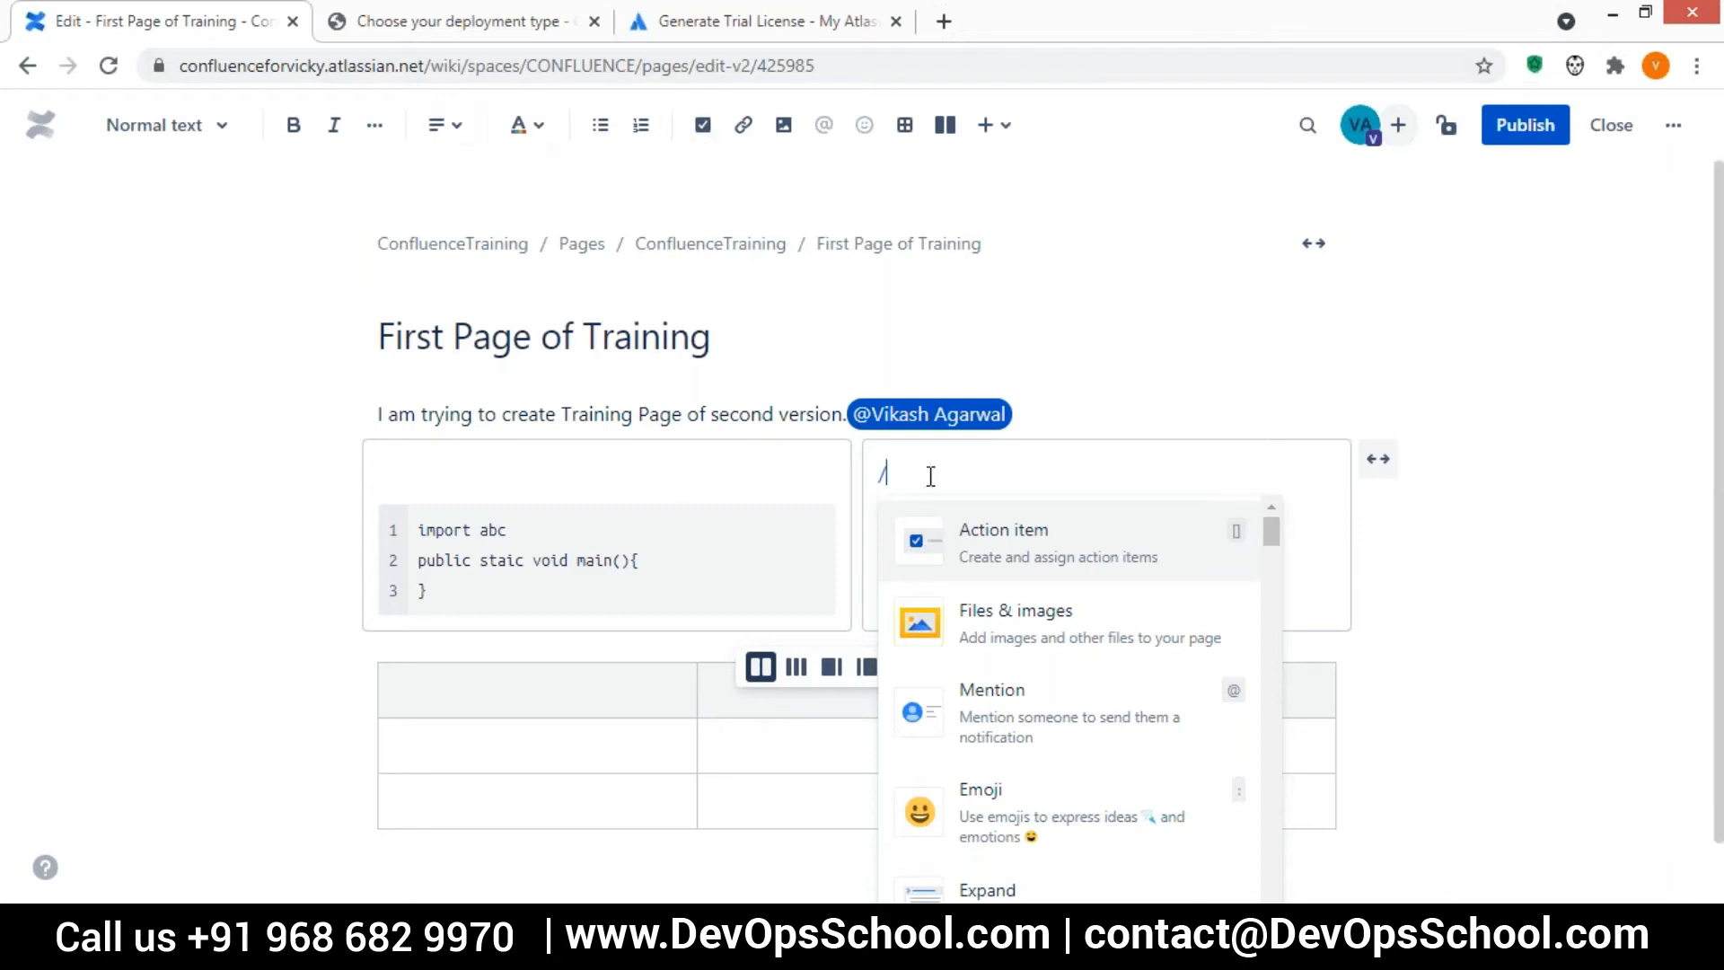
pyautogui.write('ac')
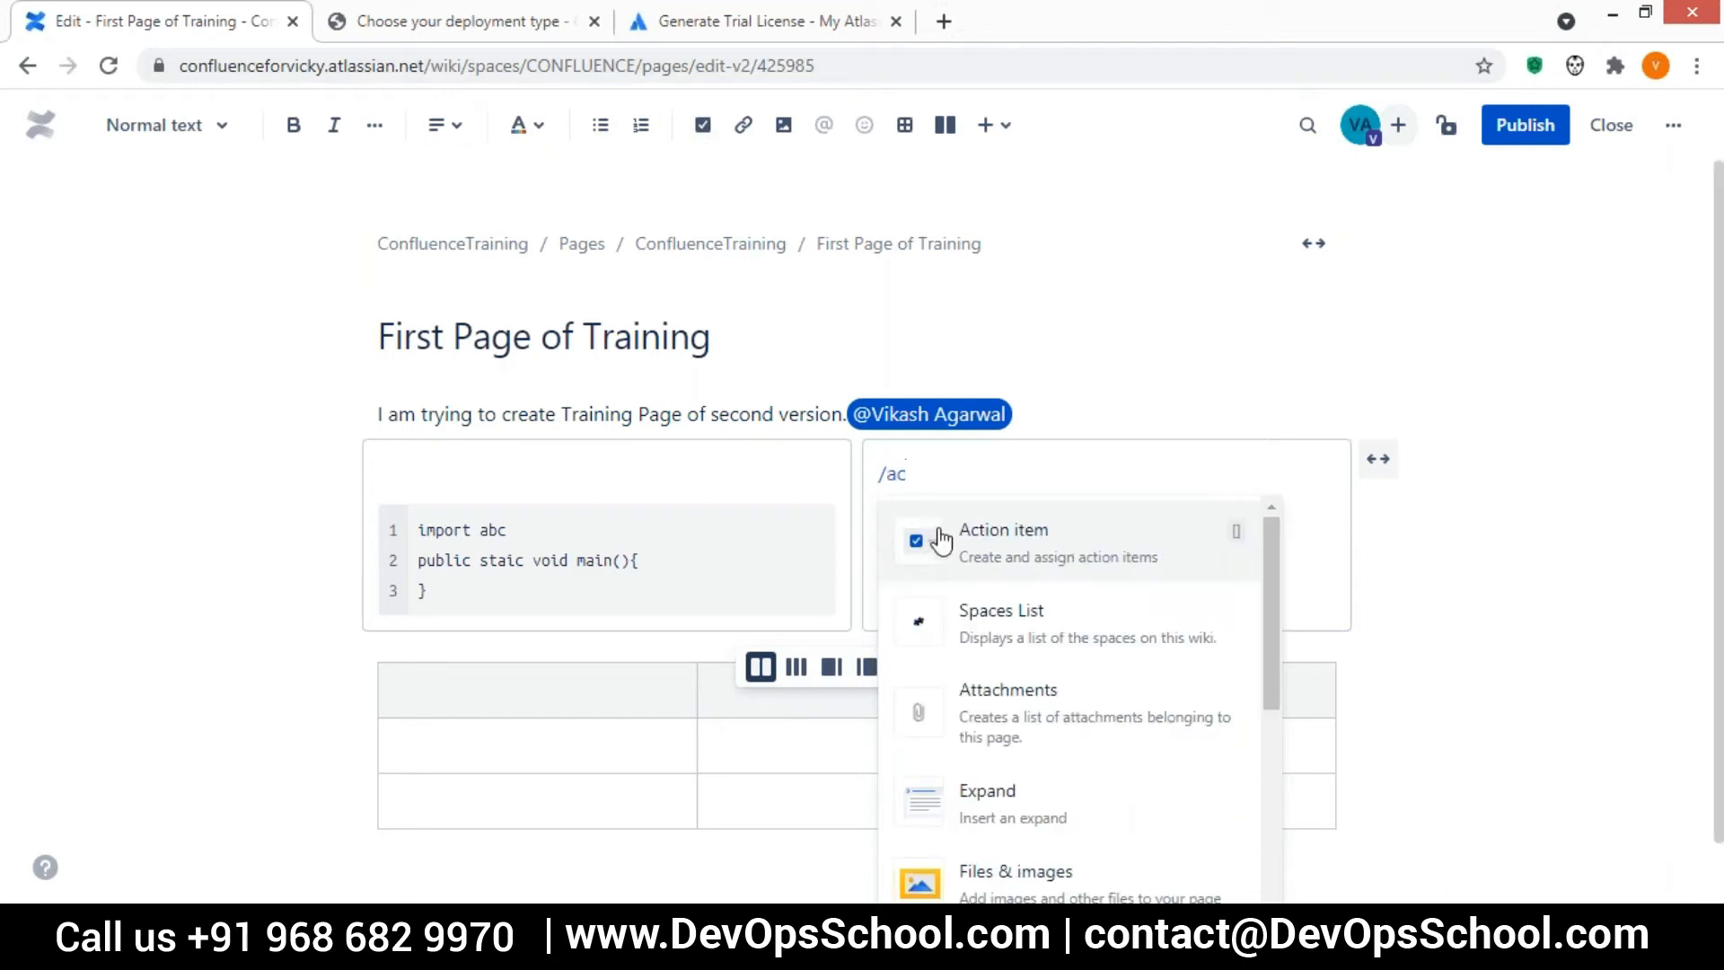
pyautogui.click(1032, 580)
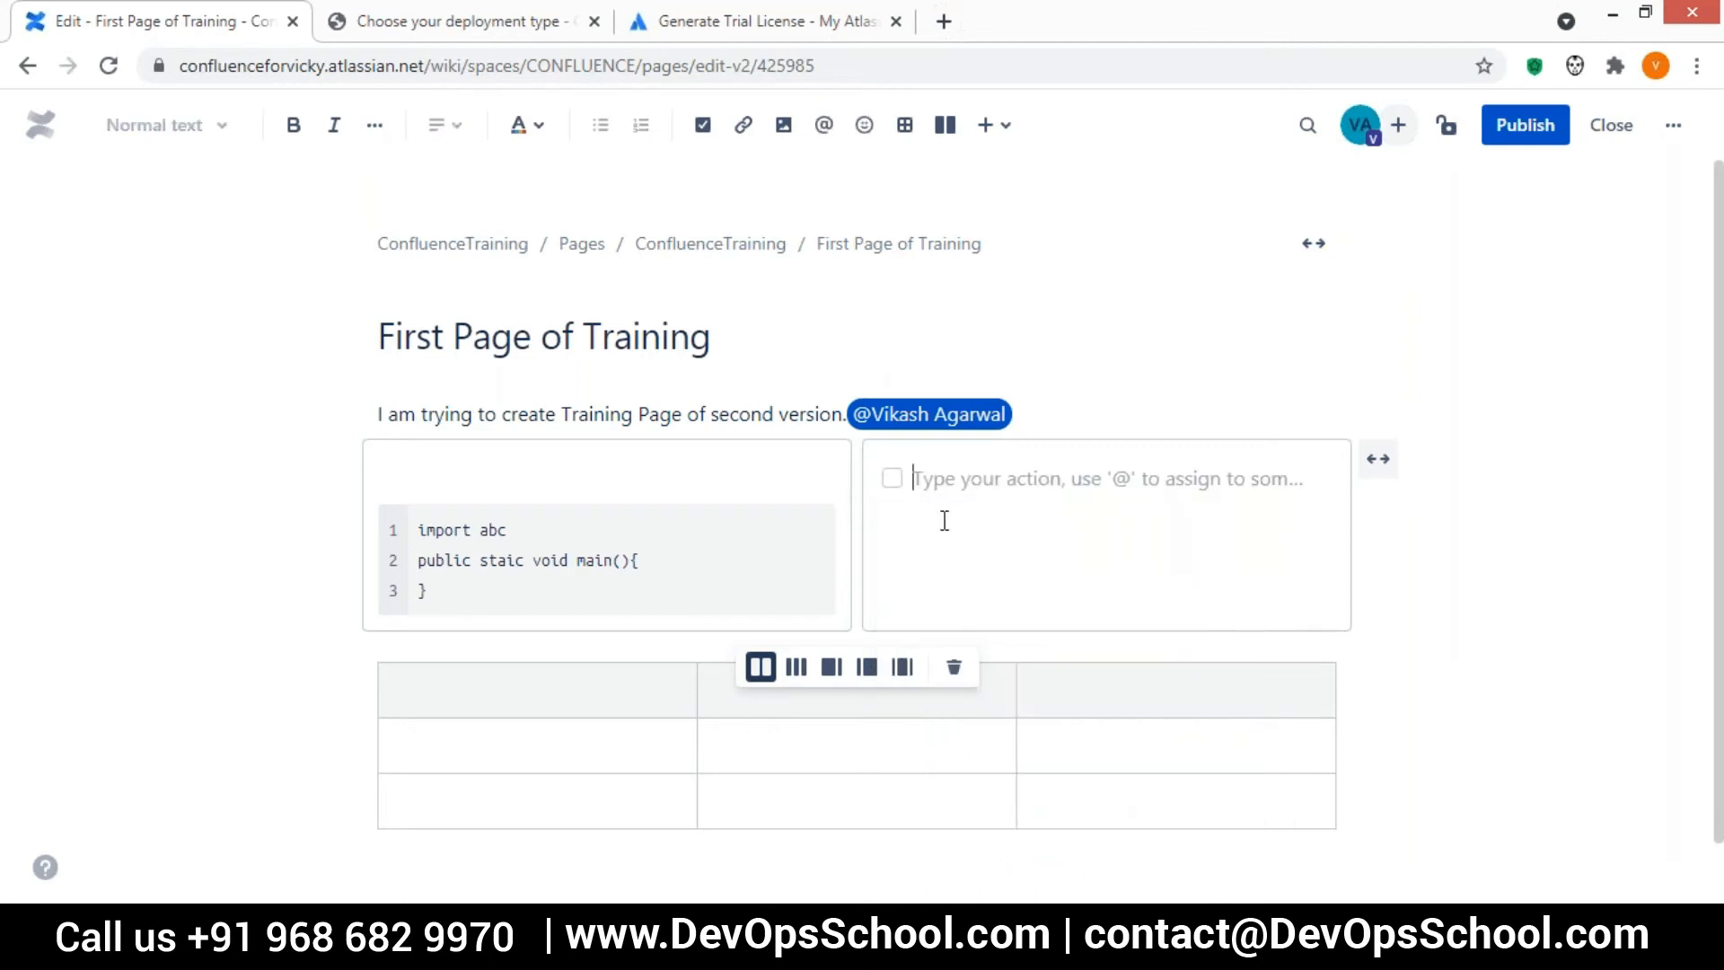
pyautogui.press('BackSpace')
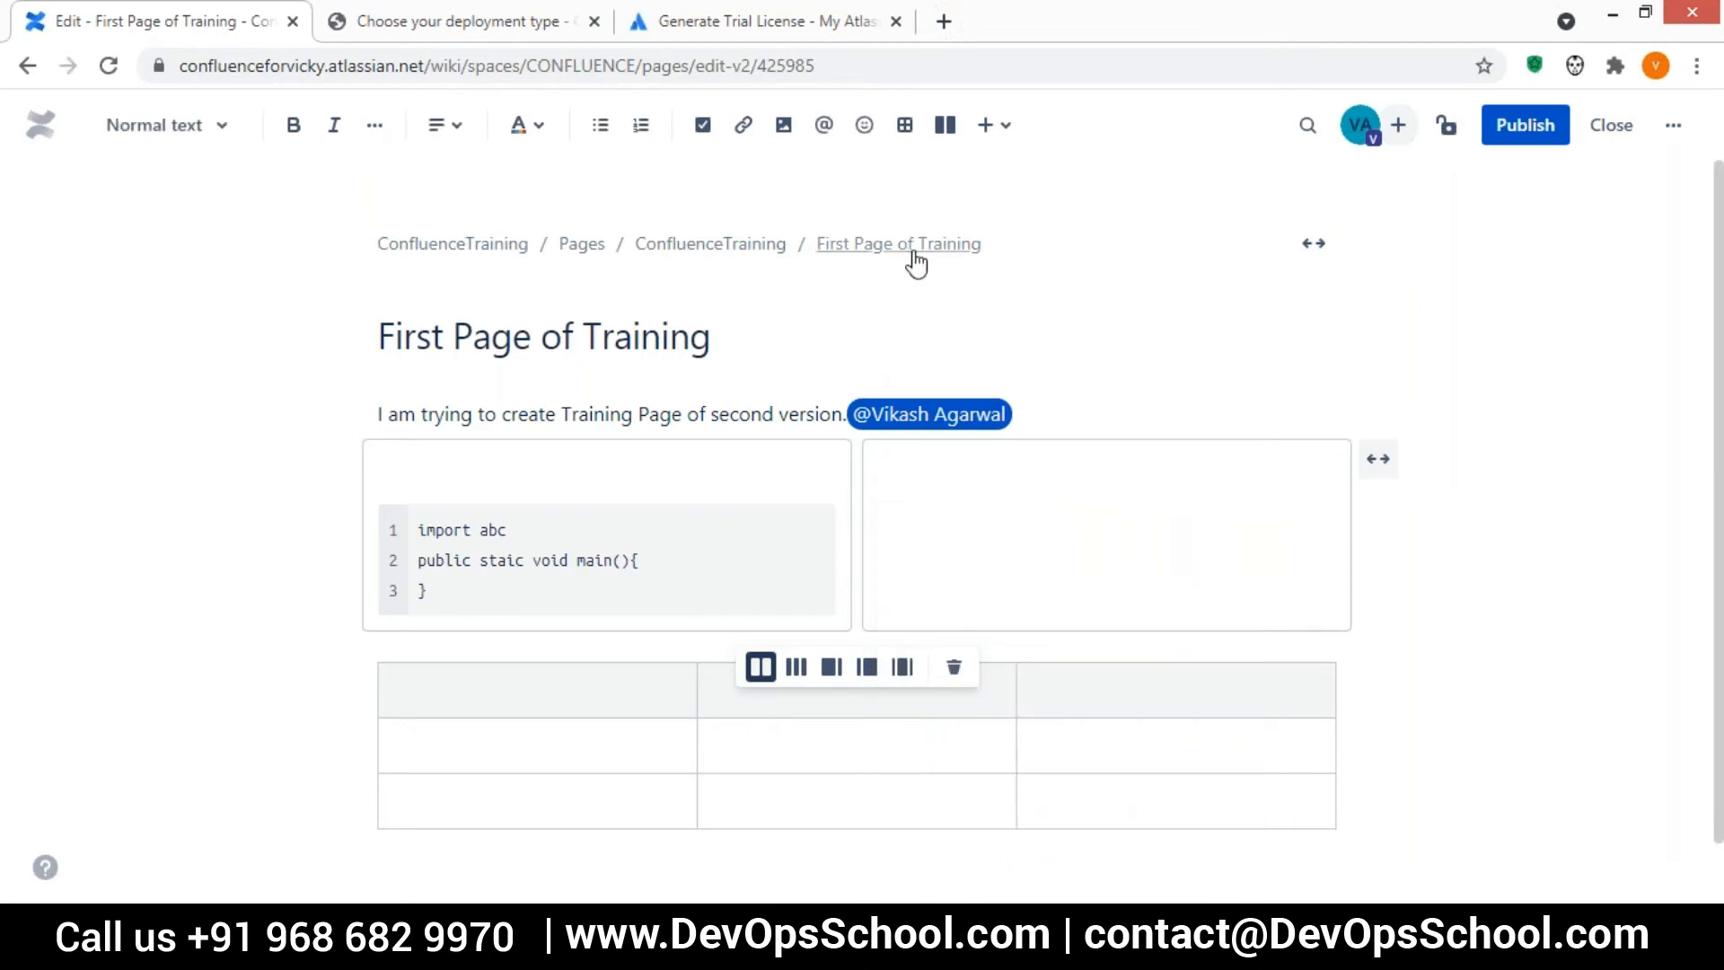
# Insert a red status label reading "ITS NOT DONE" in the second layout column
pyautogui.write('/')
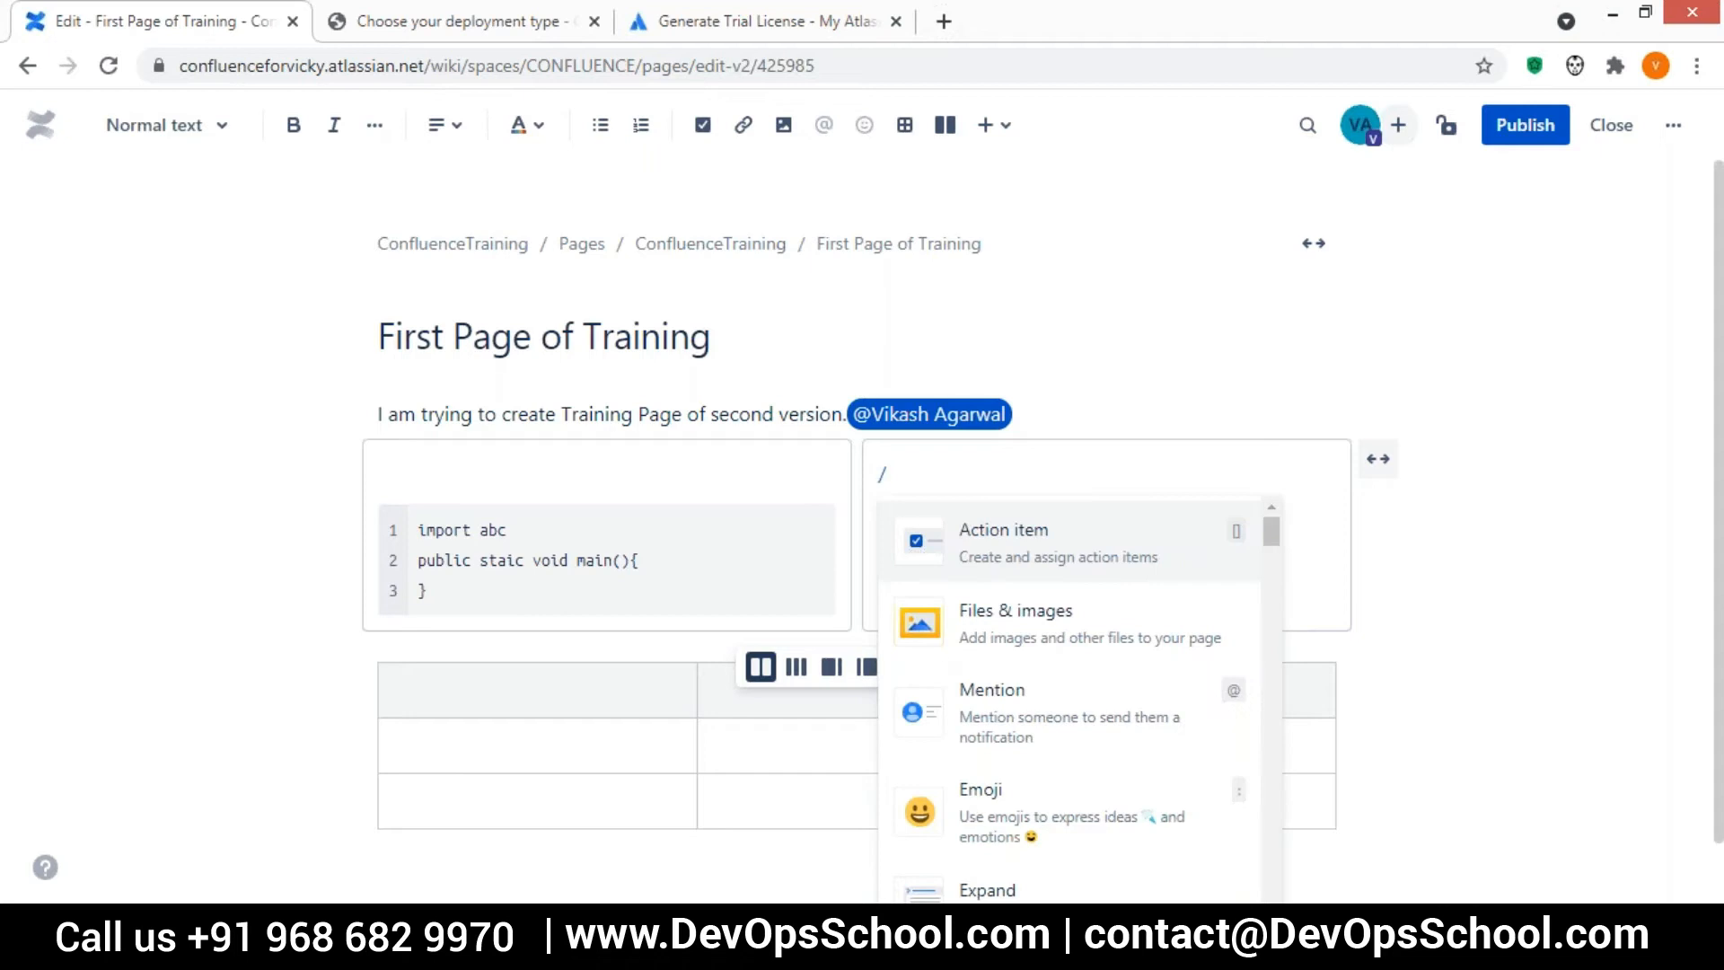
pyautogui.write('sta')
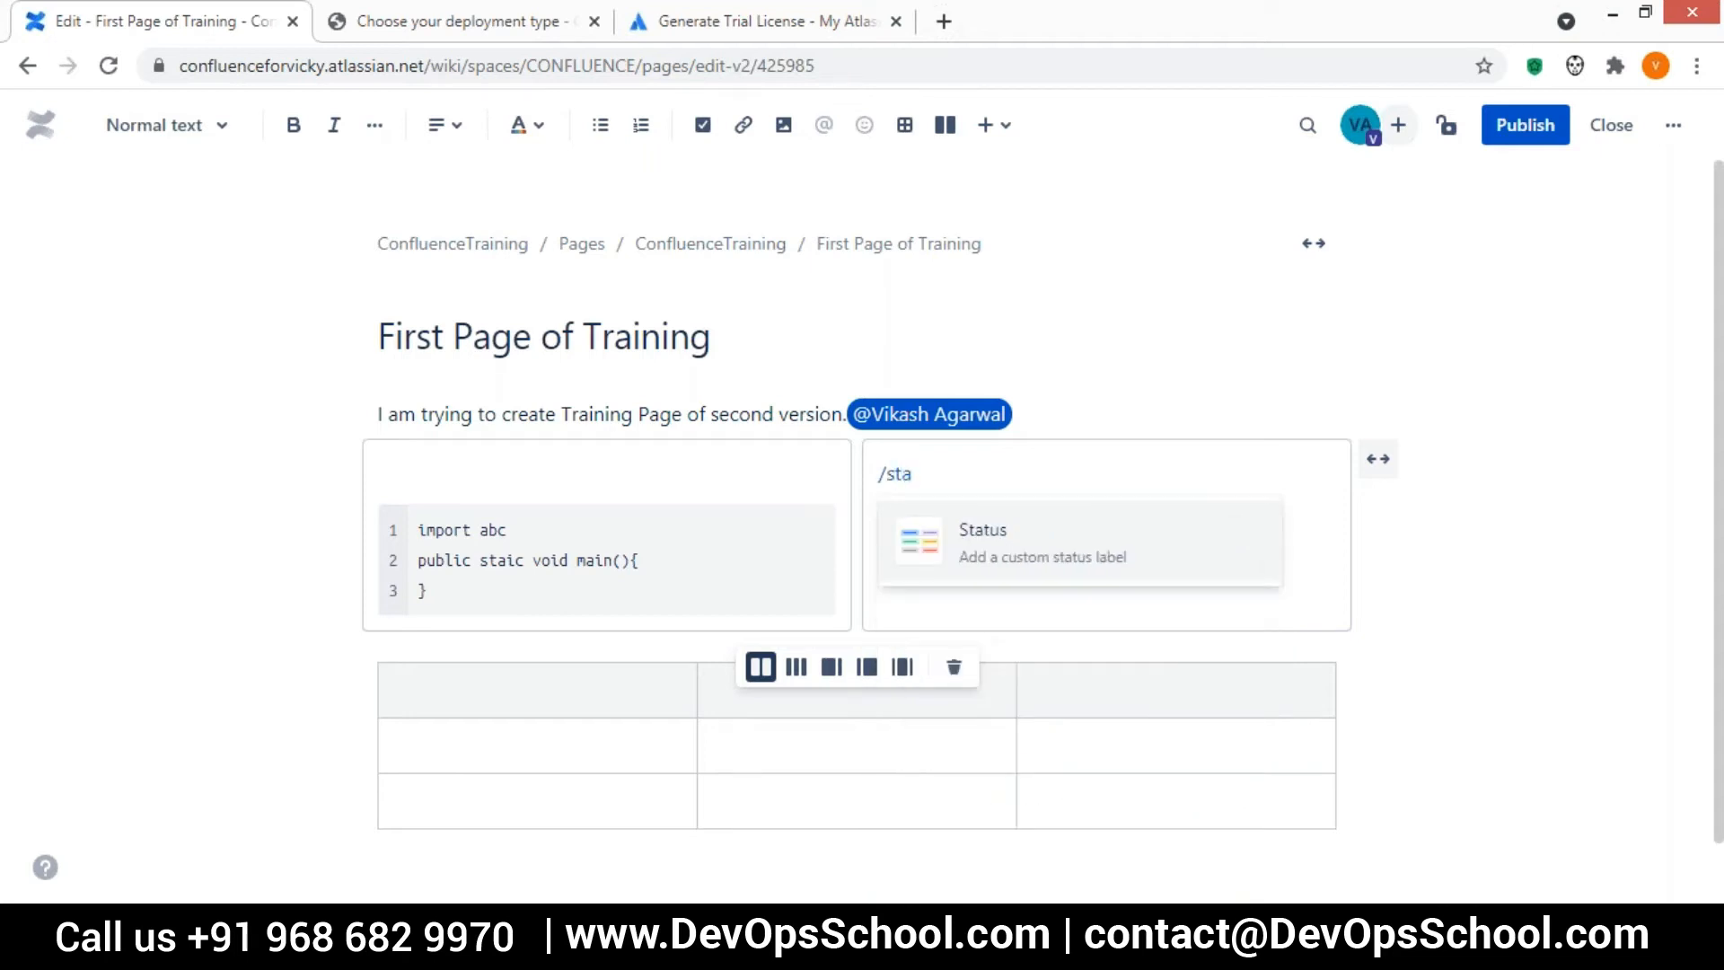
pyautogui.press('Return')
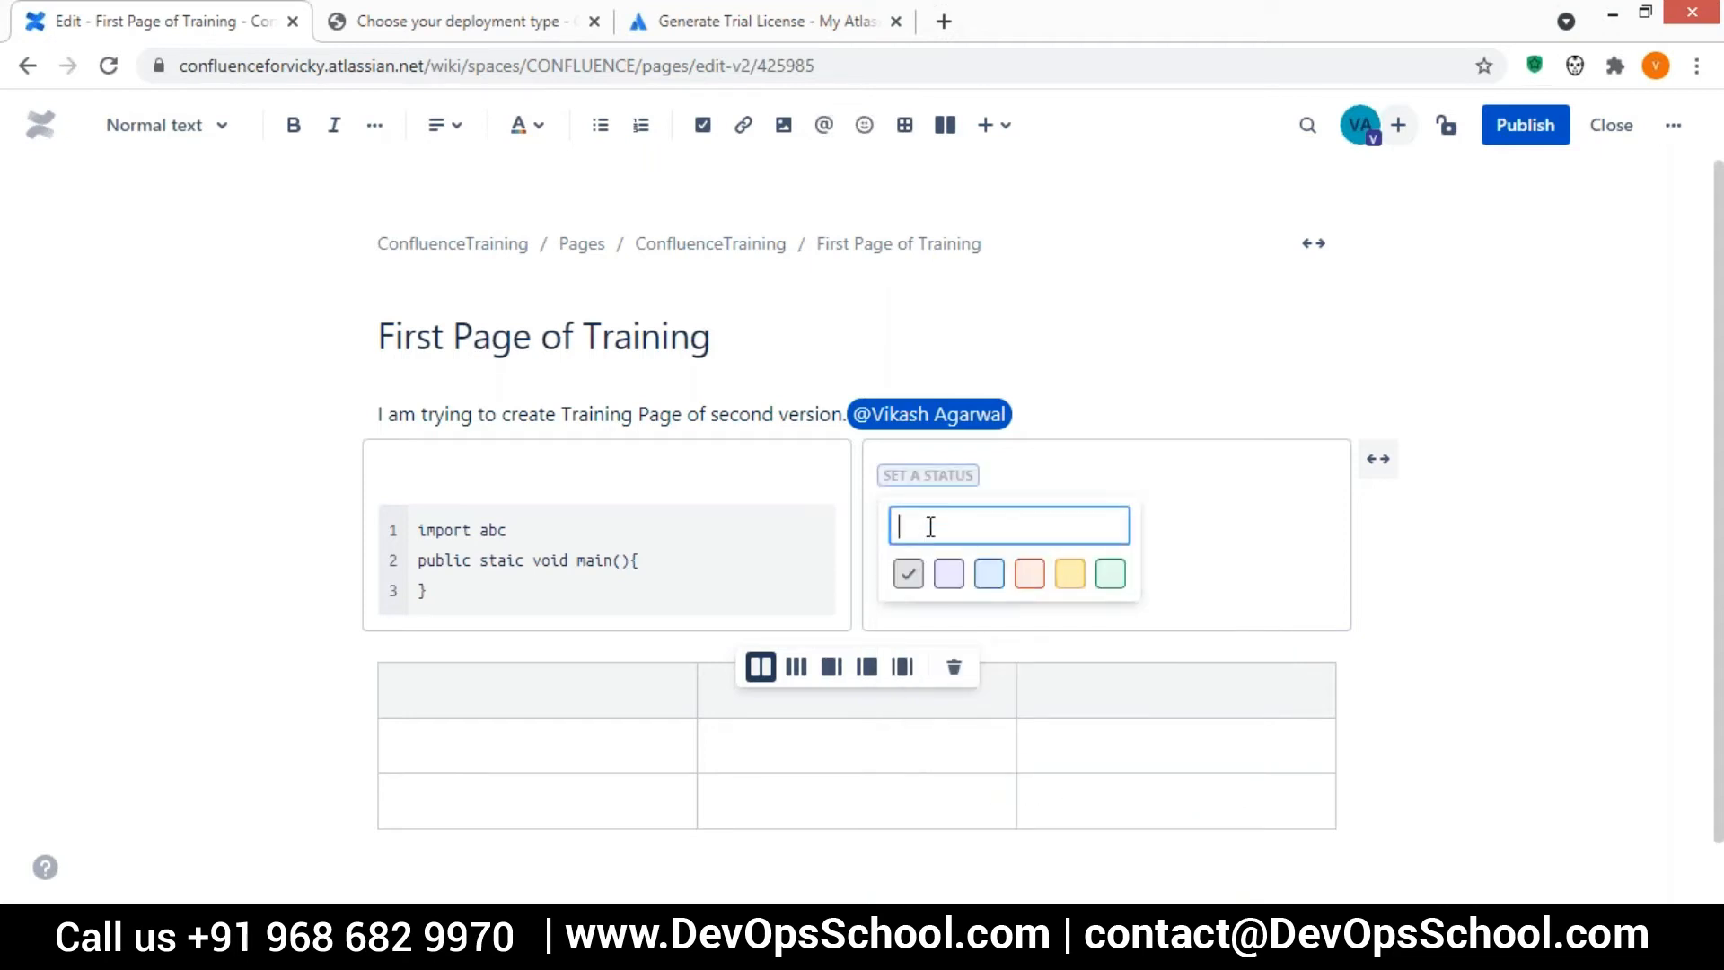
pyautogui.click(1029, 584)
pyautogui.write('I')
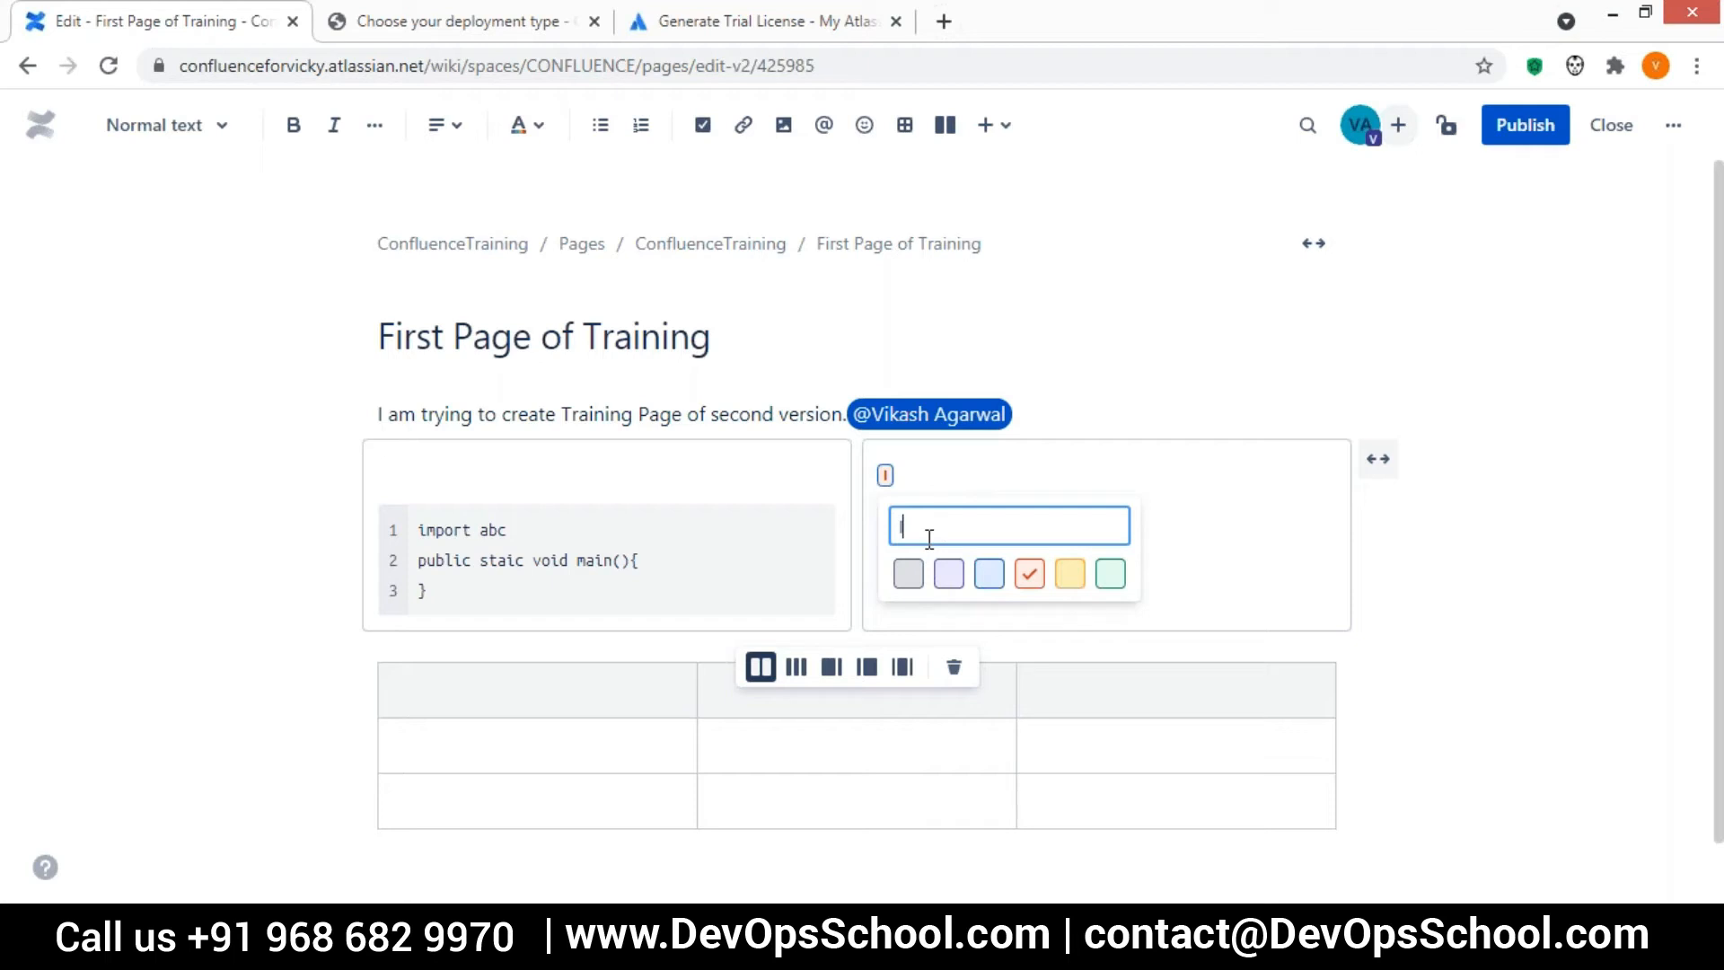
pyautogui.write('TS NOT DONE')
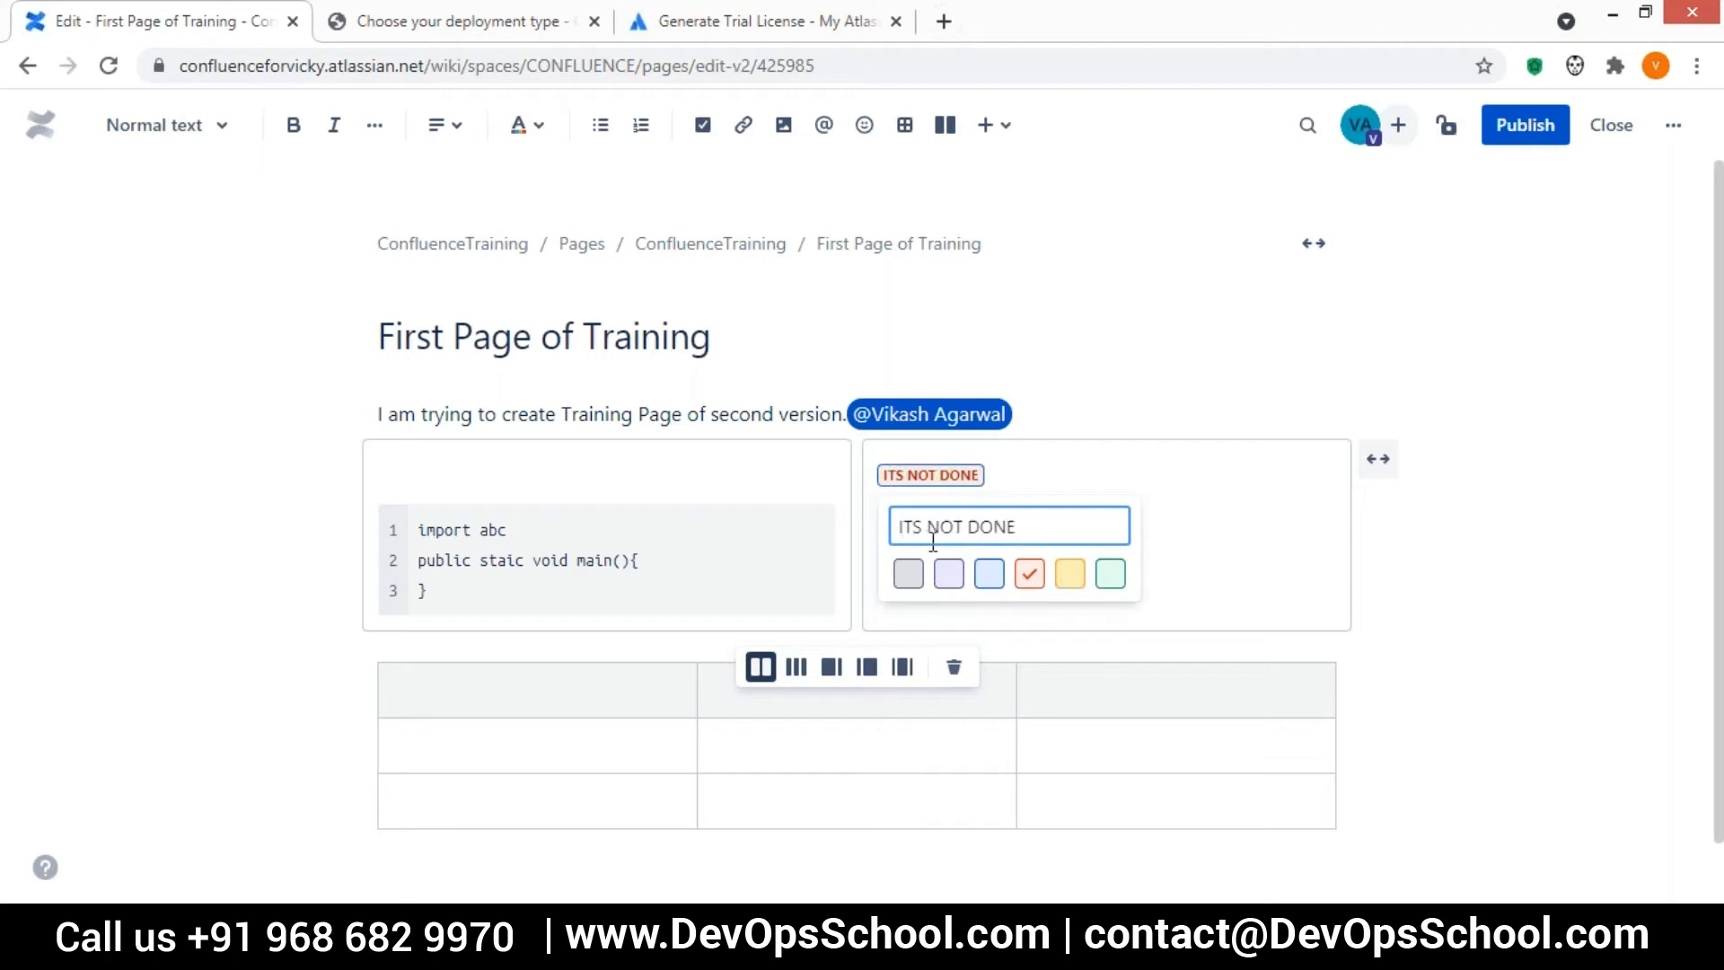
pyautogui.press('Return')
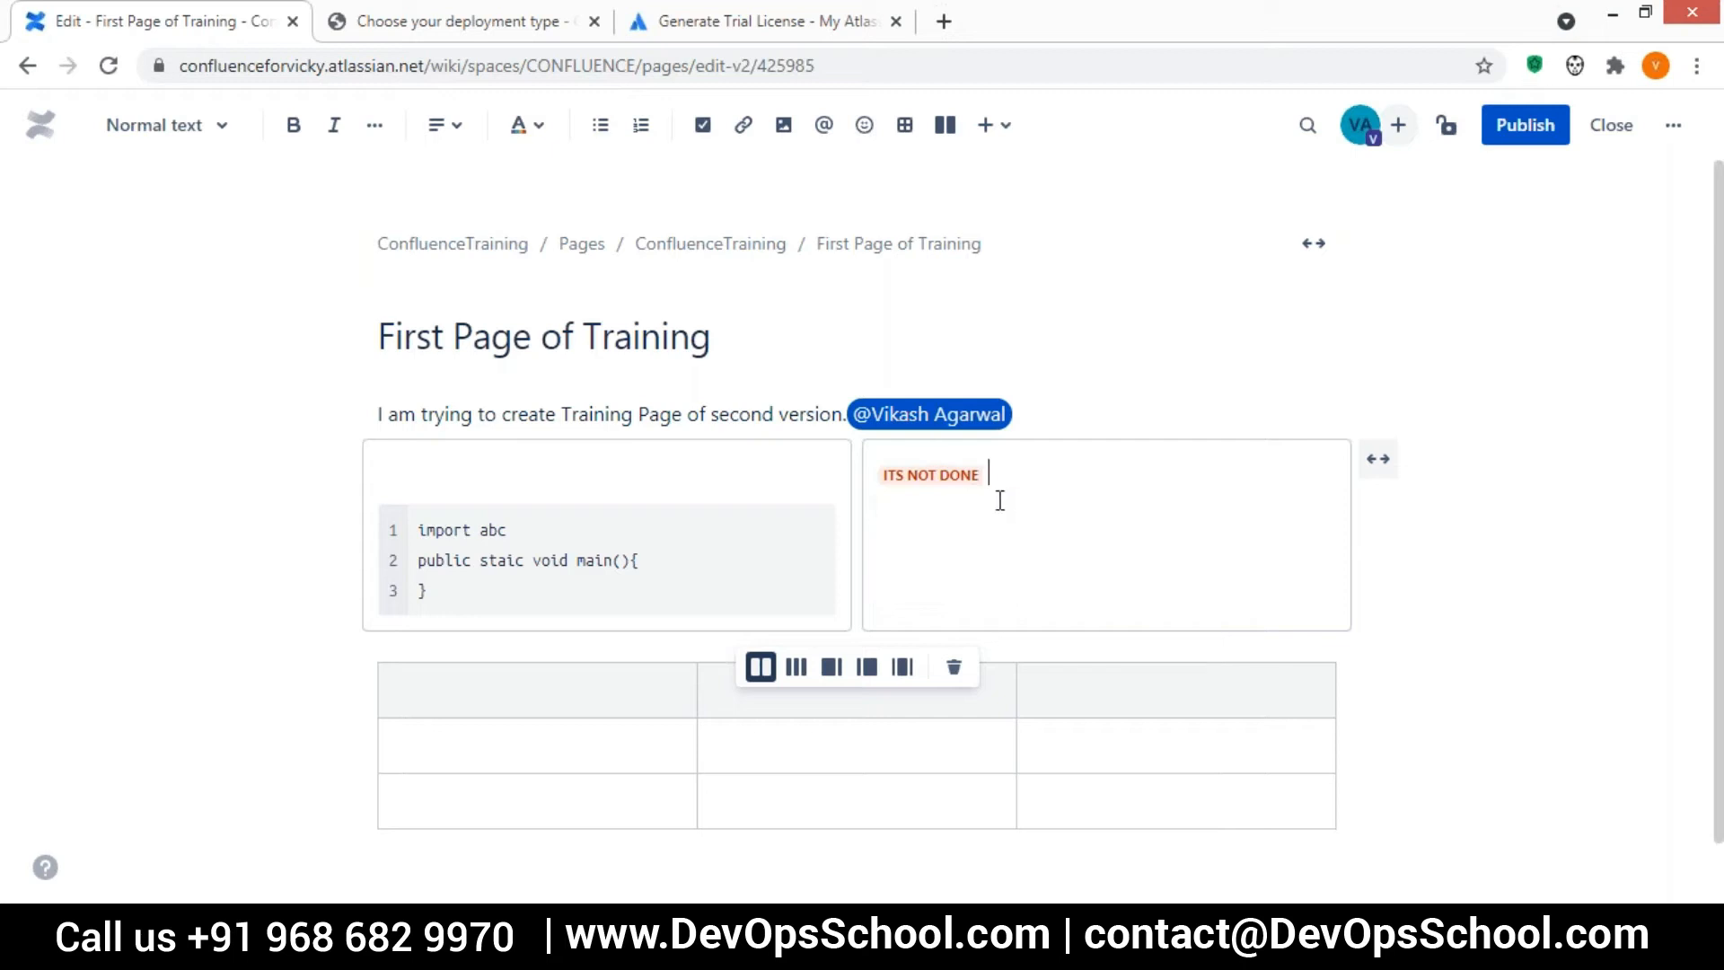
# Insert a Widget Connector below the status label in the second layout column and select it
pyautogui.click(1010, 139)
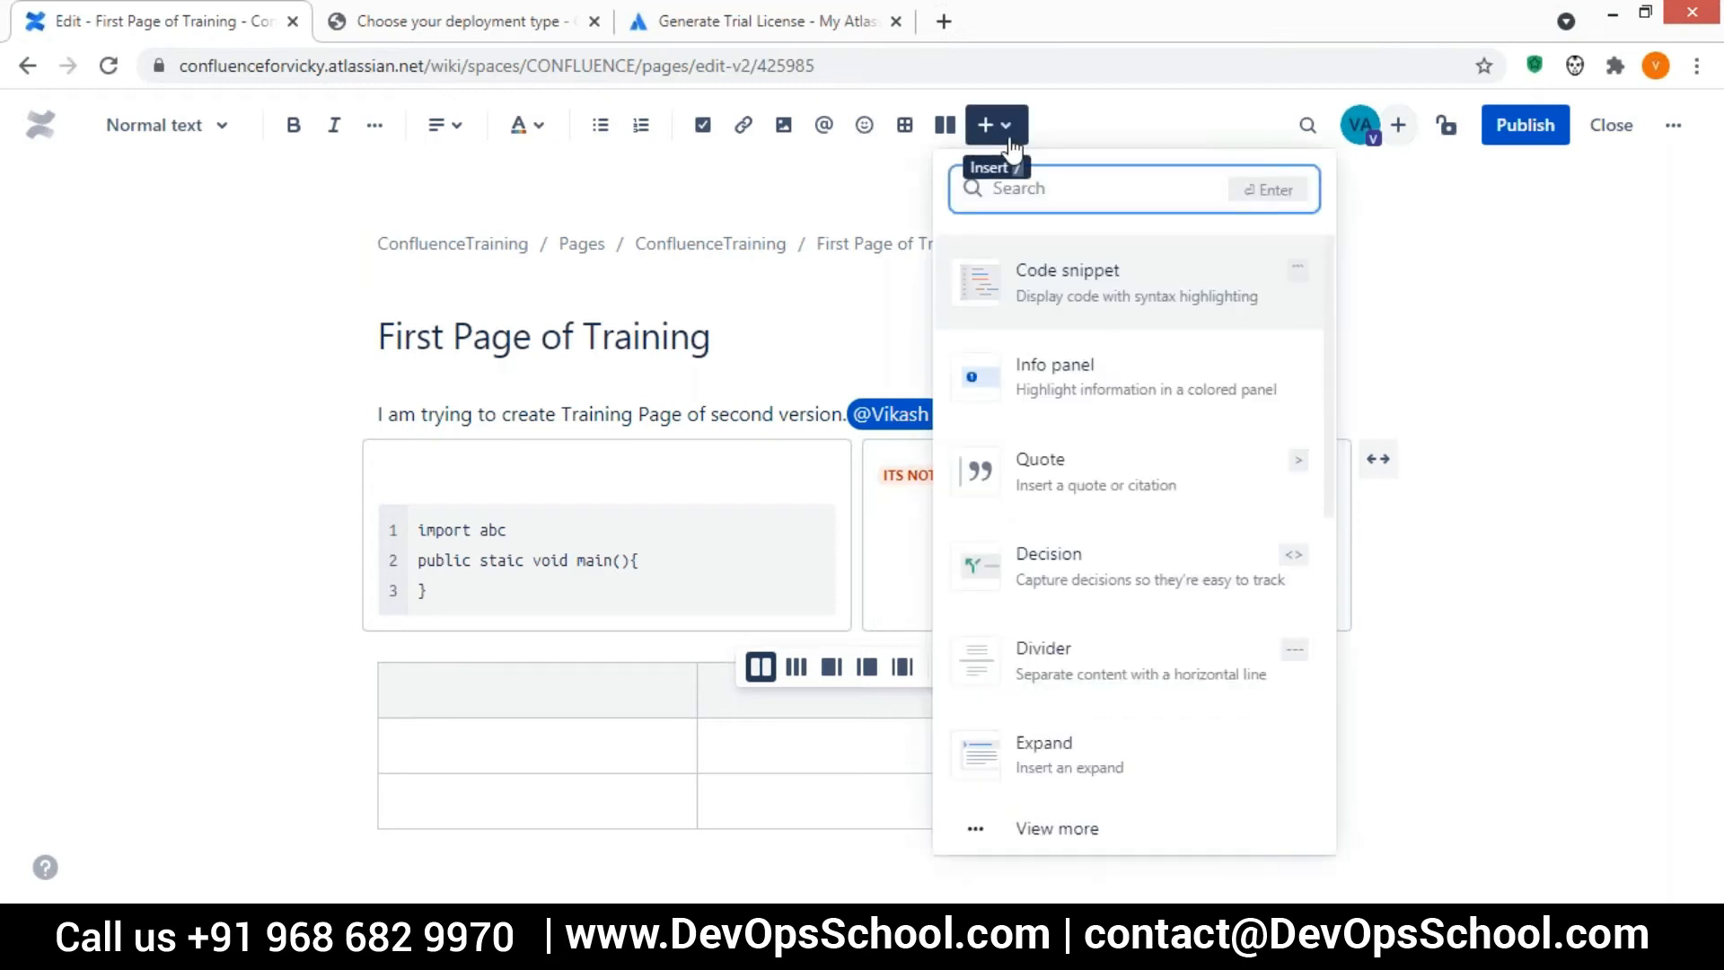
pyautogui.press('Escape')
pyautogui.click(1005, 477)
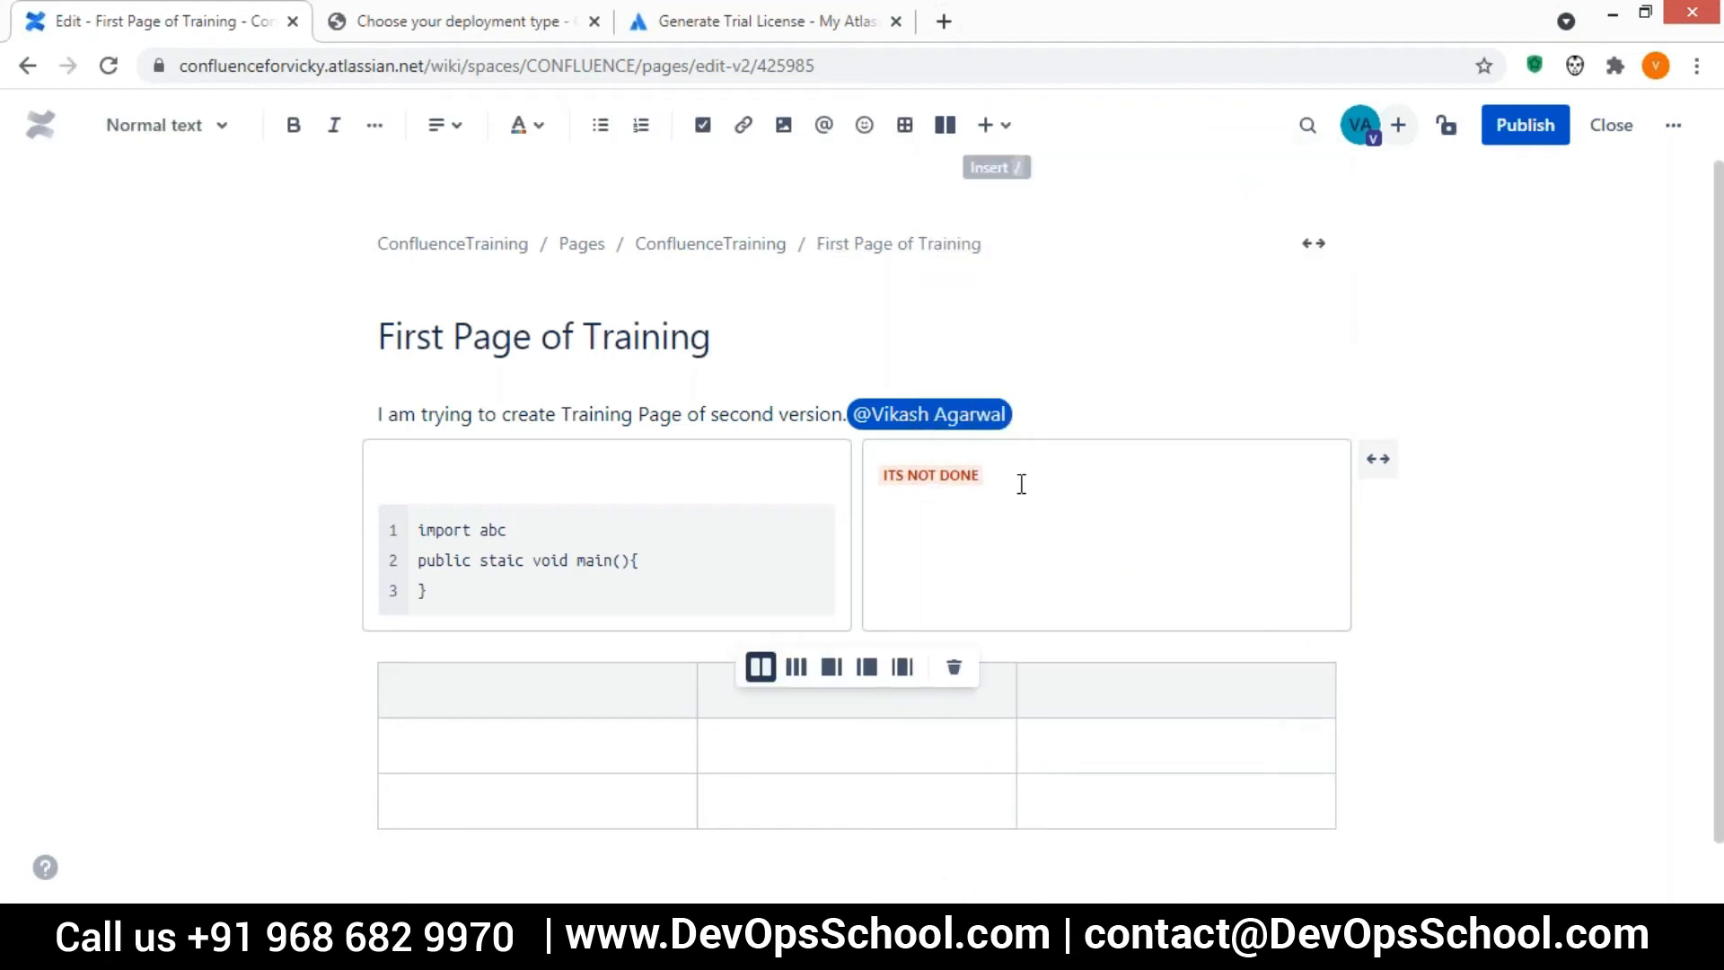
pyautogui.write('/')
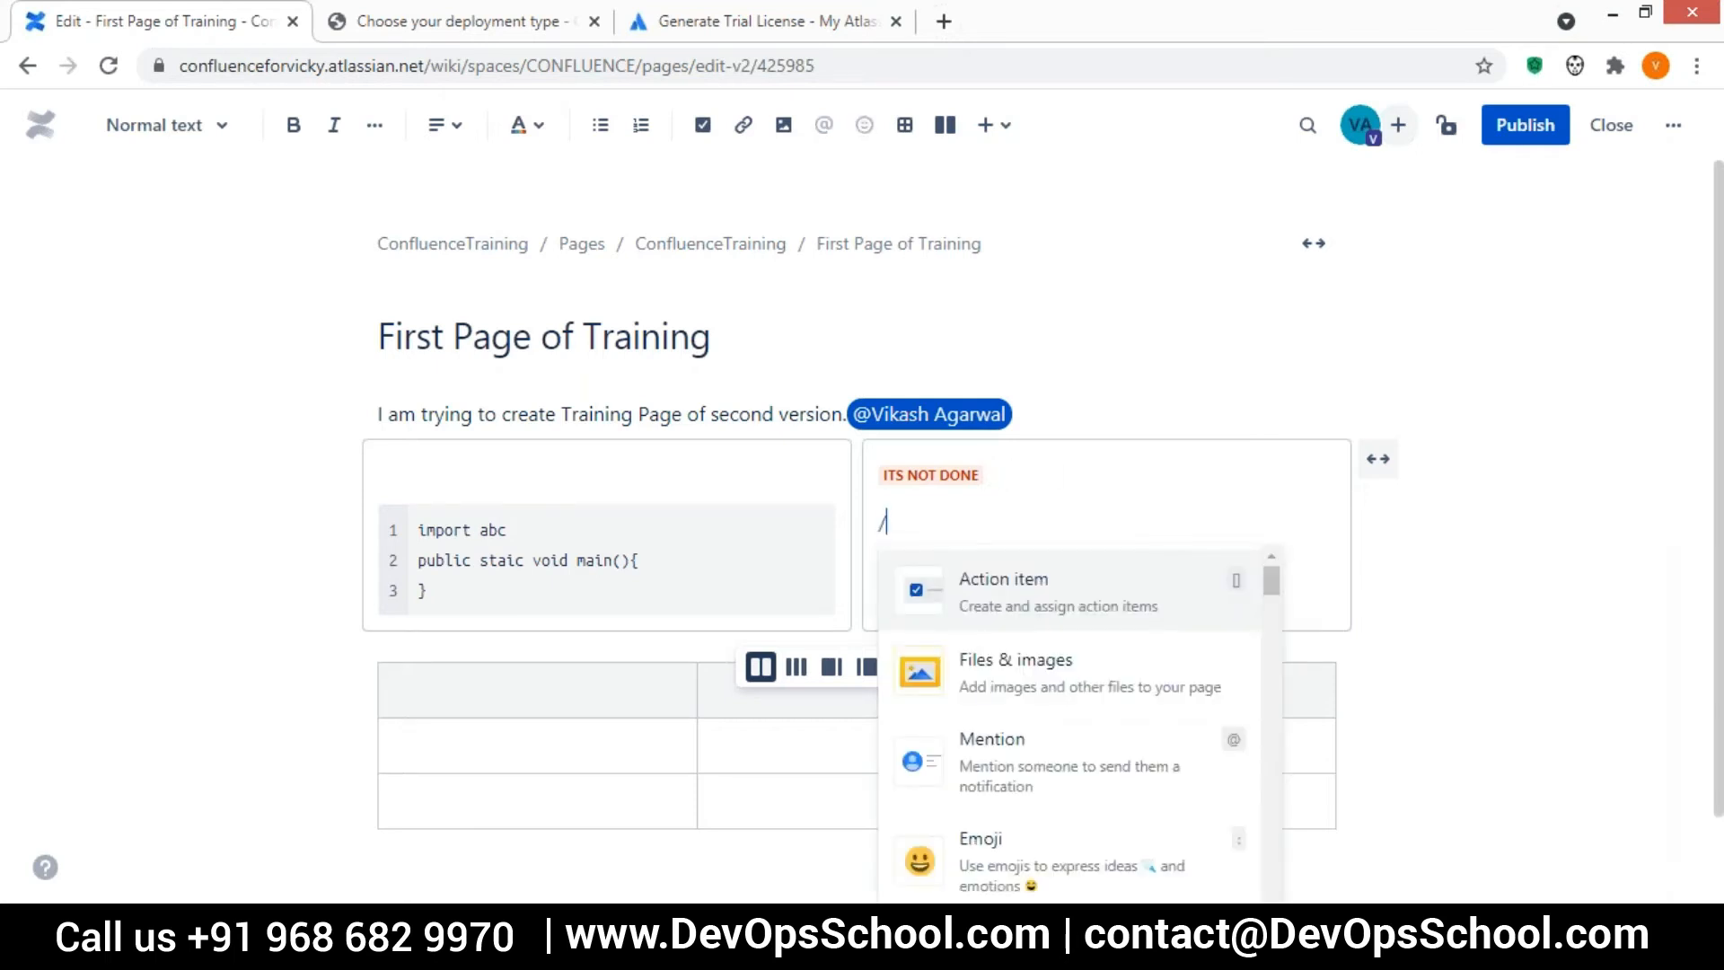
pyautogui.write('wid')
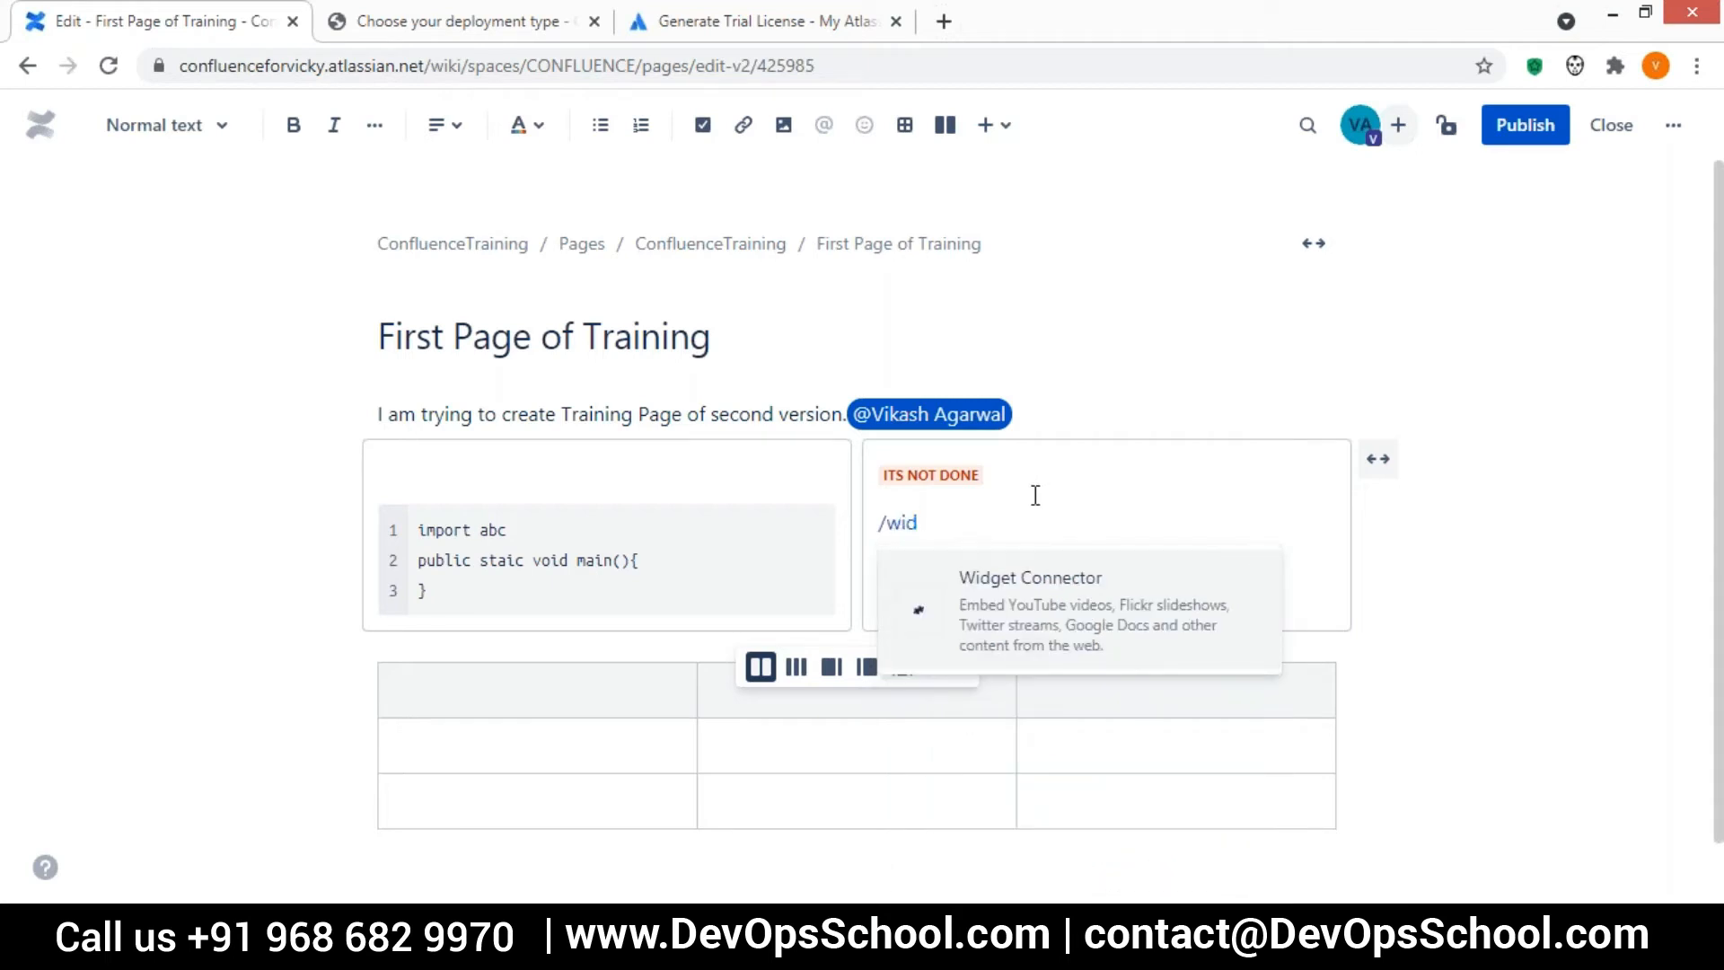
pyautogui.click(1027, 600)
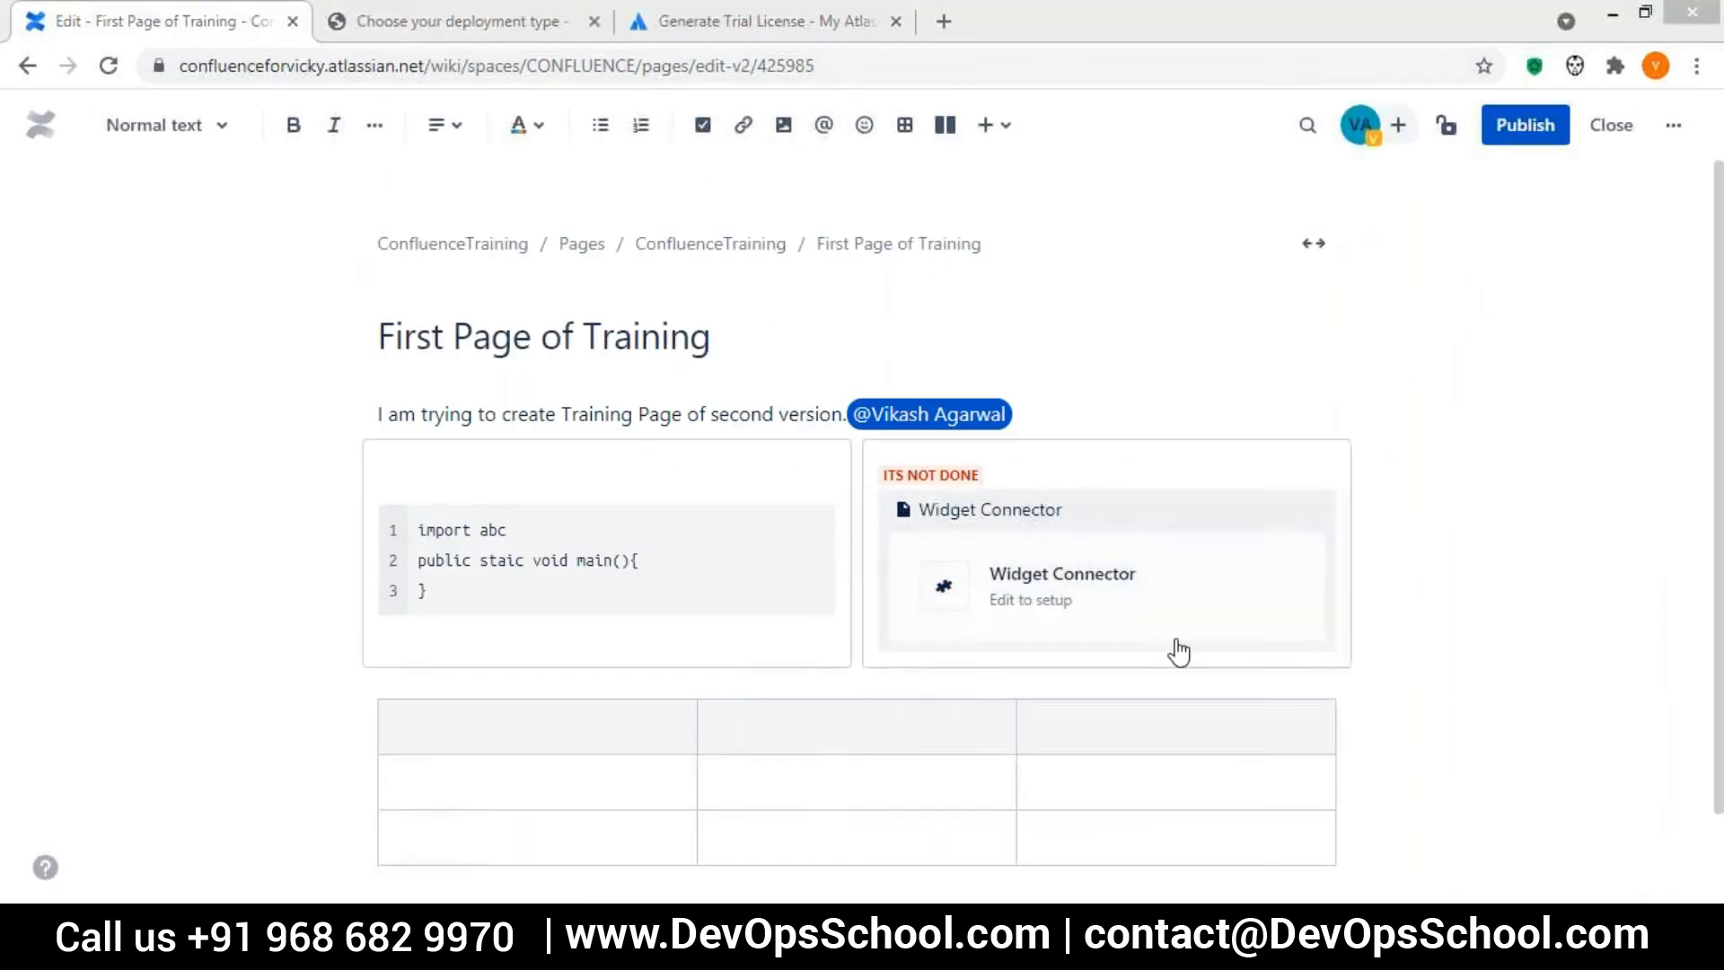
pyautogui.click(942, 605)
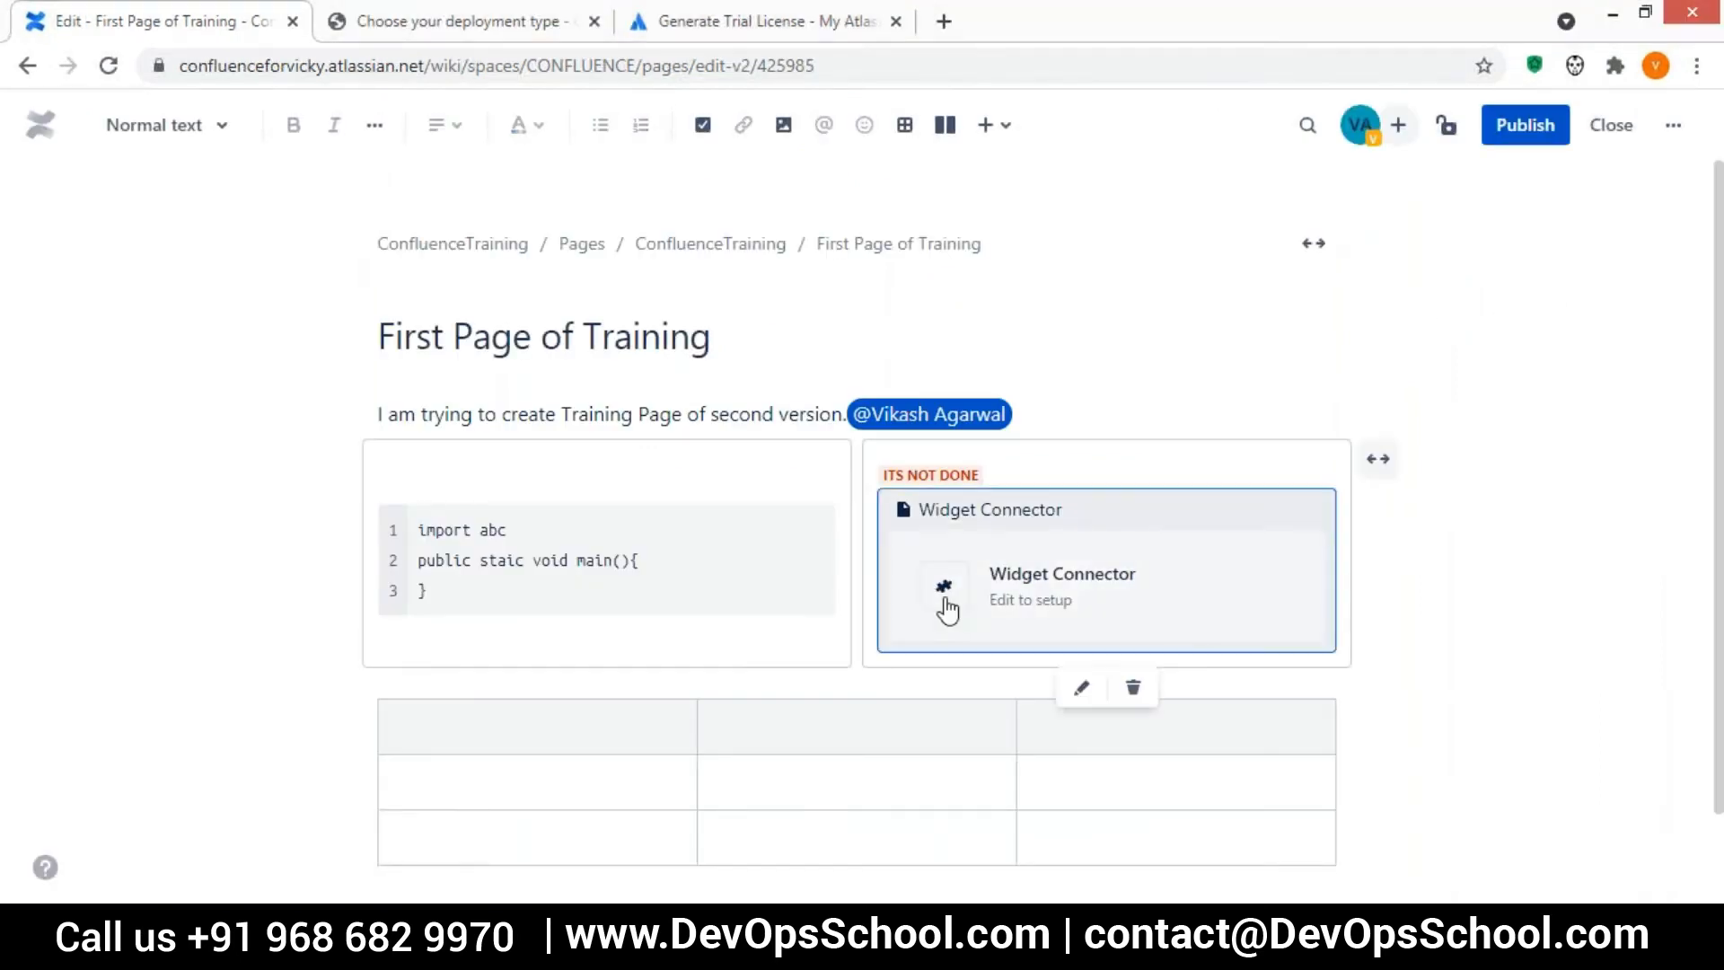
# Open the settings of the Widget Connector in the second layout column and look over its URL, width and height fields
pyautogui.click(1082, 688)
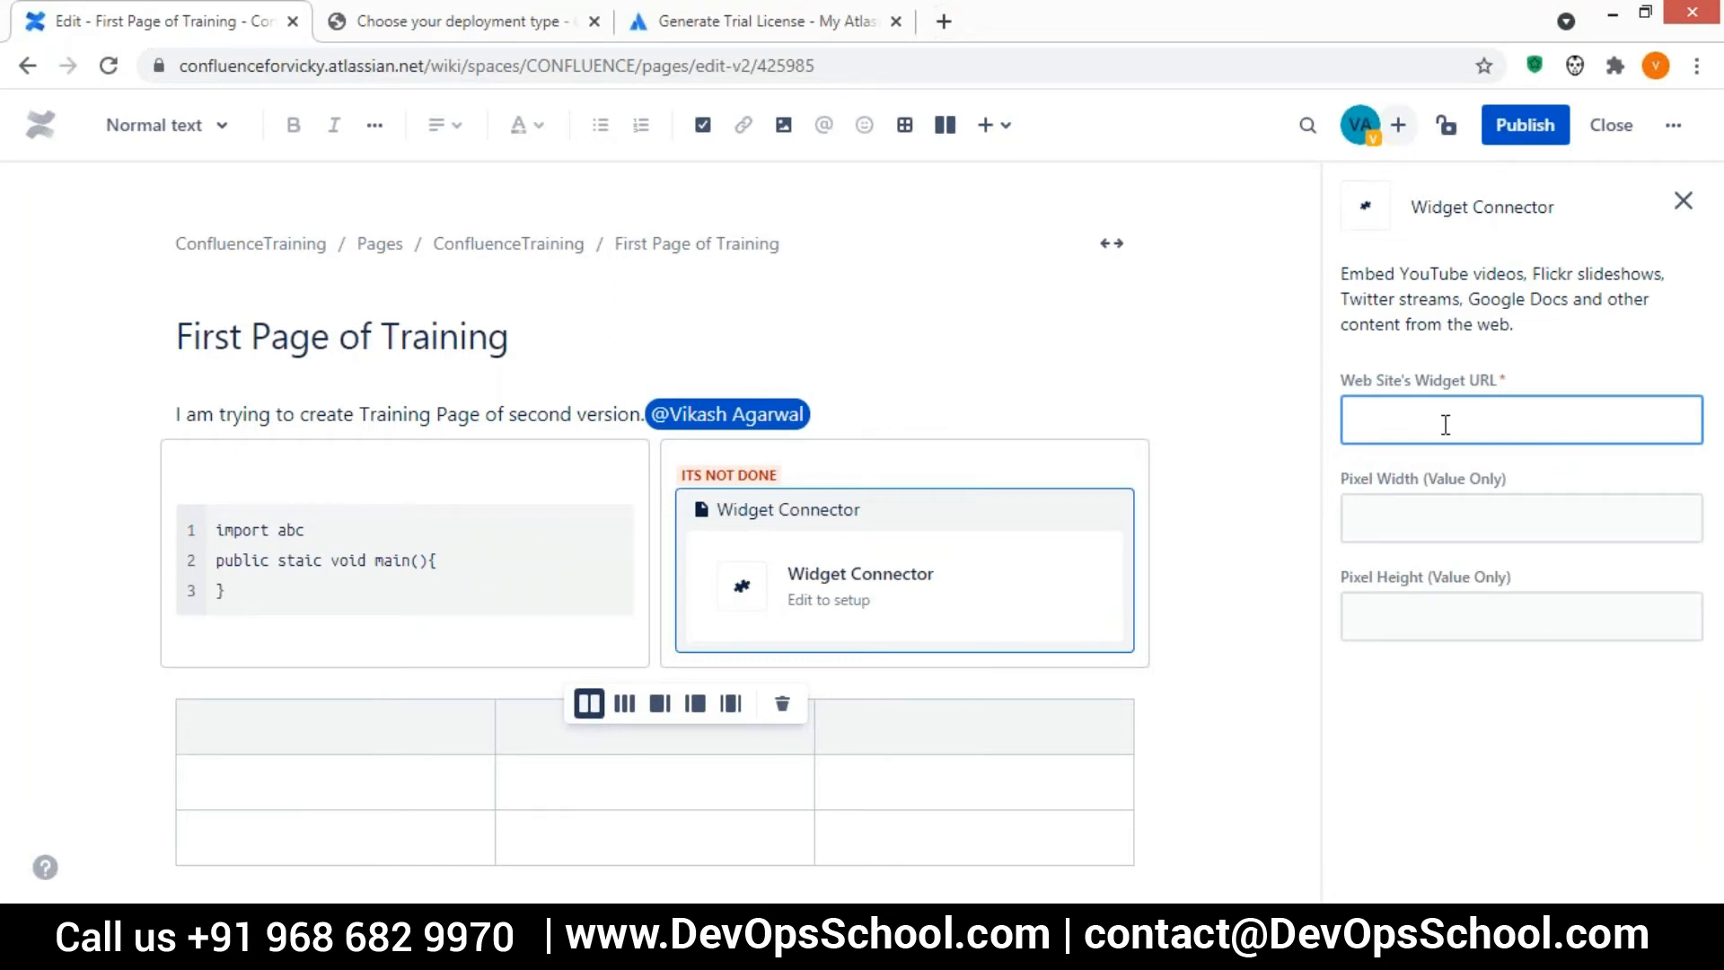
pyautogui.click(1419, 526)
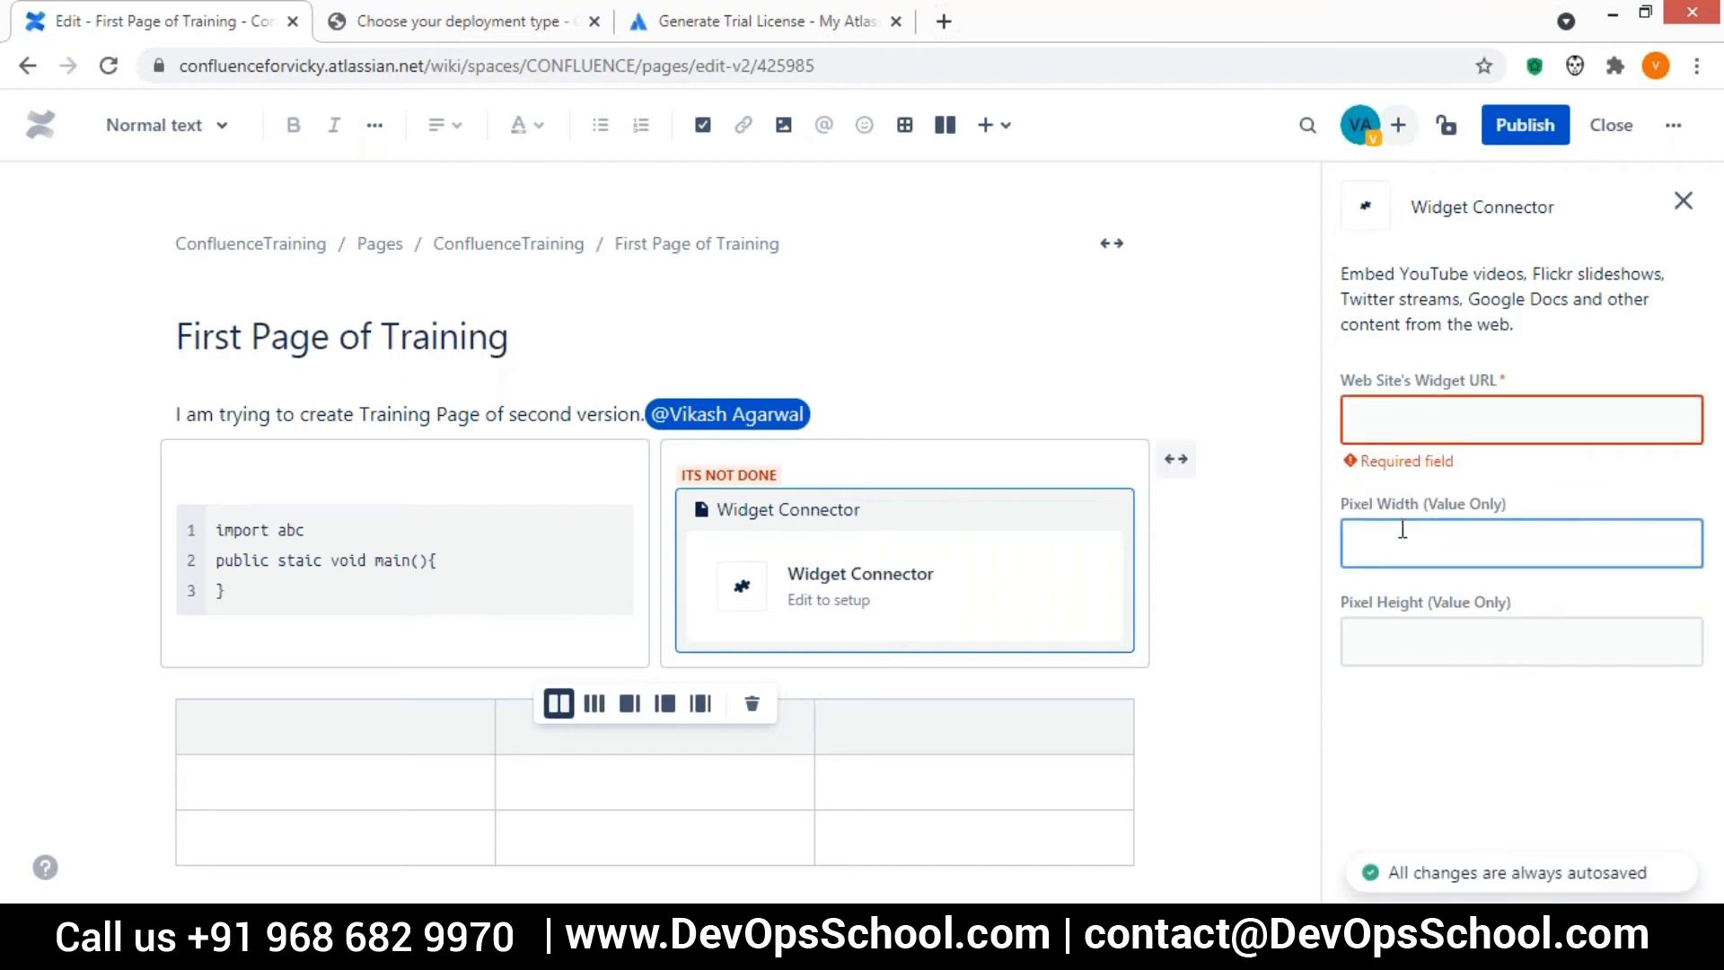
pyautogui.click(1410, 640)
# Open YouTube in a new browser tab, open the Sachin Tendulkar 154 Not Out video and copy its address
pyautogui.hotkey('ctrl', 't')
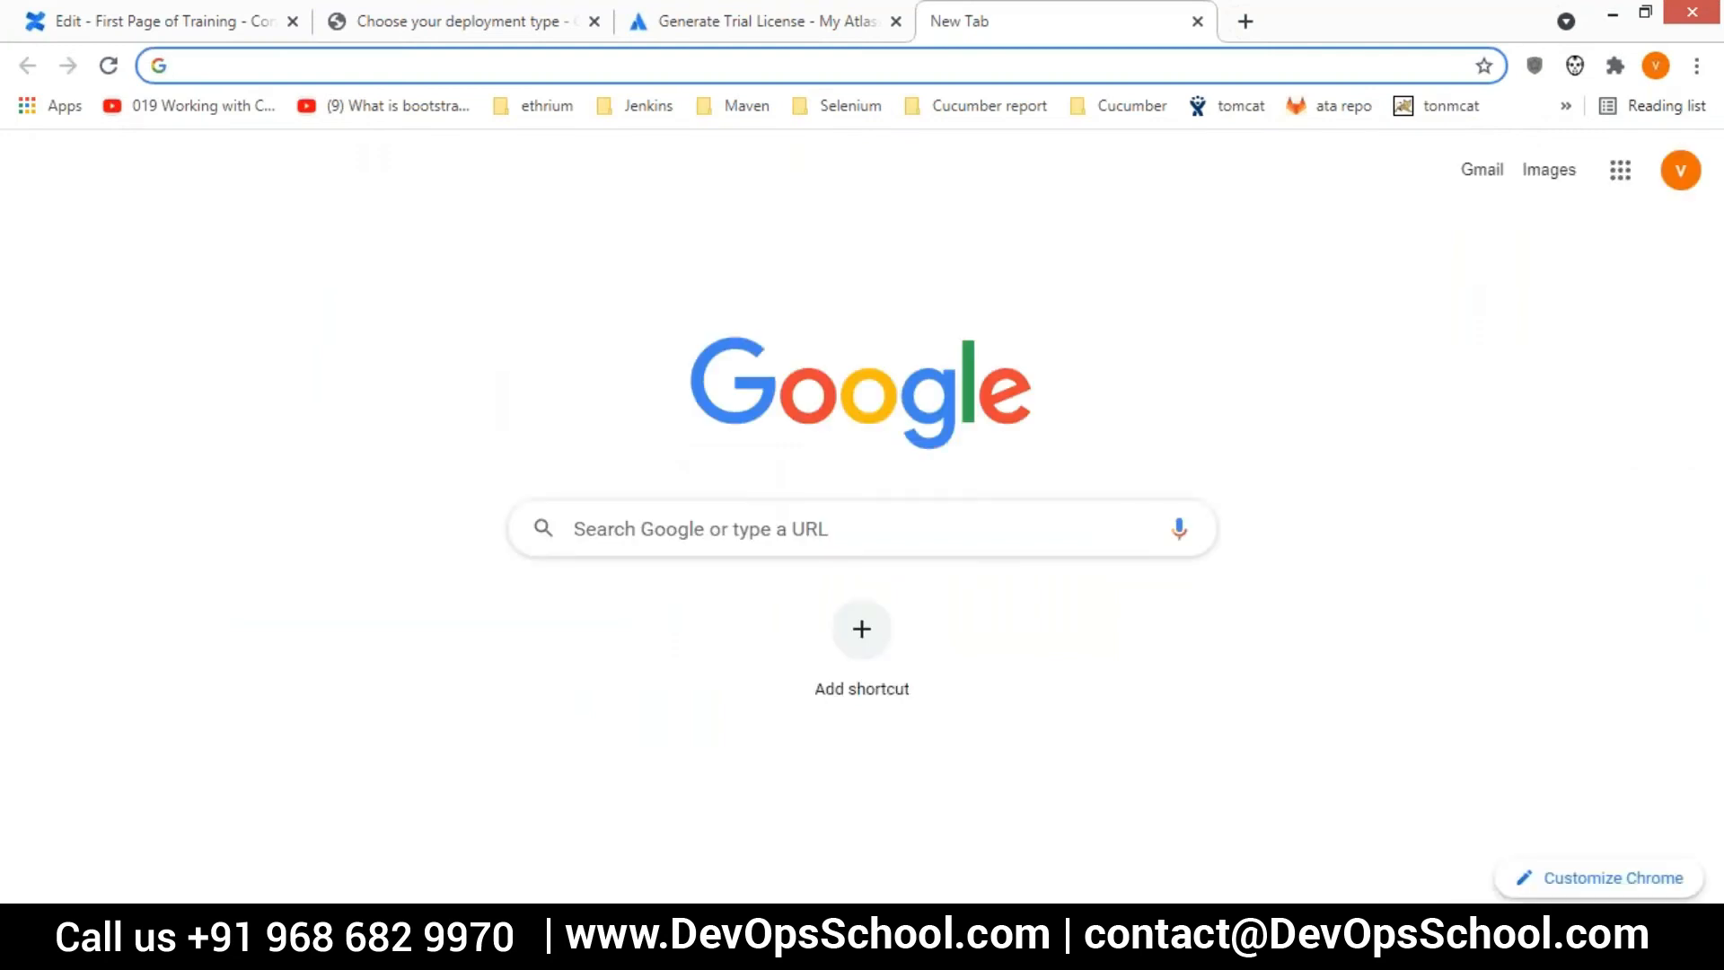
pyautogui.write('you')
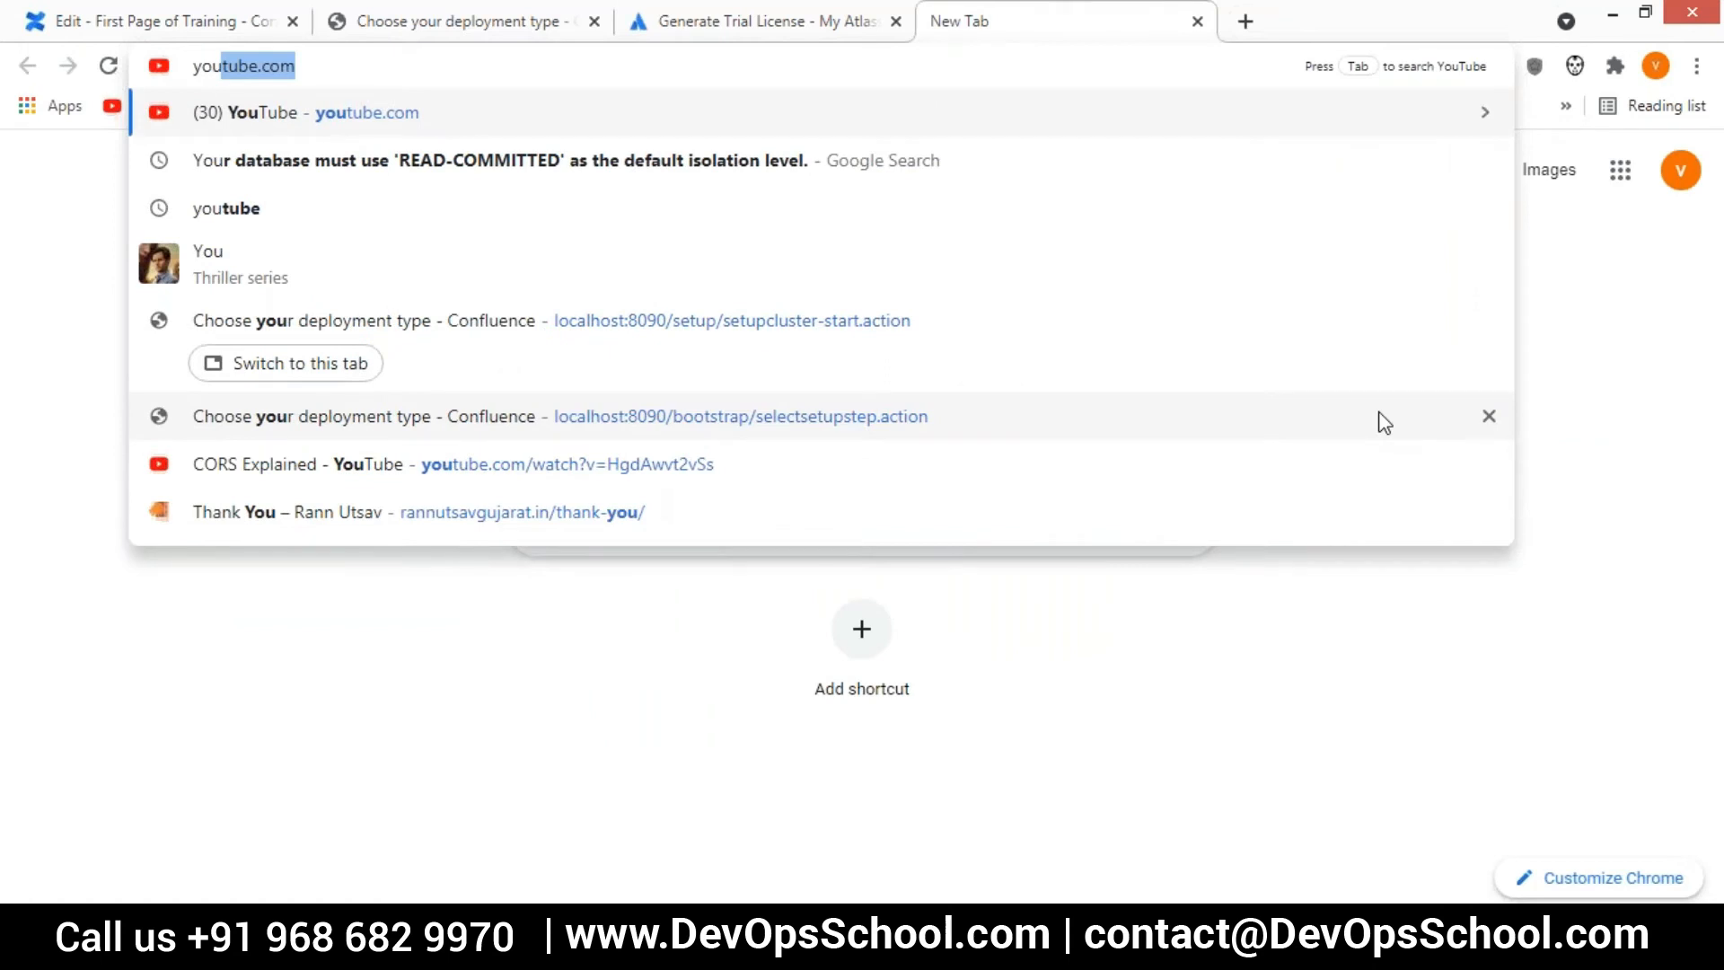
pyautogui.press('Return')
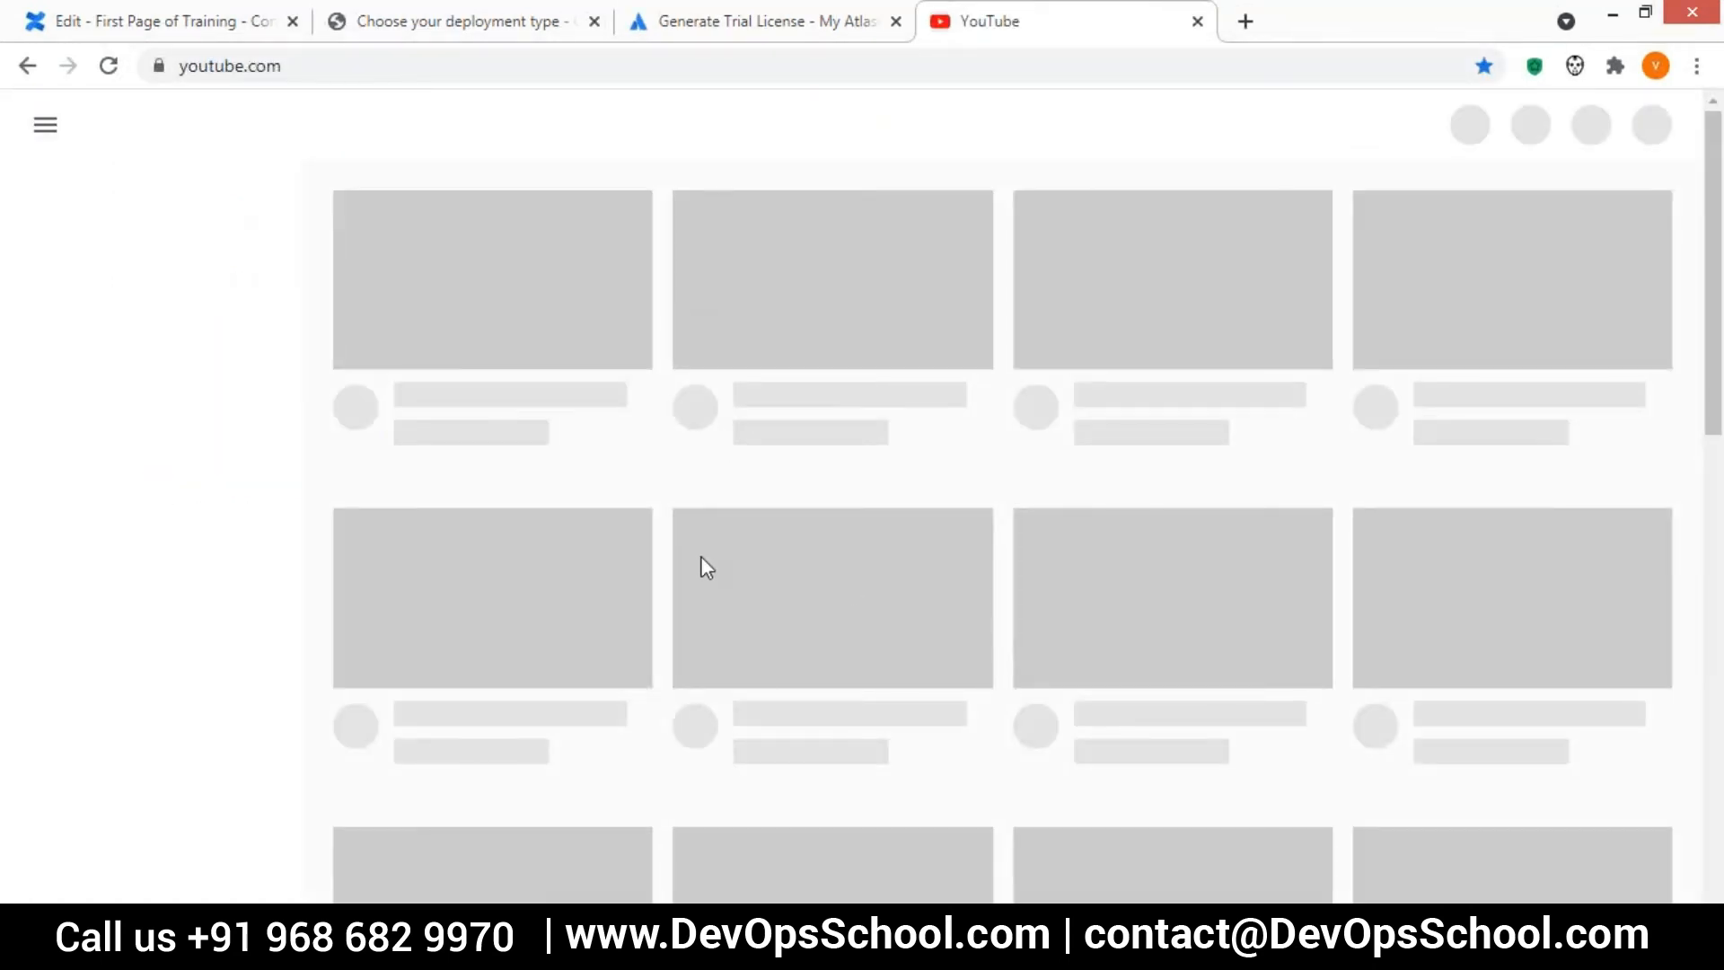
pyautogui.scroll(-5, 702, 566)
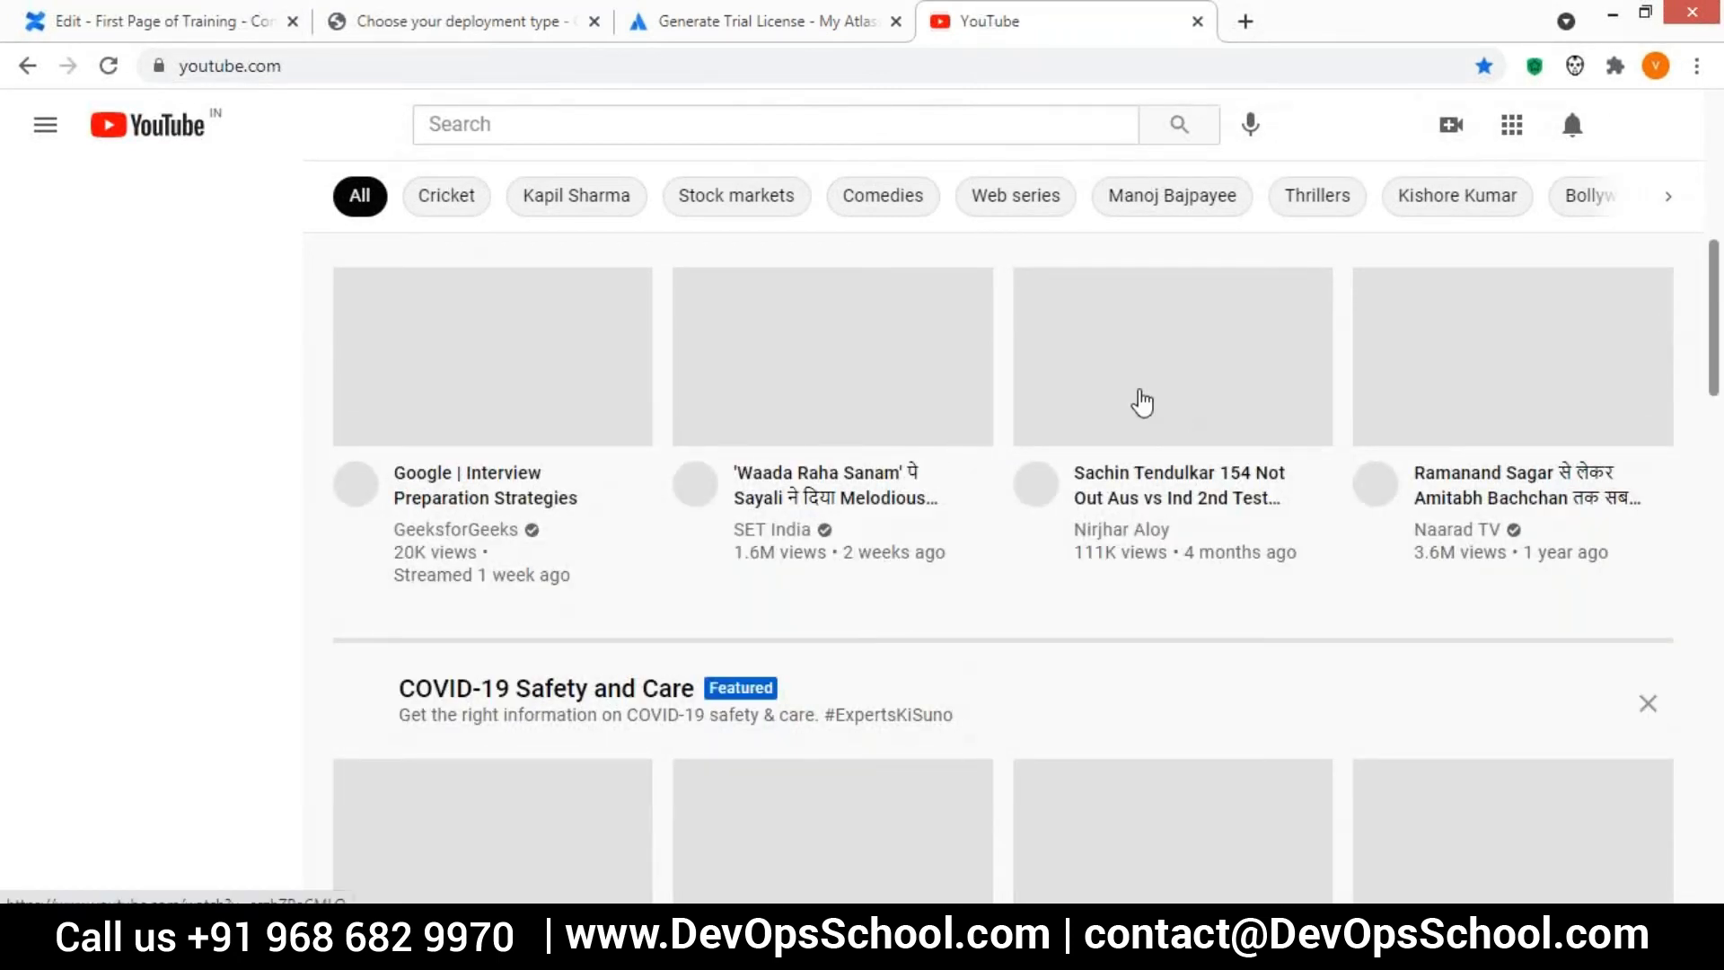
pyautogui.click(1142, 403)
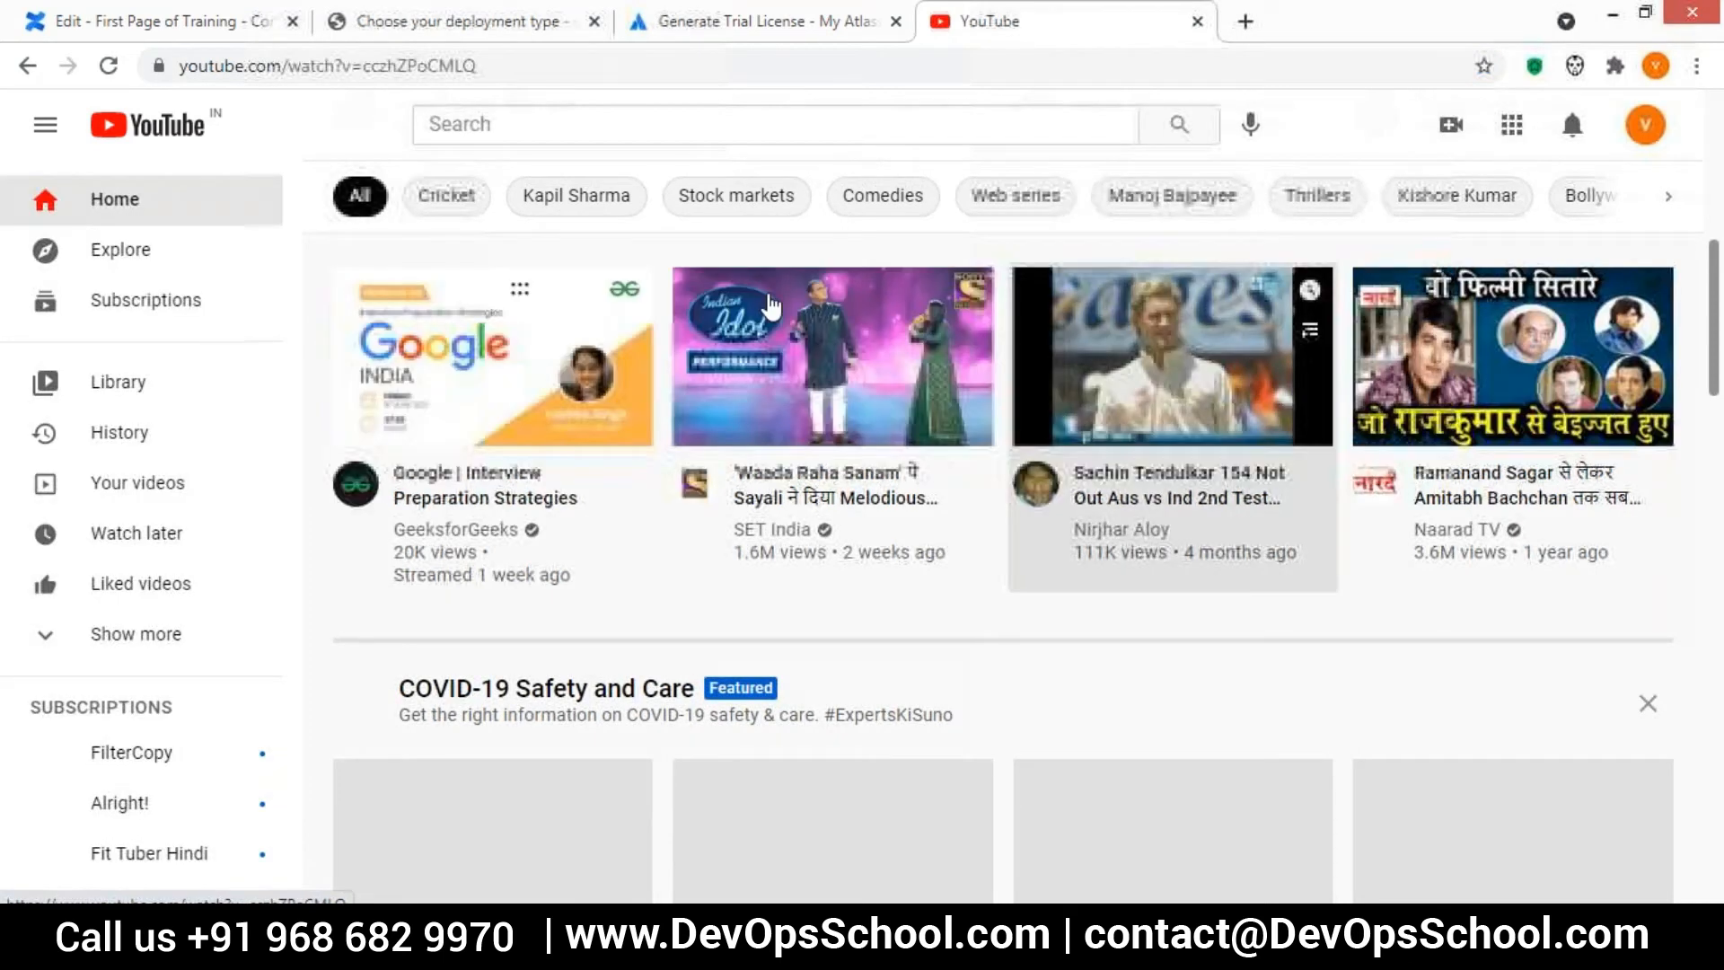
pyautogui.click(1204, 59)
# Return to the Confluence page editor and paste the copied YouTube address as the Widget Connector's website URL
pyautogui.click(801, 34)
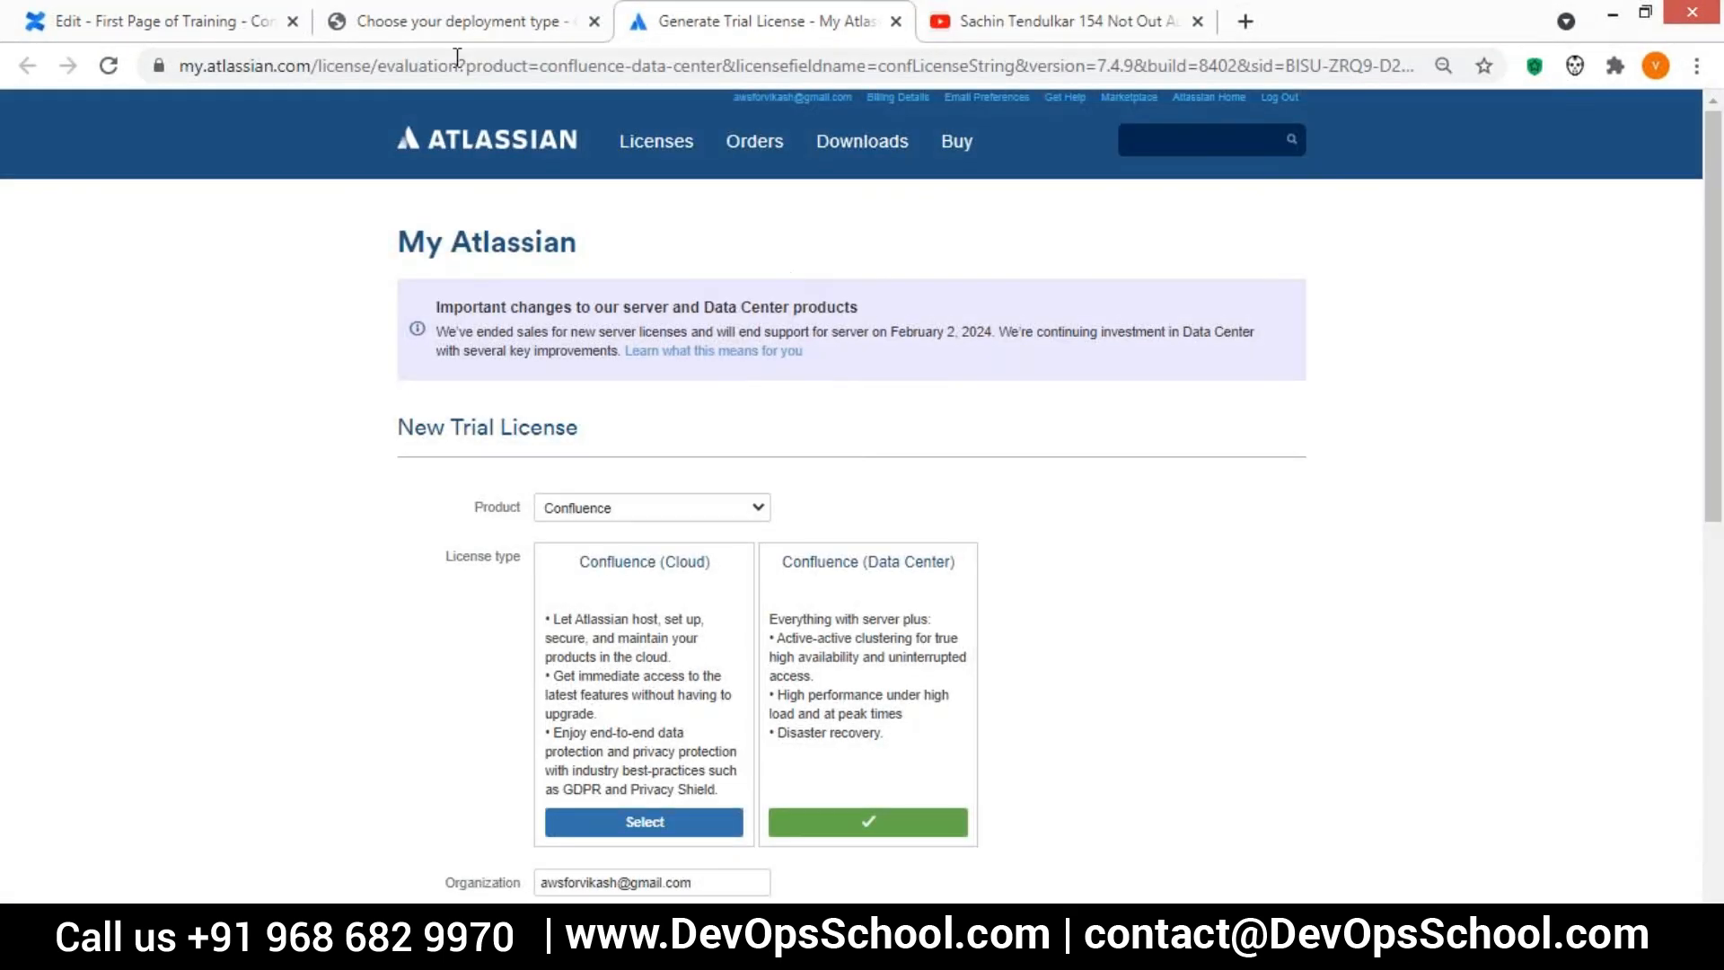
pyautogui.click(447, 22)
pyautogui.click(218, 24)
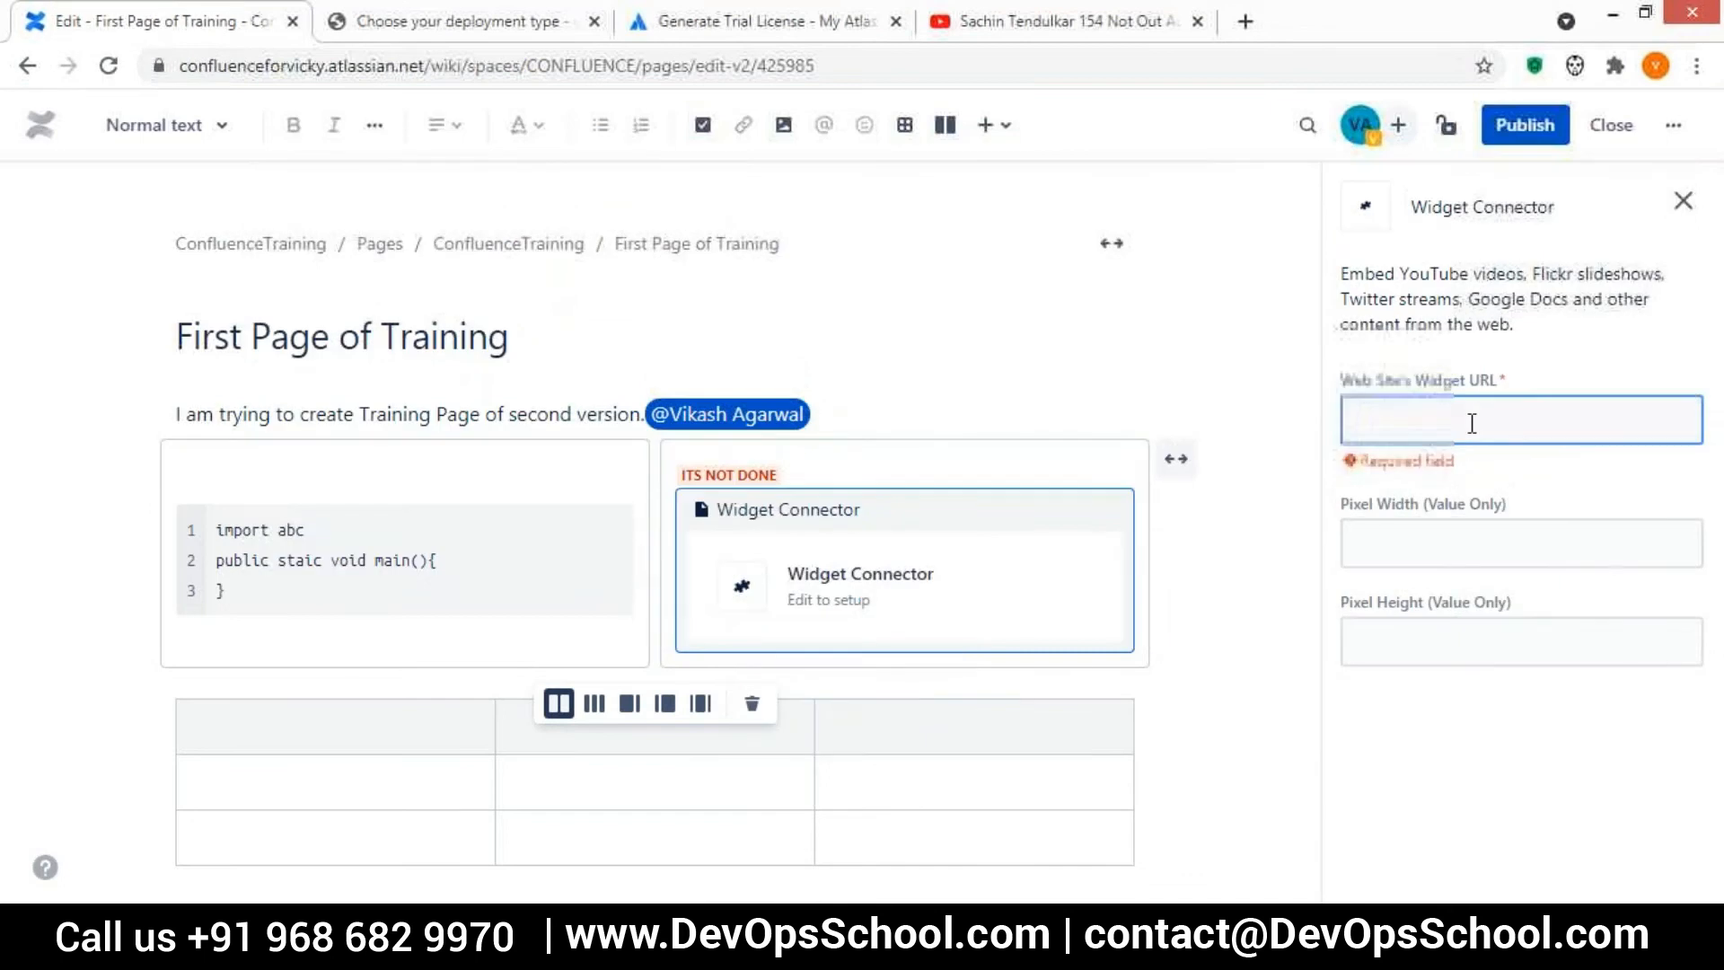
pyautogui.hotkey('ctrl', 'v')
# Set the embedded video's pixel width to 100 and its pixel height to 100
pyautogui.click(1458, 530)
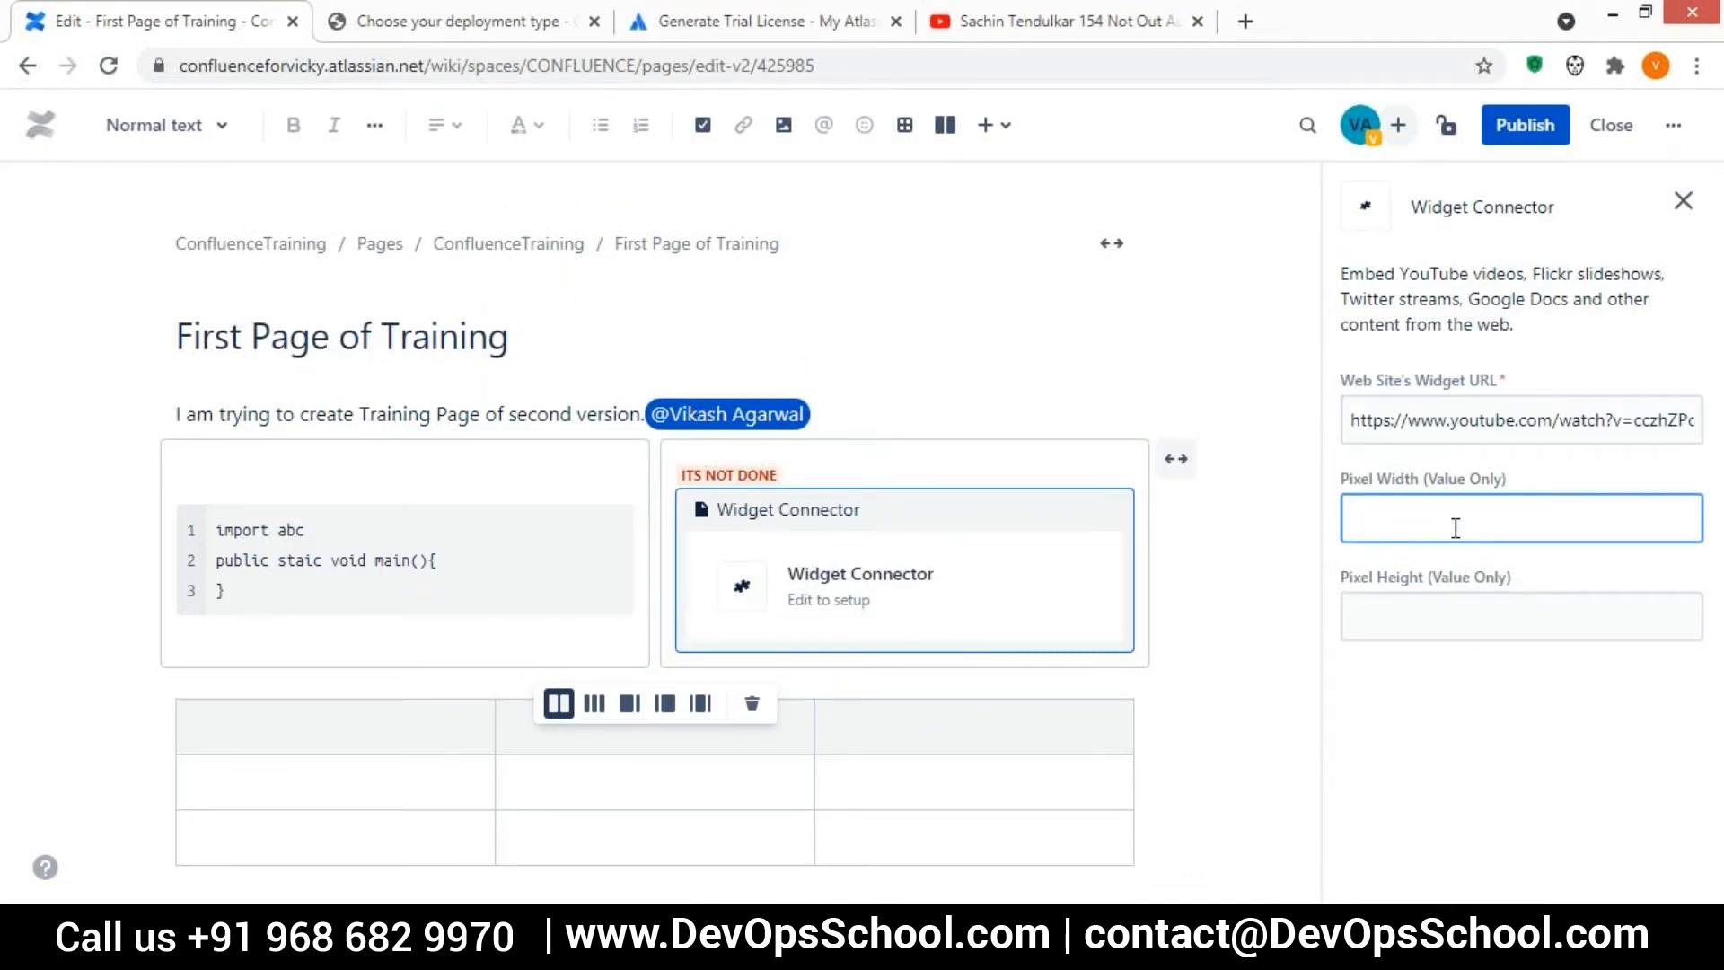
pyautogui.moveTo(1382, 518); pyautogui.dragTo(1350, 519)
pyautogui.write('100')
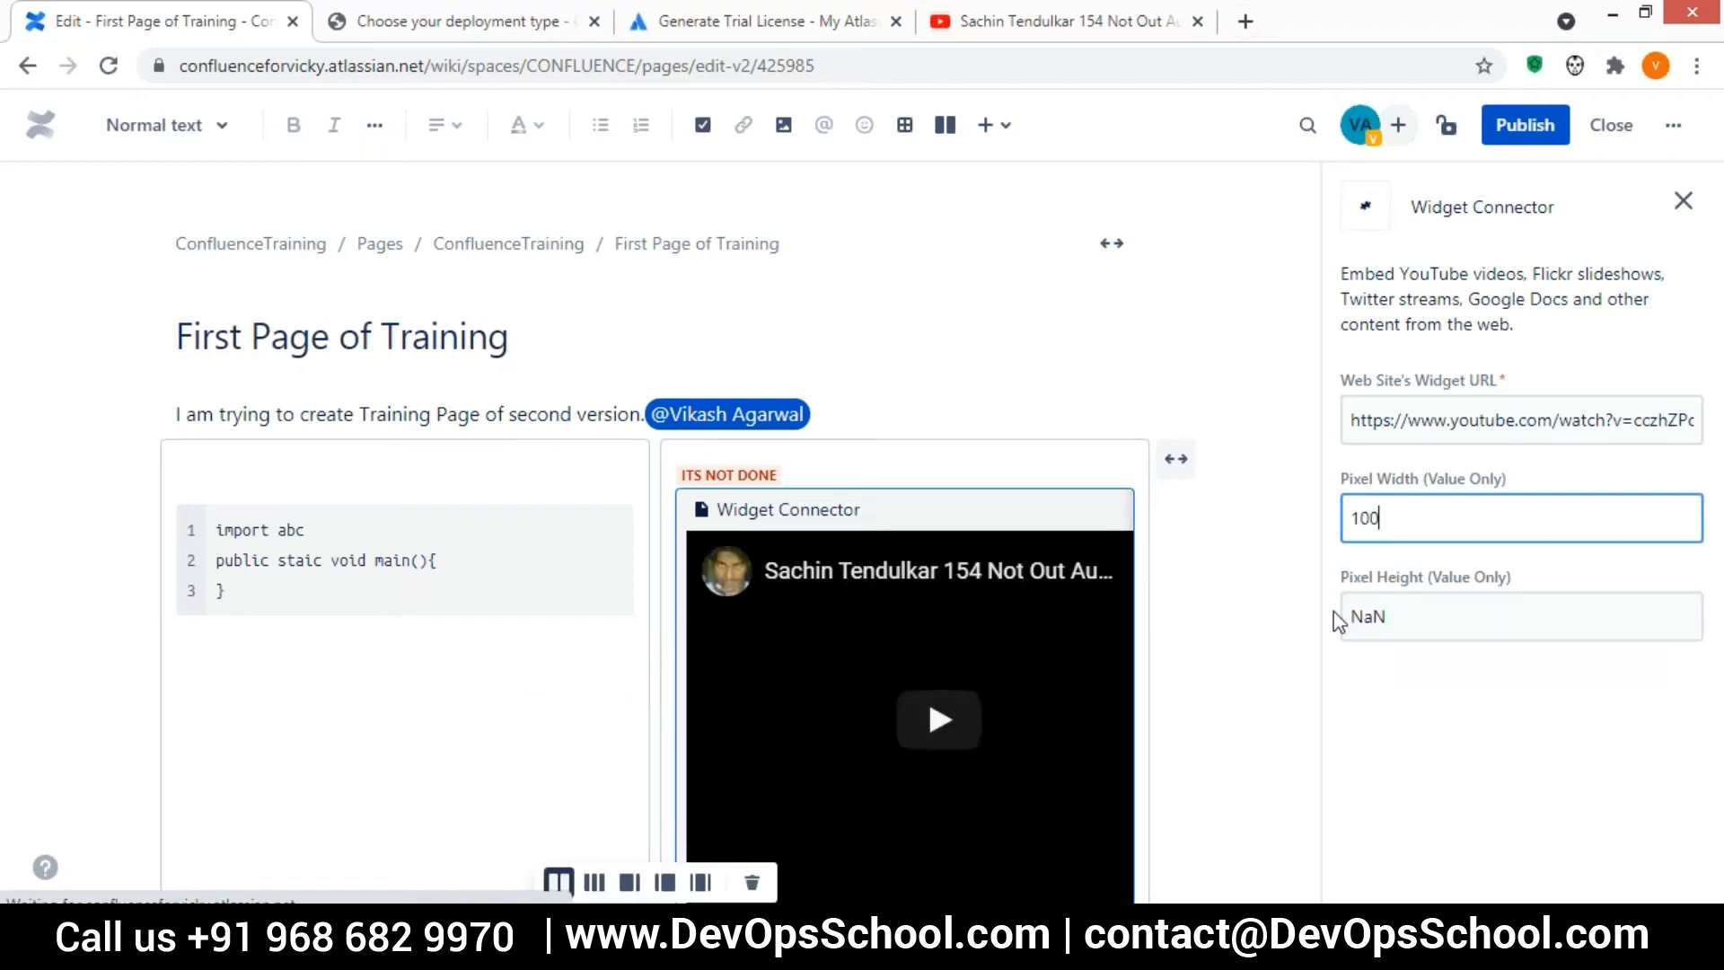
pyautogui.moveTo(1393, 617); pyautogui.dragTo(1351, 617)
pyautogui.press('BackSpace')
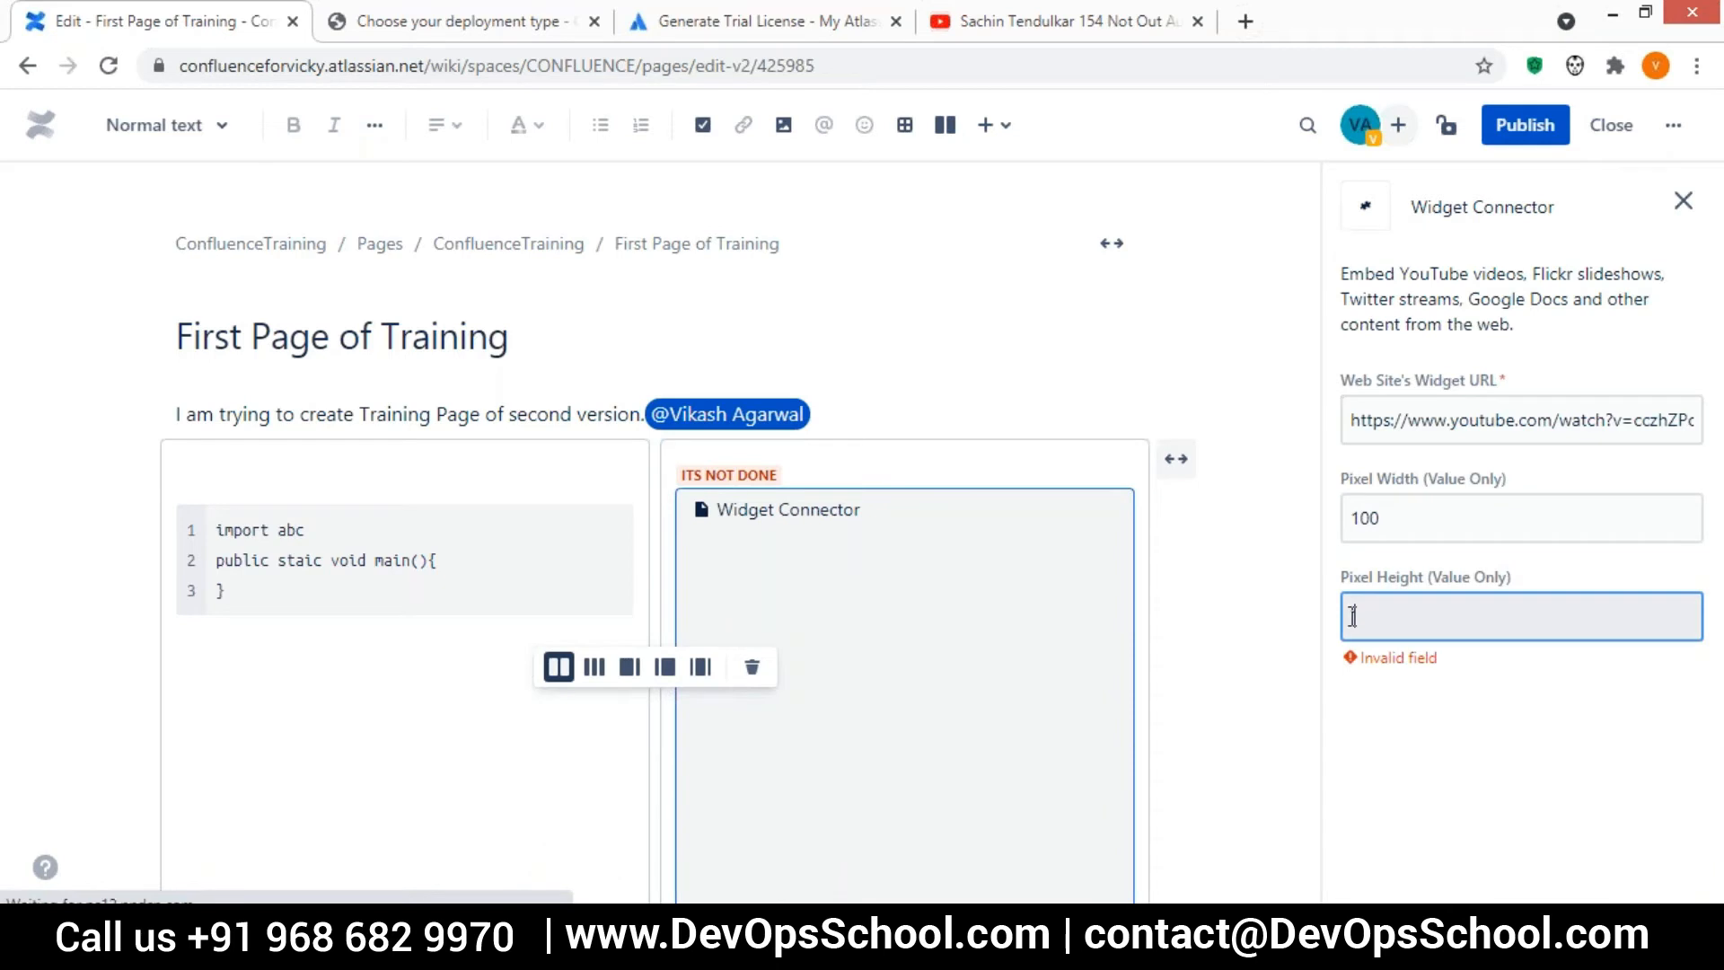
pyautogui.write('10')
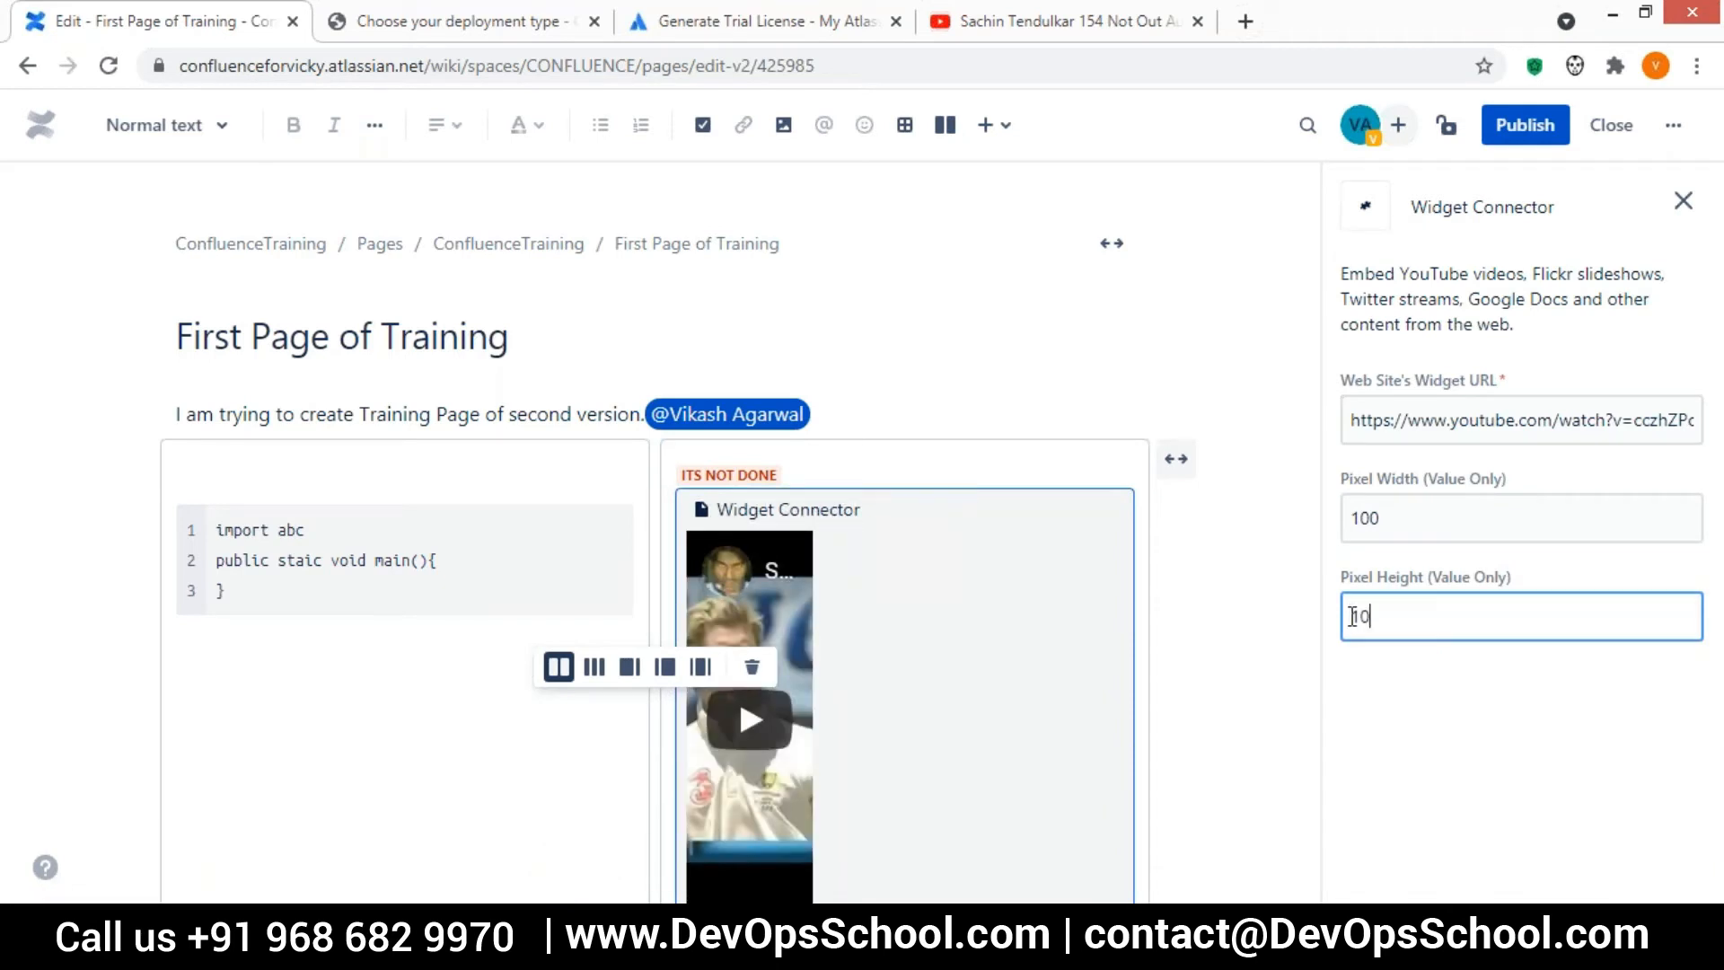
pyautogui.write('0')
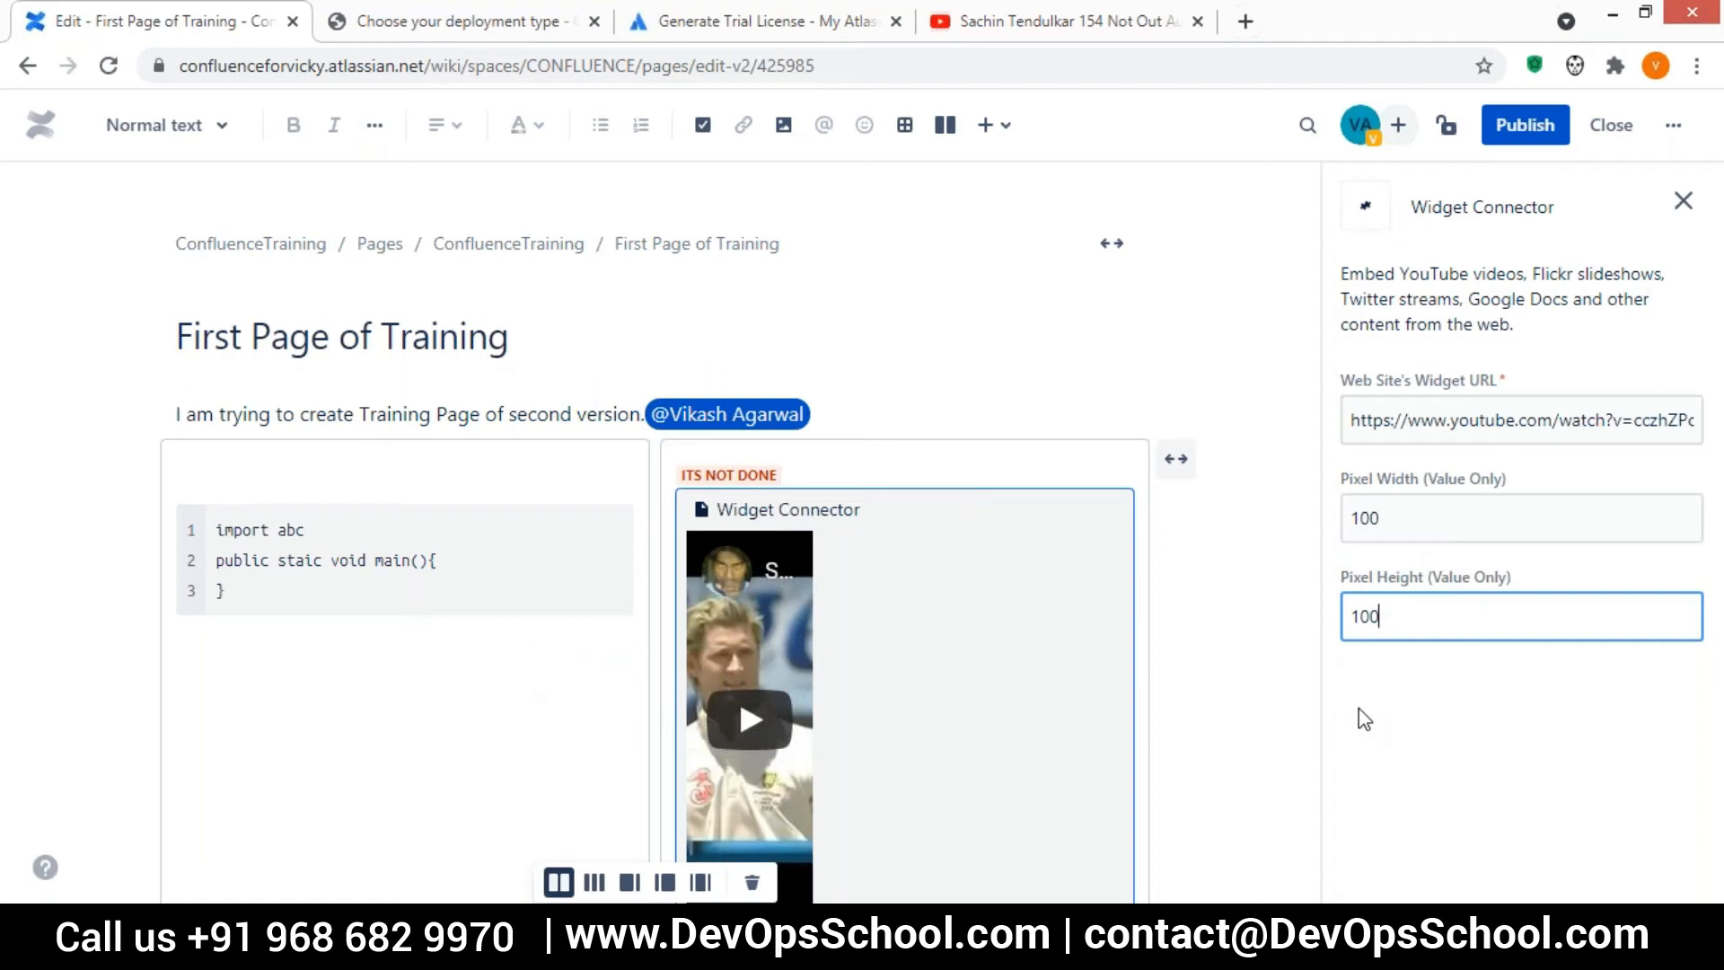
pyautogui.click(1388, 709)
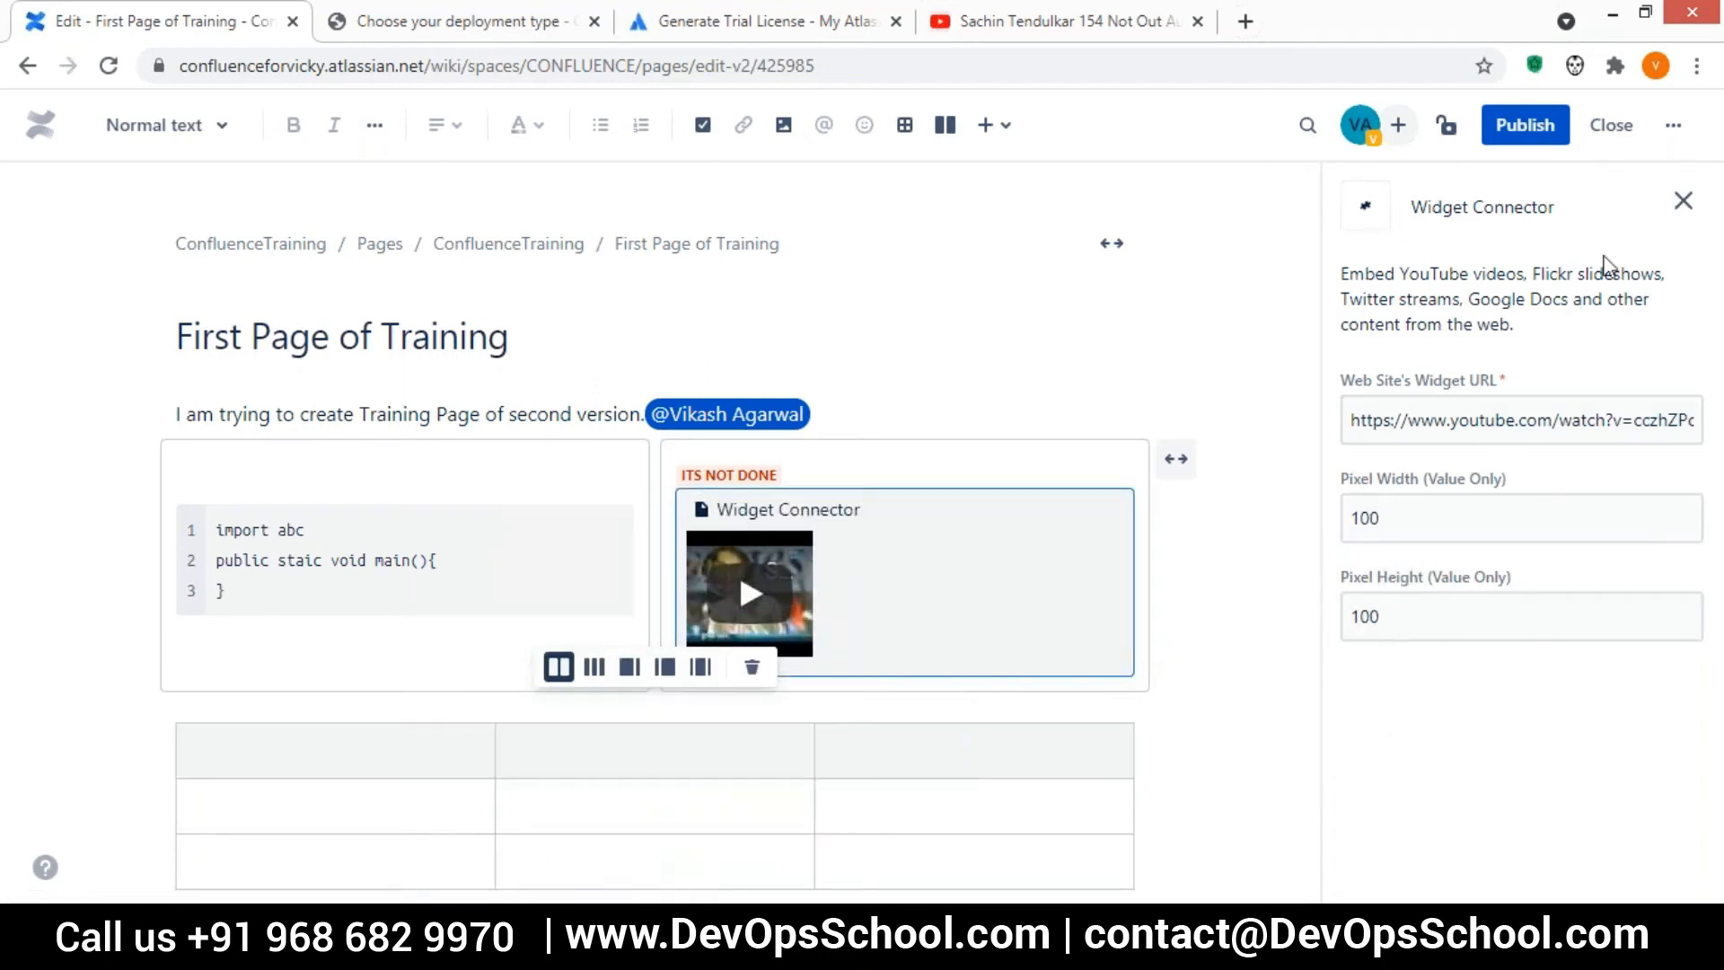
# Publish the page with the embedded video and reopen it for editing
pyautogui.click(1524, 142)
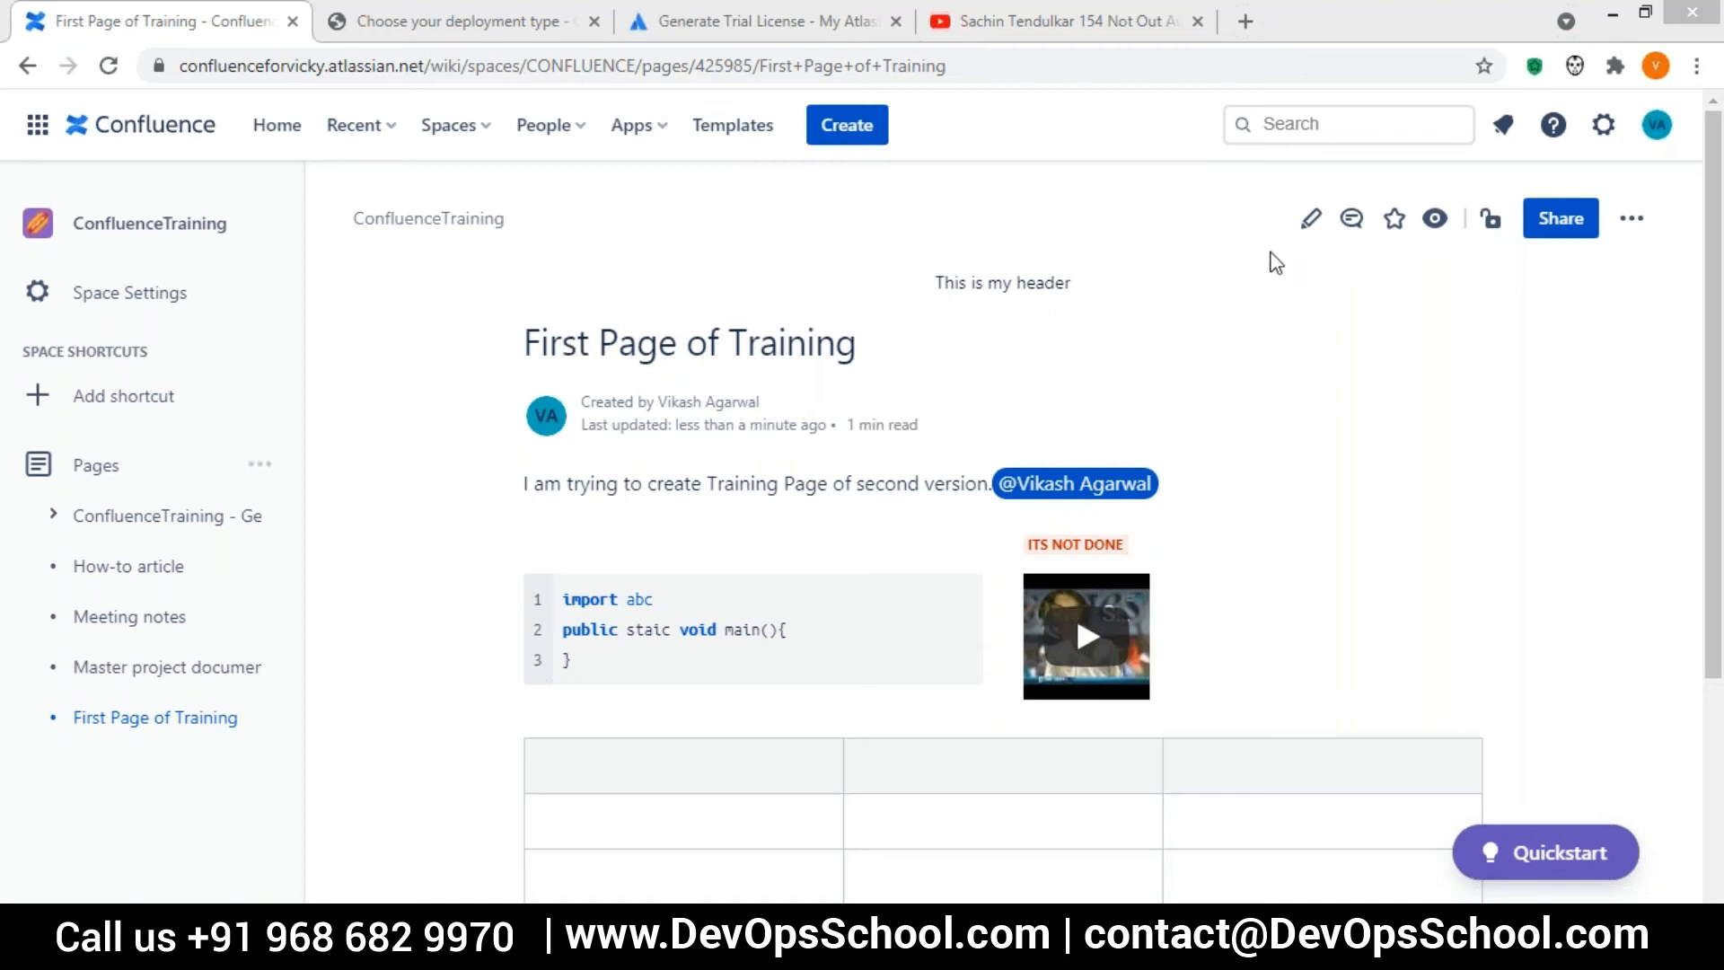
pyautogui.click(1312, 223)
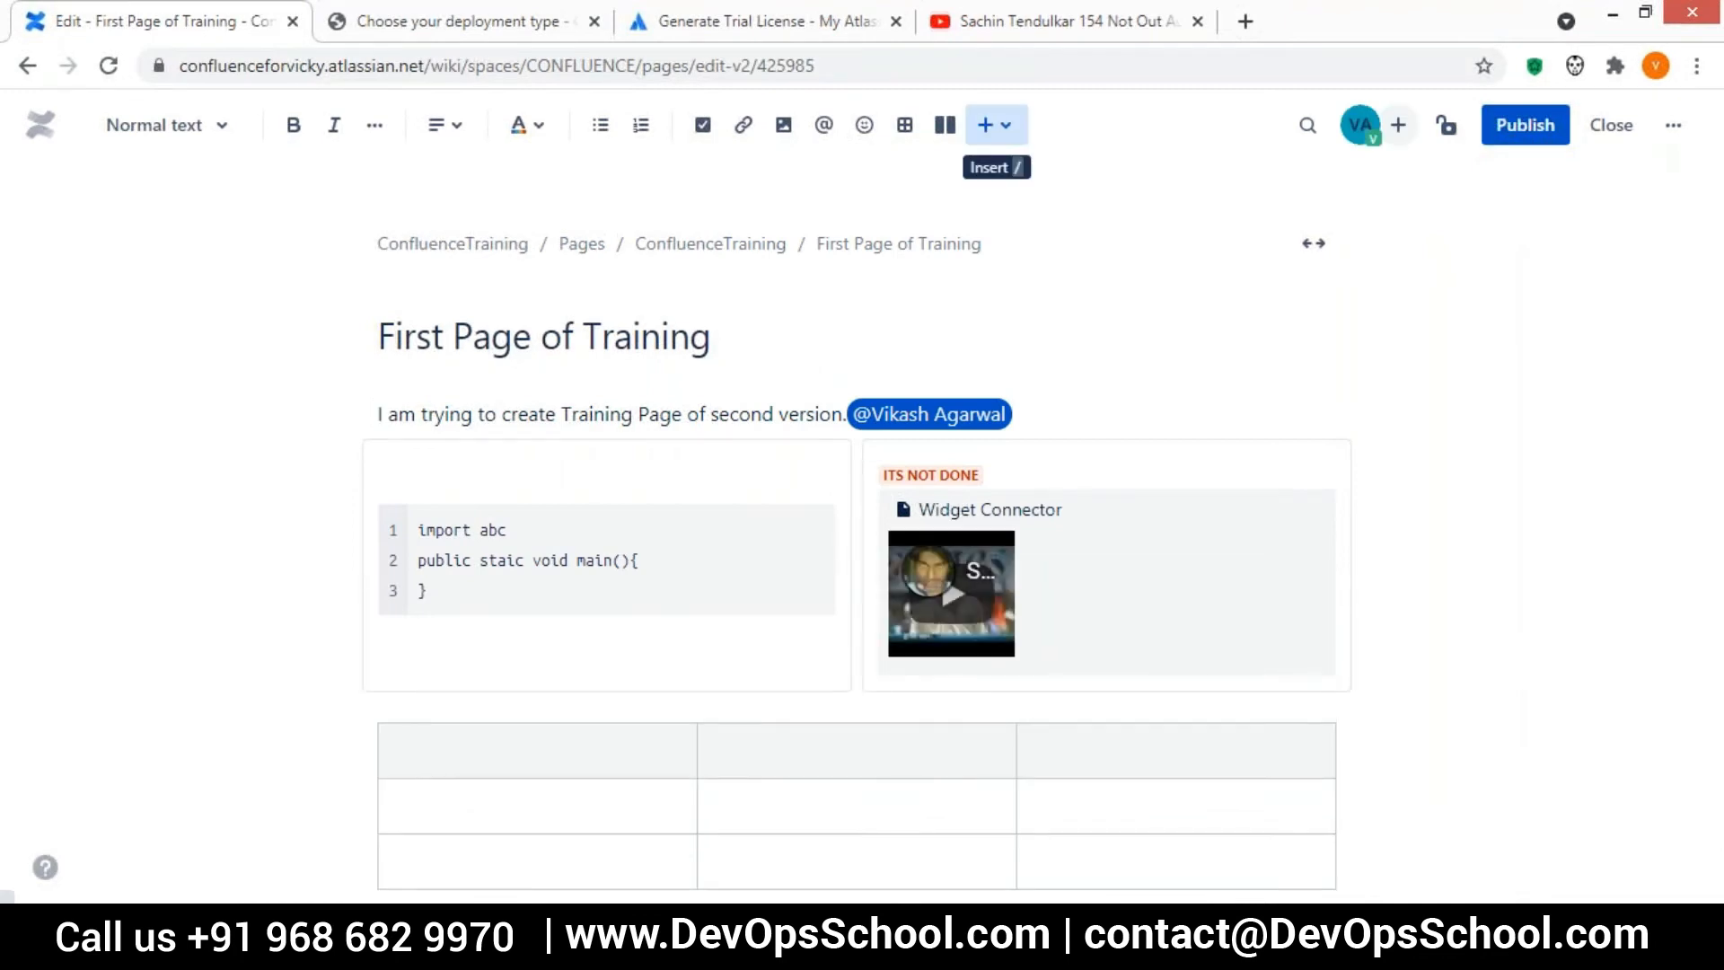
# Try inserting the Jira element twice, cancelling the dialog for connecting Confluence to JIRA each time
pyautogui.click(988, 125)
pyautogui.write('jira')
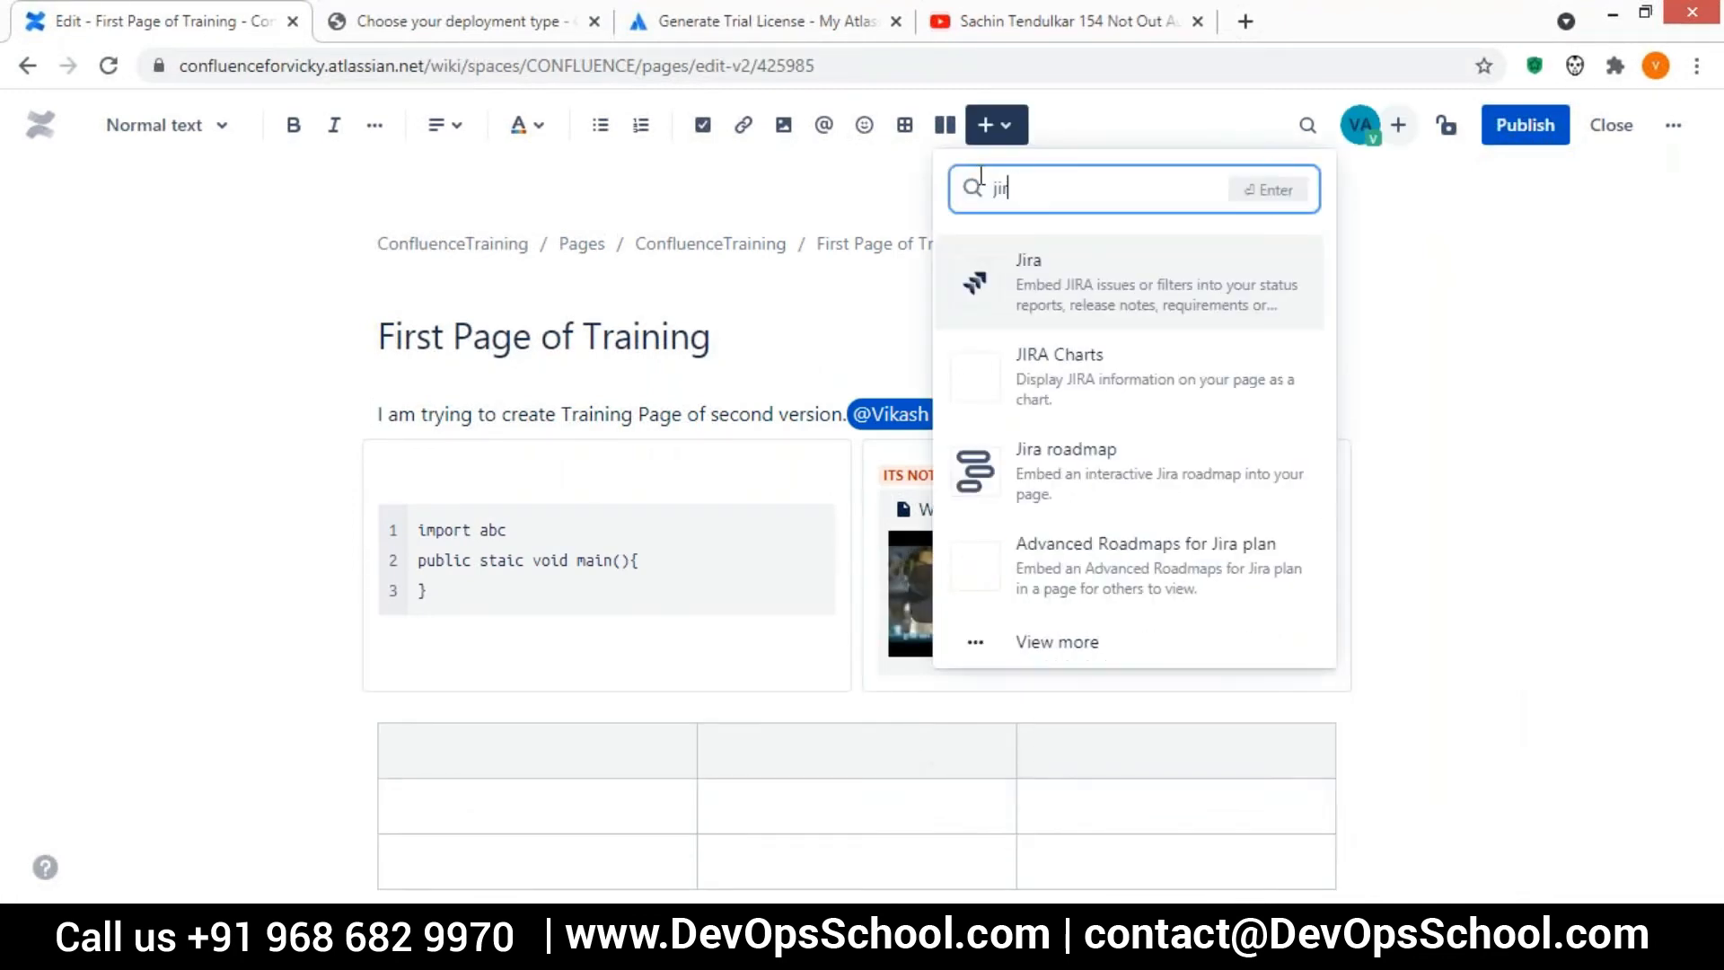
pyautogui.click(1041, 291)
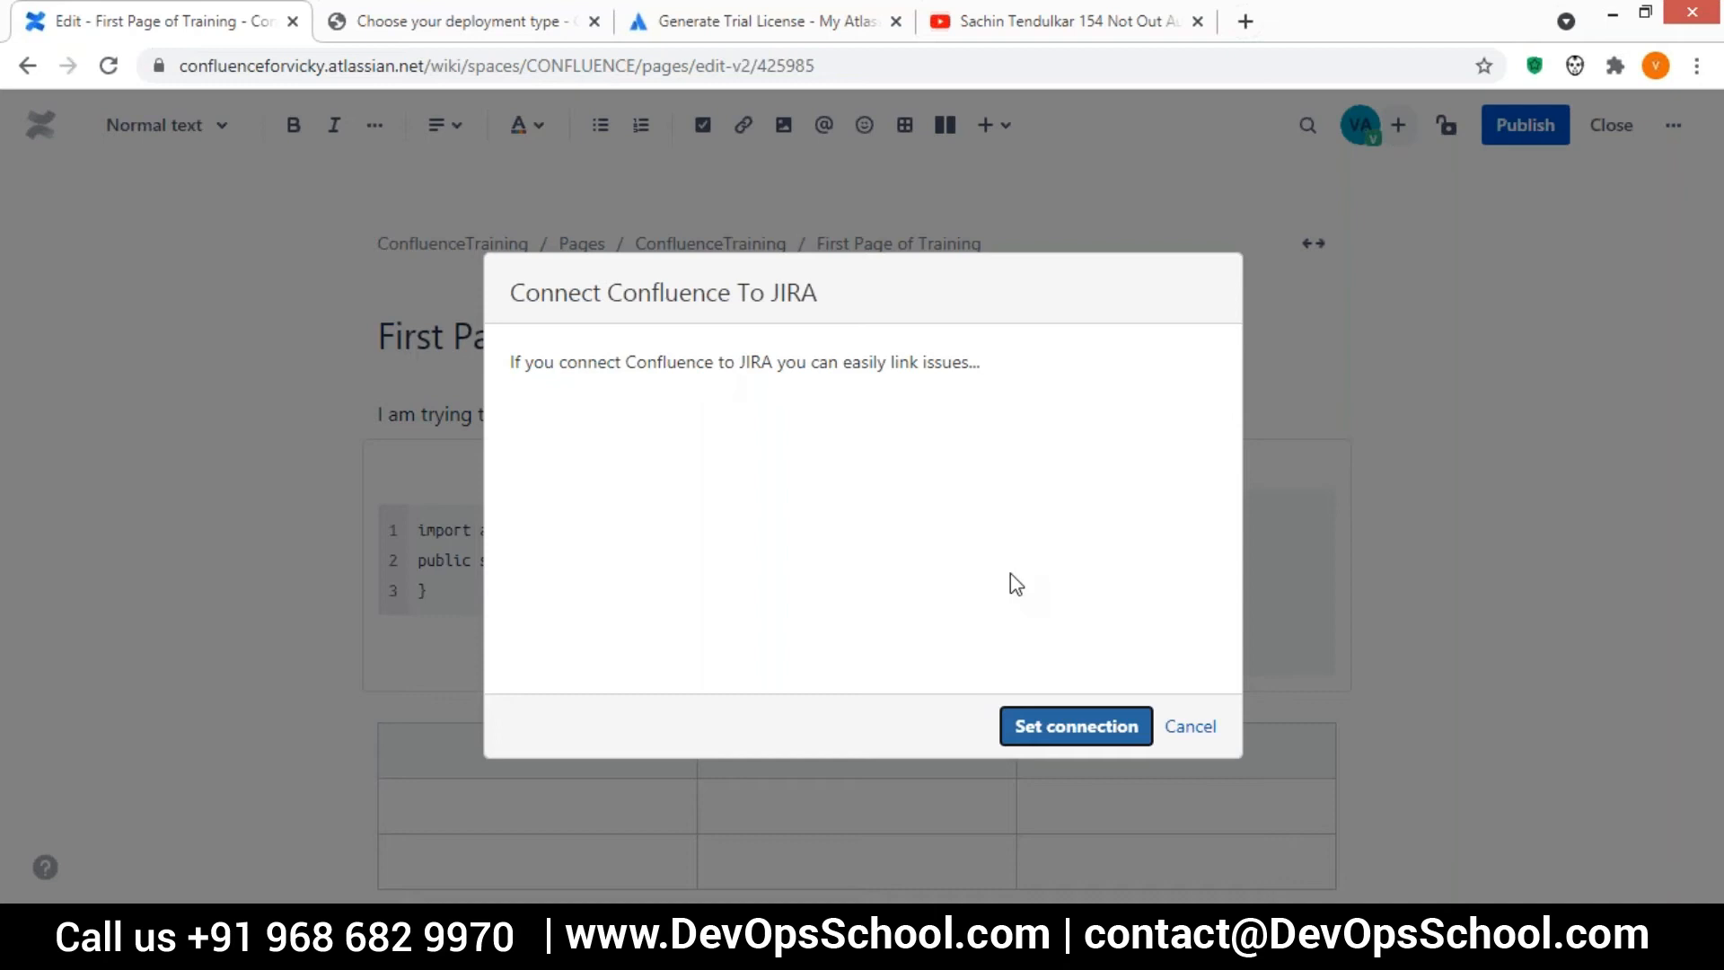
pyautogui.click(1190, 729)
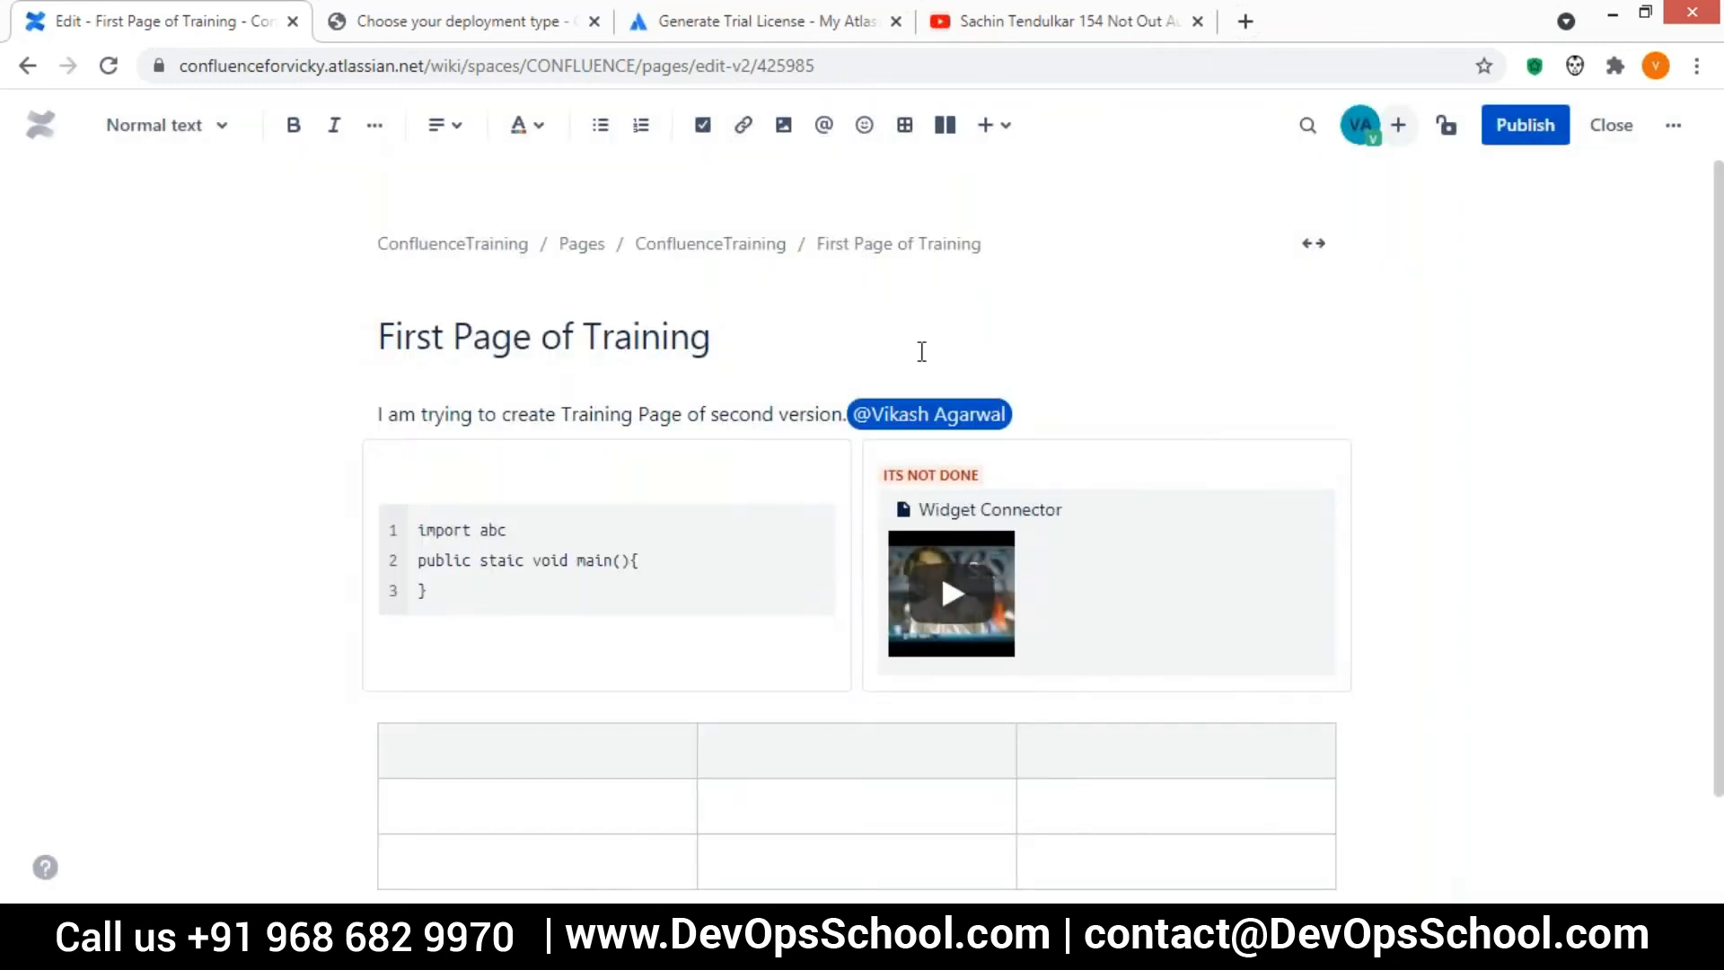
pyautogui.click(990, 128)
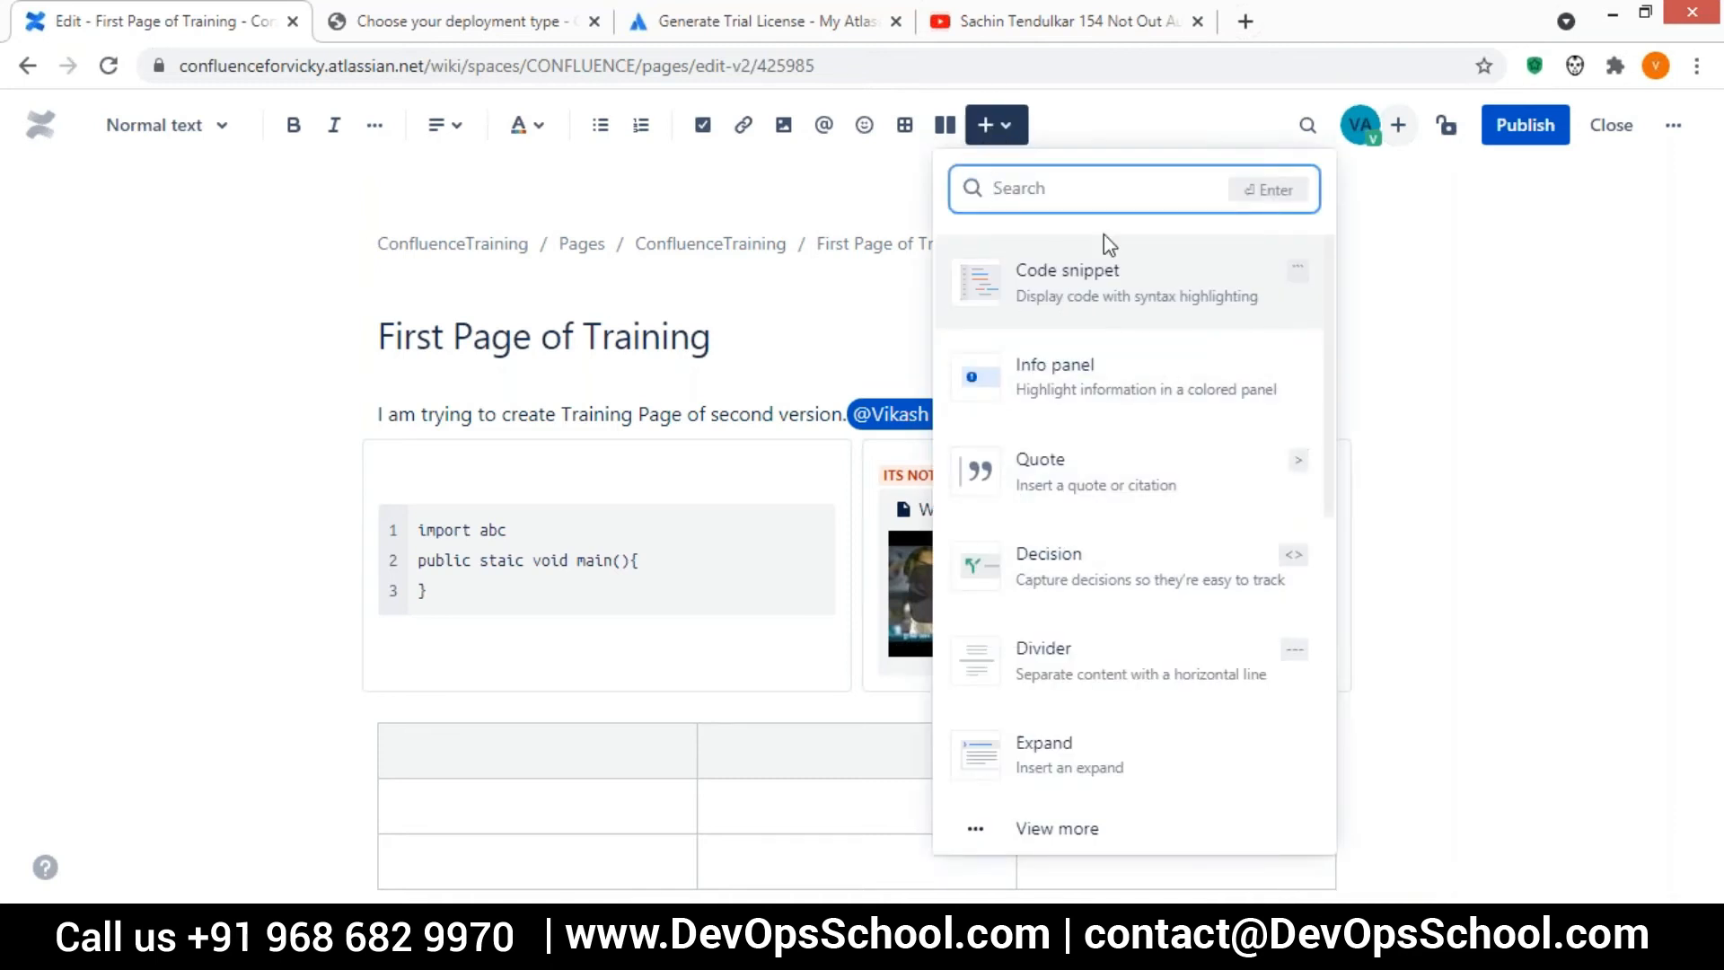
pyautogui.write('jir')
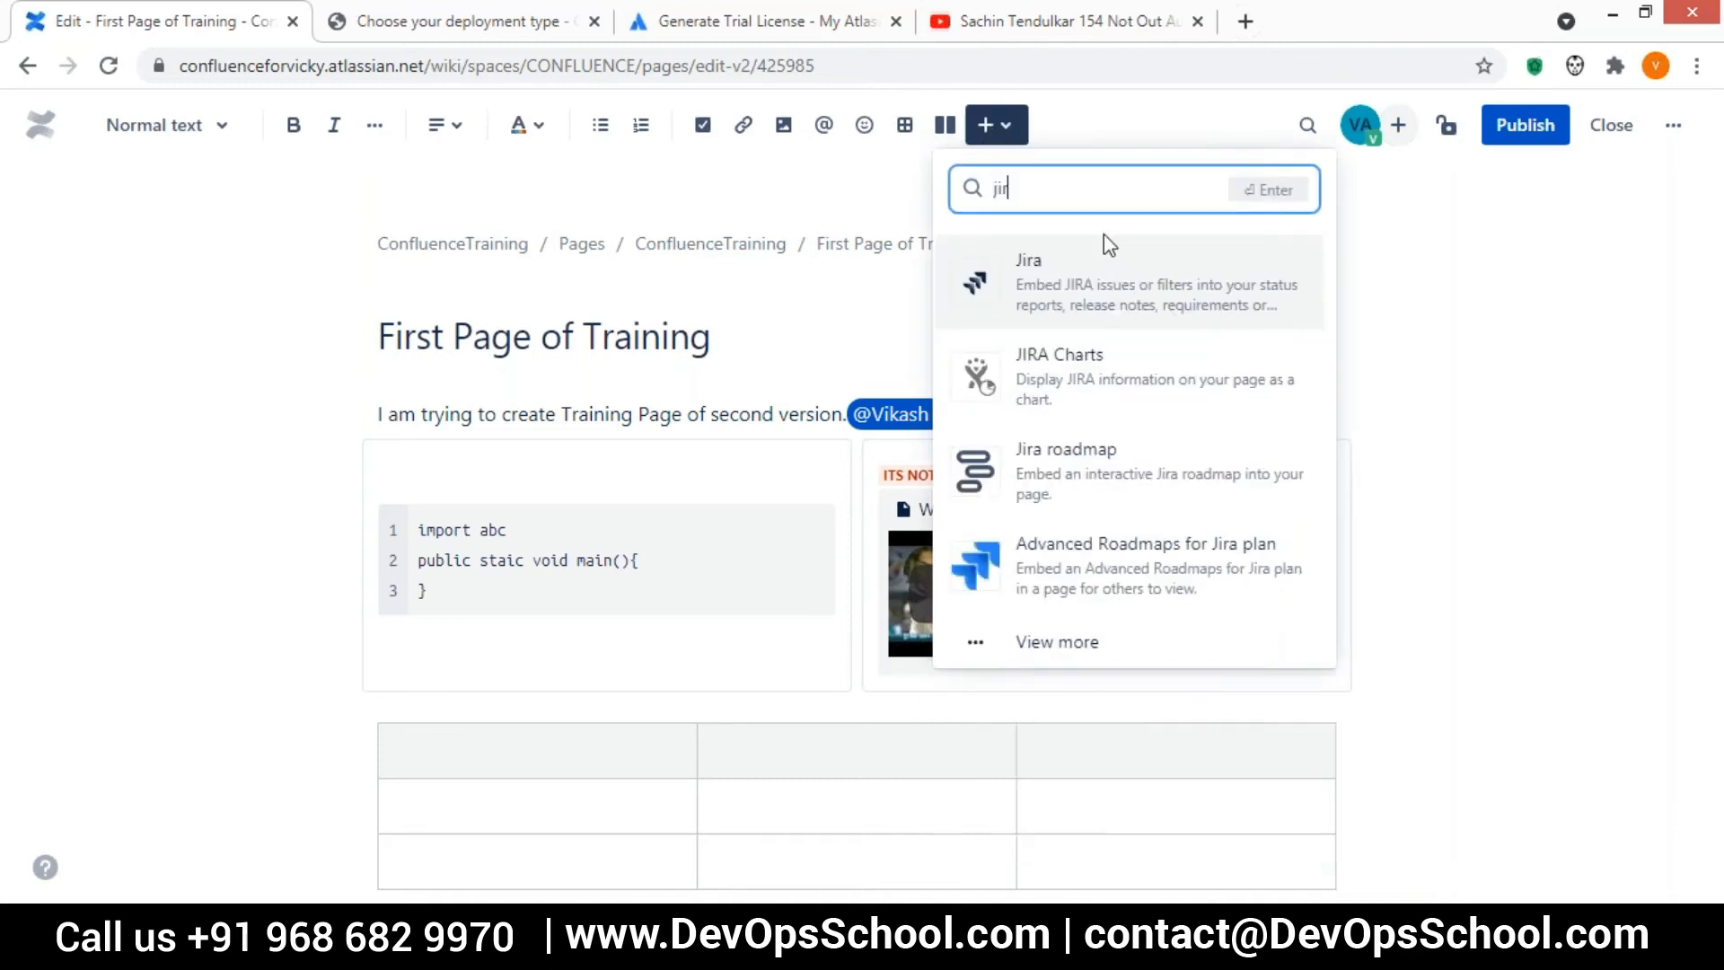
pyautogui.click(1062, 284)
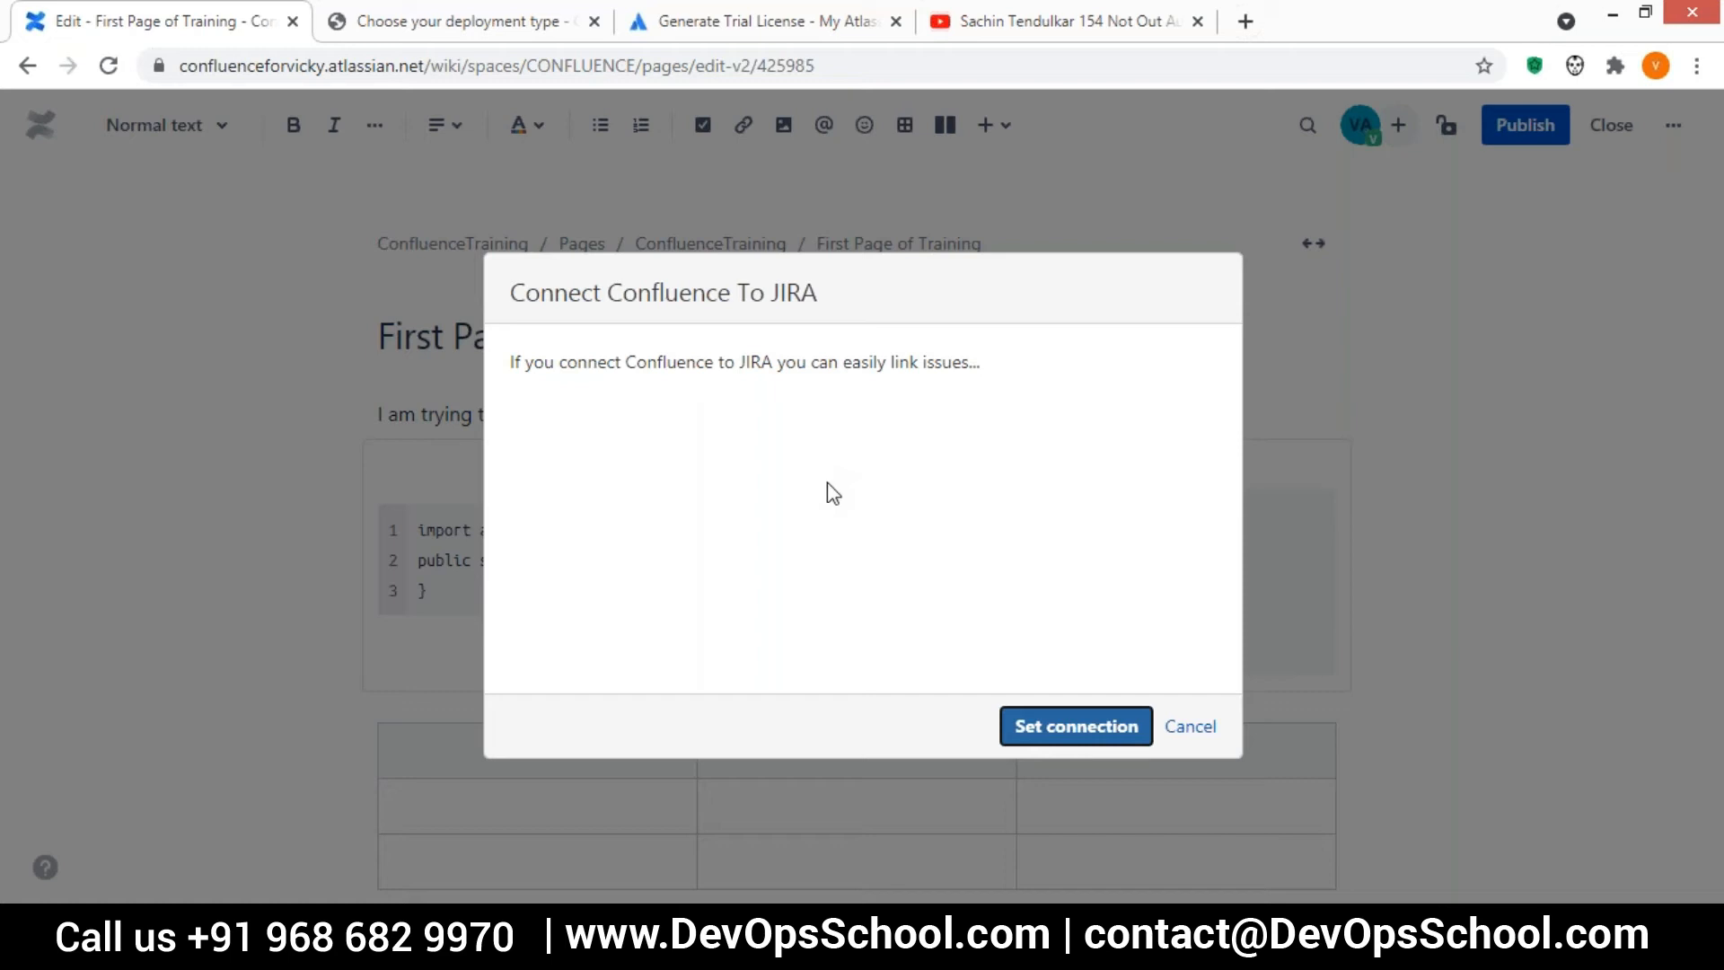
pyautogui.click(1193, 727)
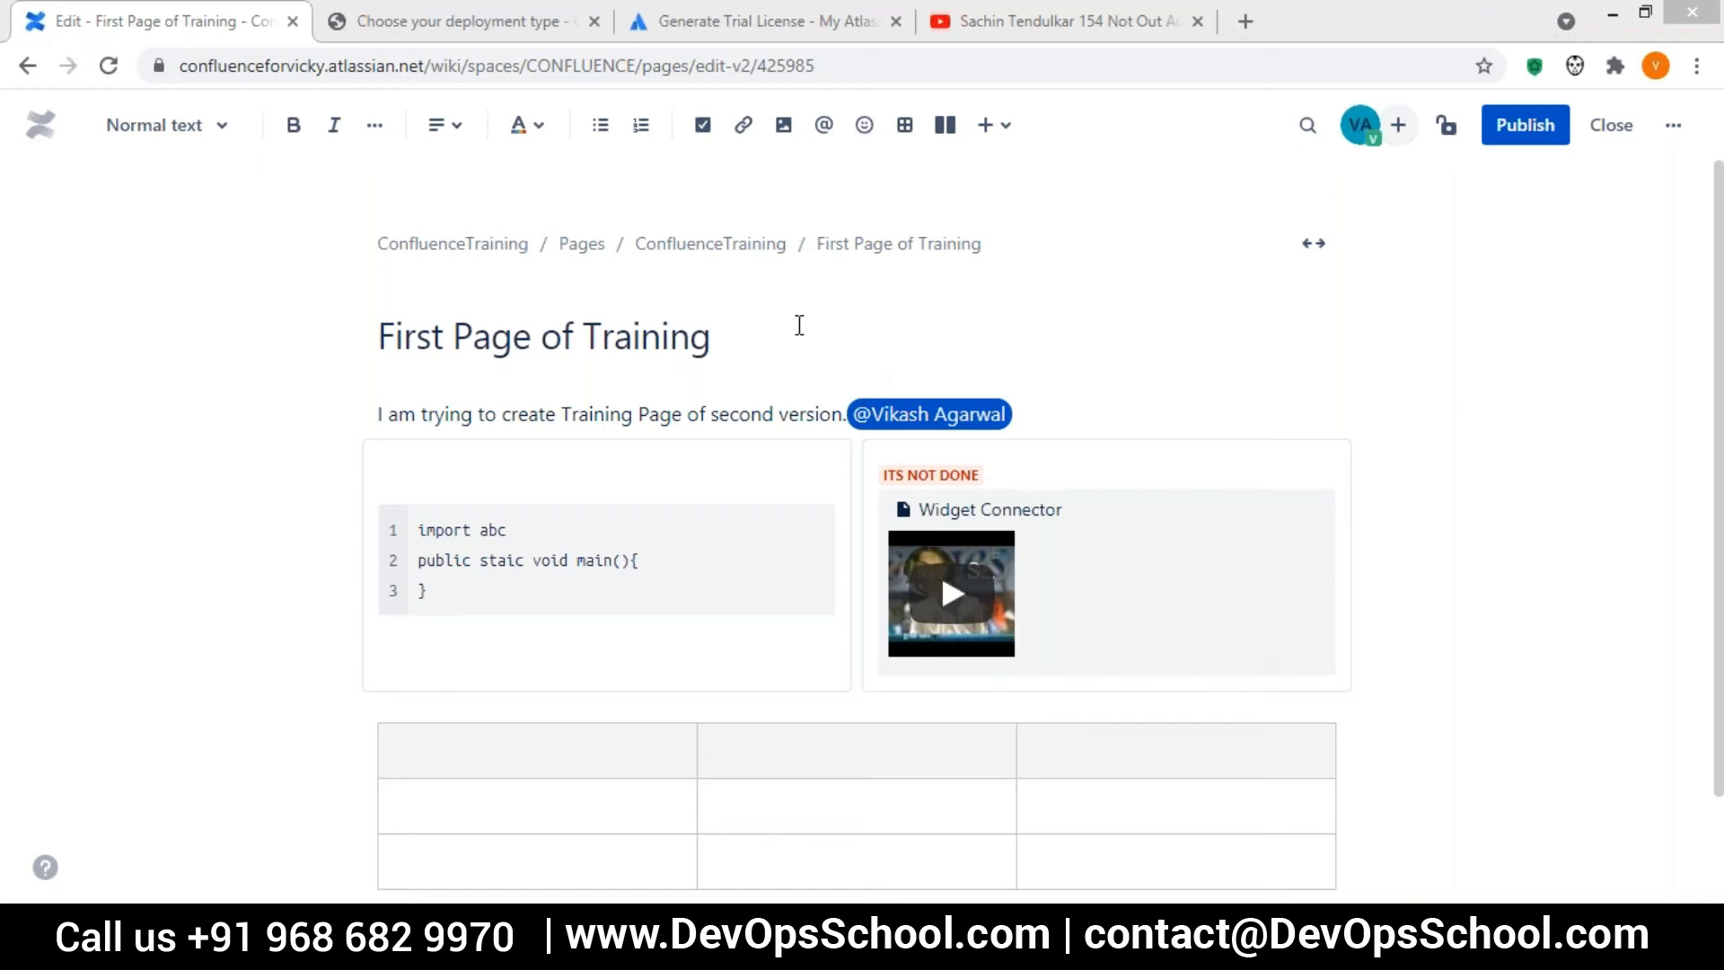
pyautogui.click(709, 340)
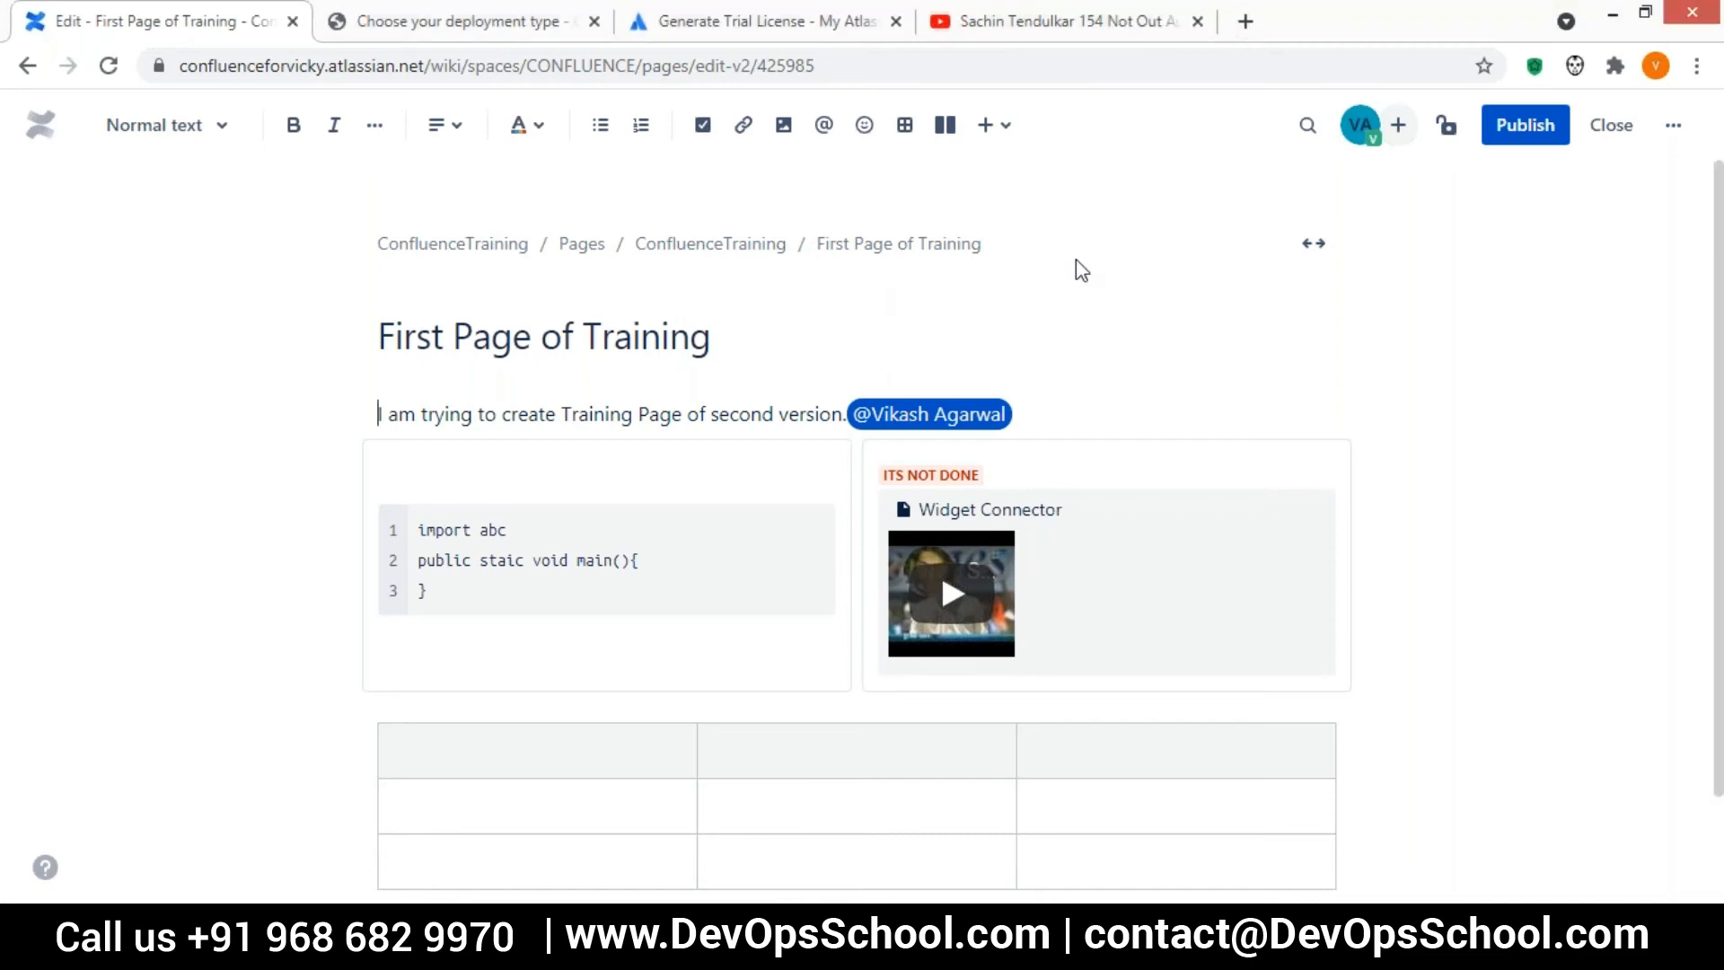
pyautogui.click(433, 31)
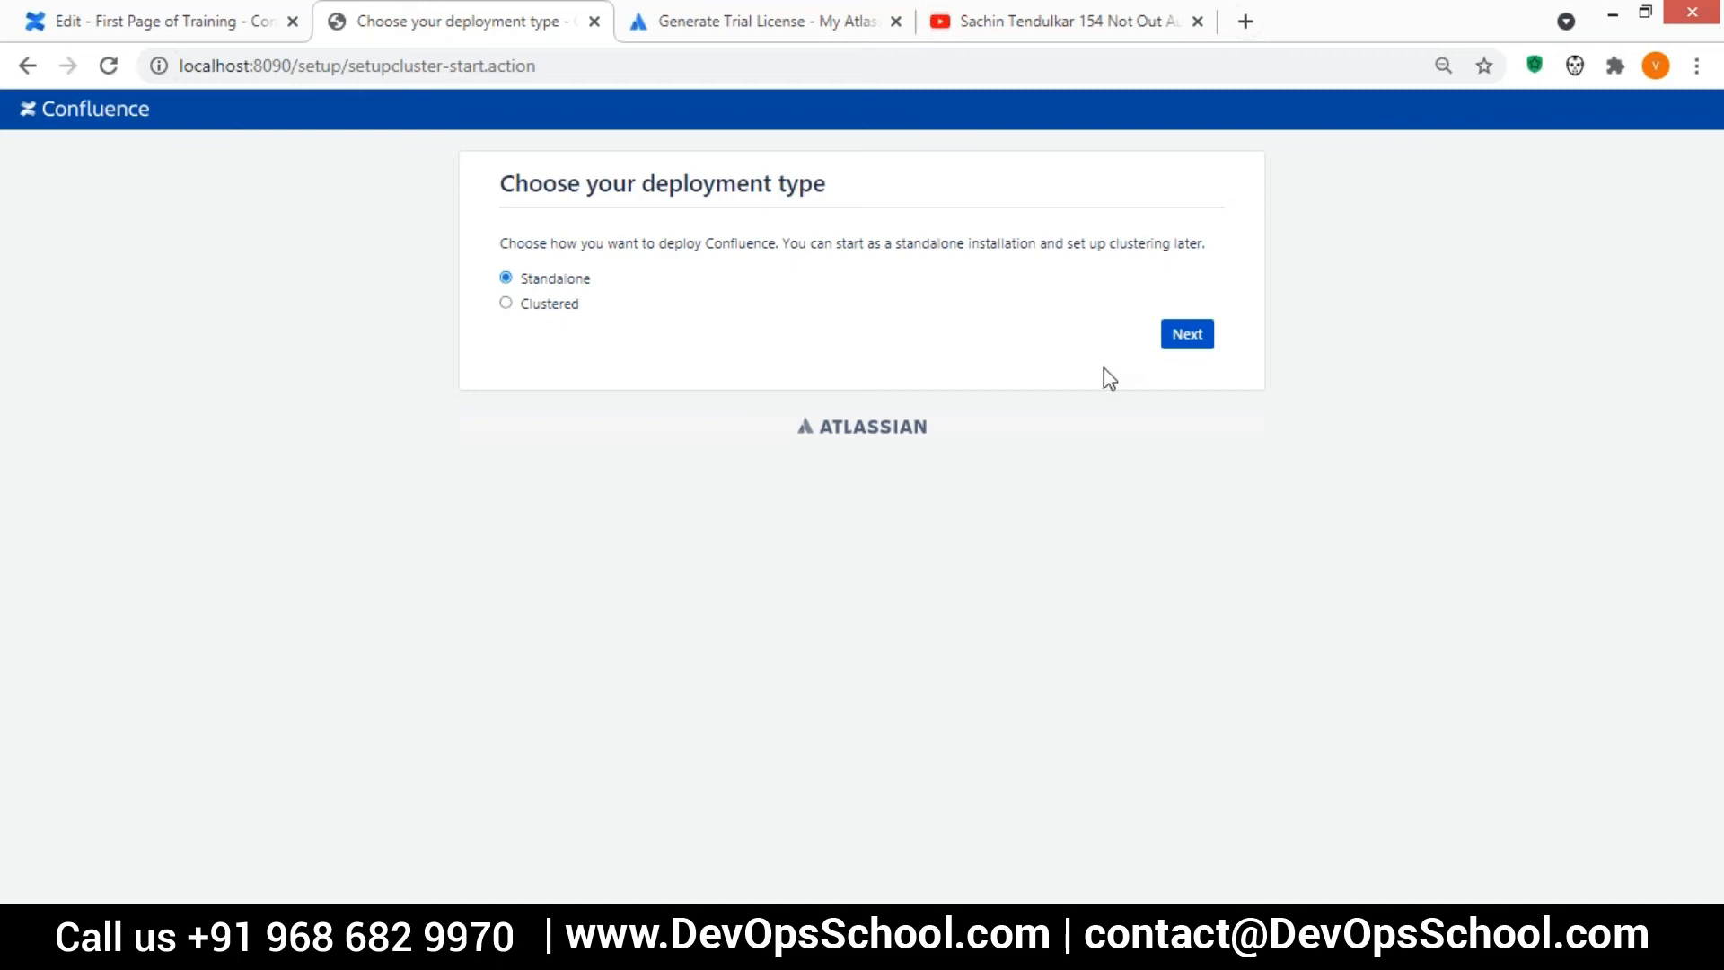
pyautogui.click(164, 34)
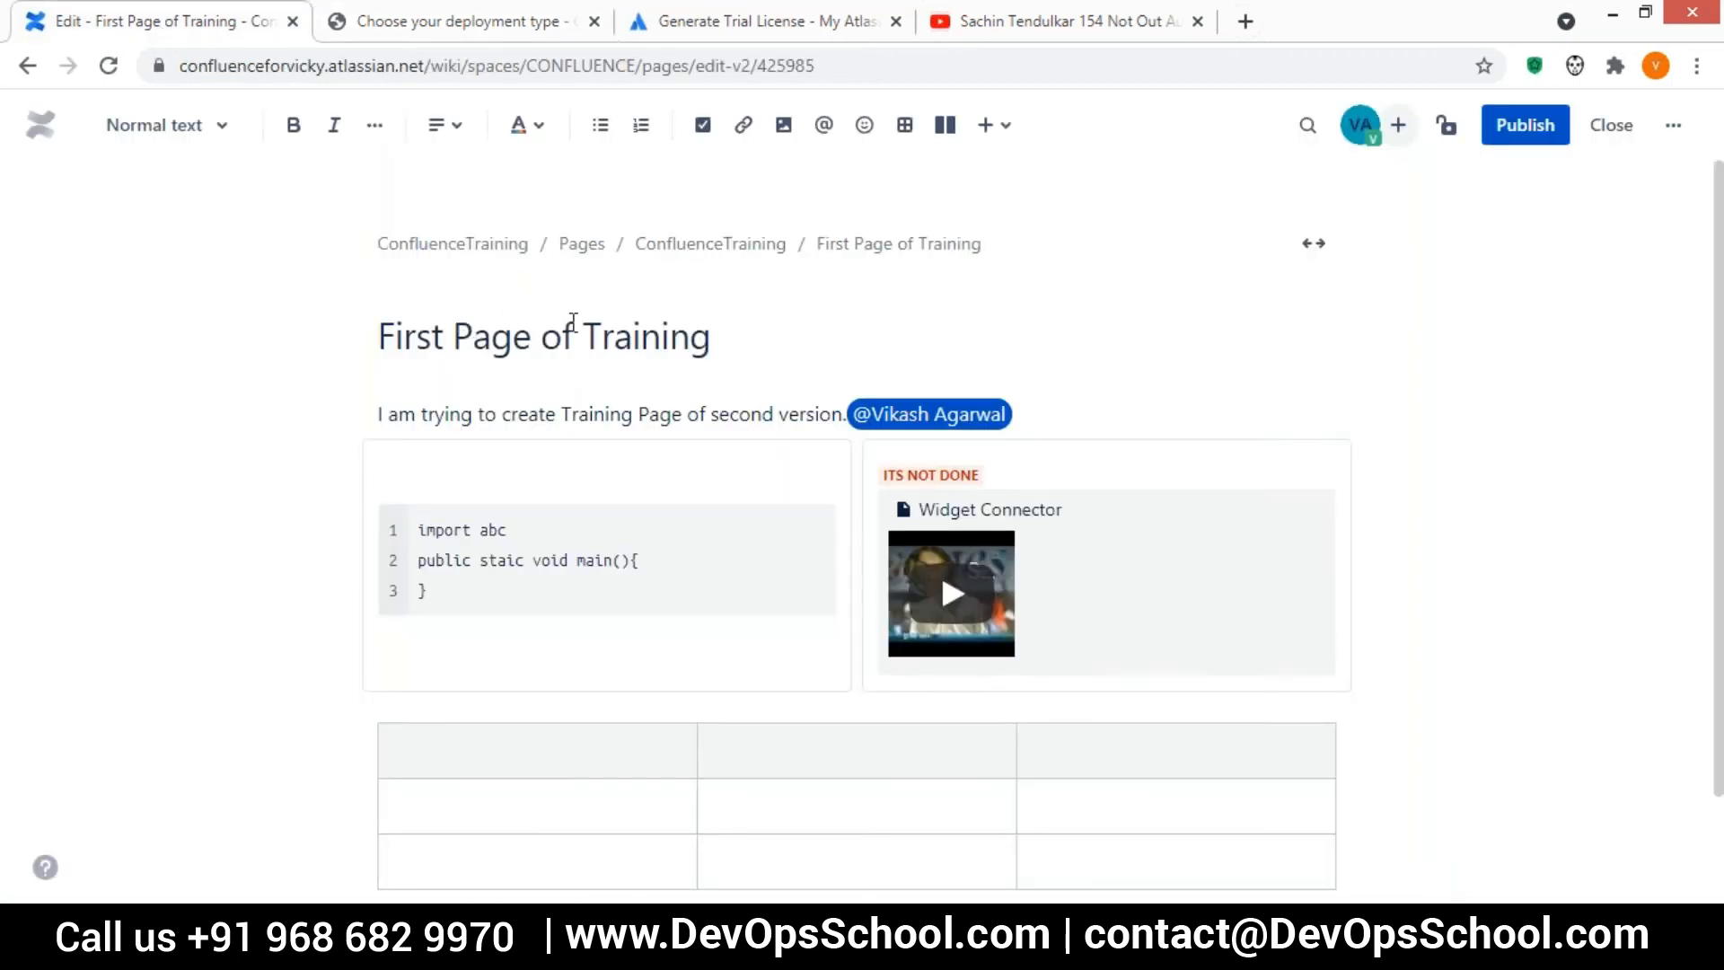
# Switch to the local Confluence setup, continue with the Standalone deployment and choose MySQL as the database type
pyautogui.click(400, 28)
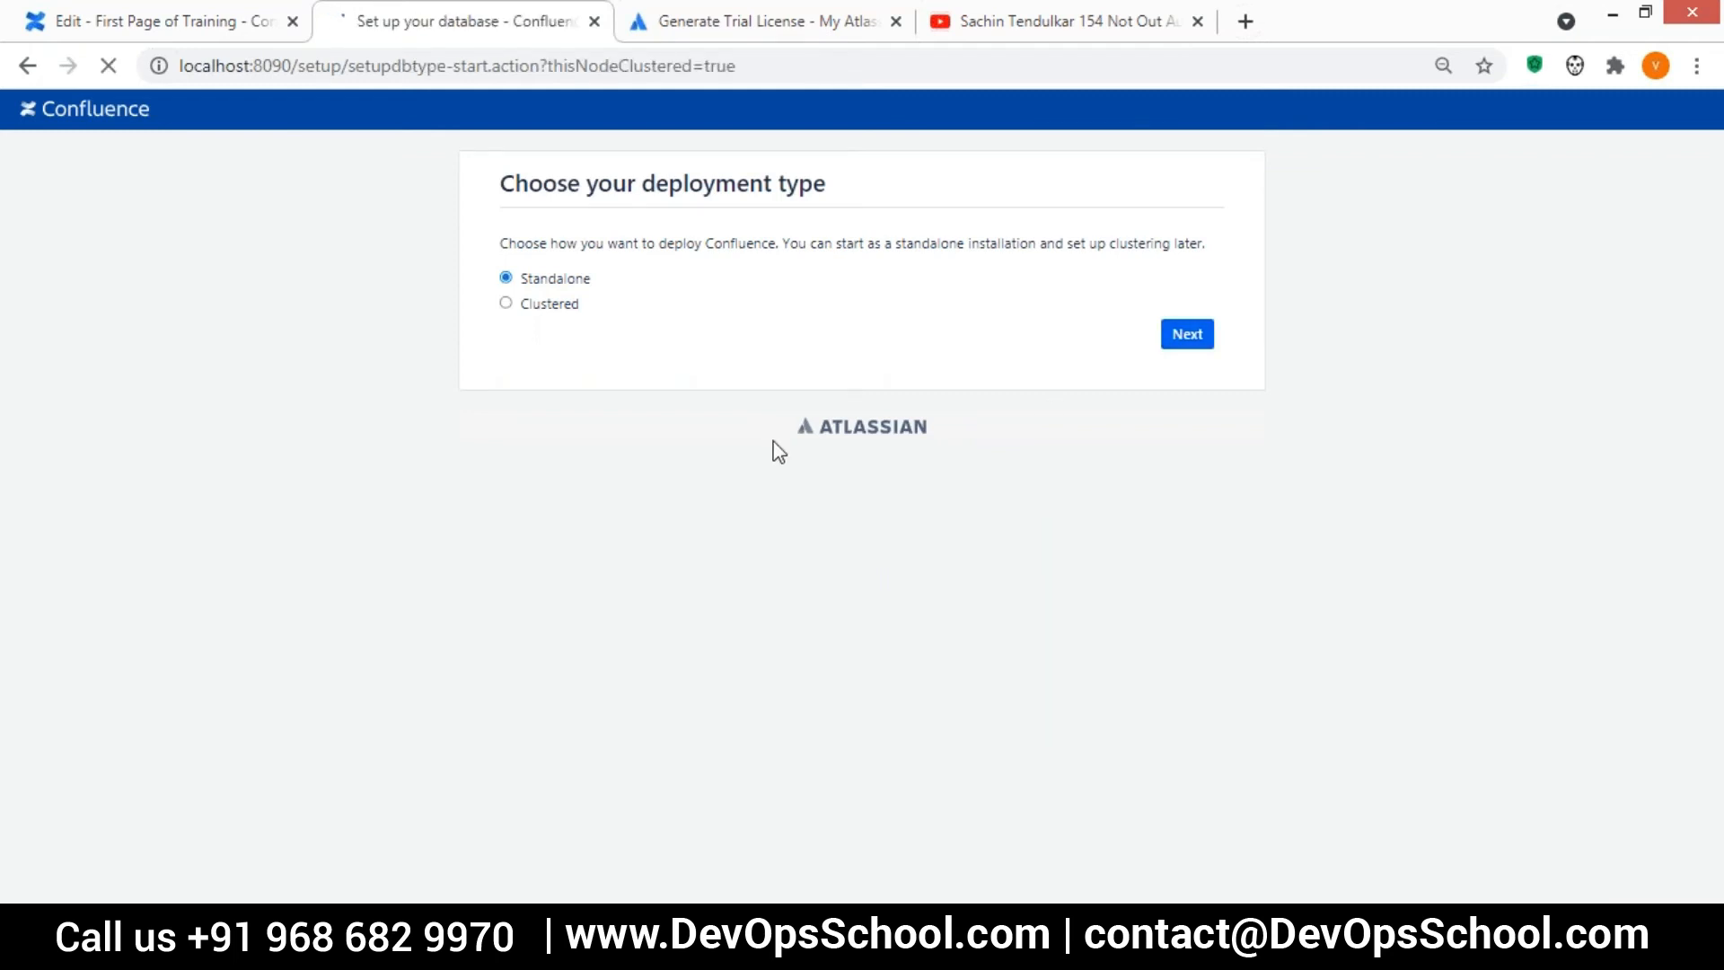
pyautogui.click(746, 283)
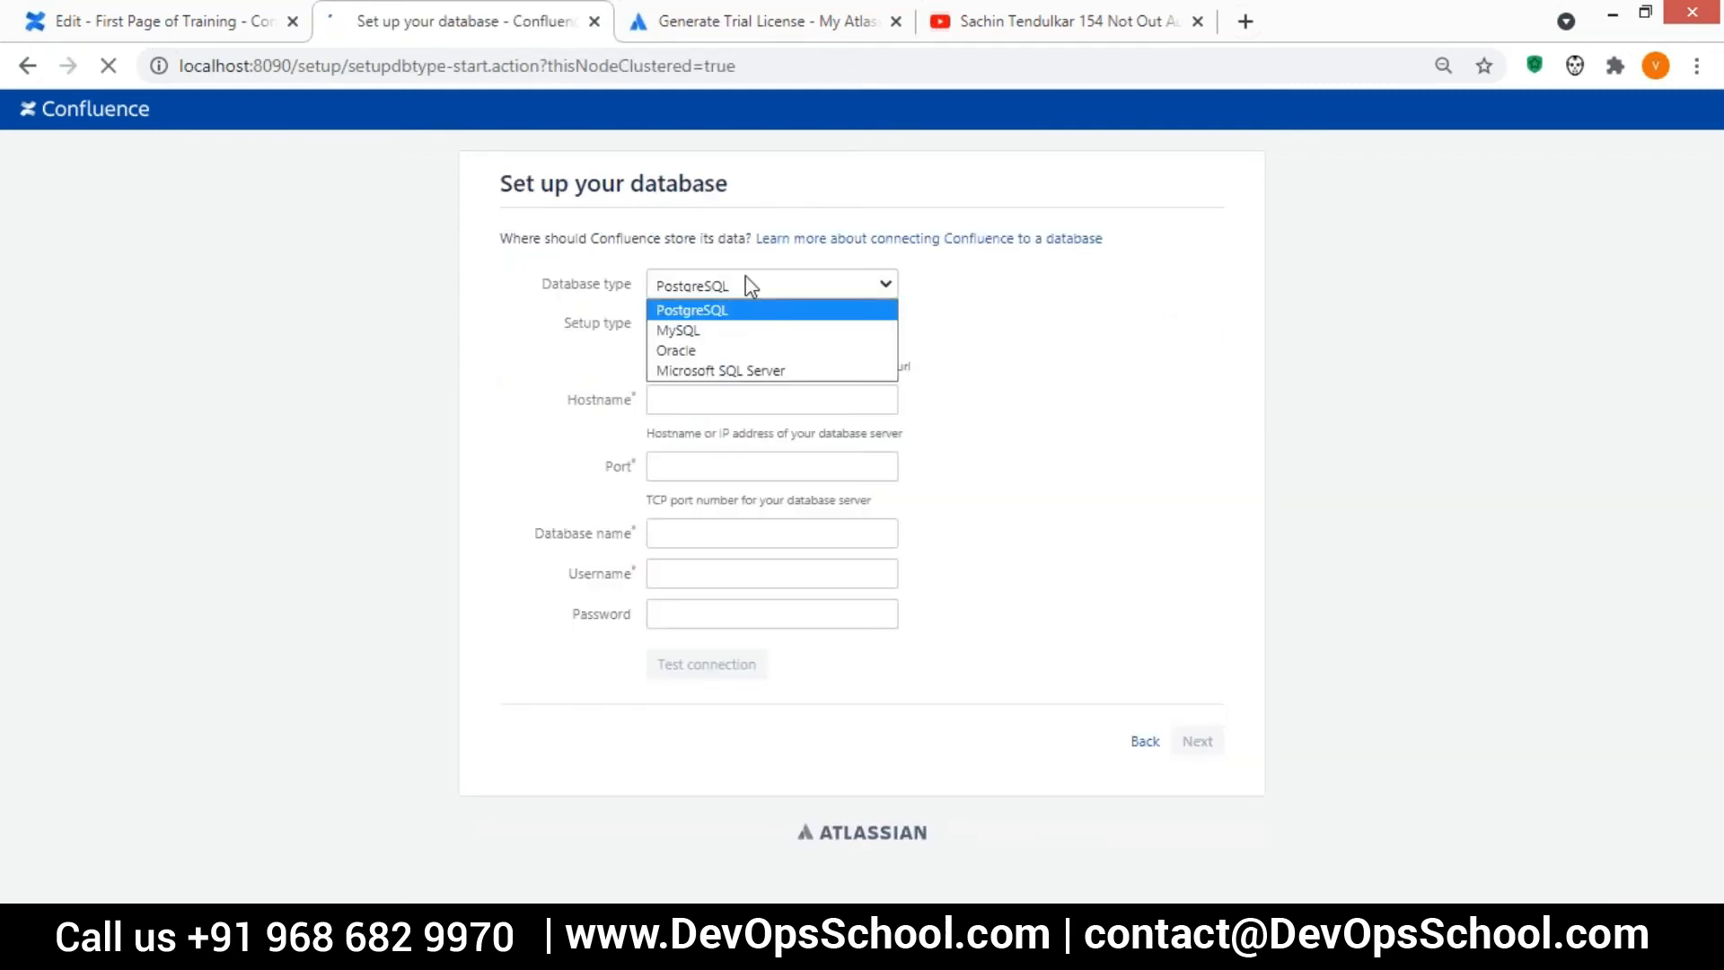
pyautogui.click(718, 330)
# Set the database hostname to localhost, the port to 3306, the database name to confluence and the username to root
pyautogui.click(675, 399)
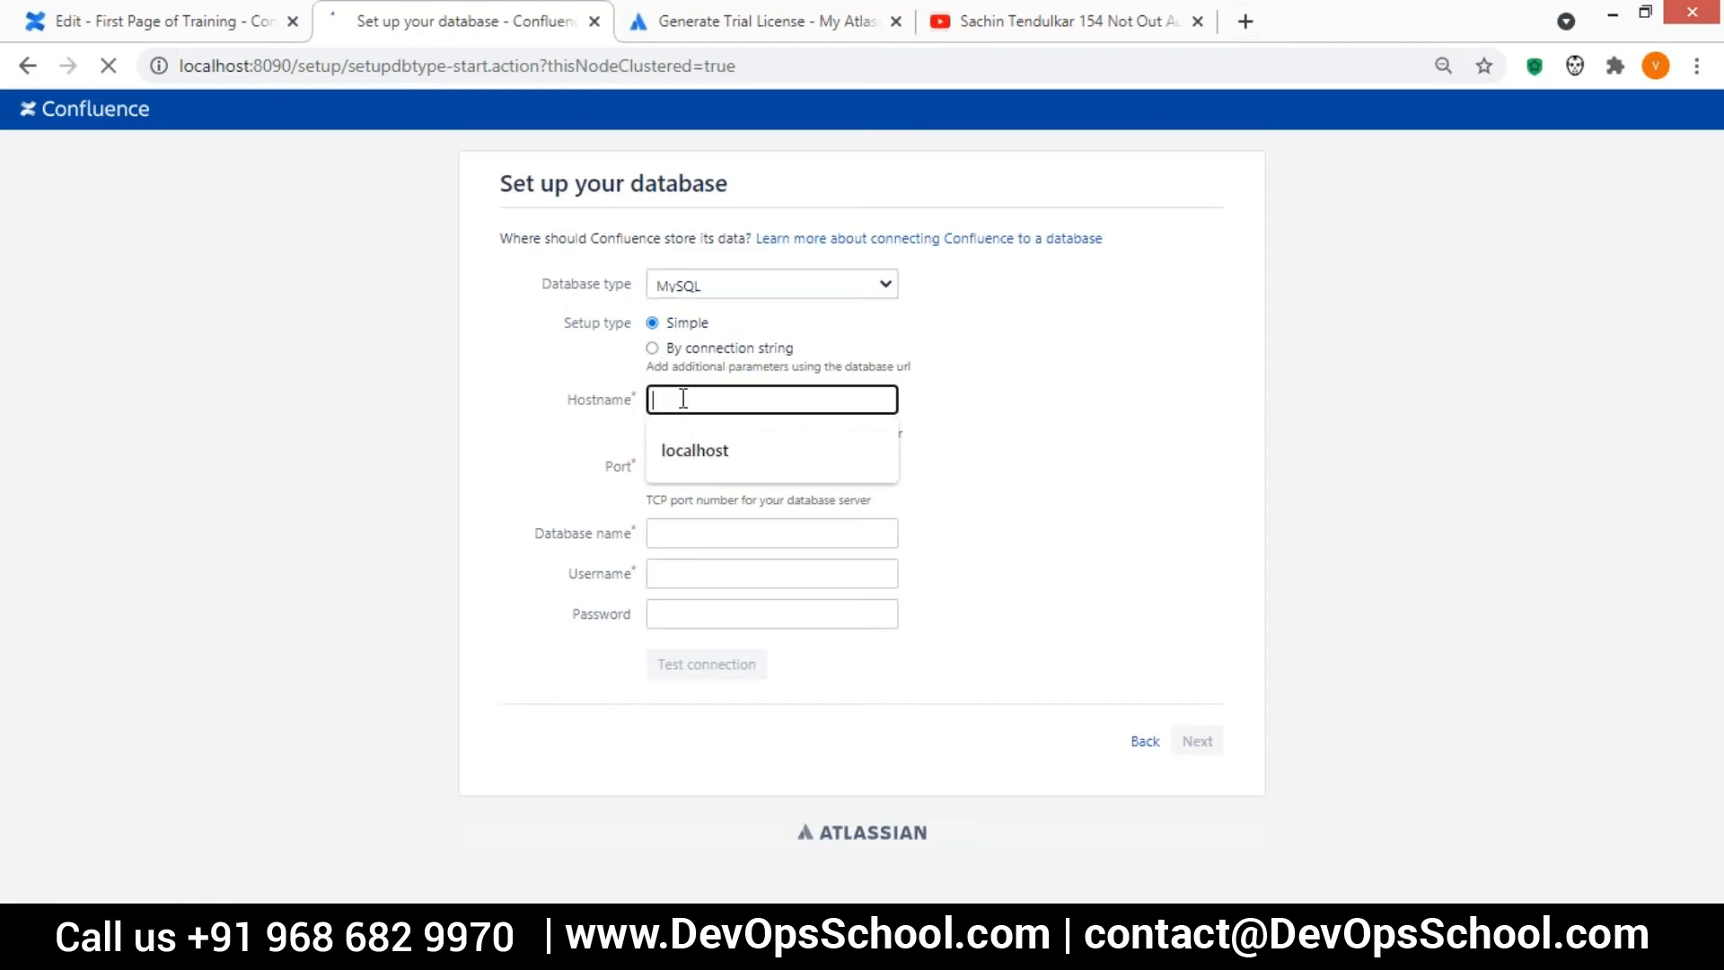
pyautogui.click(679, 445)
pyautogui.click(804, 467)
pyautogui.click(697, 531)
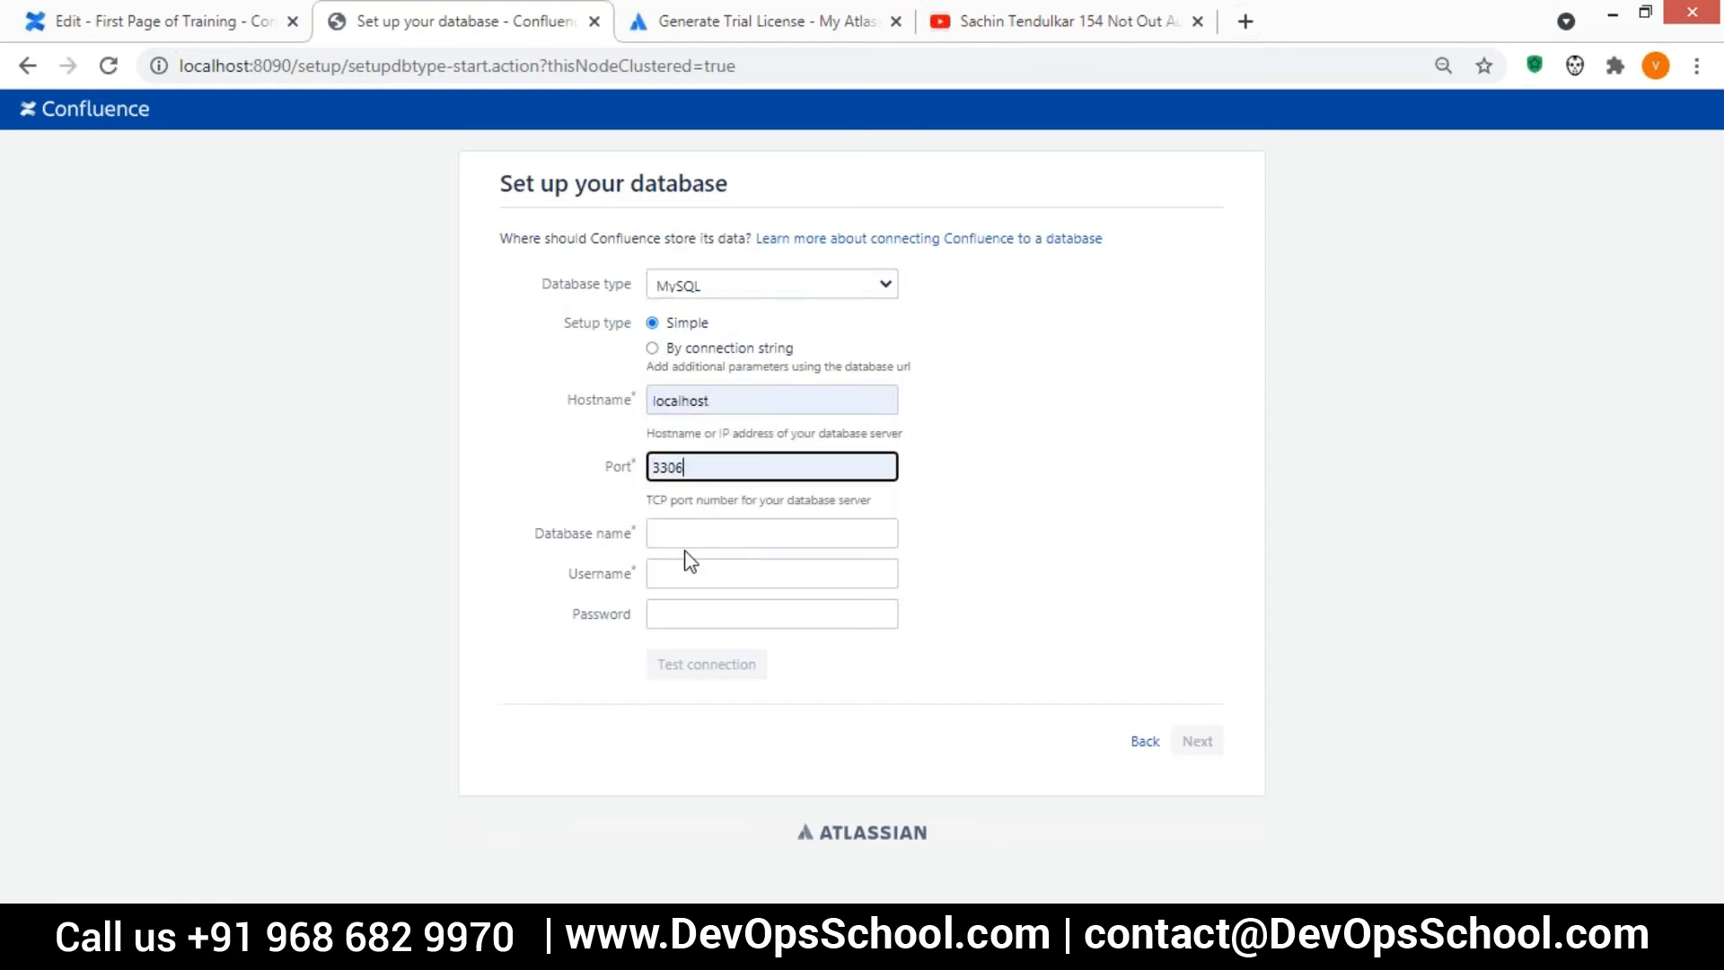
pyautogui.moveTo(705, 476); pyautogui.dragTo(634, 498)
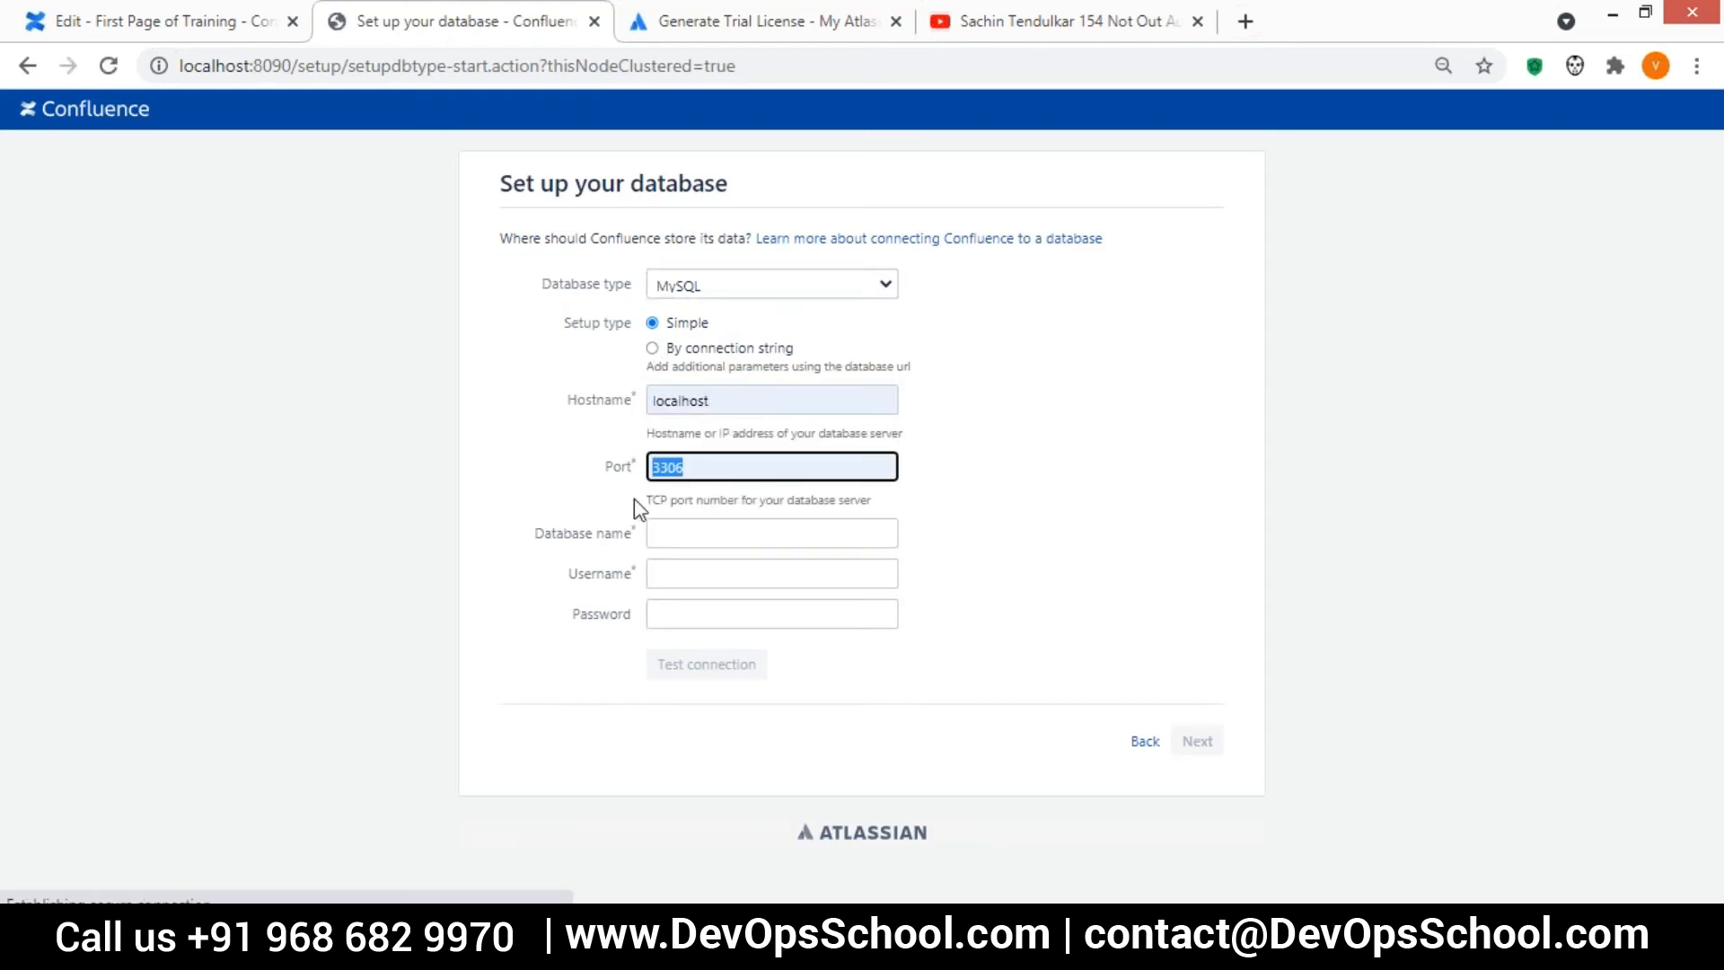
pyautogui.click(717, 531)
pyautogui.click(702, 577)
pyautogui.click(683, 571)
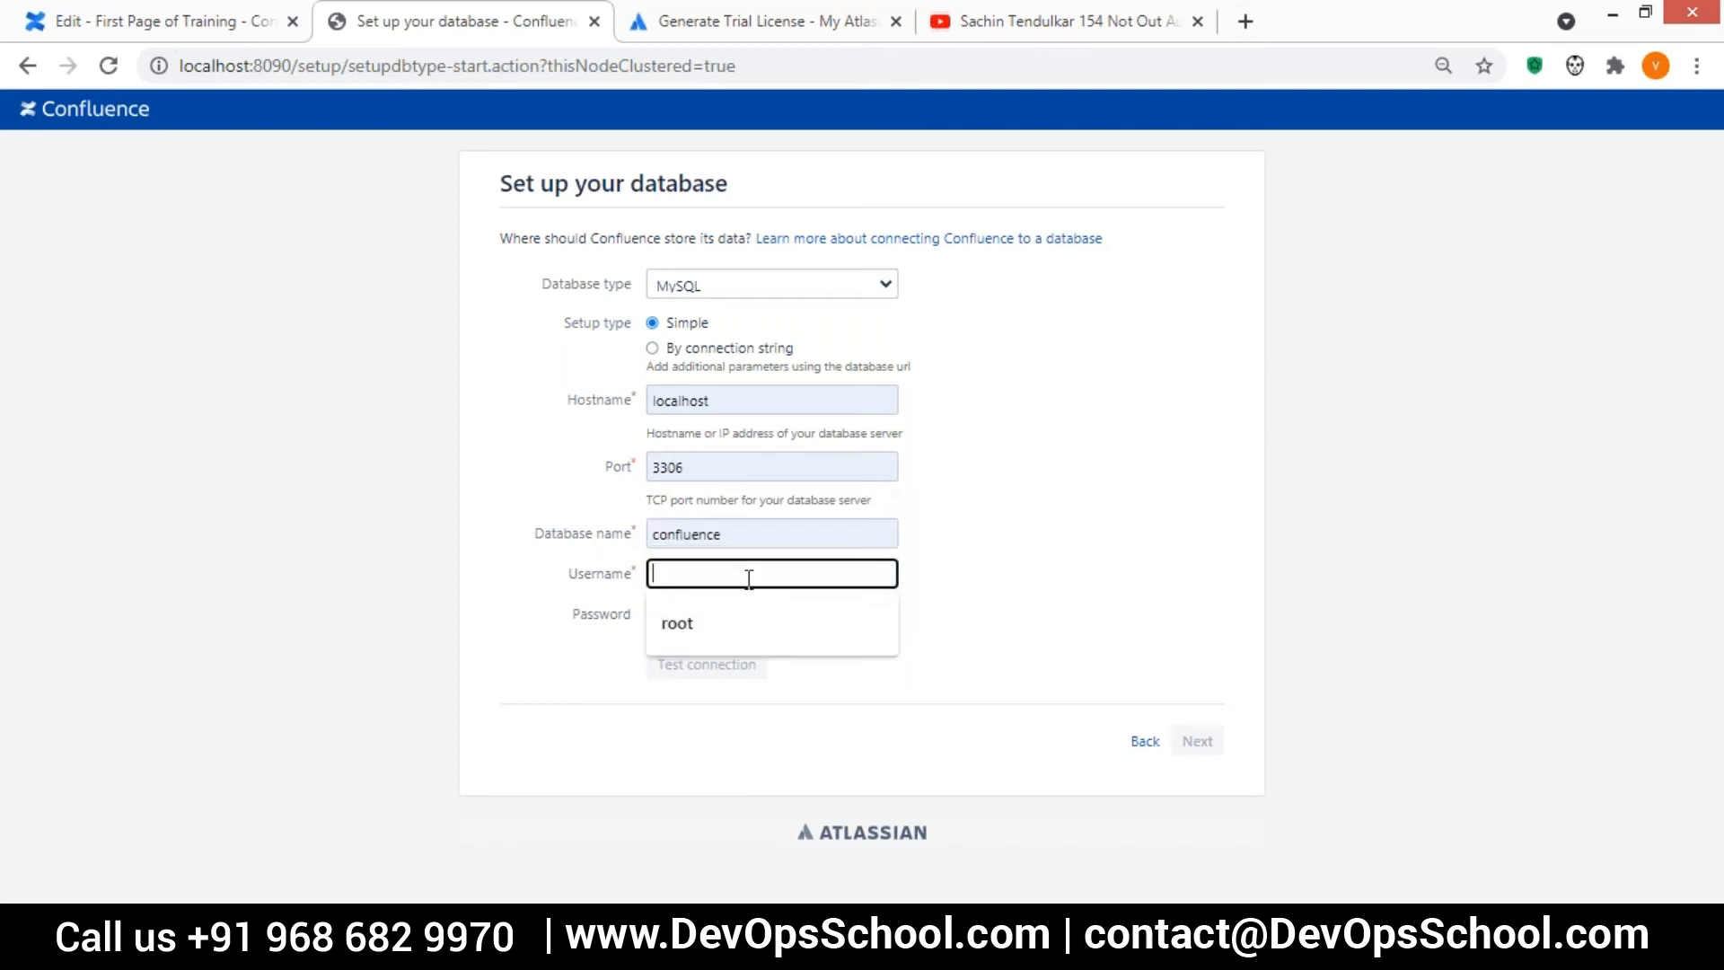
pyautogui.click(697, 623)
# Enter the database password and test the connection to the MySQL database
pyautogui.click(700, 610)
pyautogui.write('•••')
pyautogui.press('BackSpace')
pyautogui.press('BackSpace')
pyautogui.press('BackSpace')
pyautogui.write('••••••••')
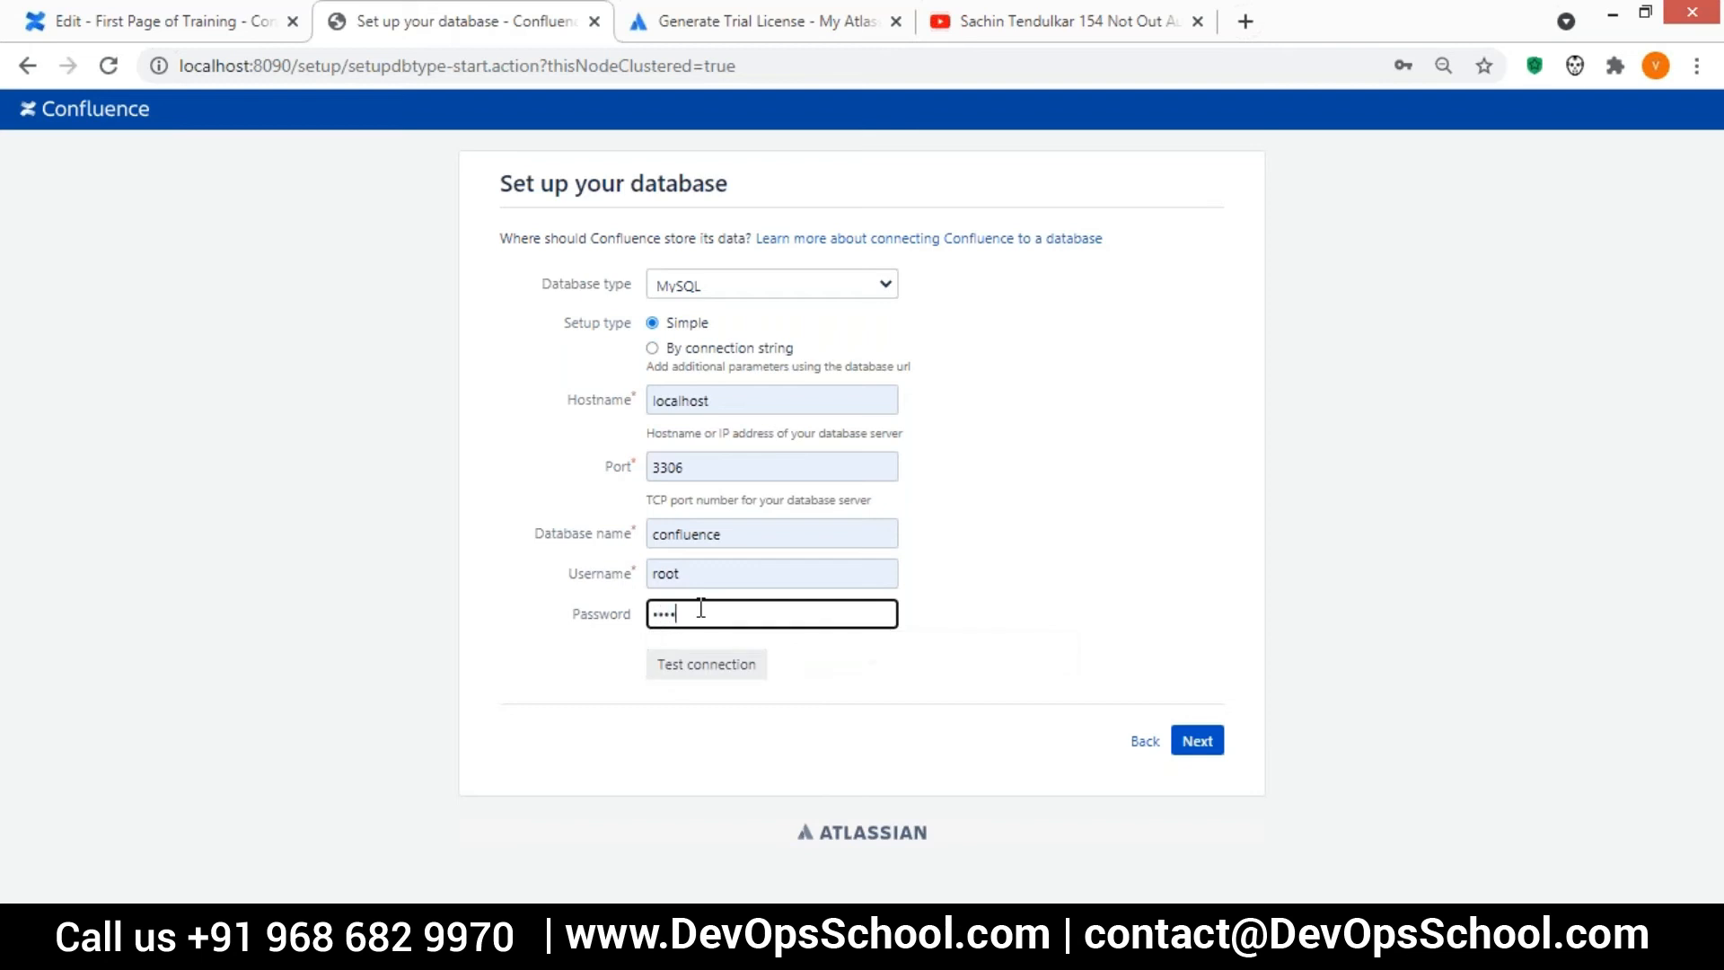
pyautogui.write('••••')
pyautogui.click(1024, 458)
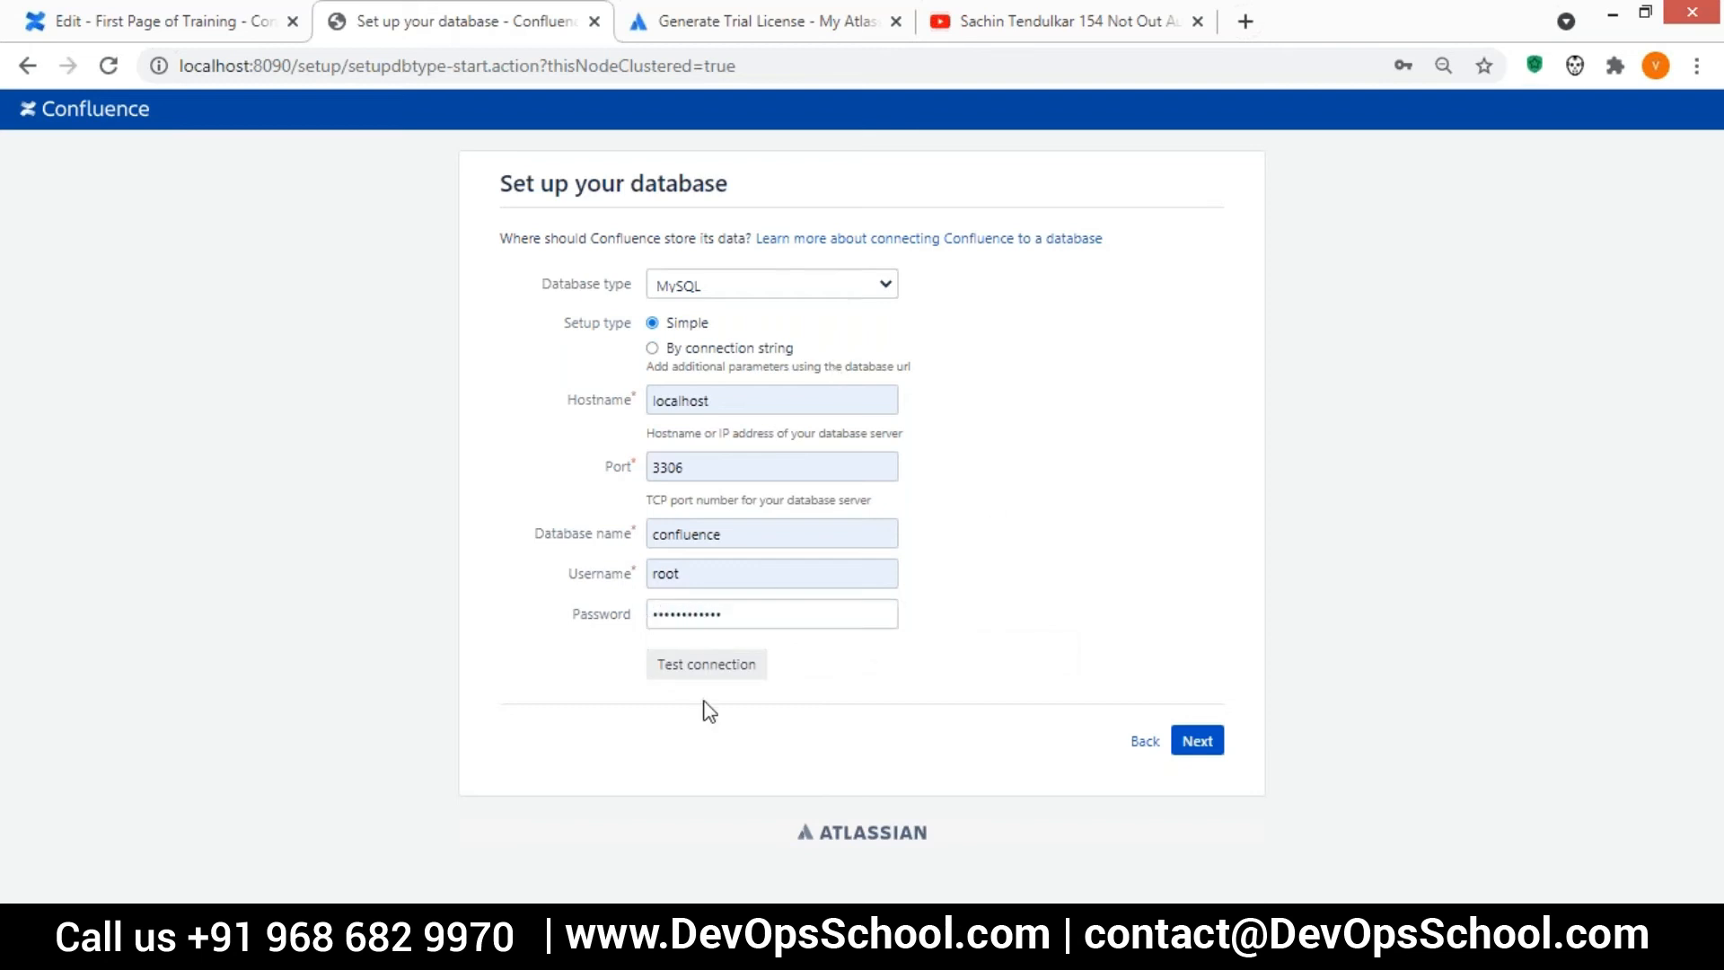
pyautogui.click(678, 666)
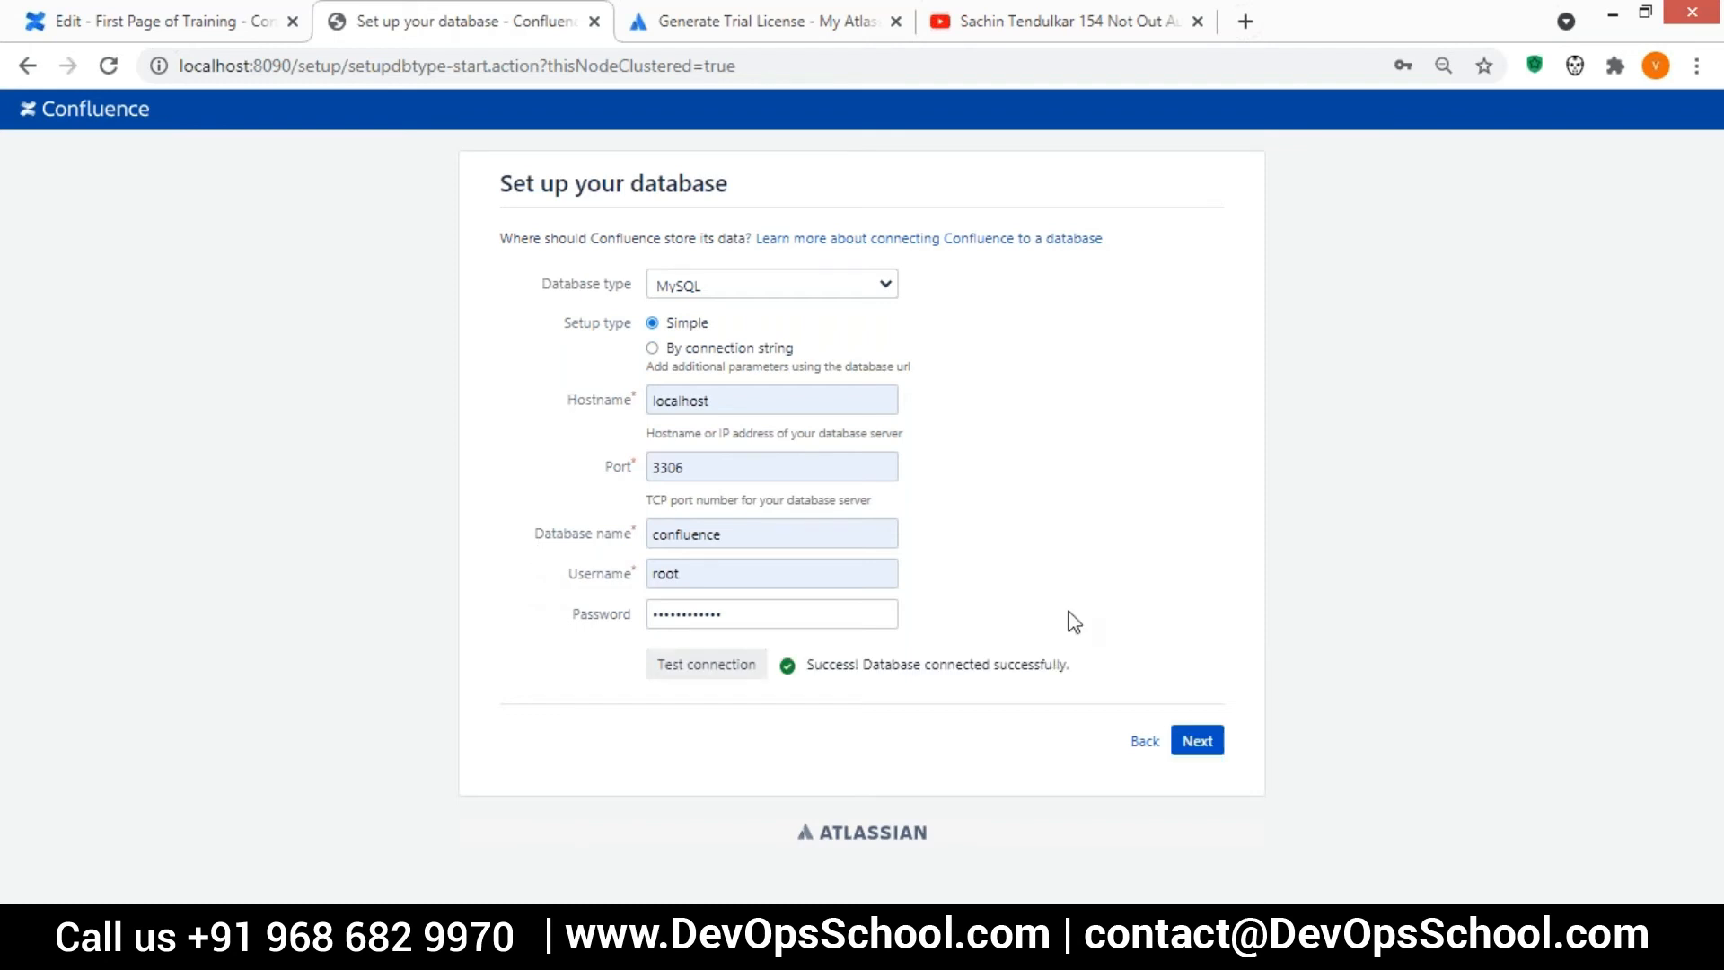
# Proceed with the local MySQL database setup, and publish First Page of Training on the cloud Confluence site
pyautogui.click(1194, 740)
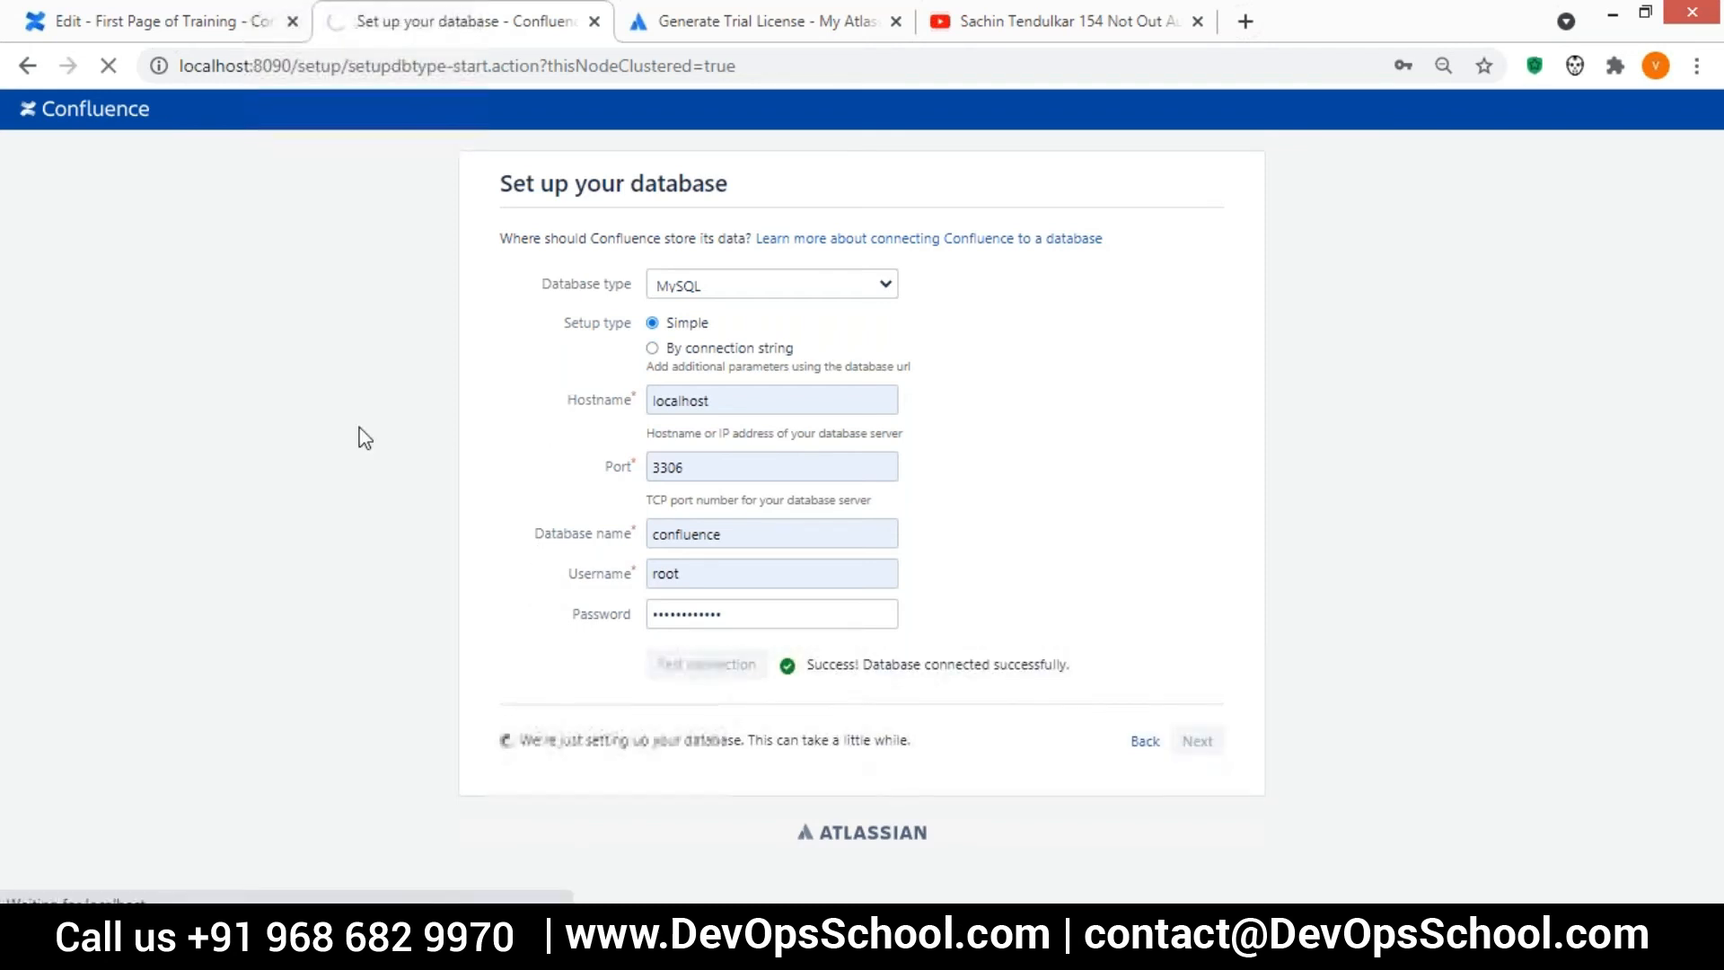
pyautogui.click(170, 20)
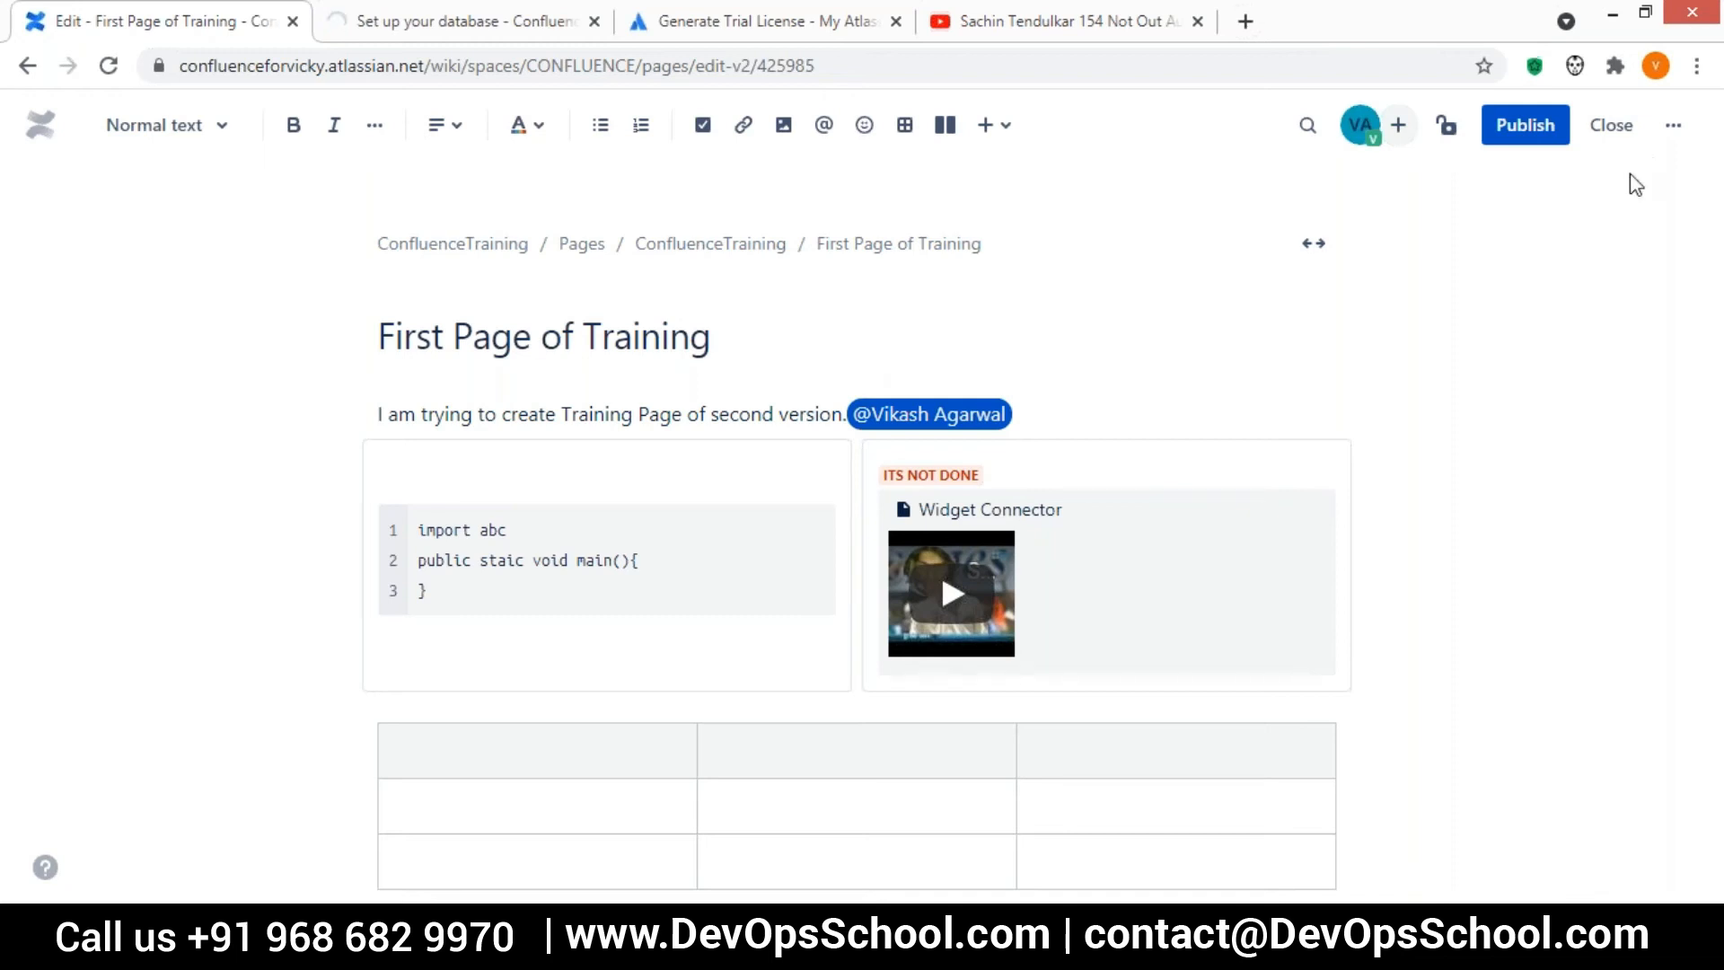
pyautogui.click(1528, 132)
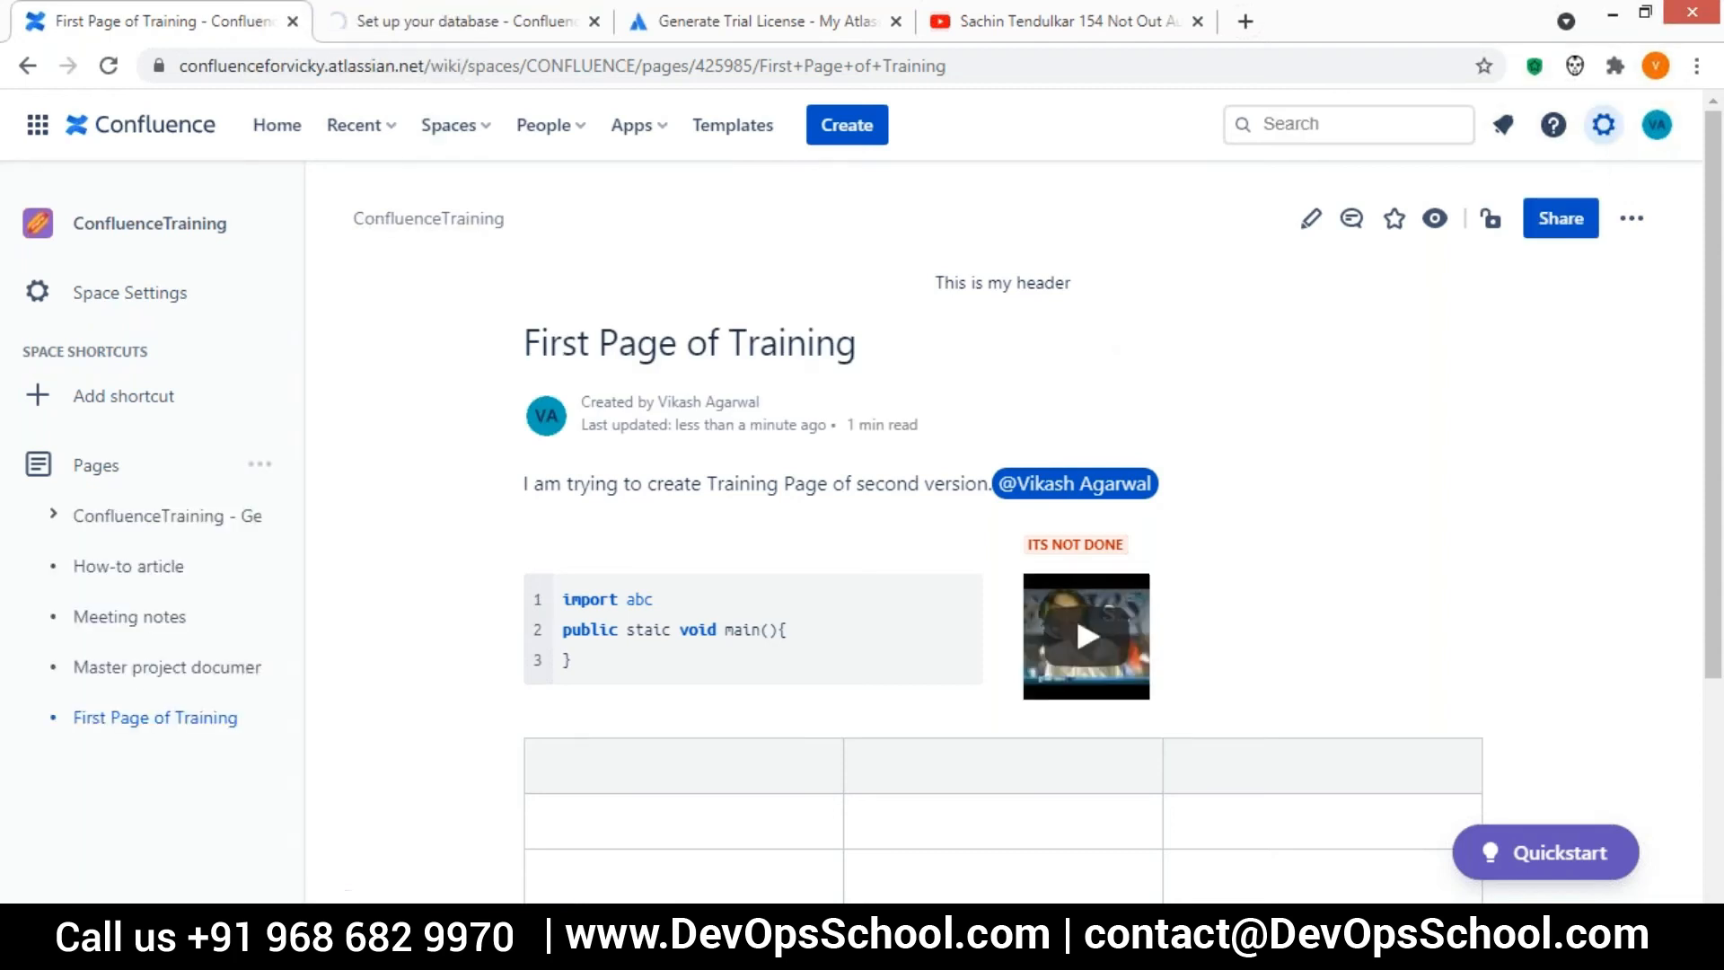
# Open the Confluence site settings and go to the Audit Log in the administration section
pyautogui.click(1603, 128)
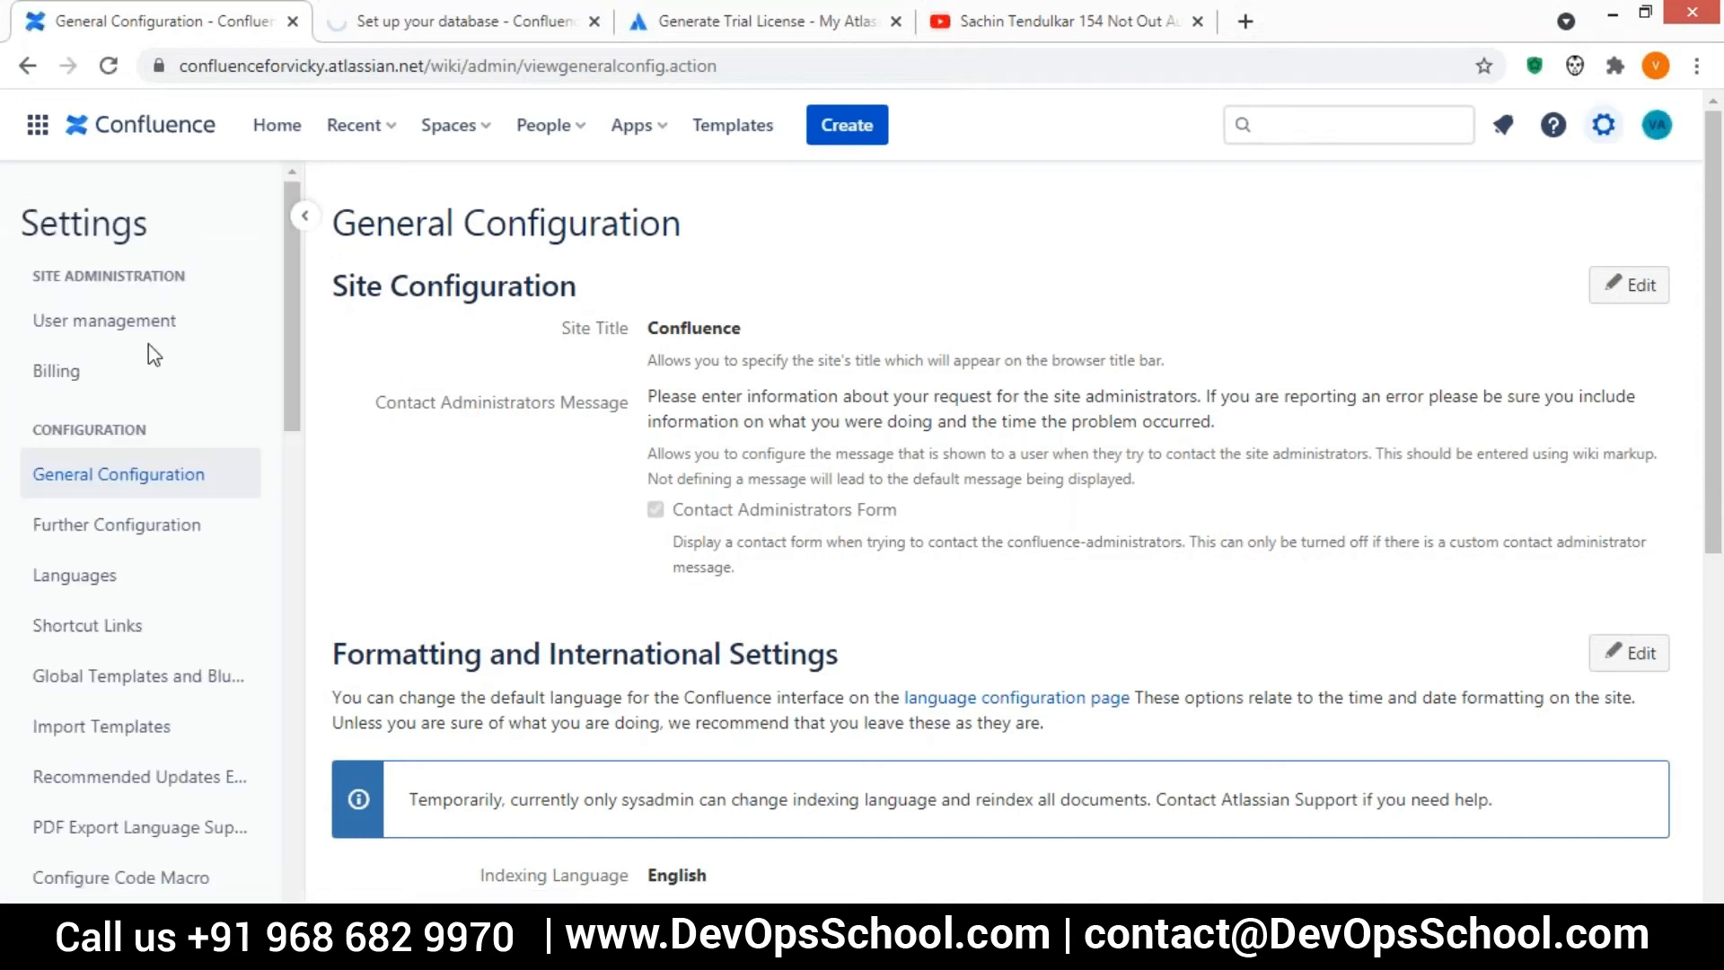
pyautogui.moveTo(288, 248)
pyautogui.mouseDown()
pyautogui.moveTo(284, 677)
pyautogui.moveTo(299, 272)
pyautogui.mouseUp()
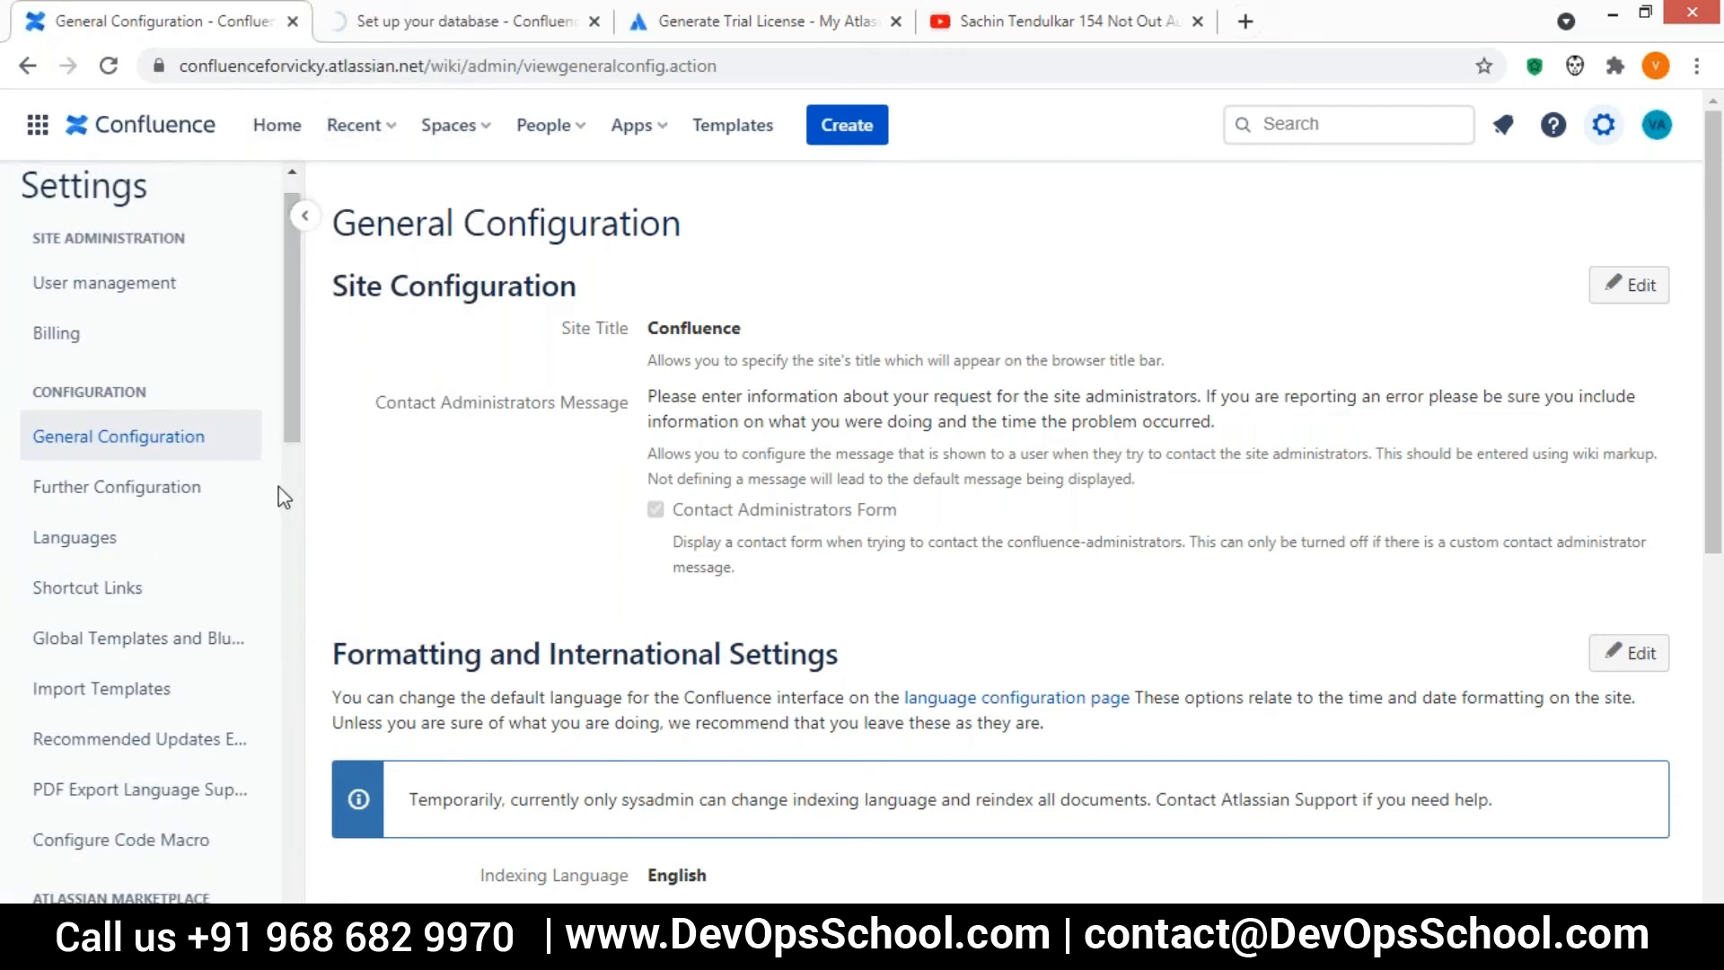
pyautogui.moveTo(288, 377); pyautogui.dragTo(269, 788)
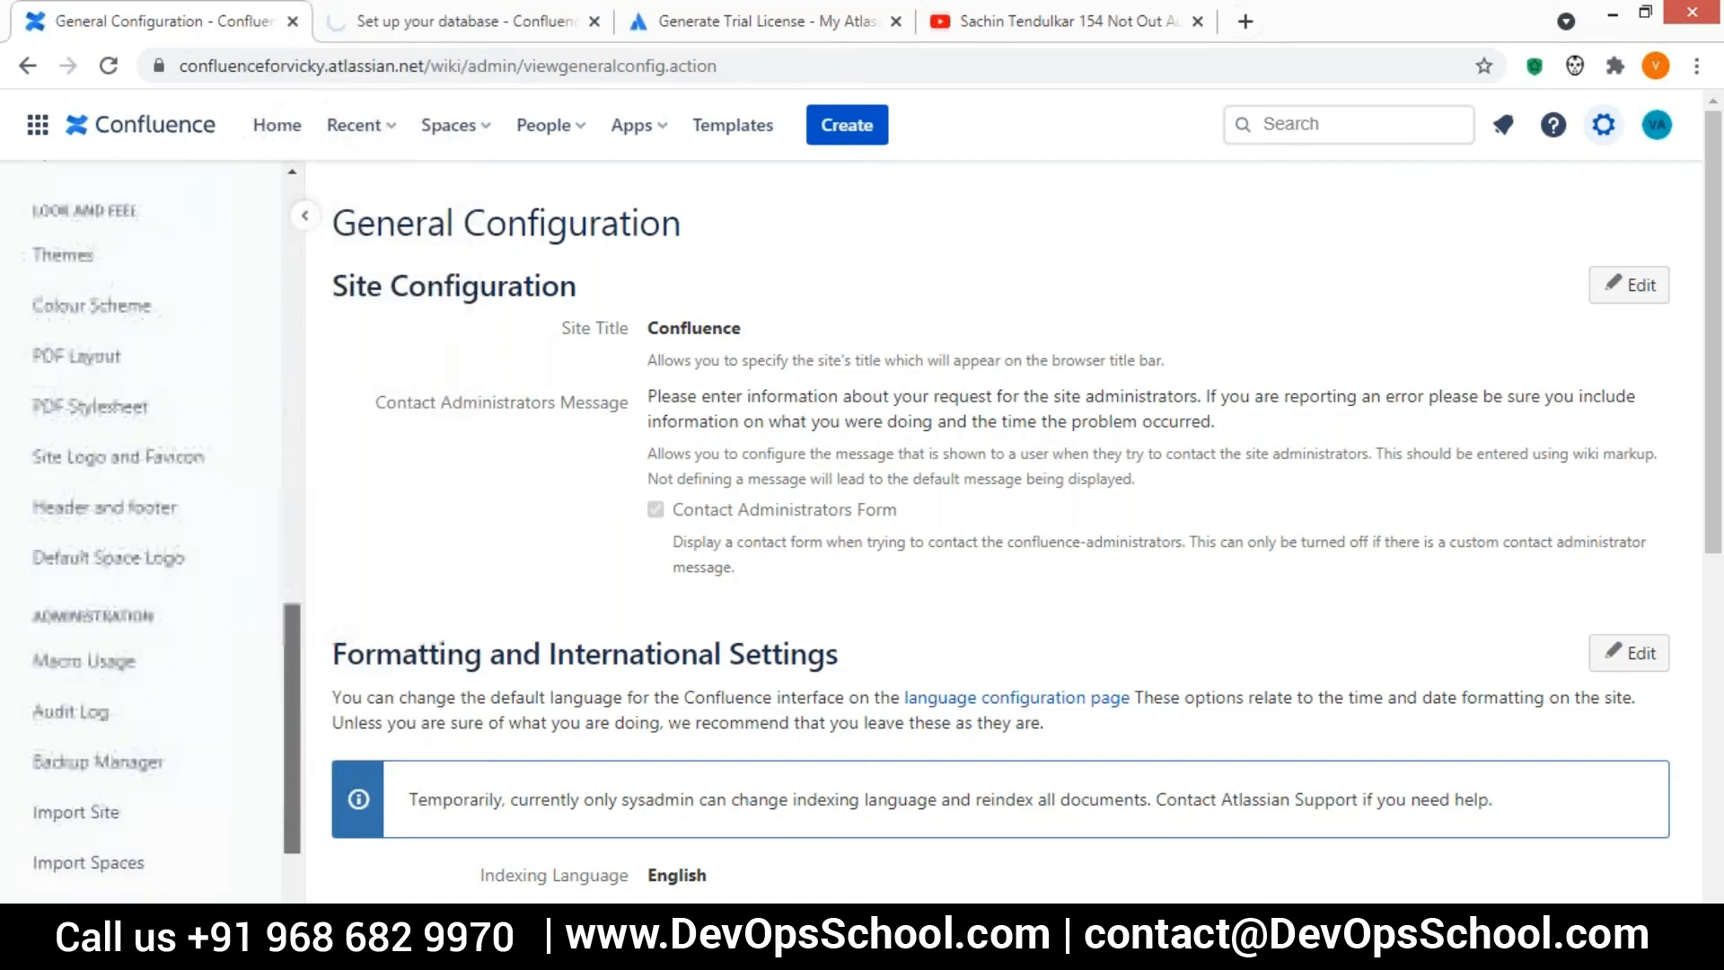
pyautogui.click(49, 639)
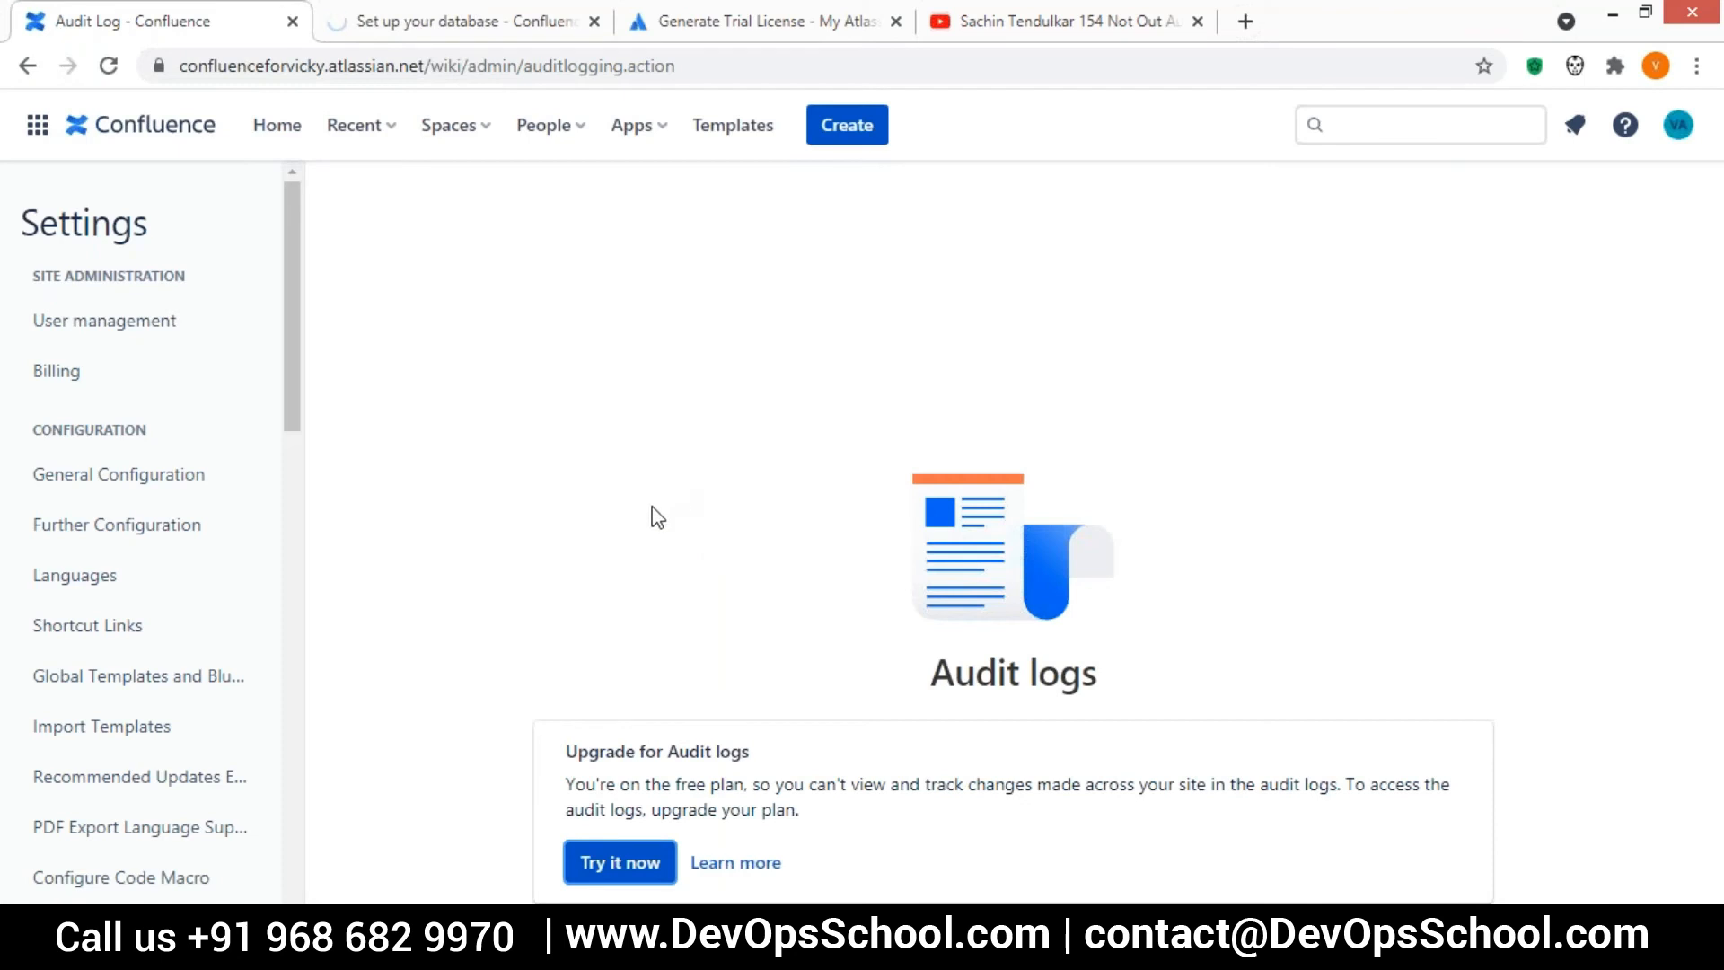
# Start the 14-day trial of the Standard plan to unlock the audit logs and finish the dialog
pyautogui.click(625, 862)
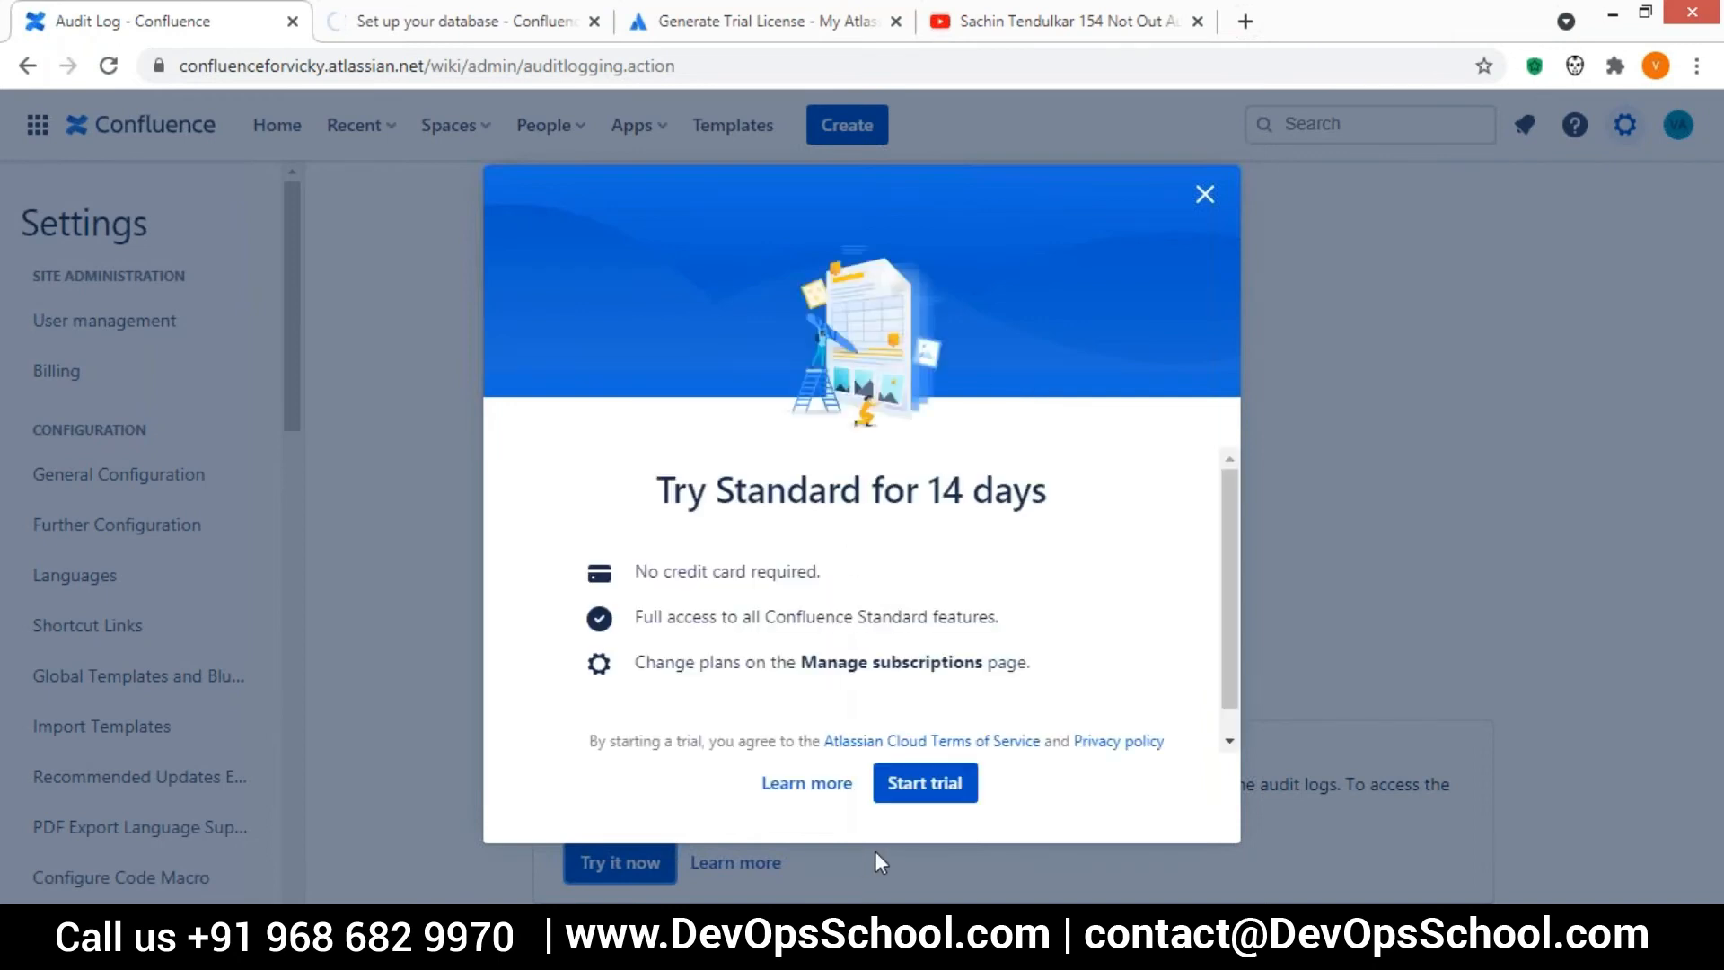
pyautogui.click(925, 782)
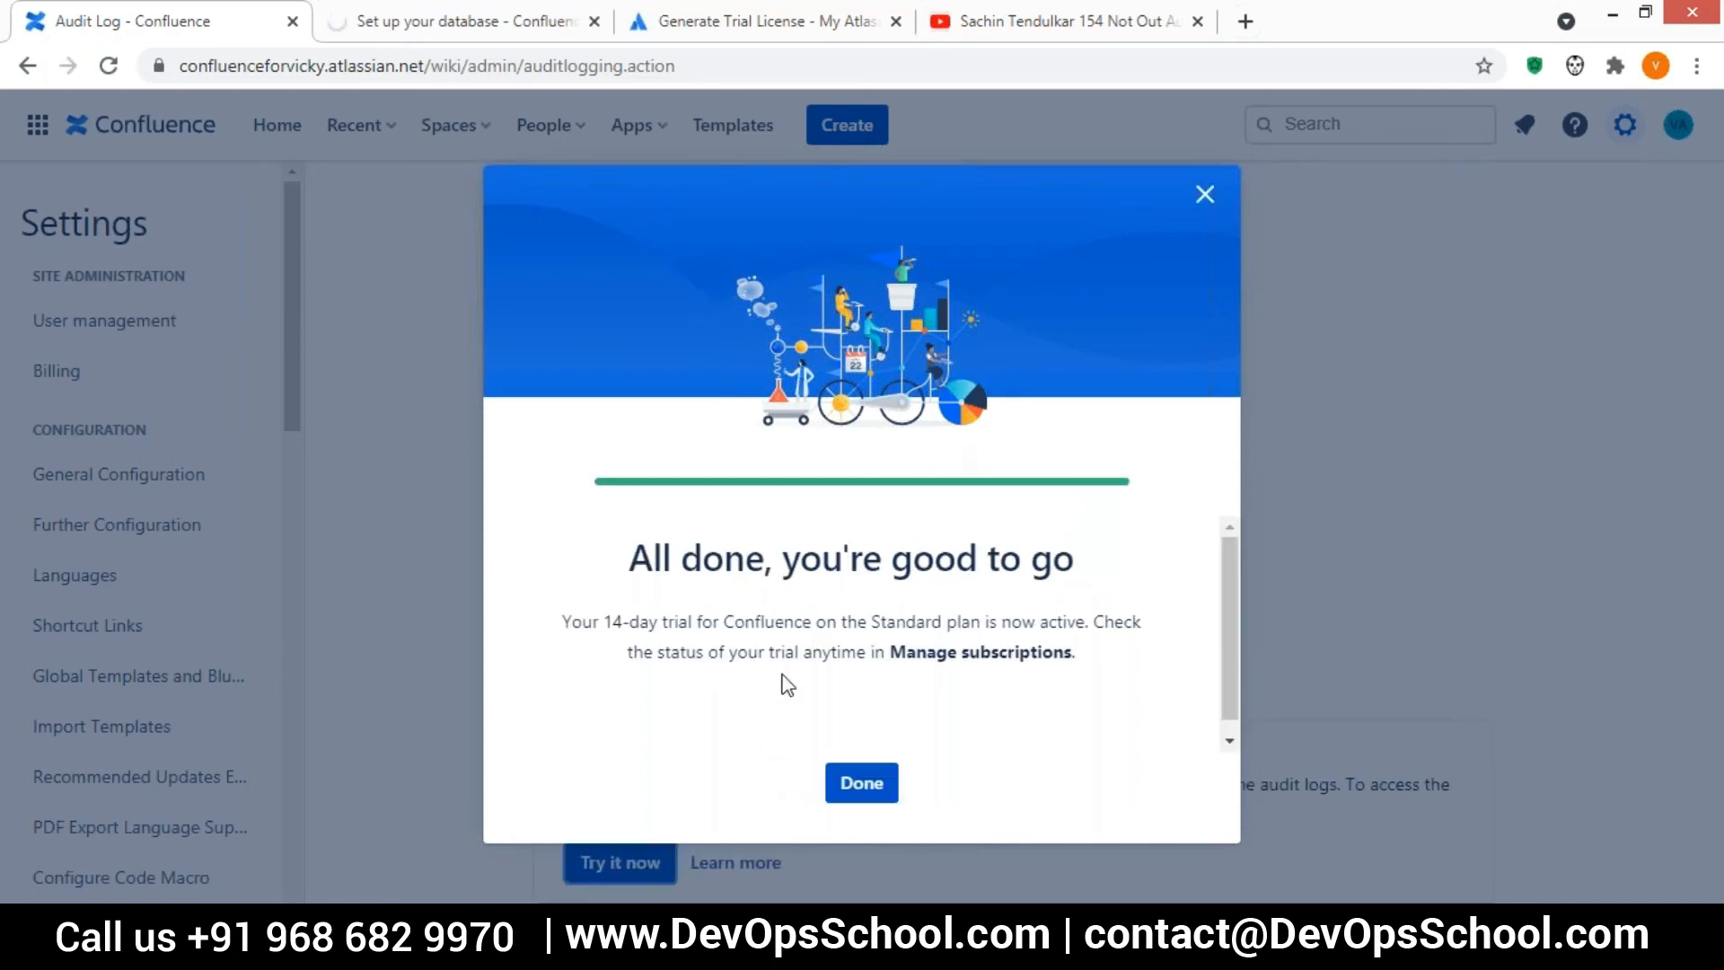
pyautogui.click(865, 791)
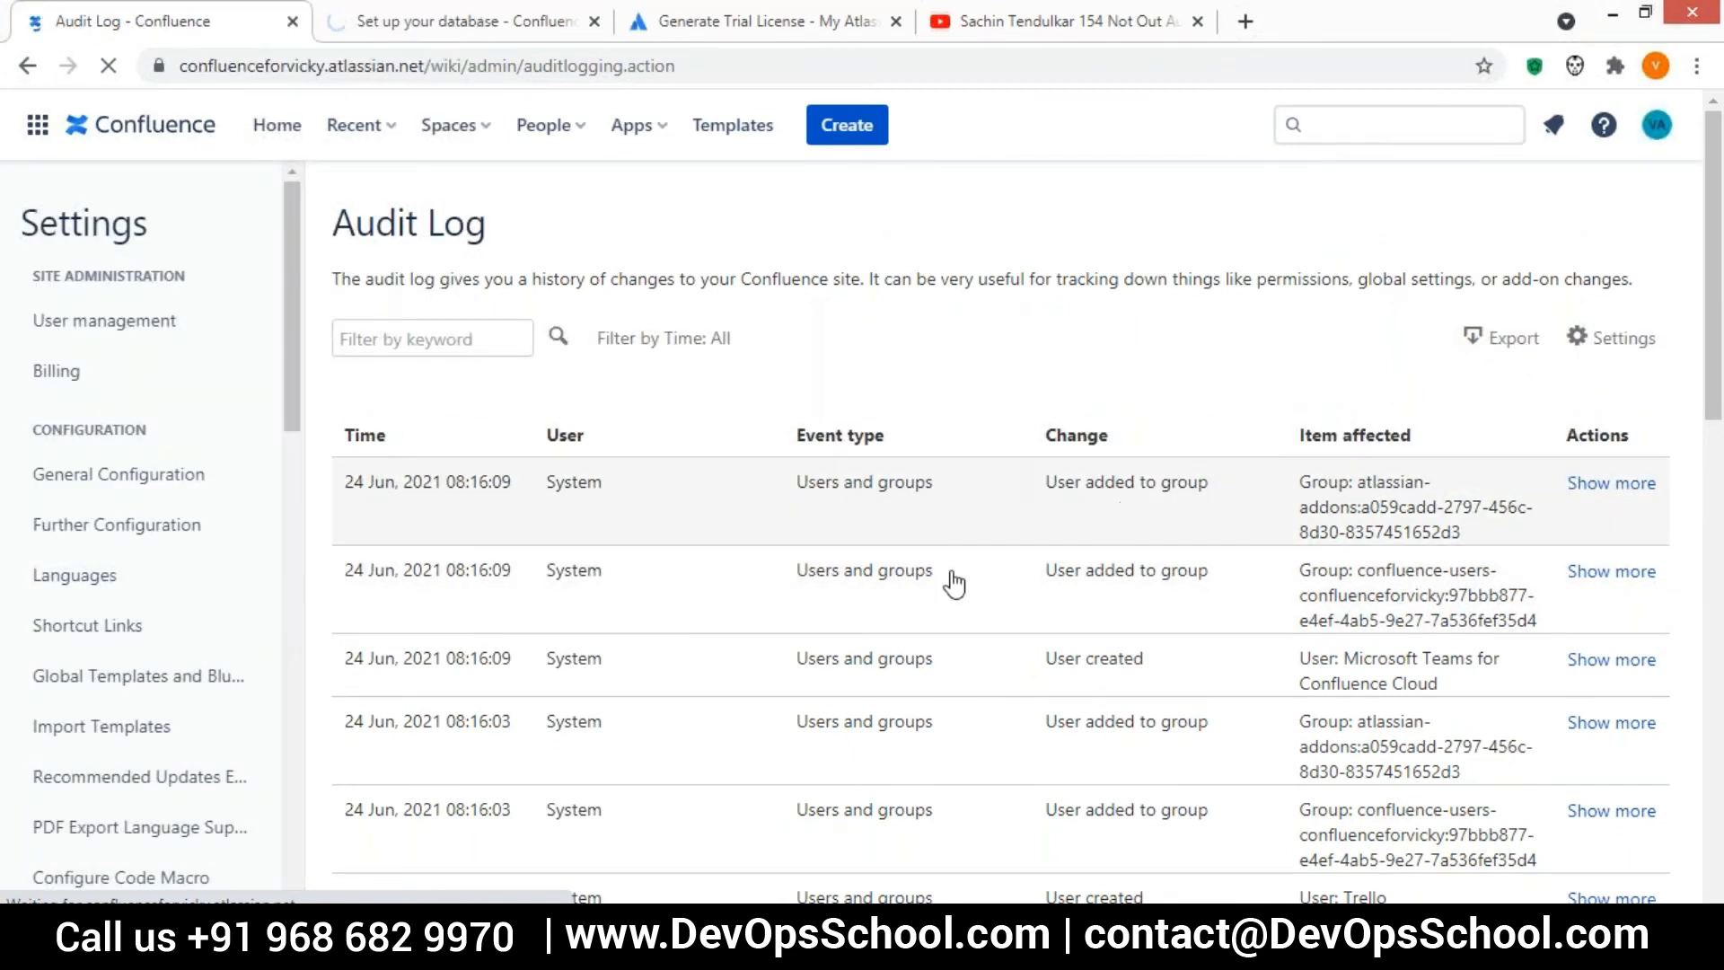
# Examine the audit log entries from the newest down to the user directory creation event
pyautogui.scroll(-7, 900, 527)
pyautogui.scroll(-7, 900, 527)
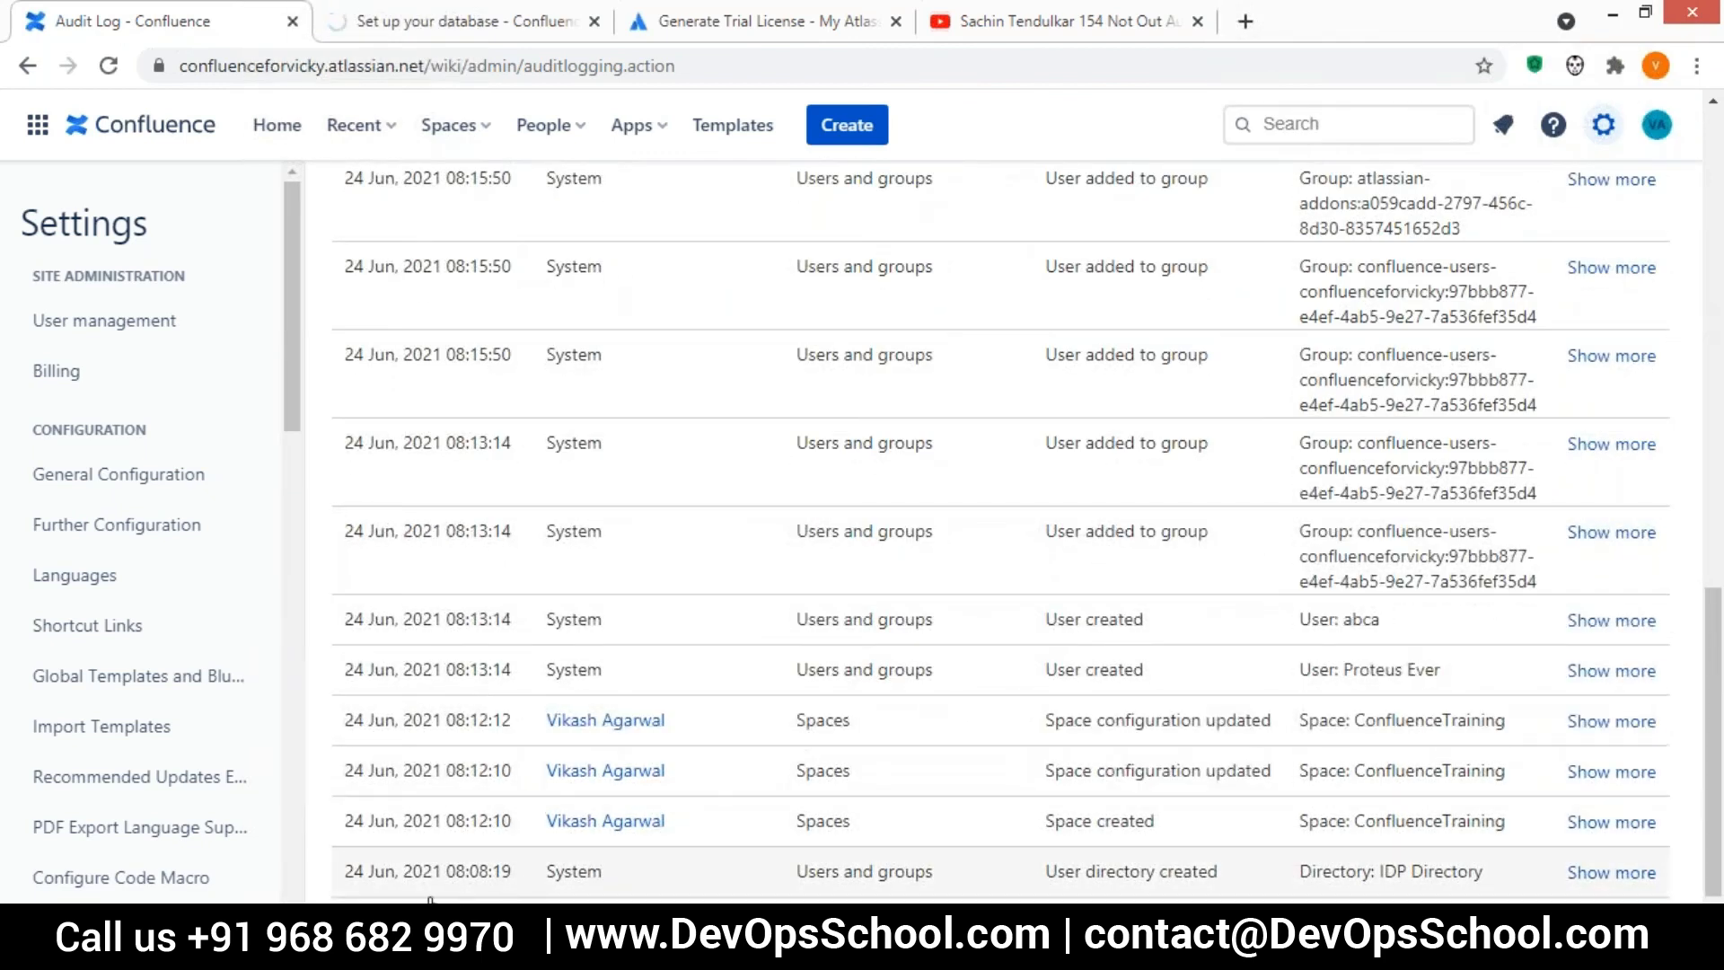
pyautogui.moveTo(603, 875); pyautogui.dragTo(366, 853)
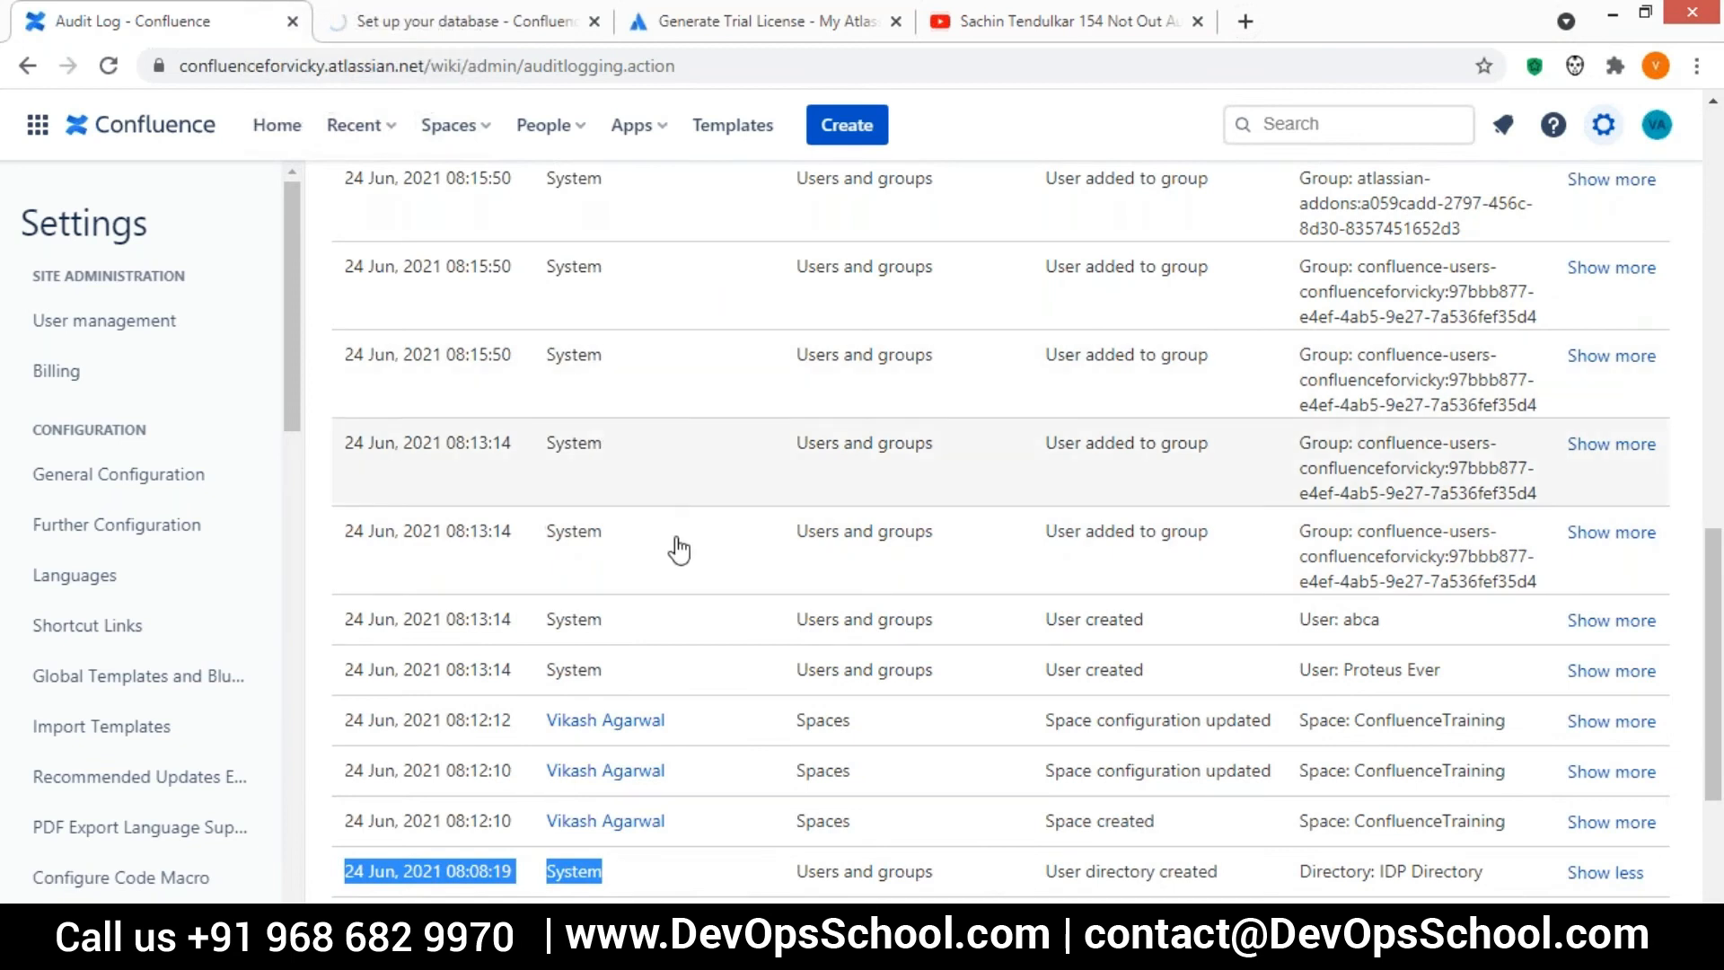
pyautogui.scroll(4, 743, 635)
pyautogui.scroll(9, 742, 635)
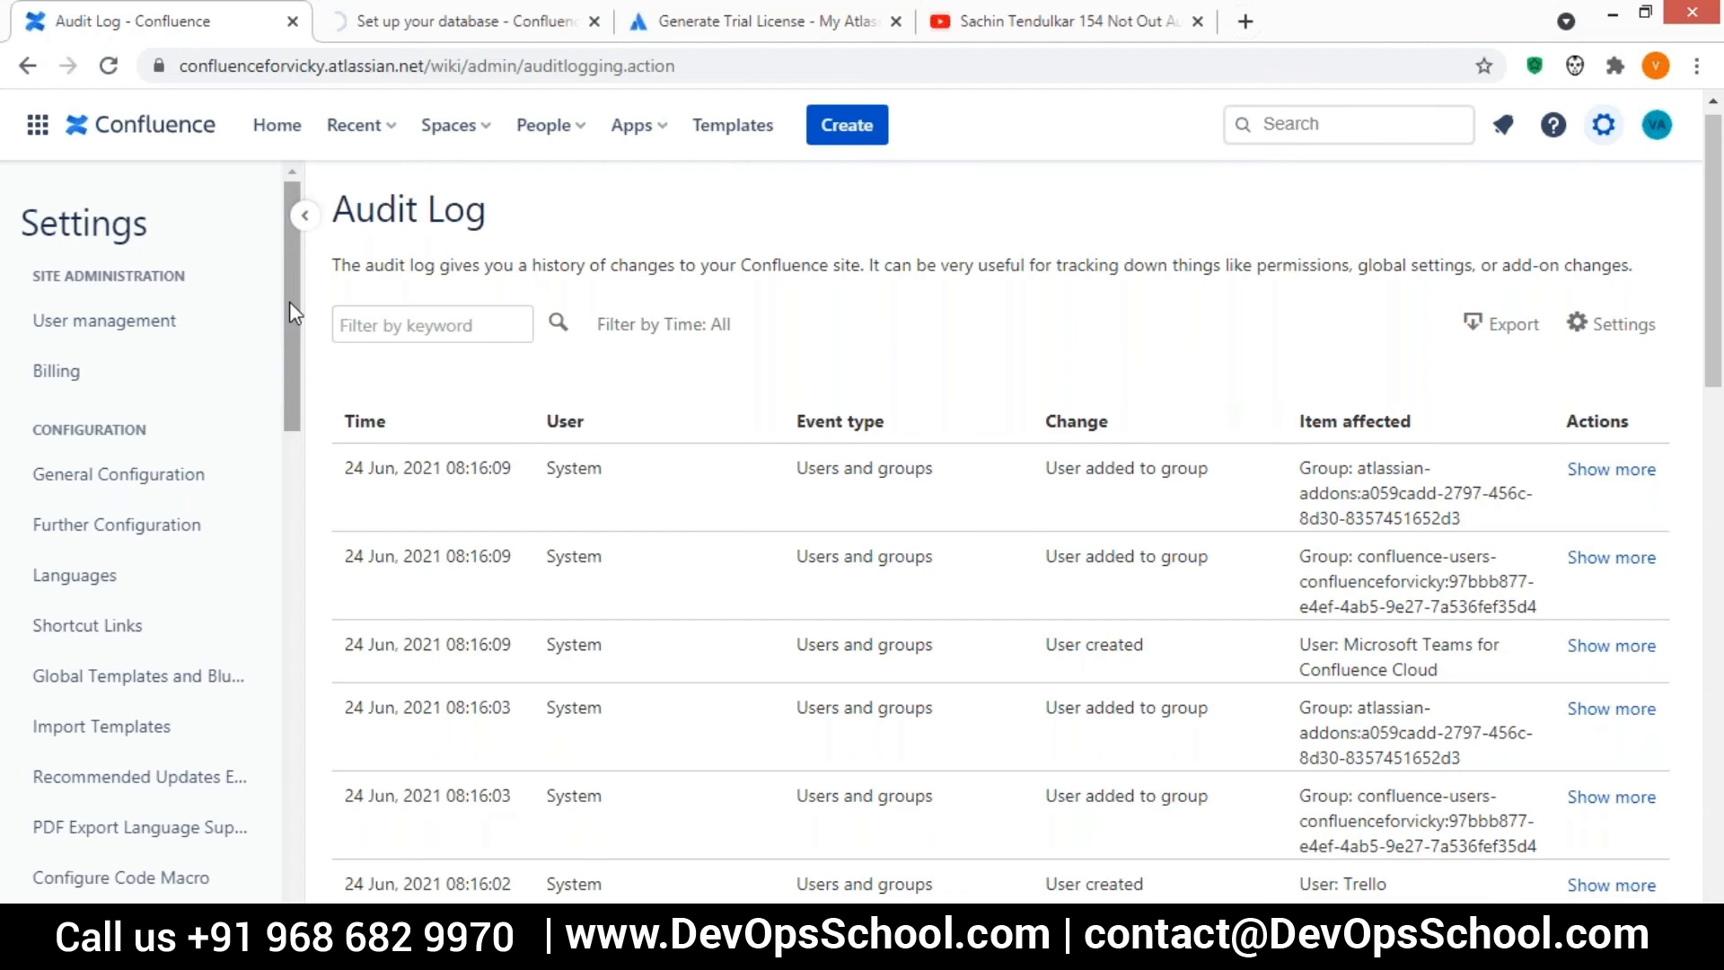
# Save images.jpg as the site logo in the Site Logo and Favicon settings and try the new logo's link
pyautogui.moveTo(289, 300); pyautogui.dragTo(286, 606)
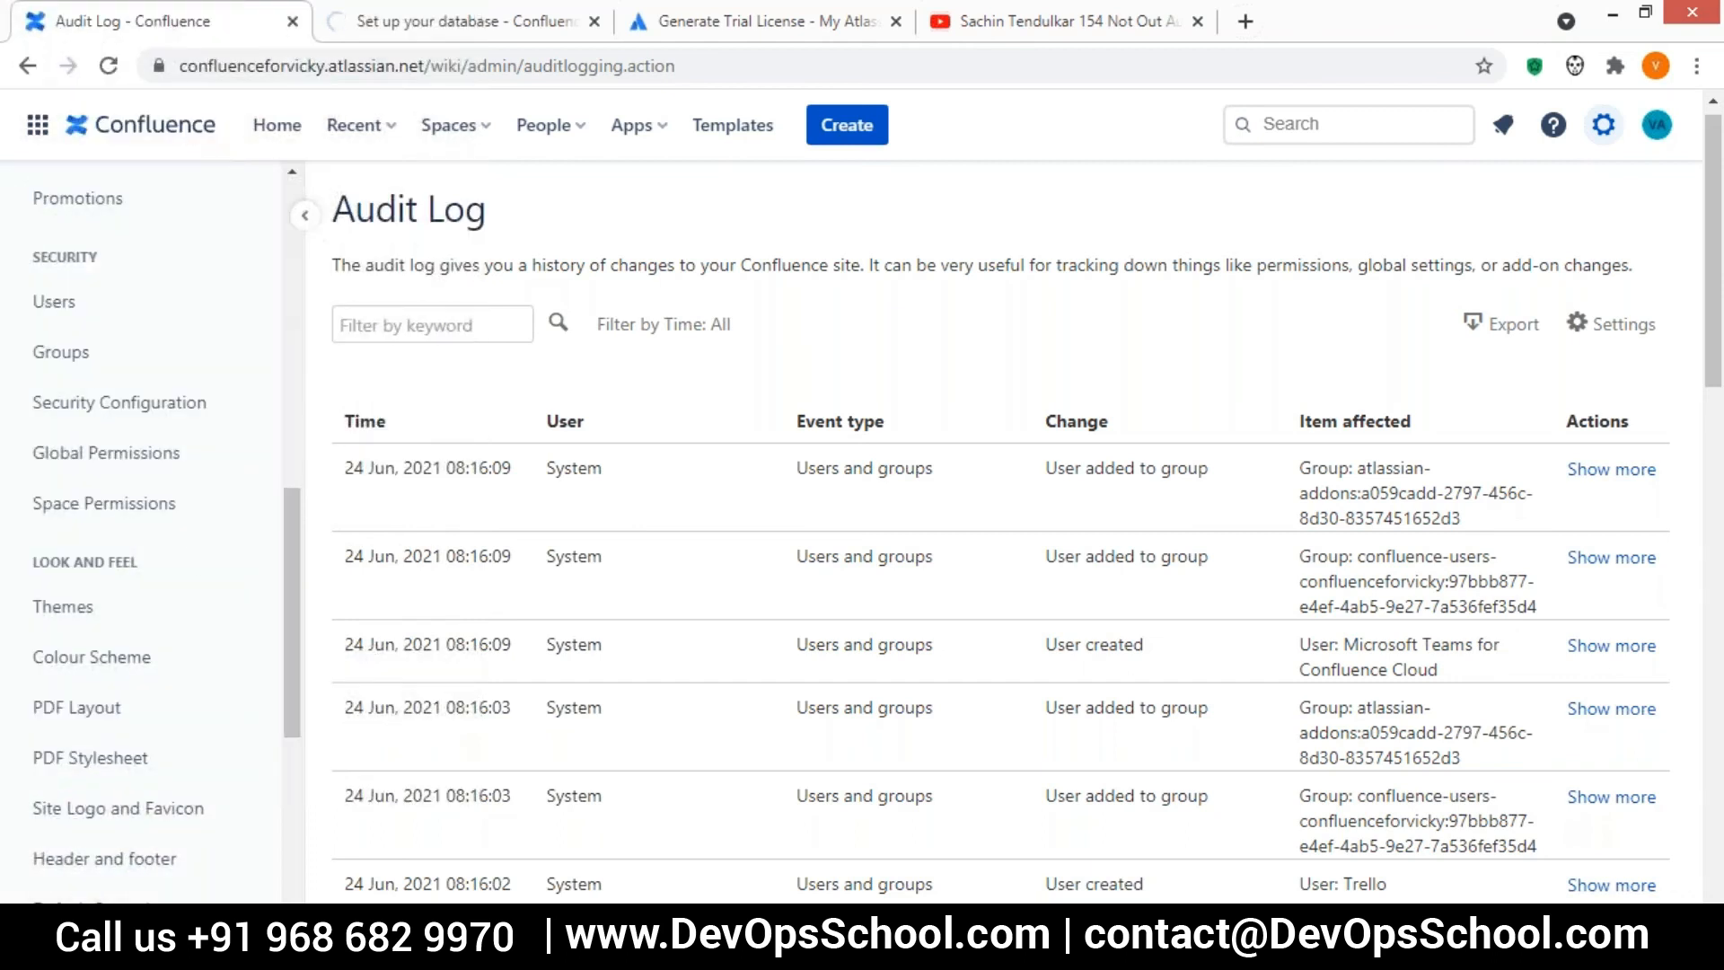
pyautogui.click(110, 808)
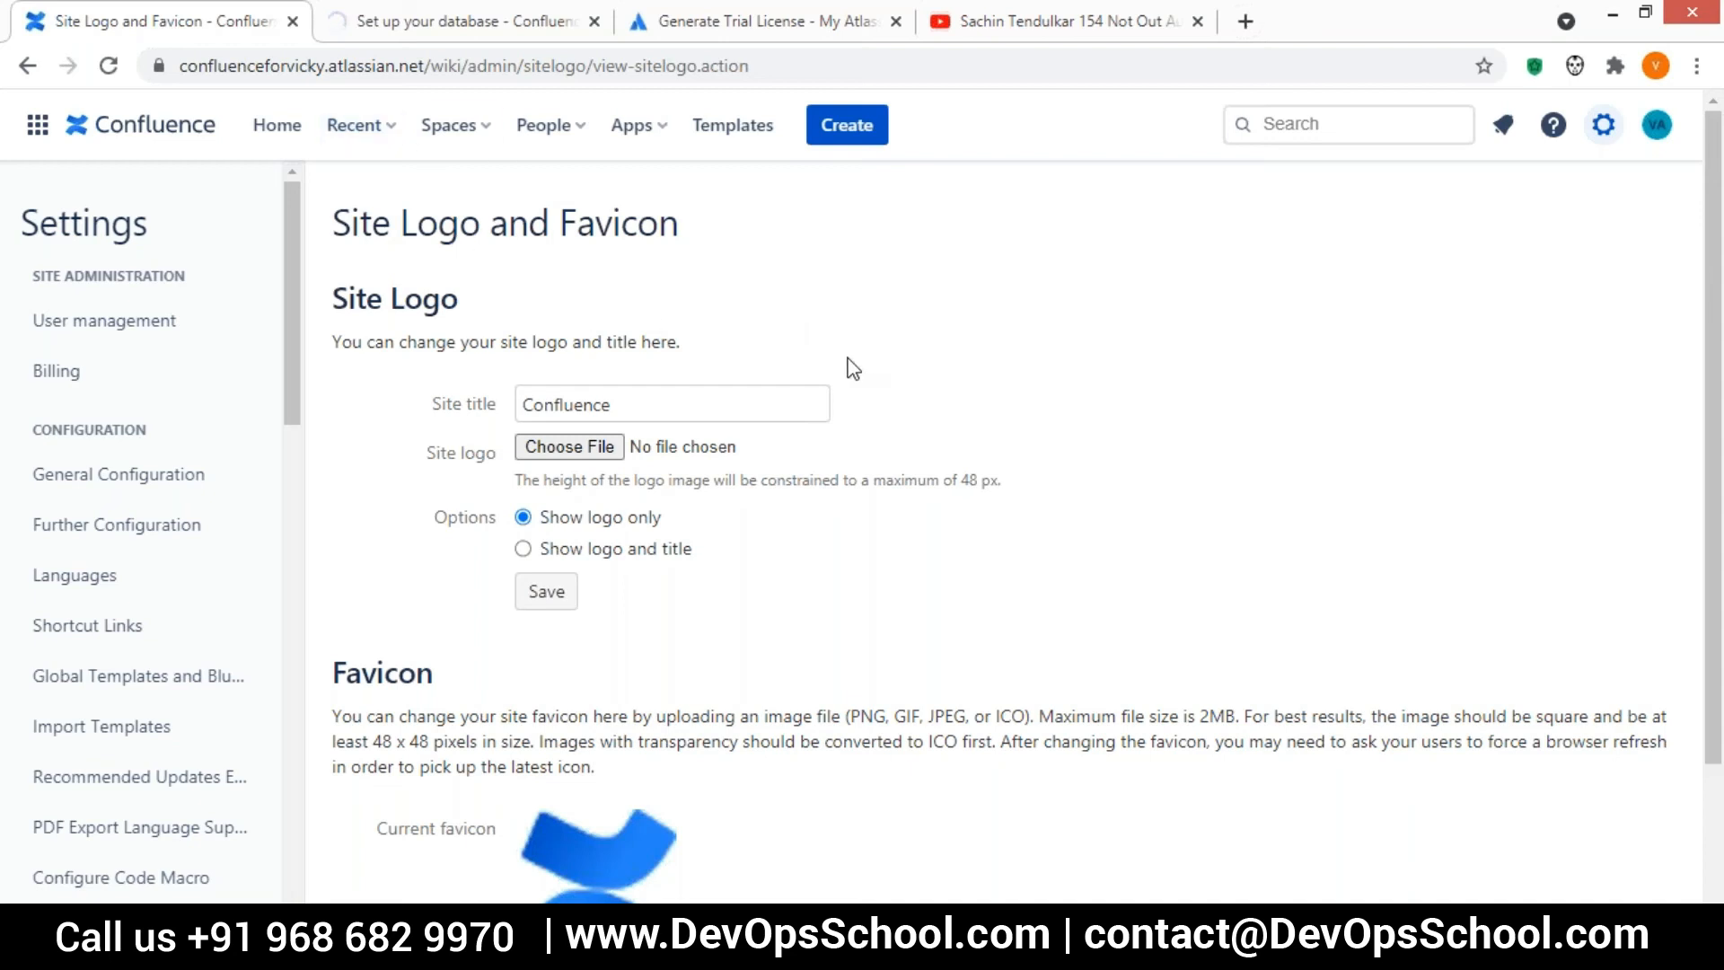
pyautogui.click(568, 447)
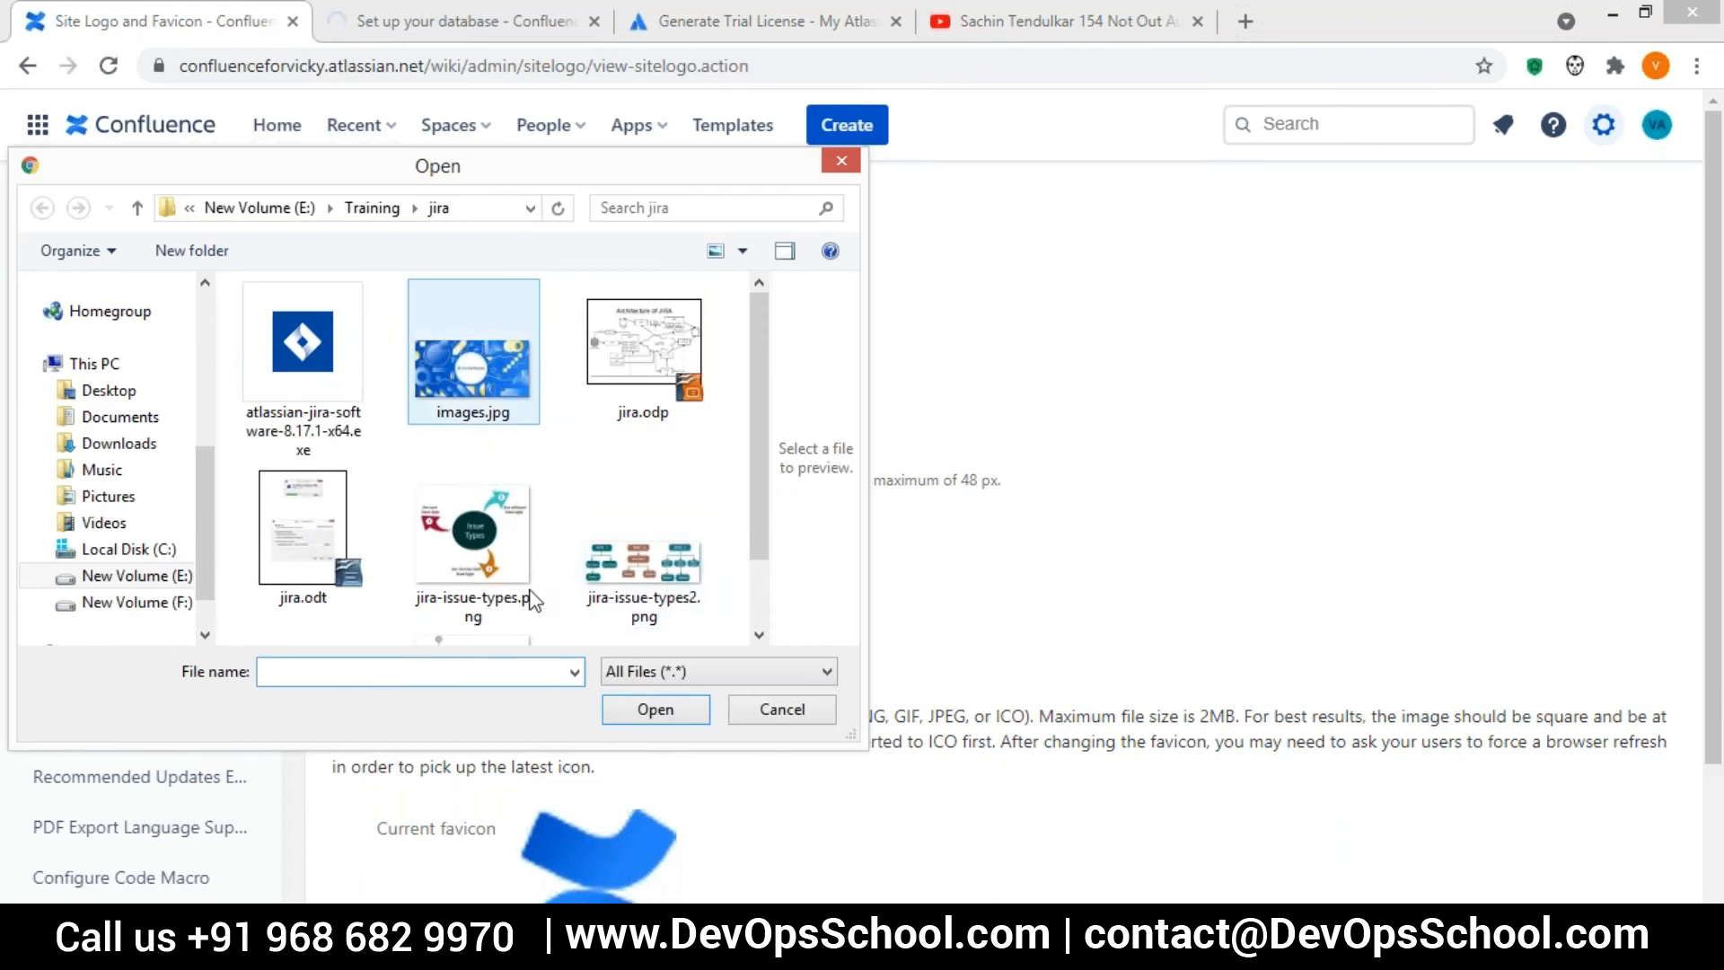
pyautogui.click(665, 713)
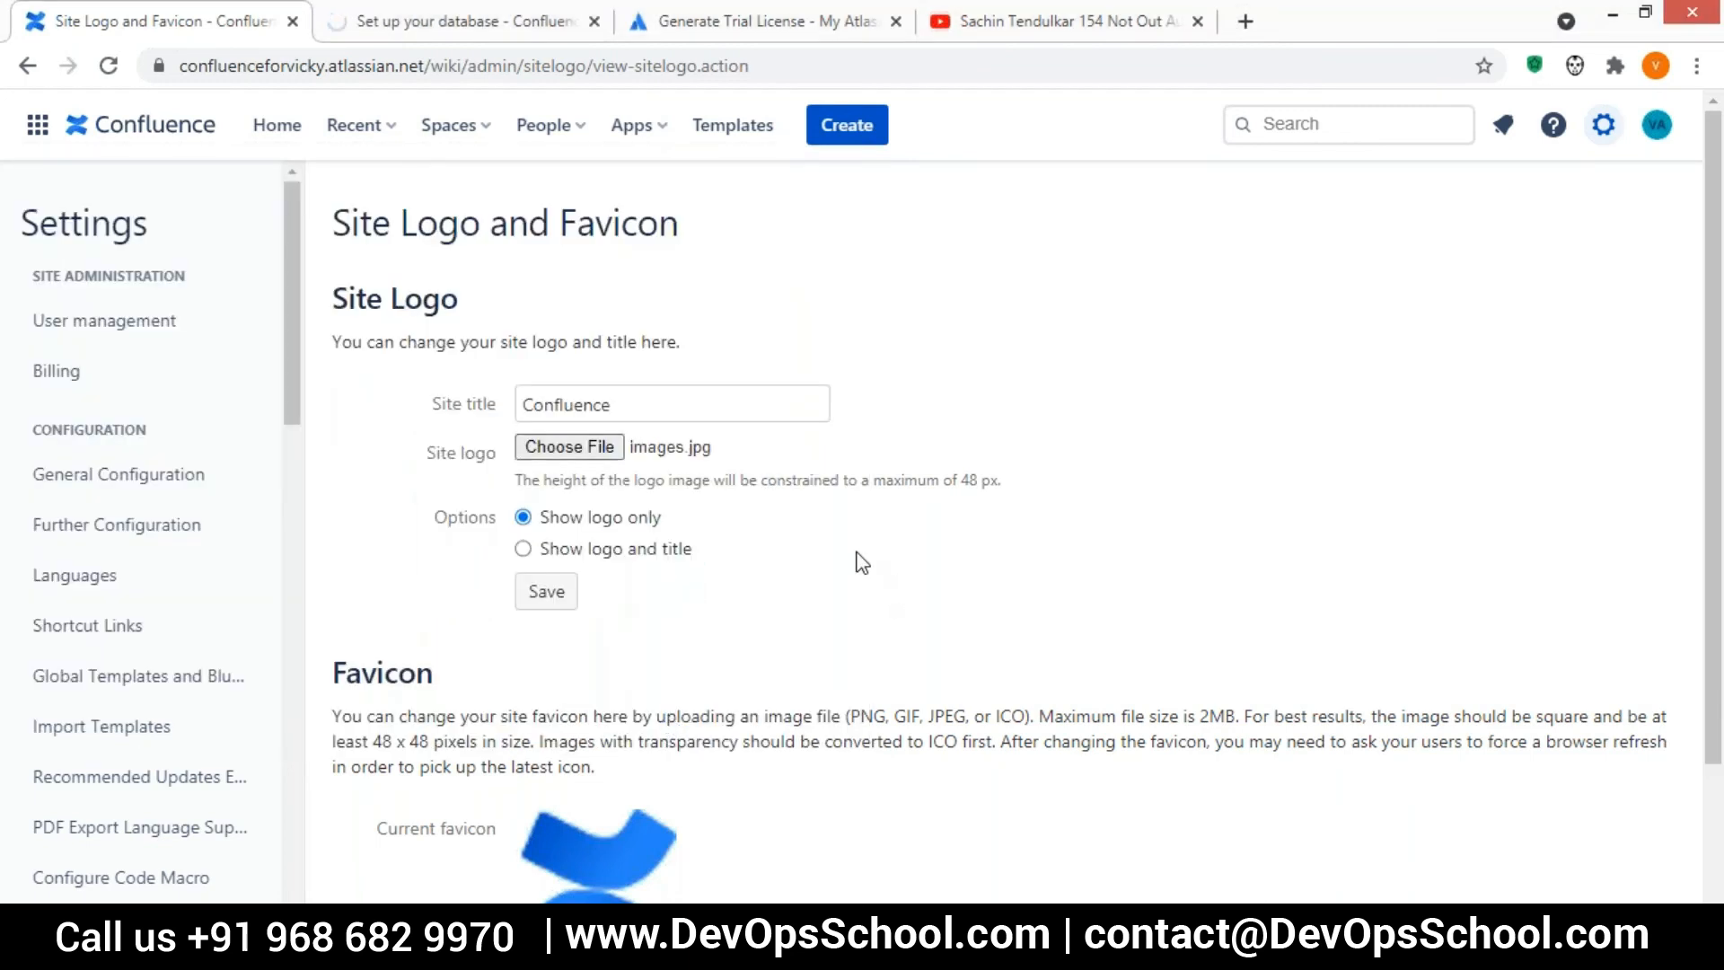
pyautogui.scroll(-2, 831, 605)
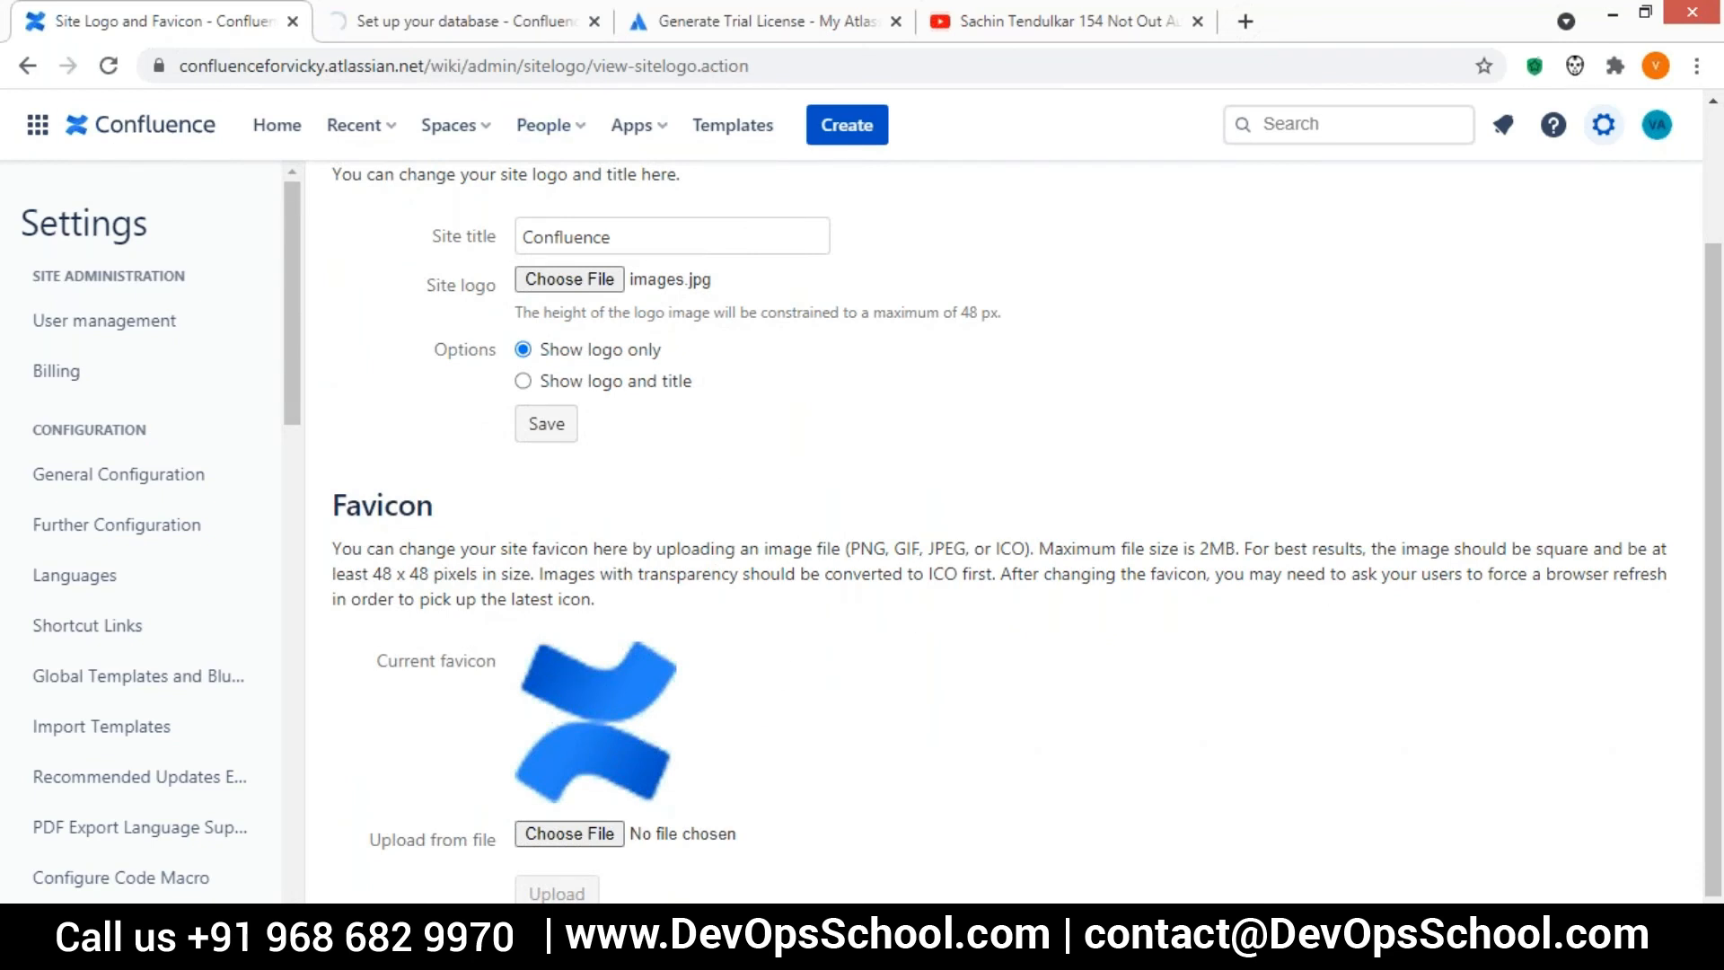
pyautogui.scroll(2, 793, 628)
pyautogui.scroll(-2, 793, 628)
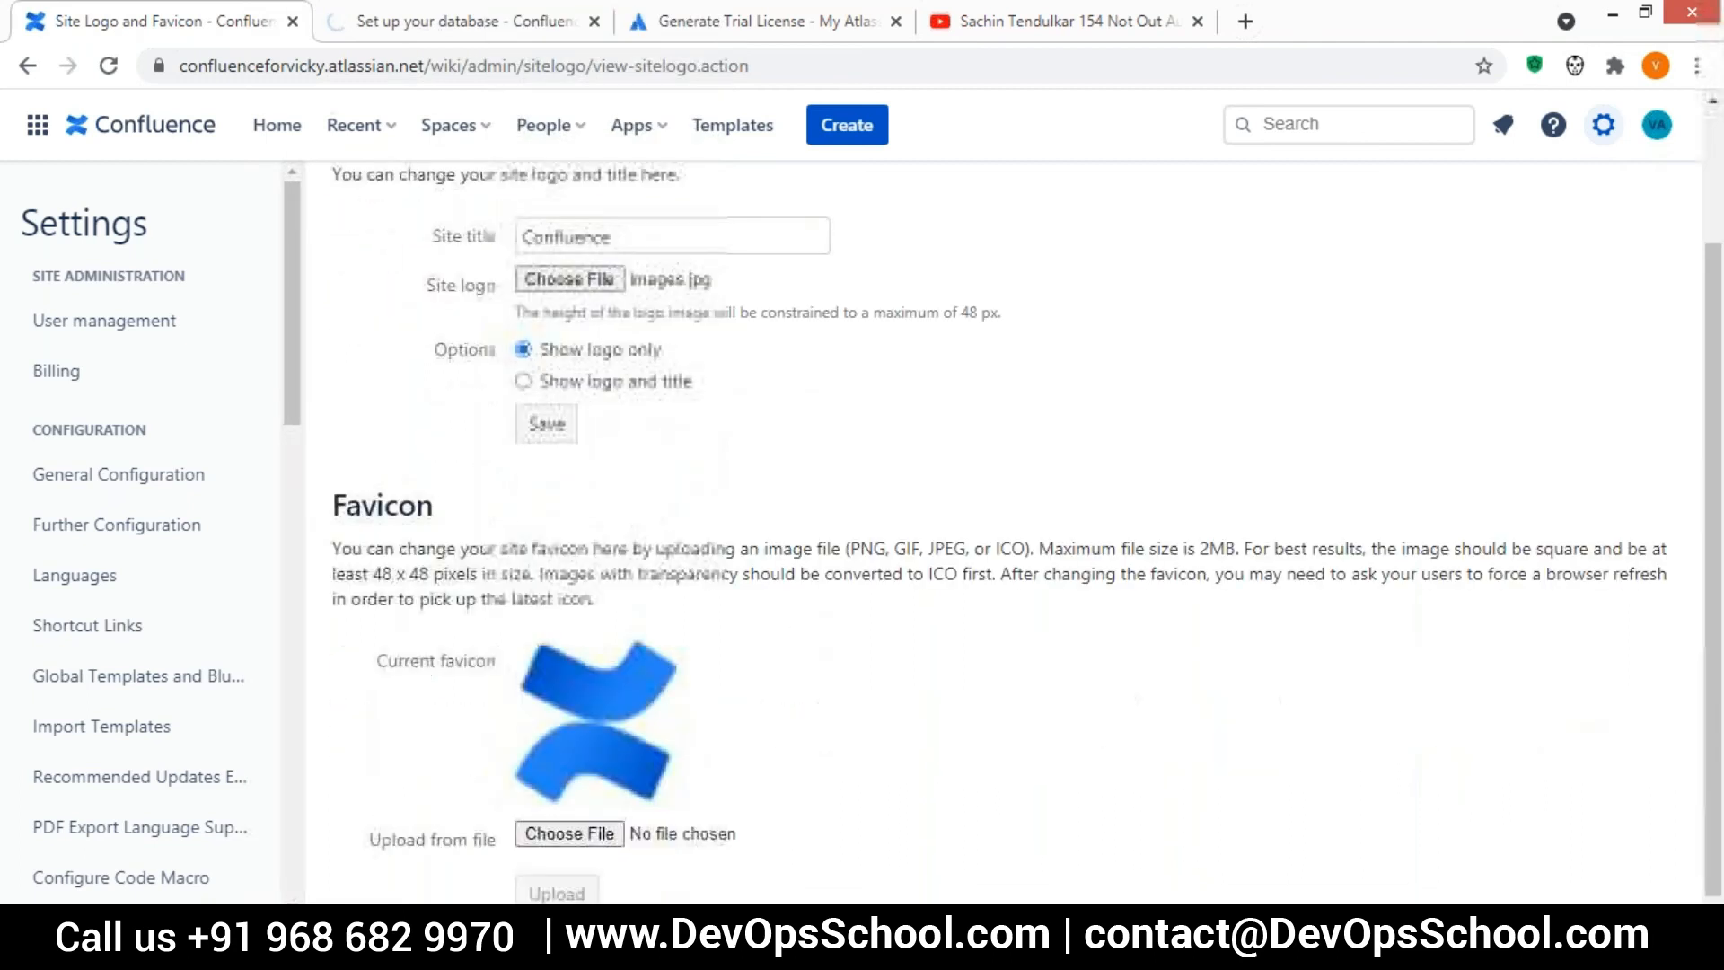
pyautogui.click(546, 423)
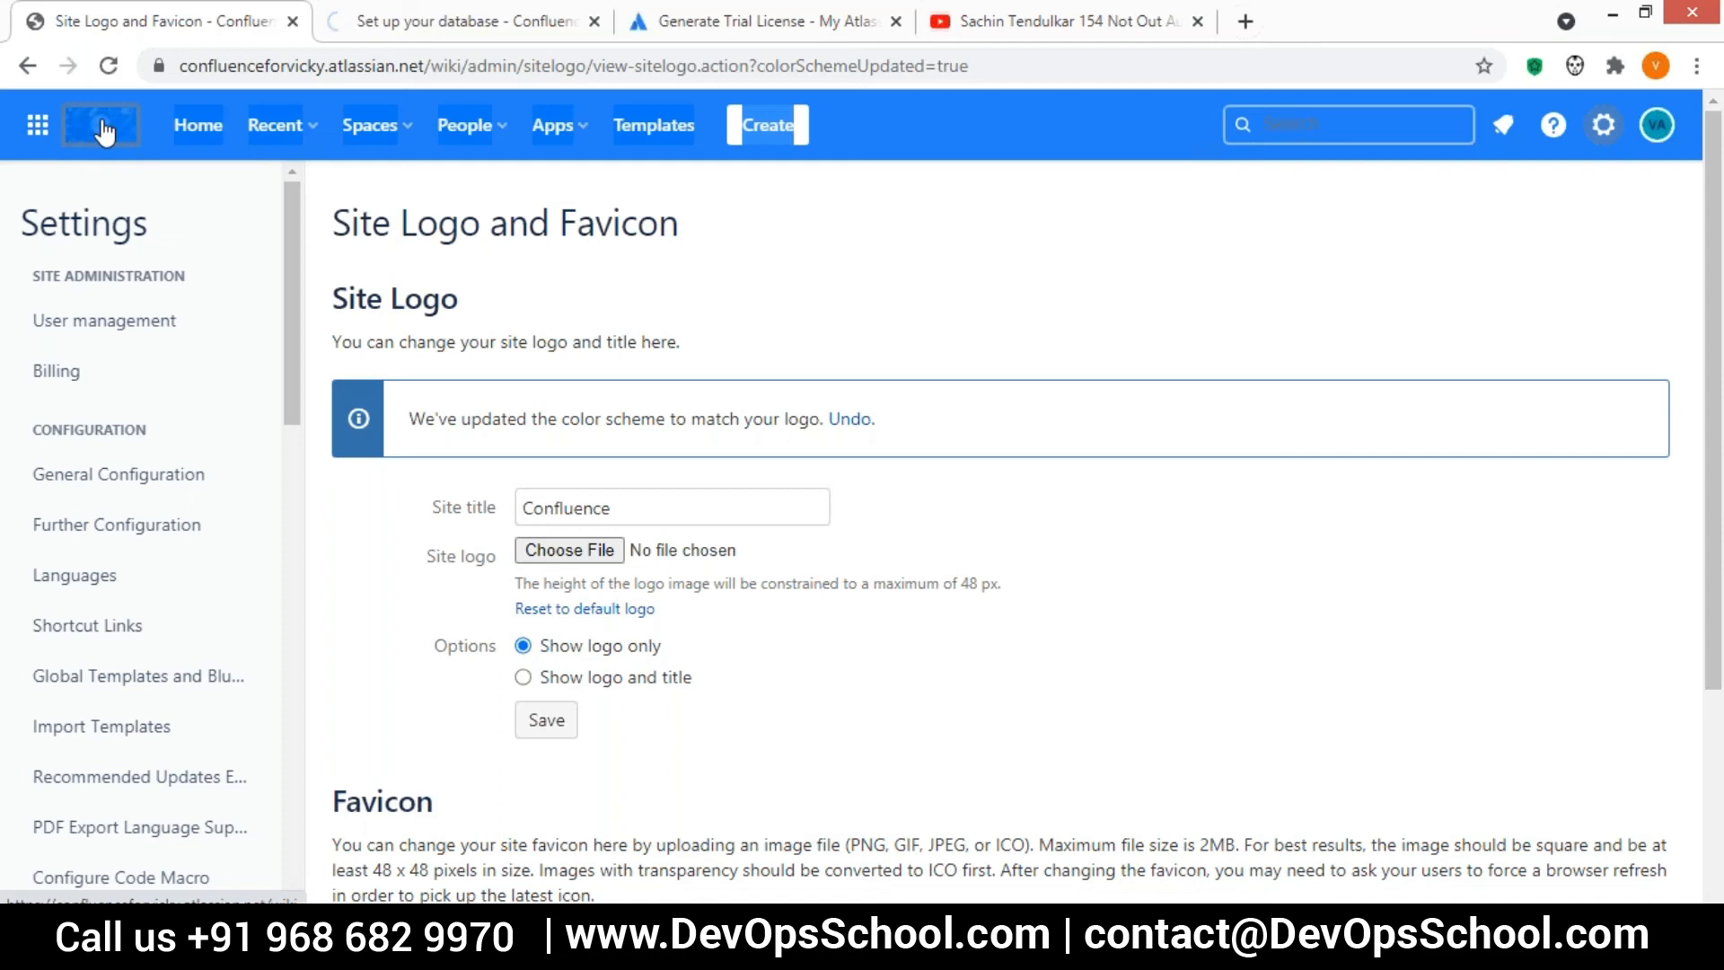
pyautogui.click(104, 132)
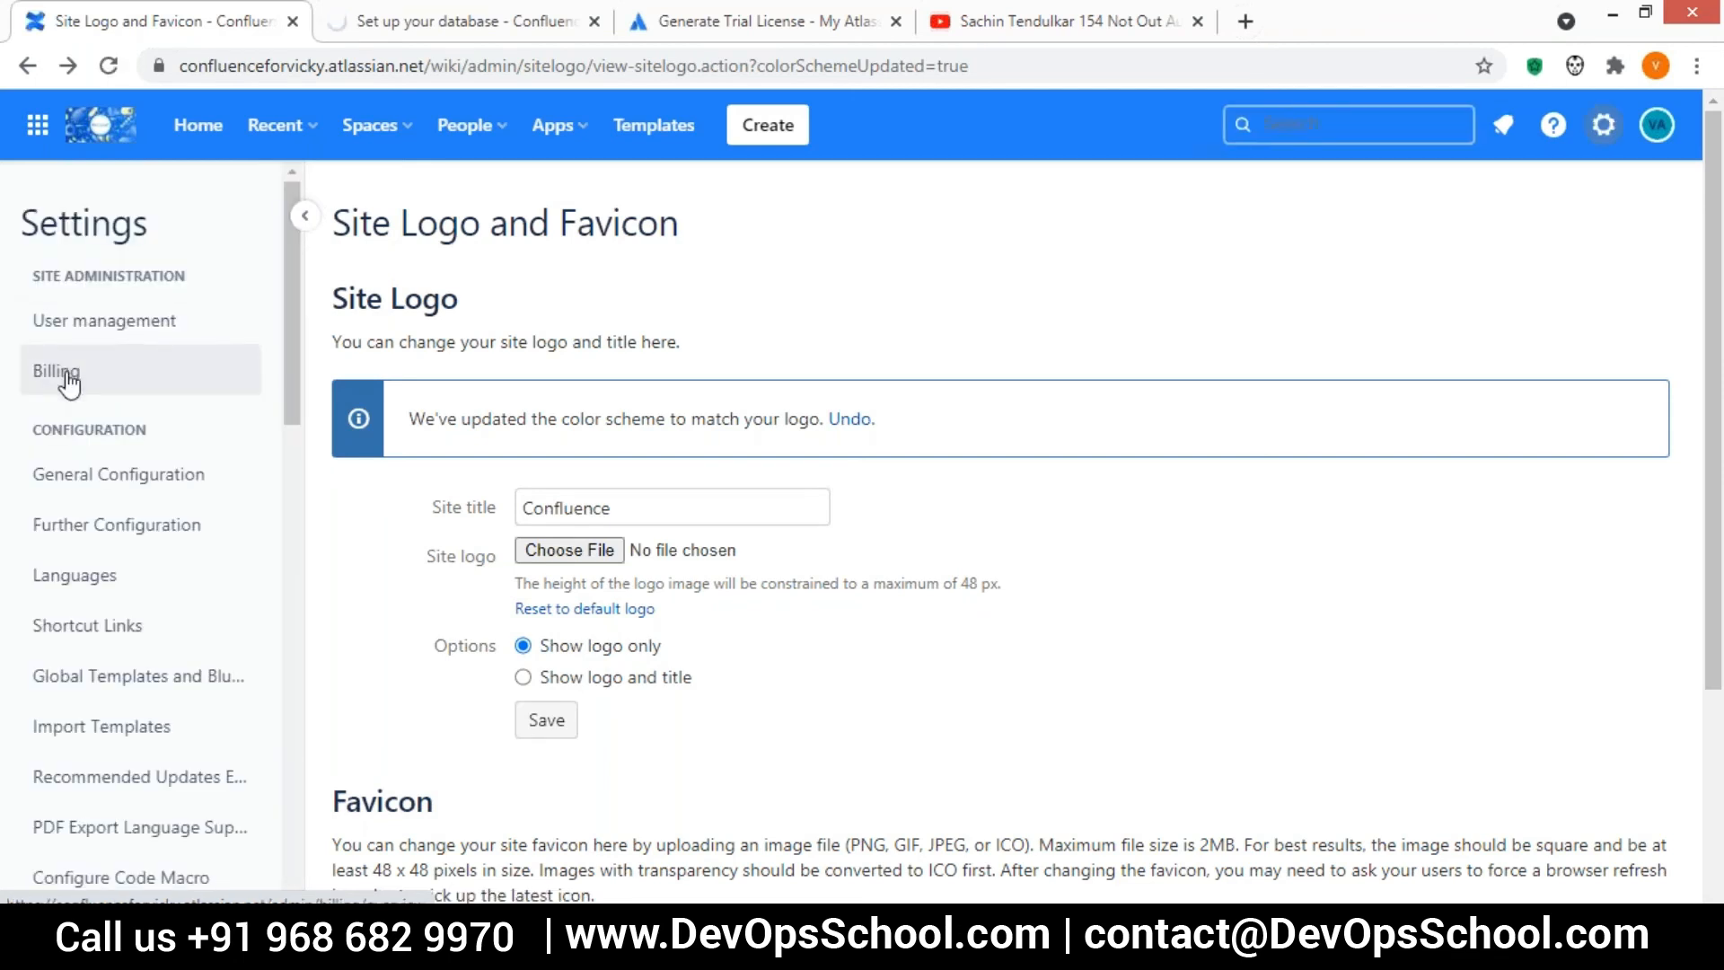
# Open user management in Atlassian Administration and review the list of users
pyautogui.click(64, 332)
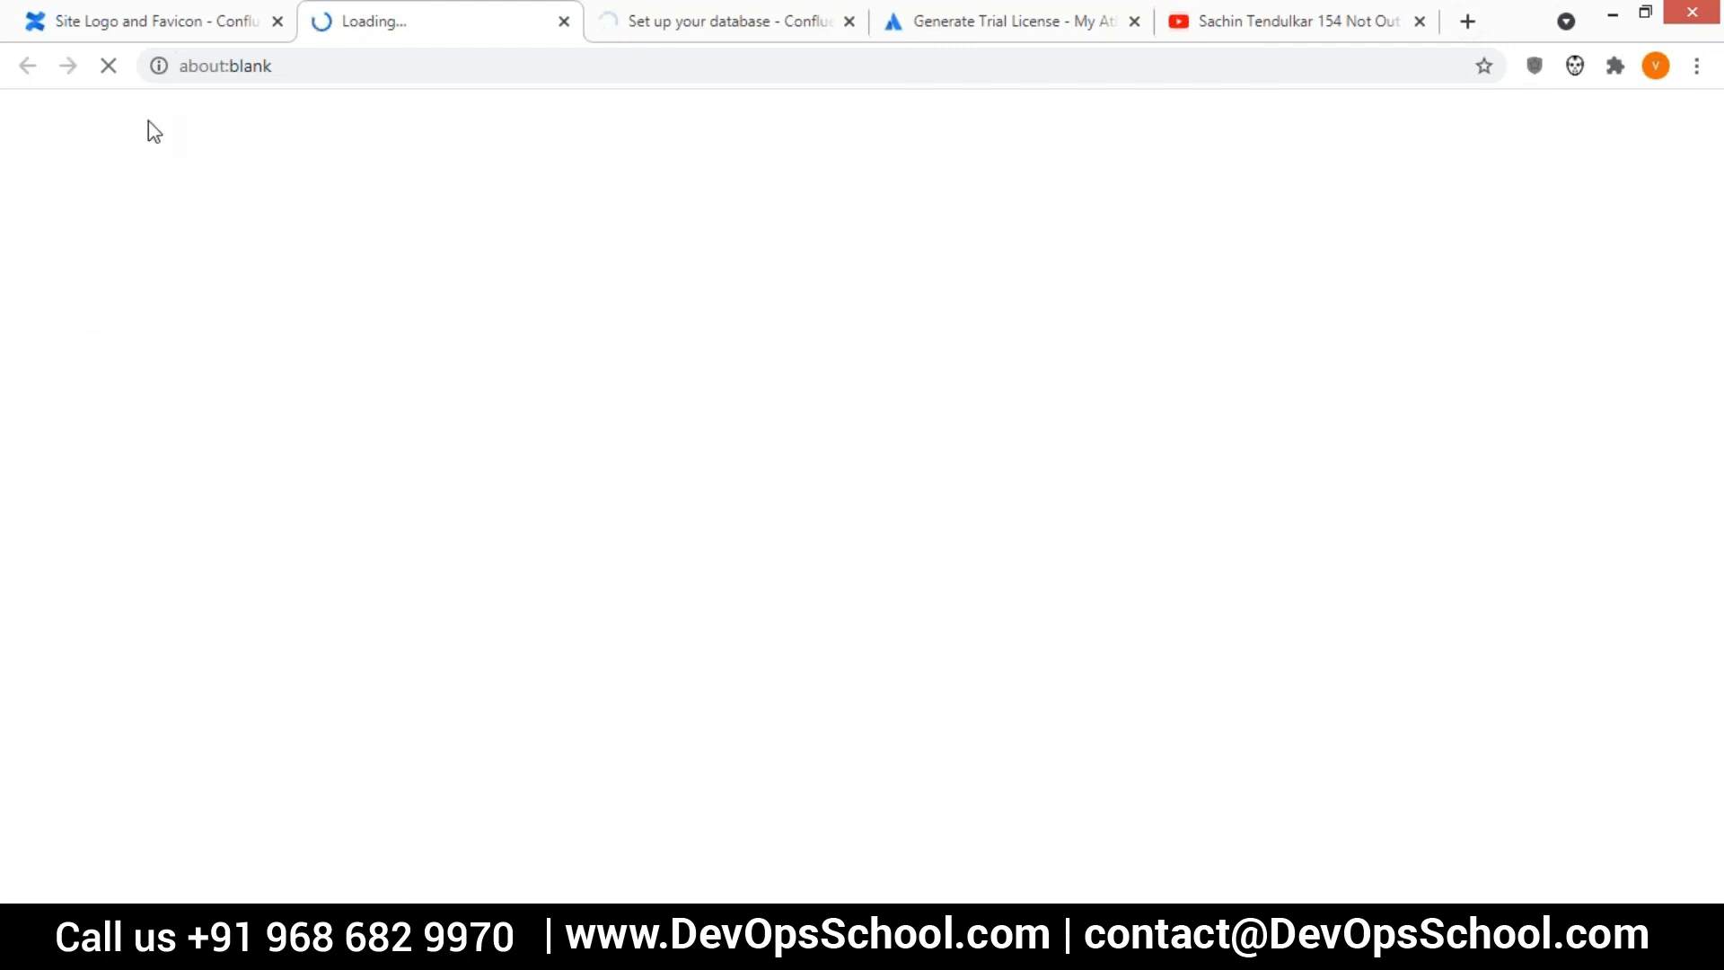
pyautogui.click(186, 27)
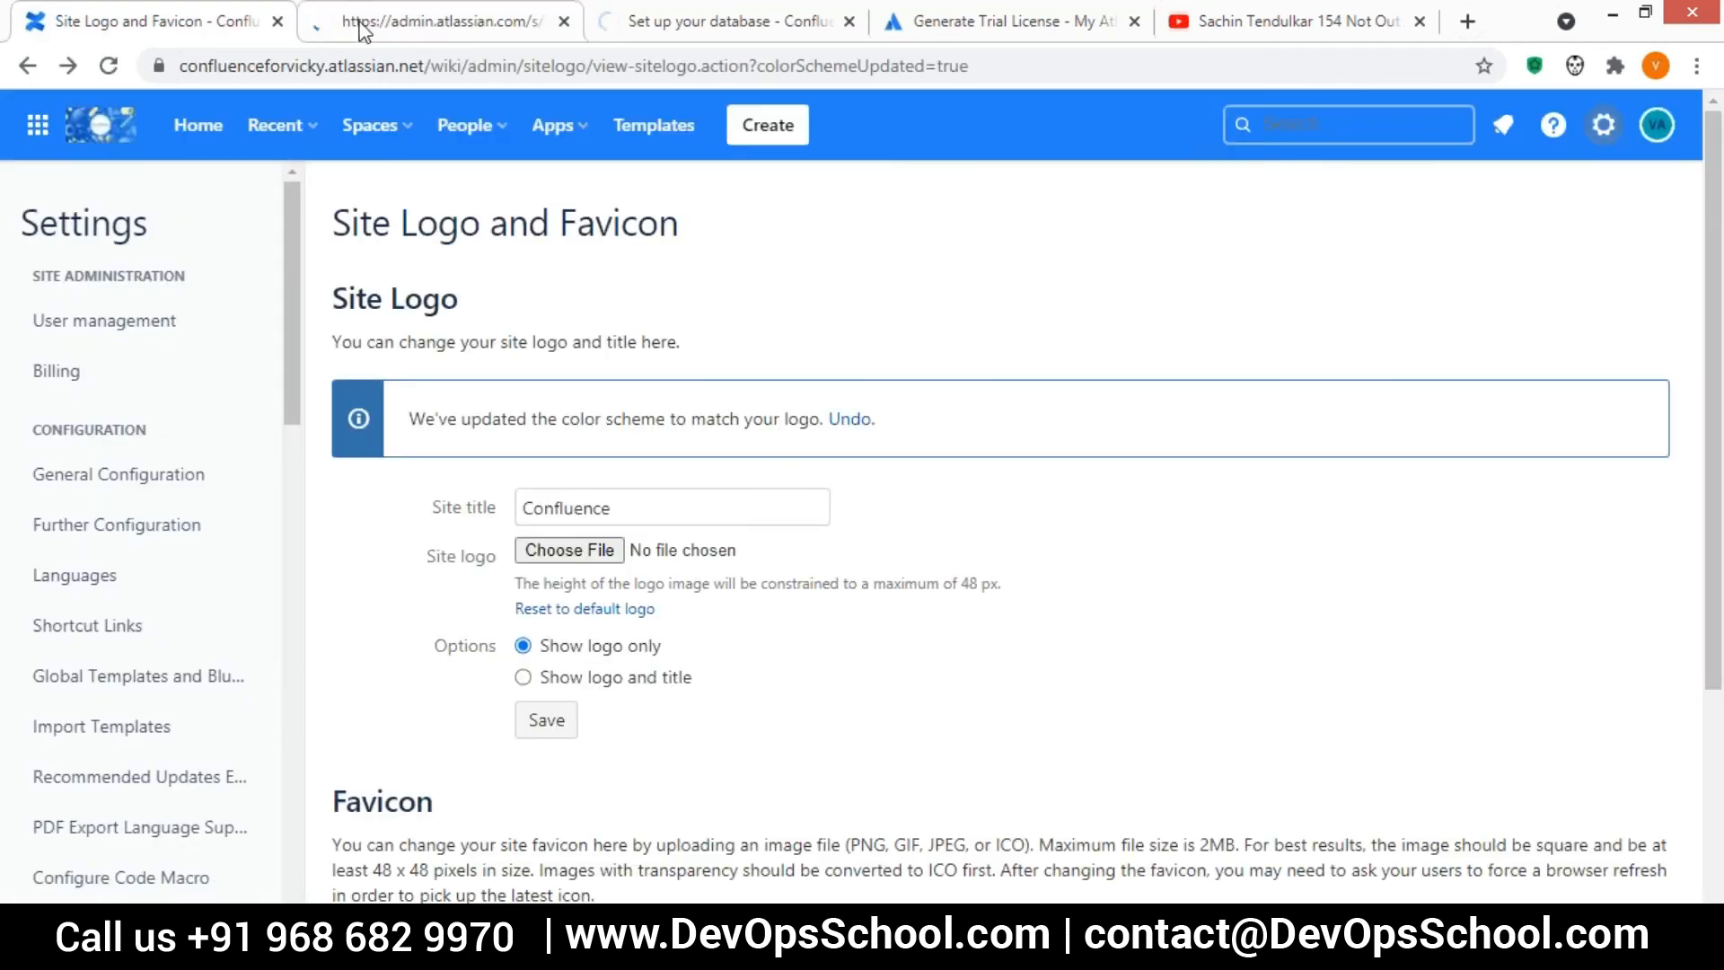
pyautogui.click(358, 23)
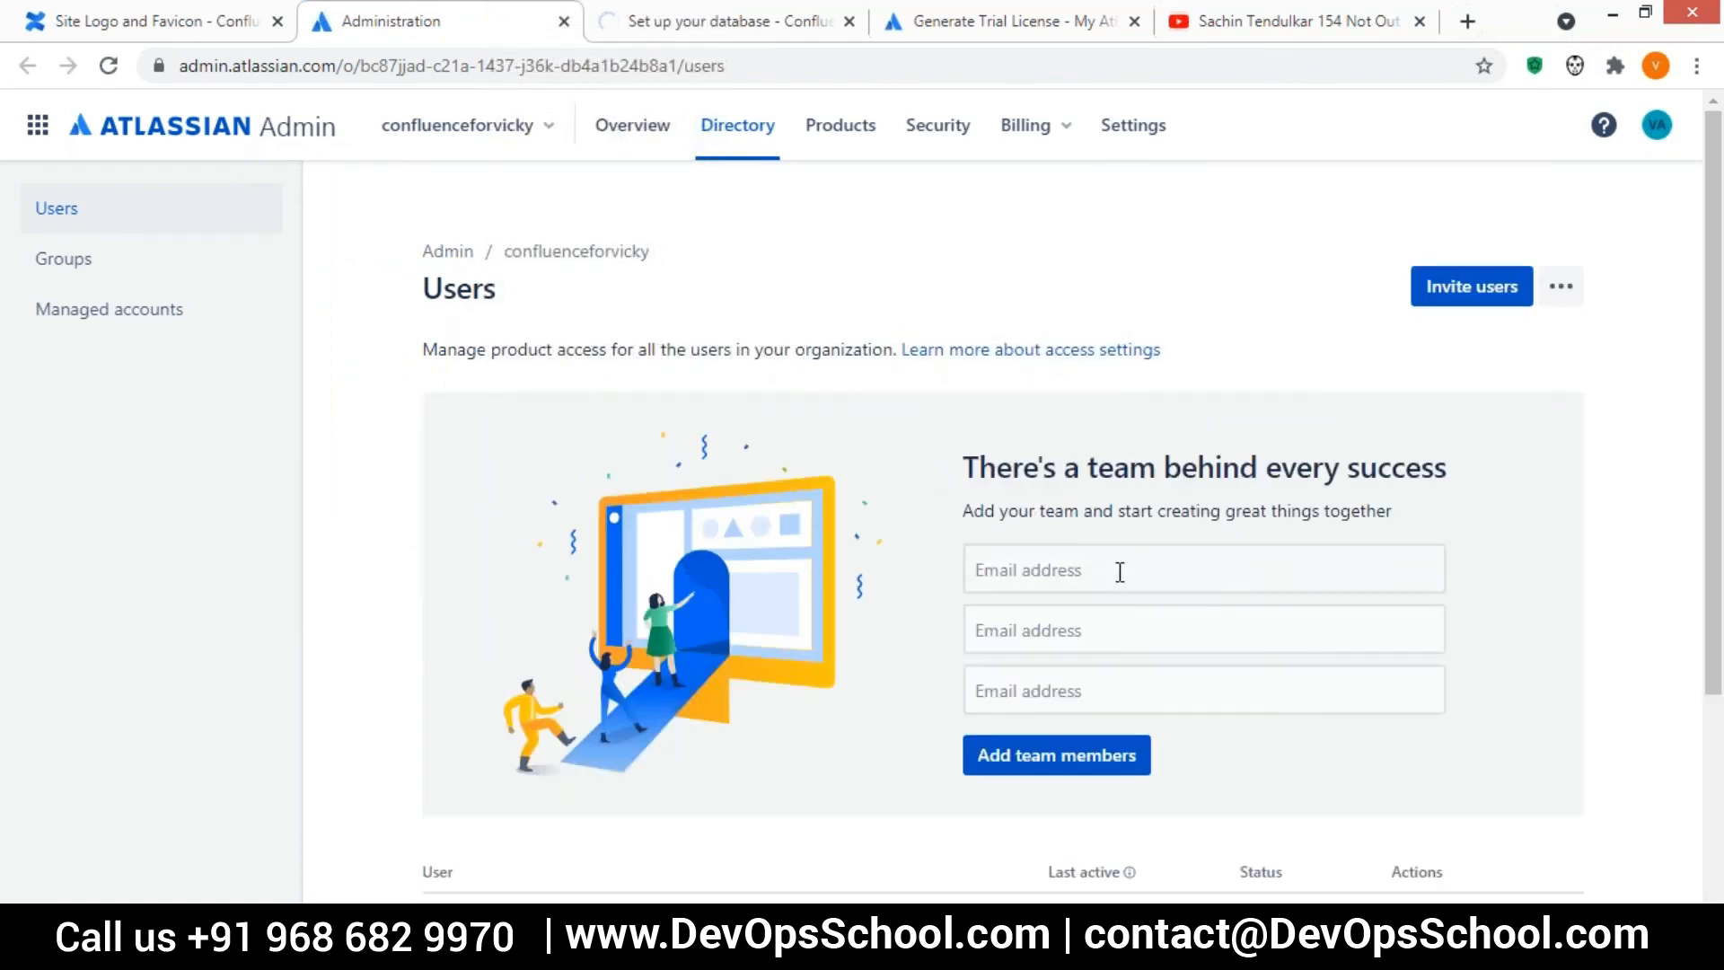
pyautogui.scroll(-3, 935, 493)
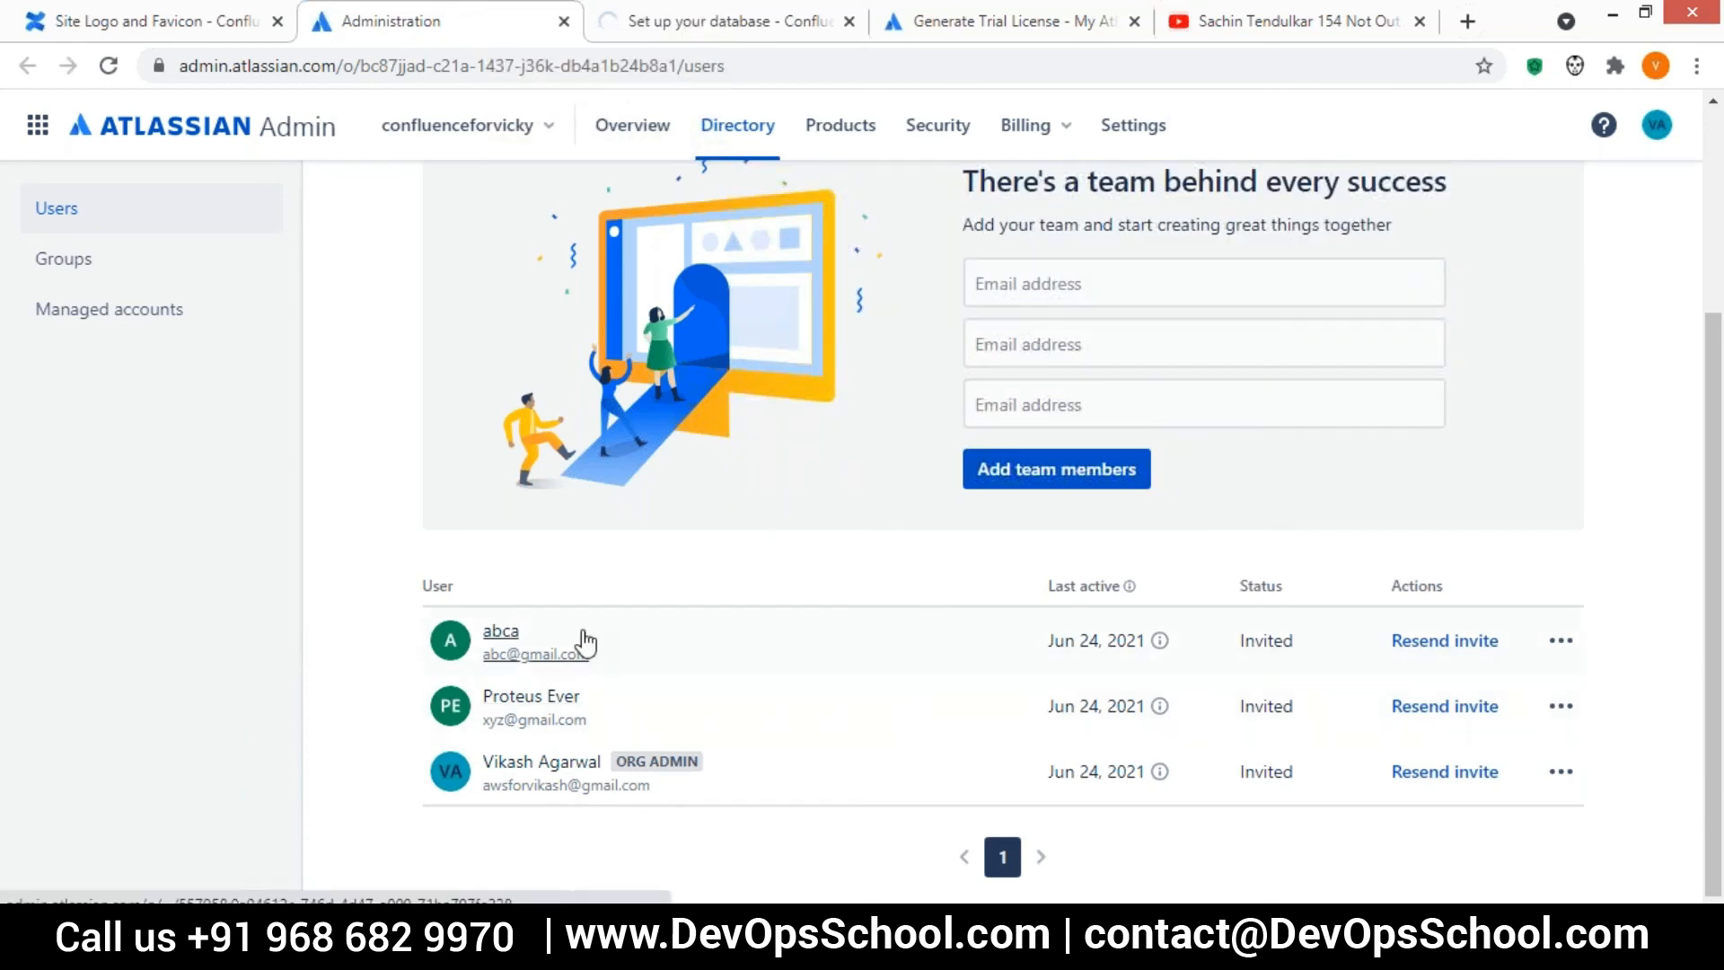
# Invite one new team member by entering their email address, and dismiss the invitation notice
pyautogui.click(1024, 282)
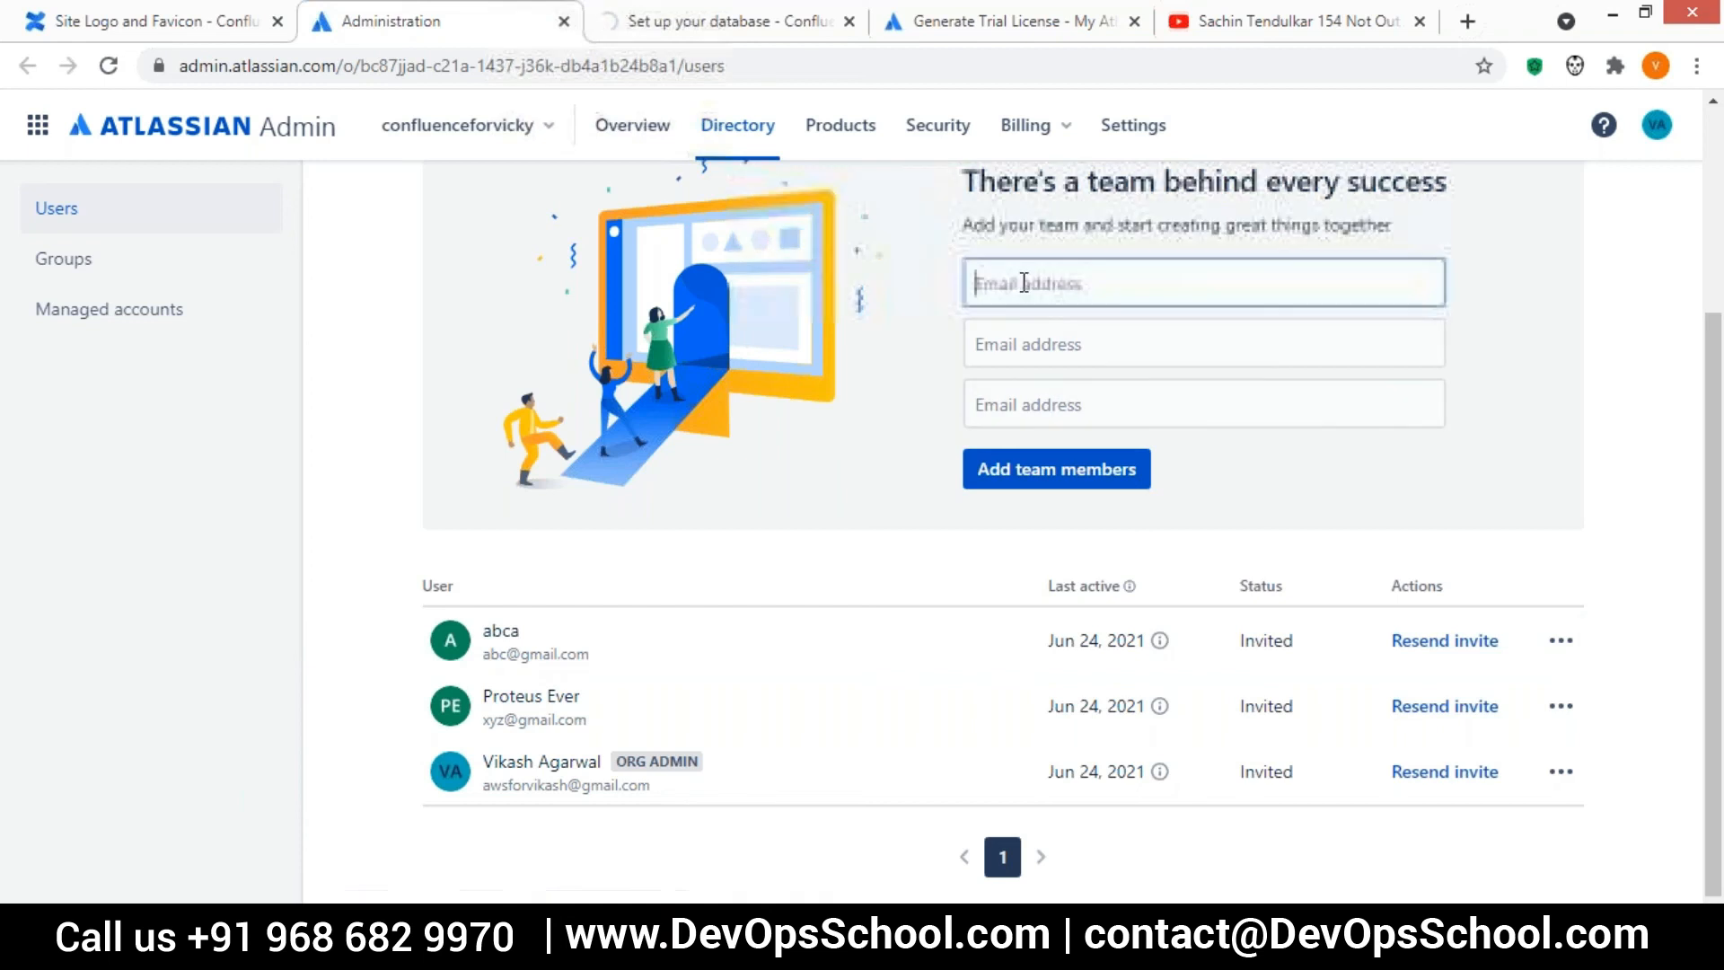
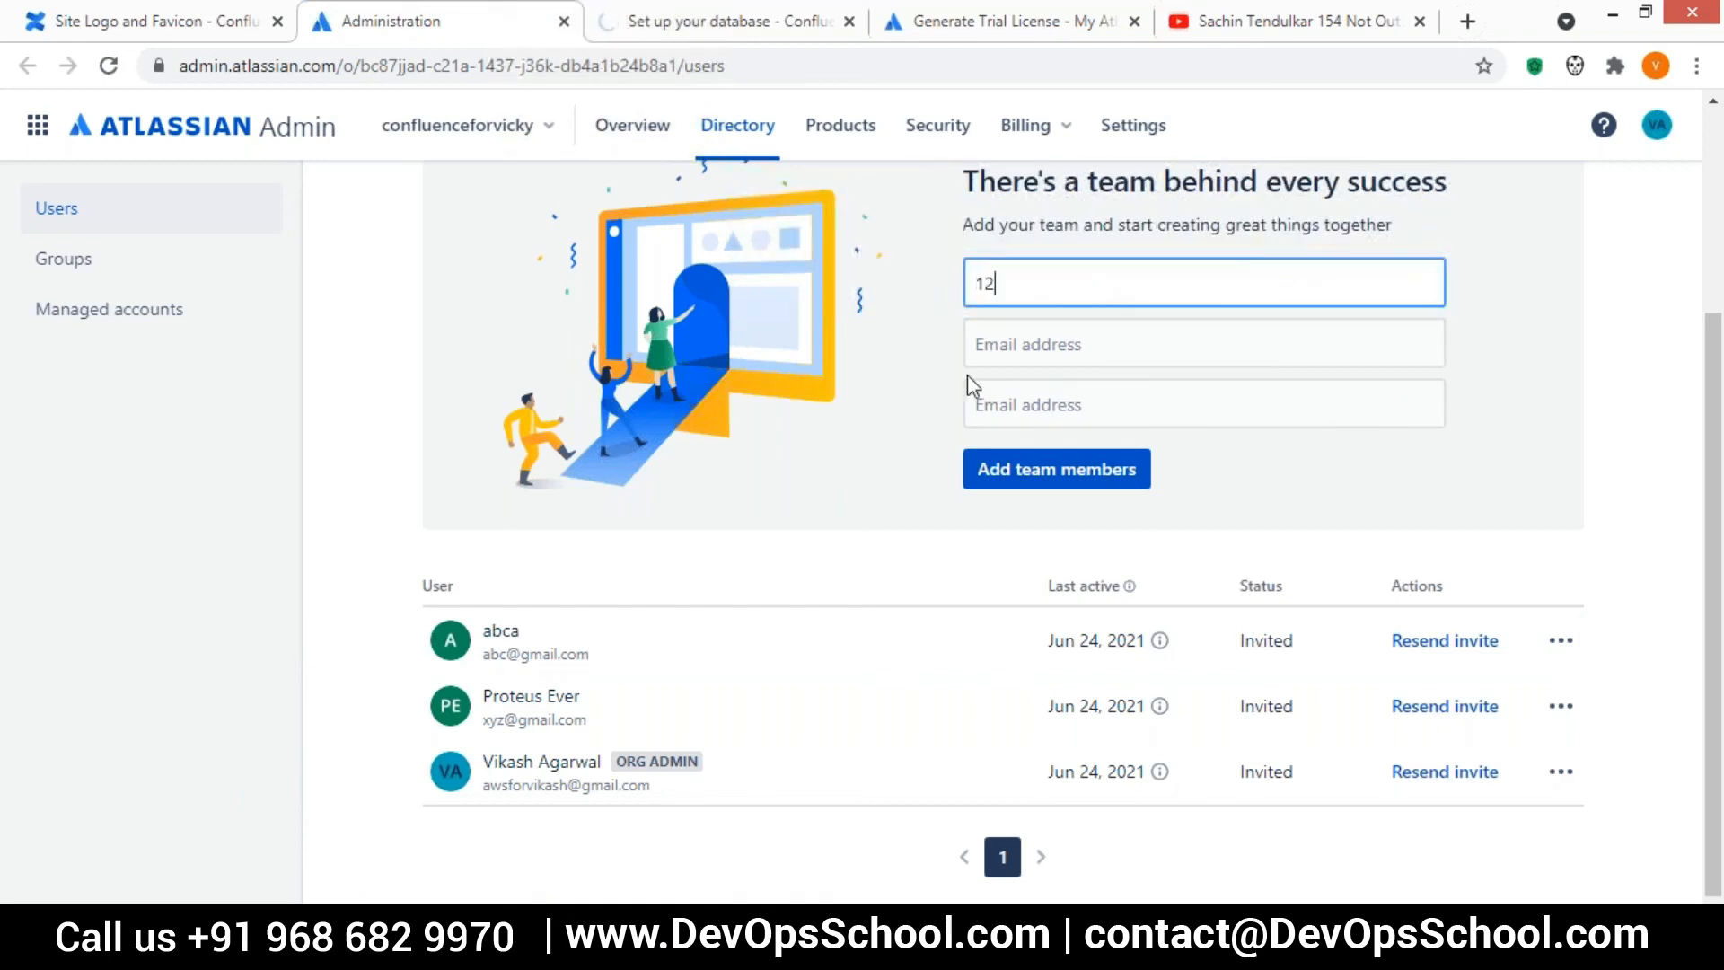
pyautogui.press('Tab')
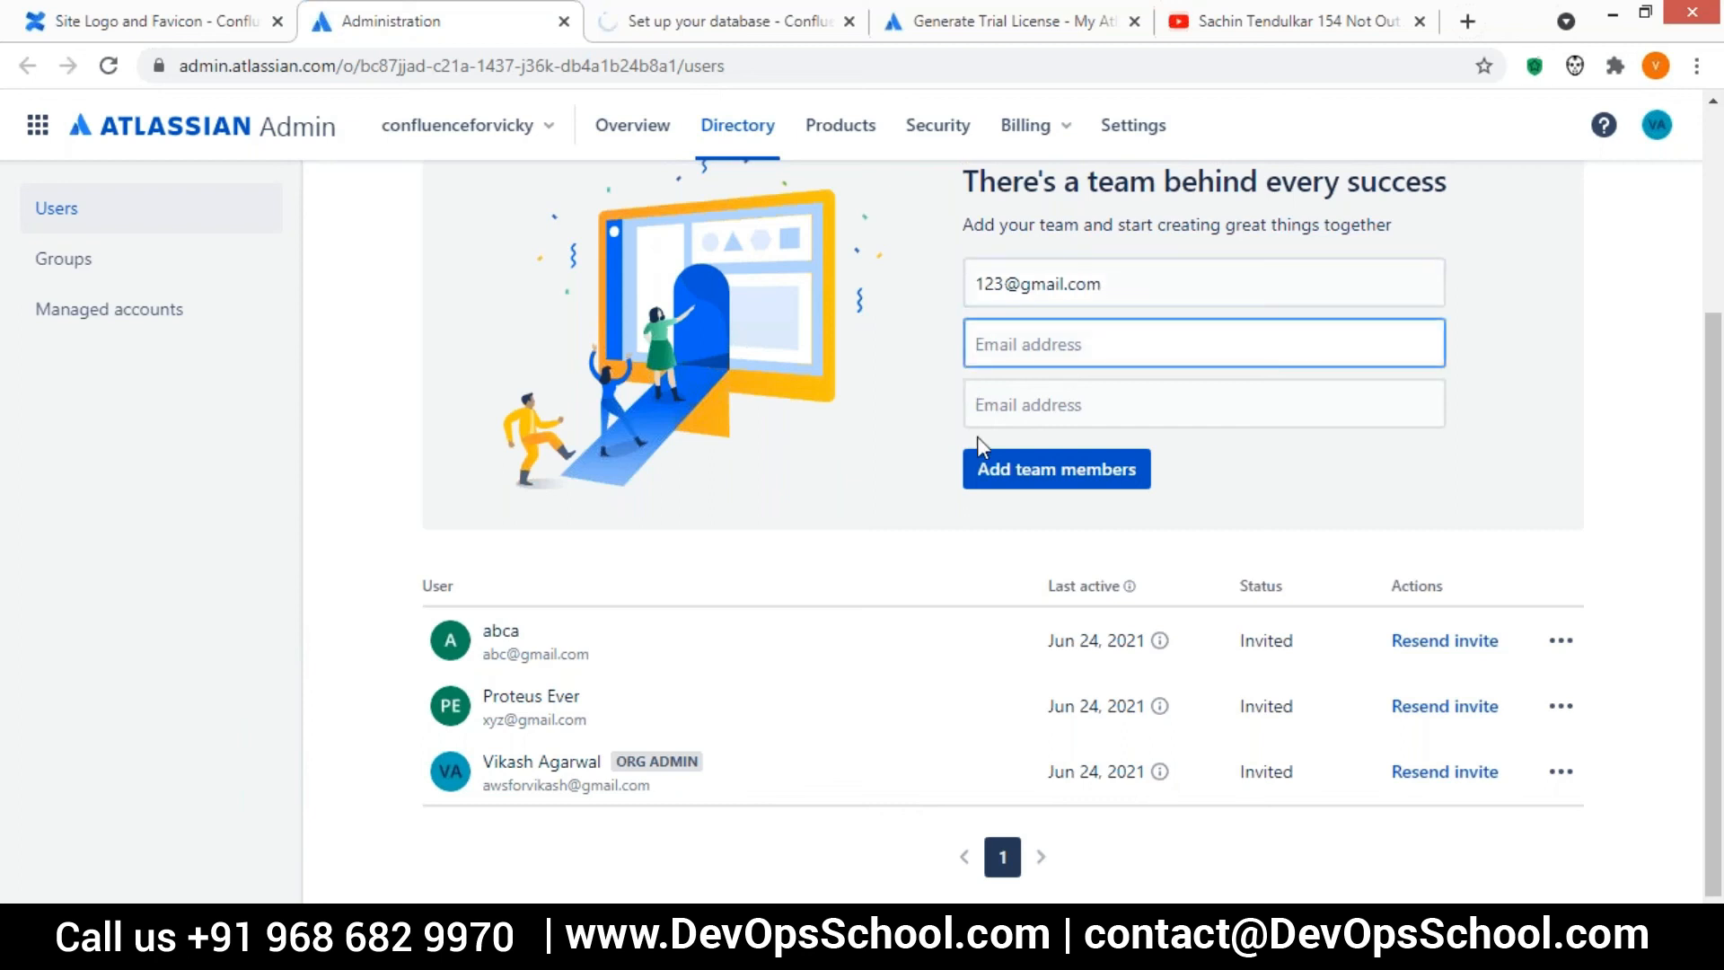
pyautogui.click(1055, 481)
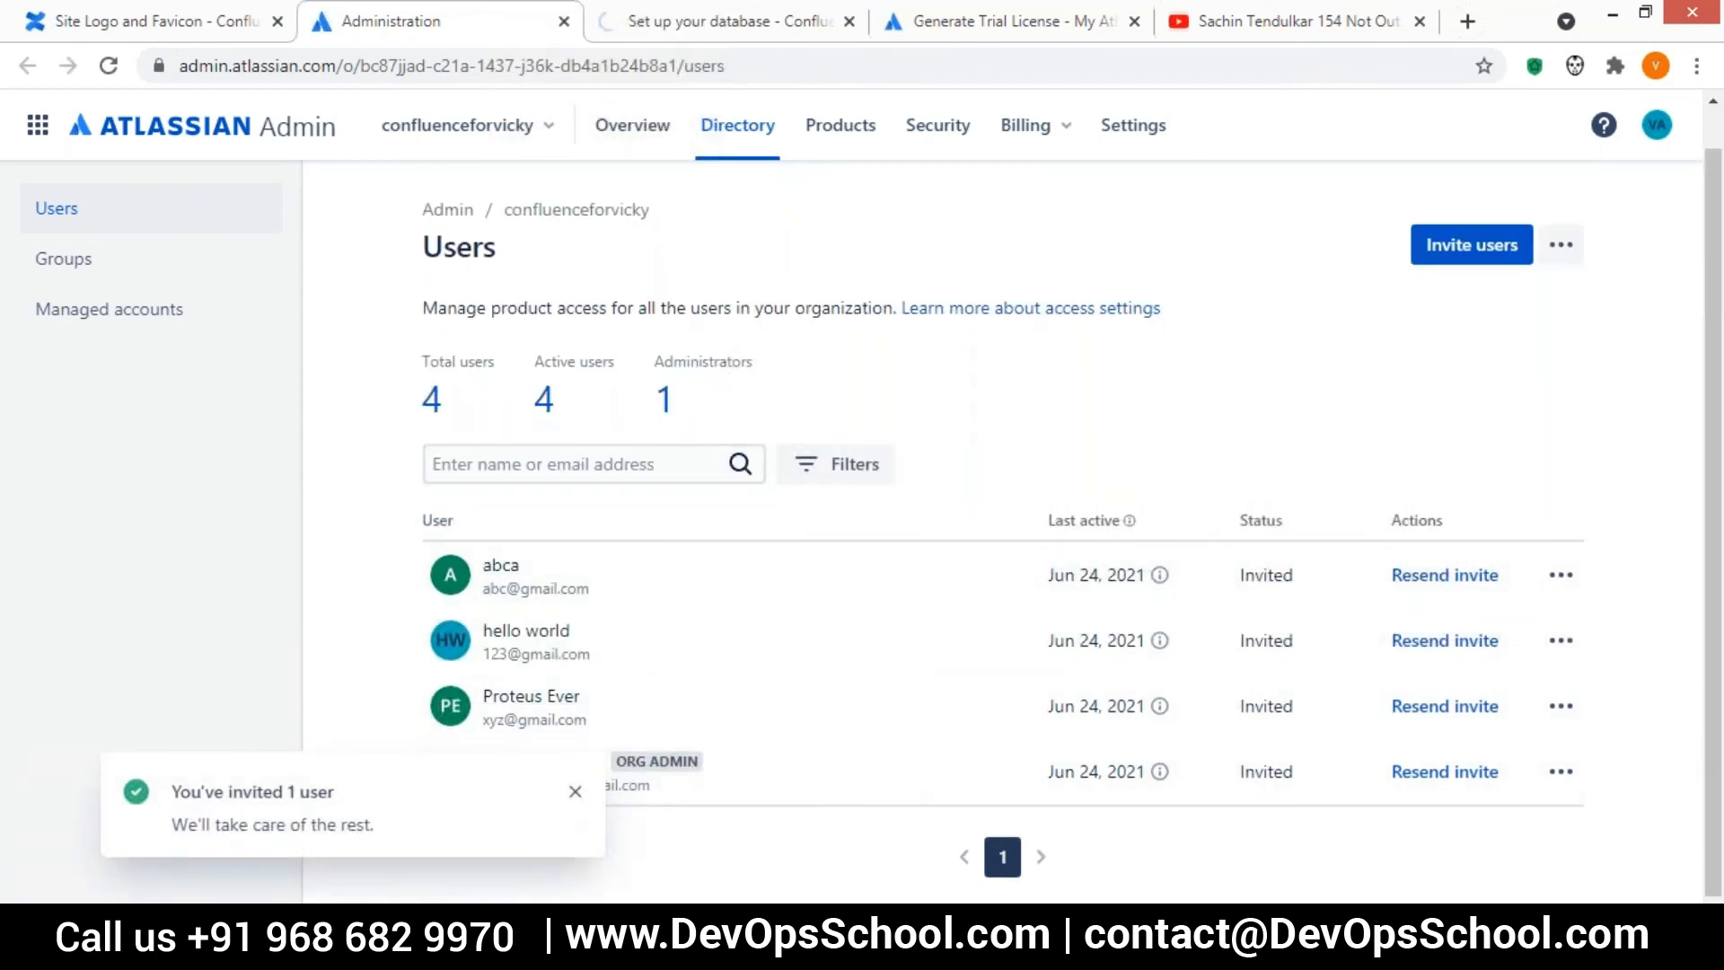
pyautogui.click(575, 792)
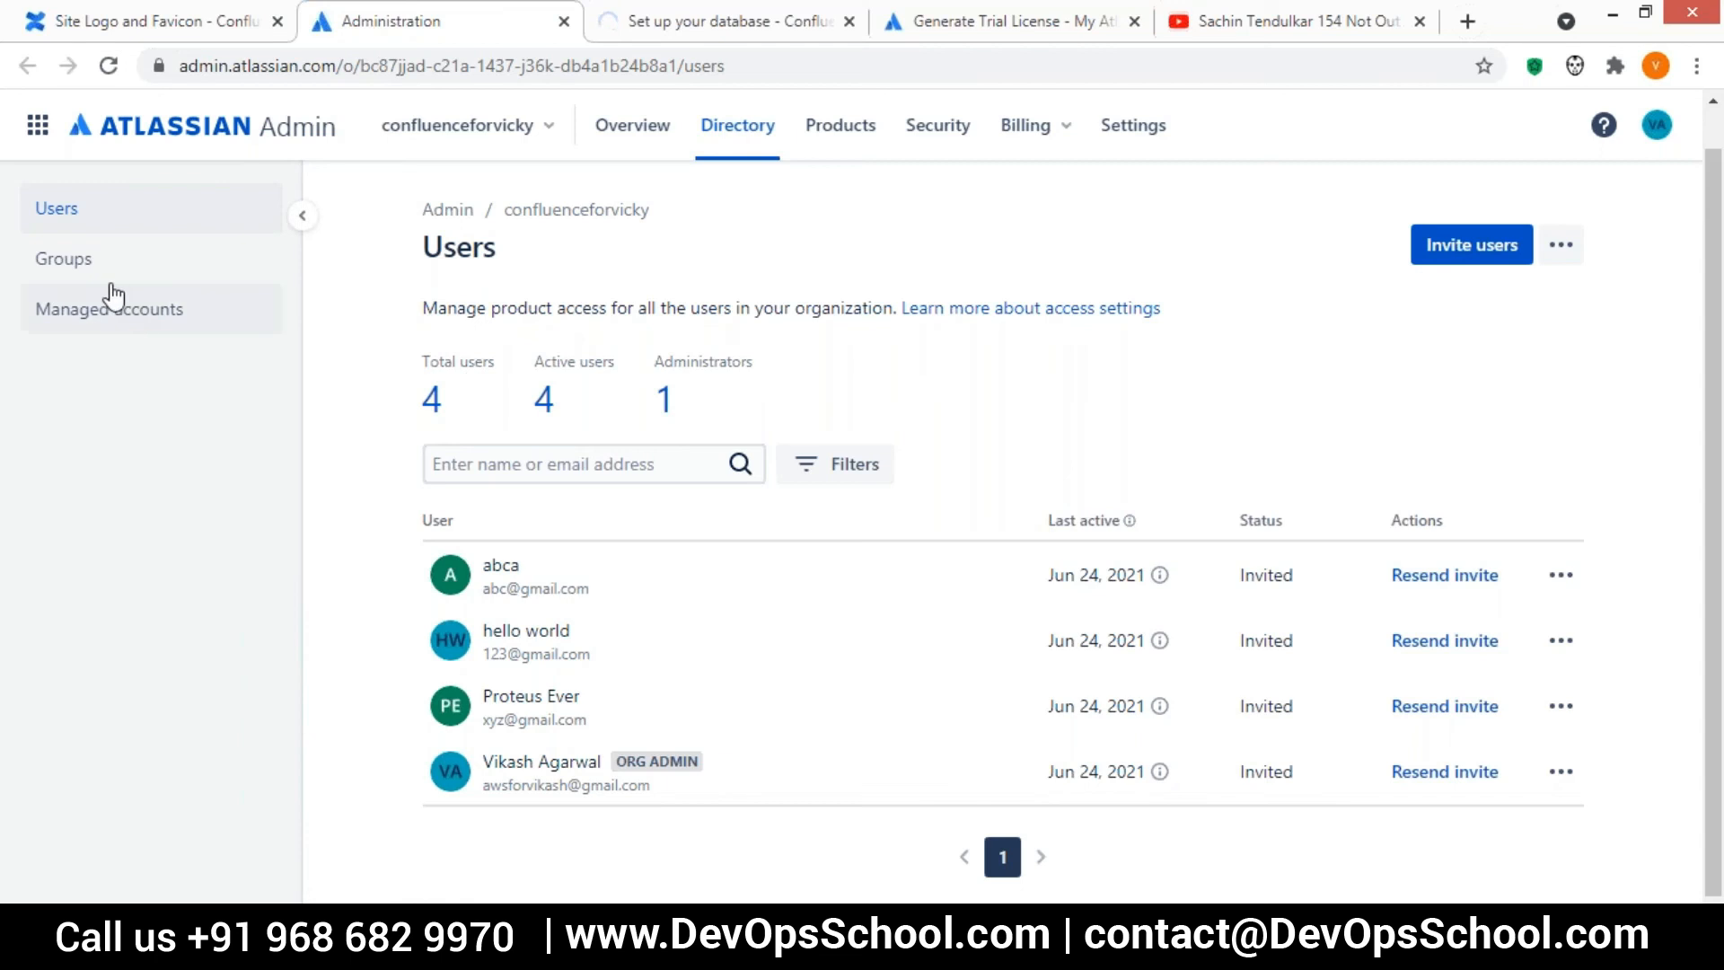
# Create a group named Test Group with the first two users offered in the member suggestions
pyautogui.click(78, 266)
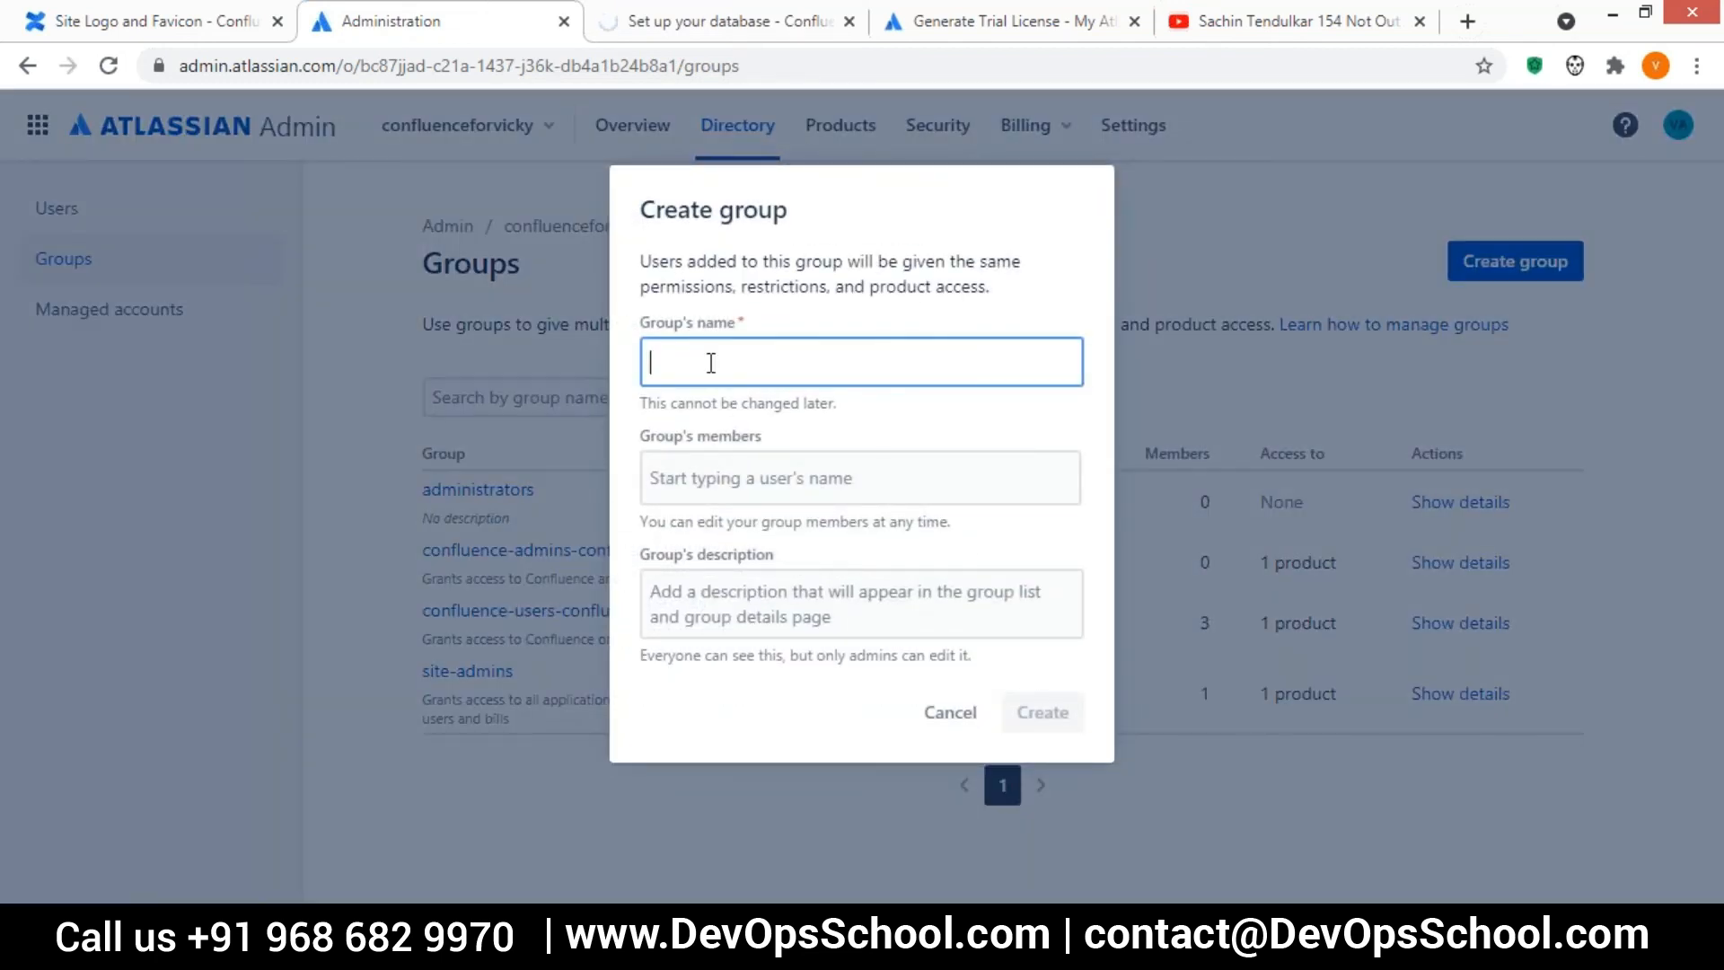
pyautogui.write('Test Group')
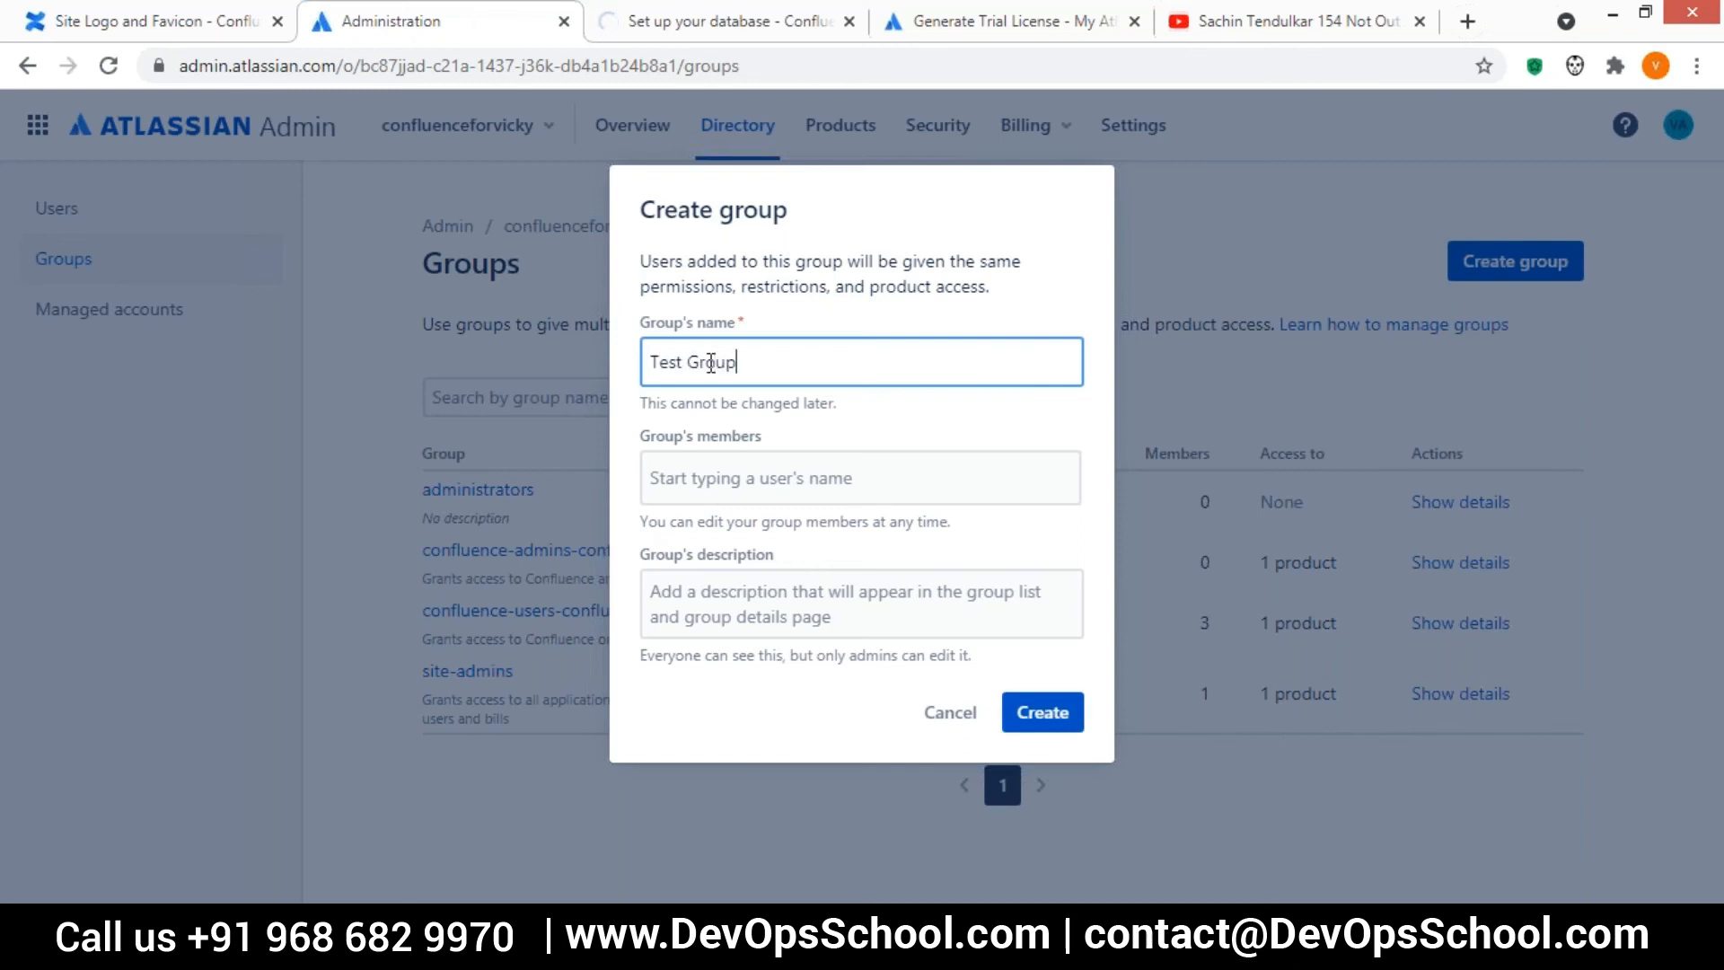
pyautogui.click(705, 484)
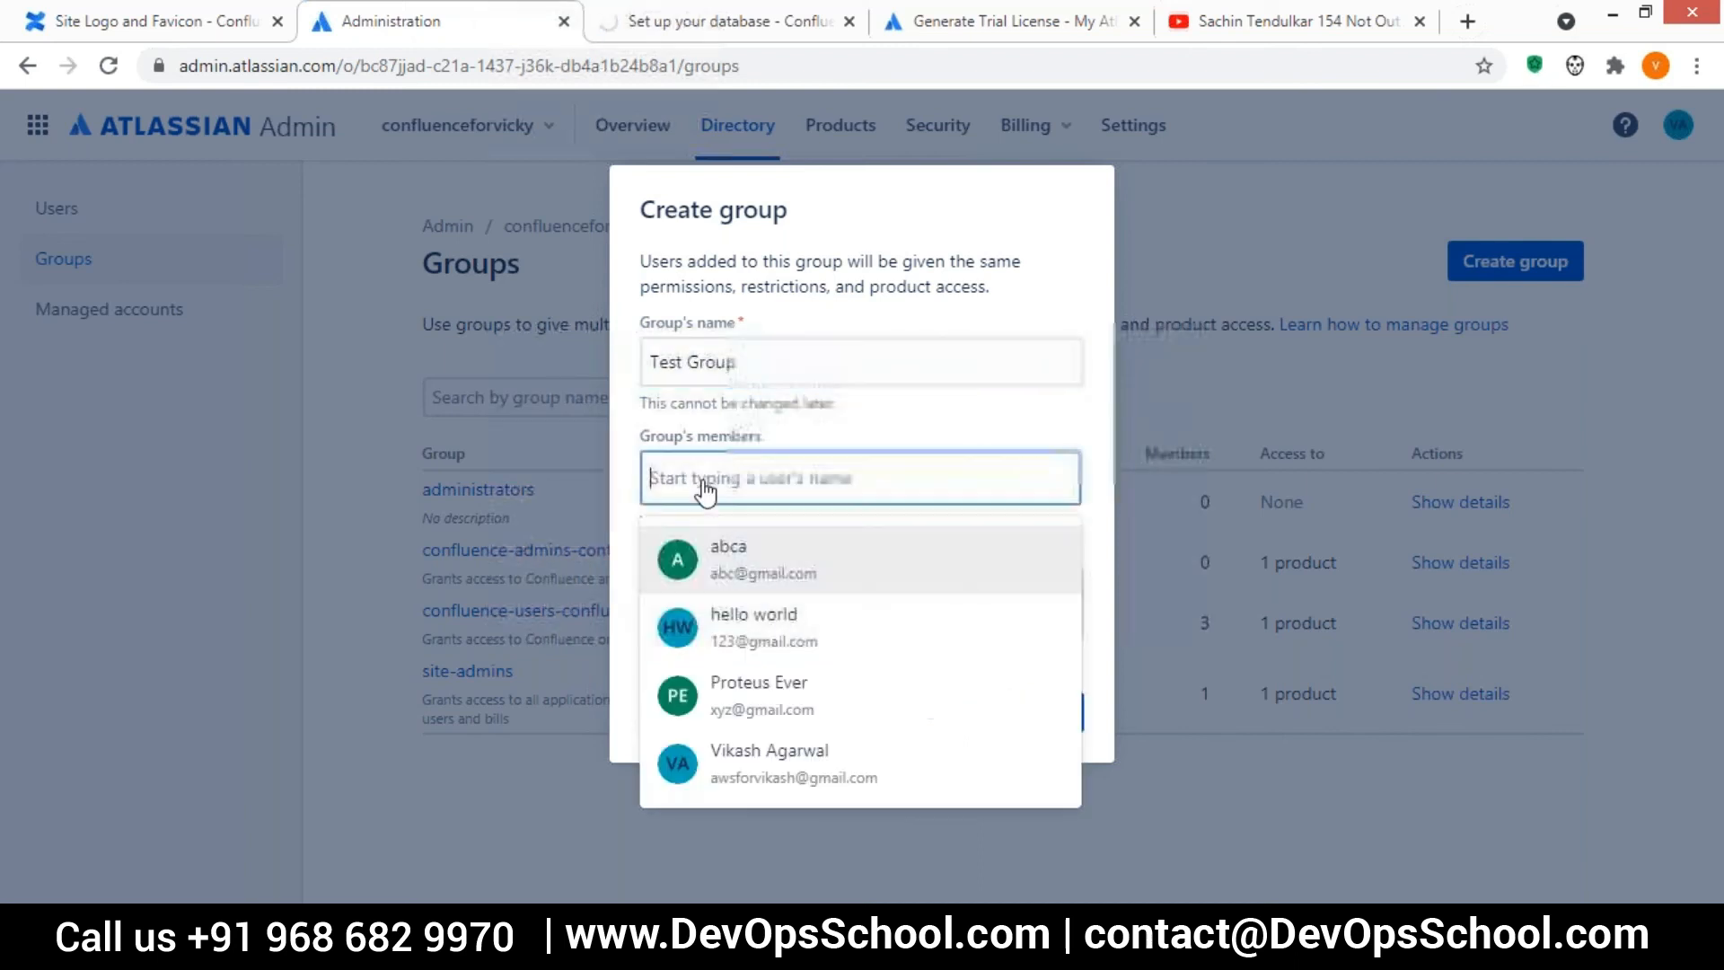
pyautogui.click(747, 557)
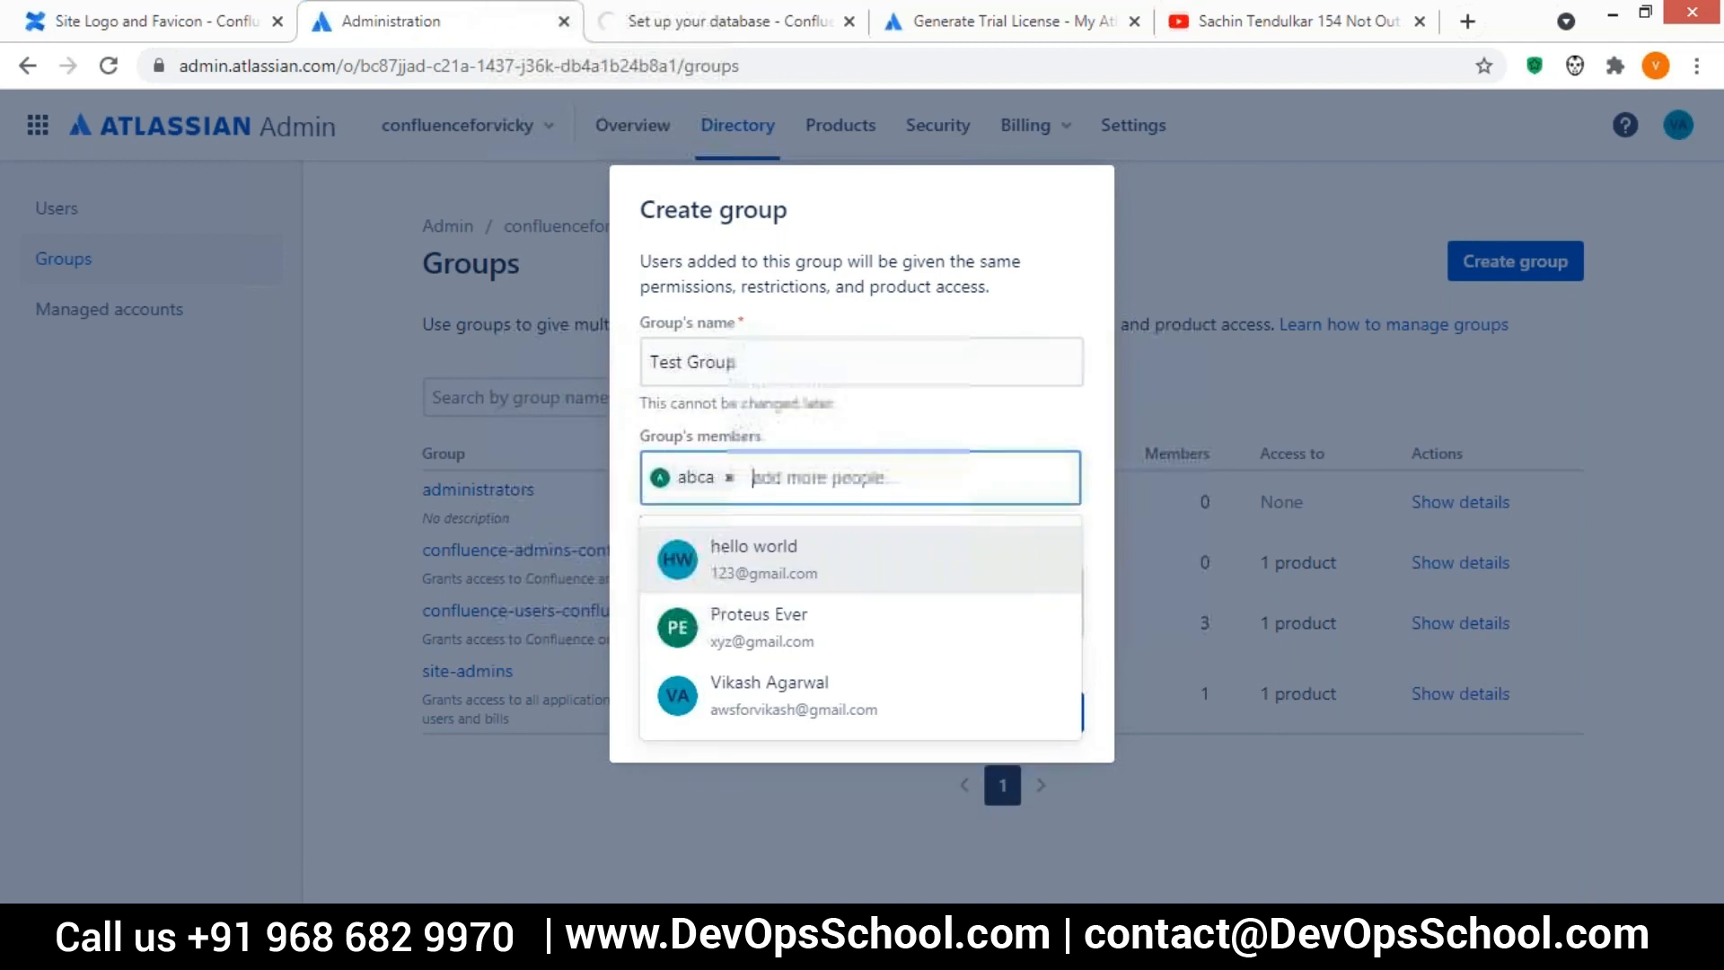
pyautogui.click(797, 576)
pyautogui.click(1033, 726)
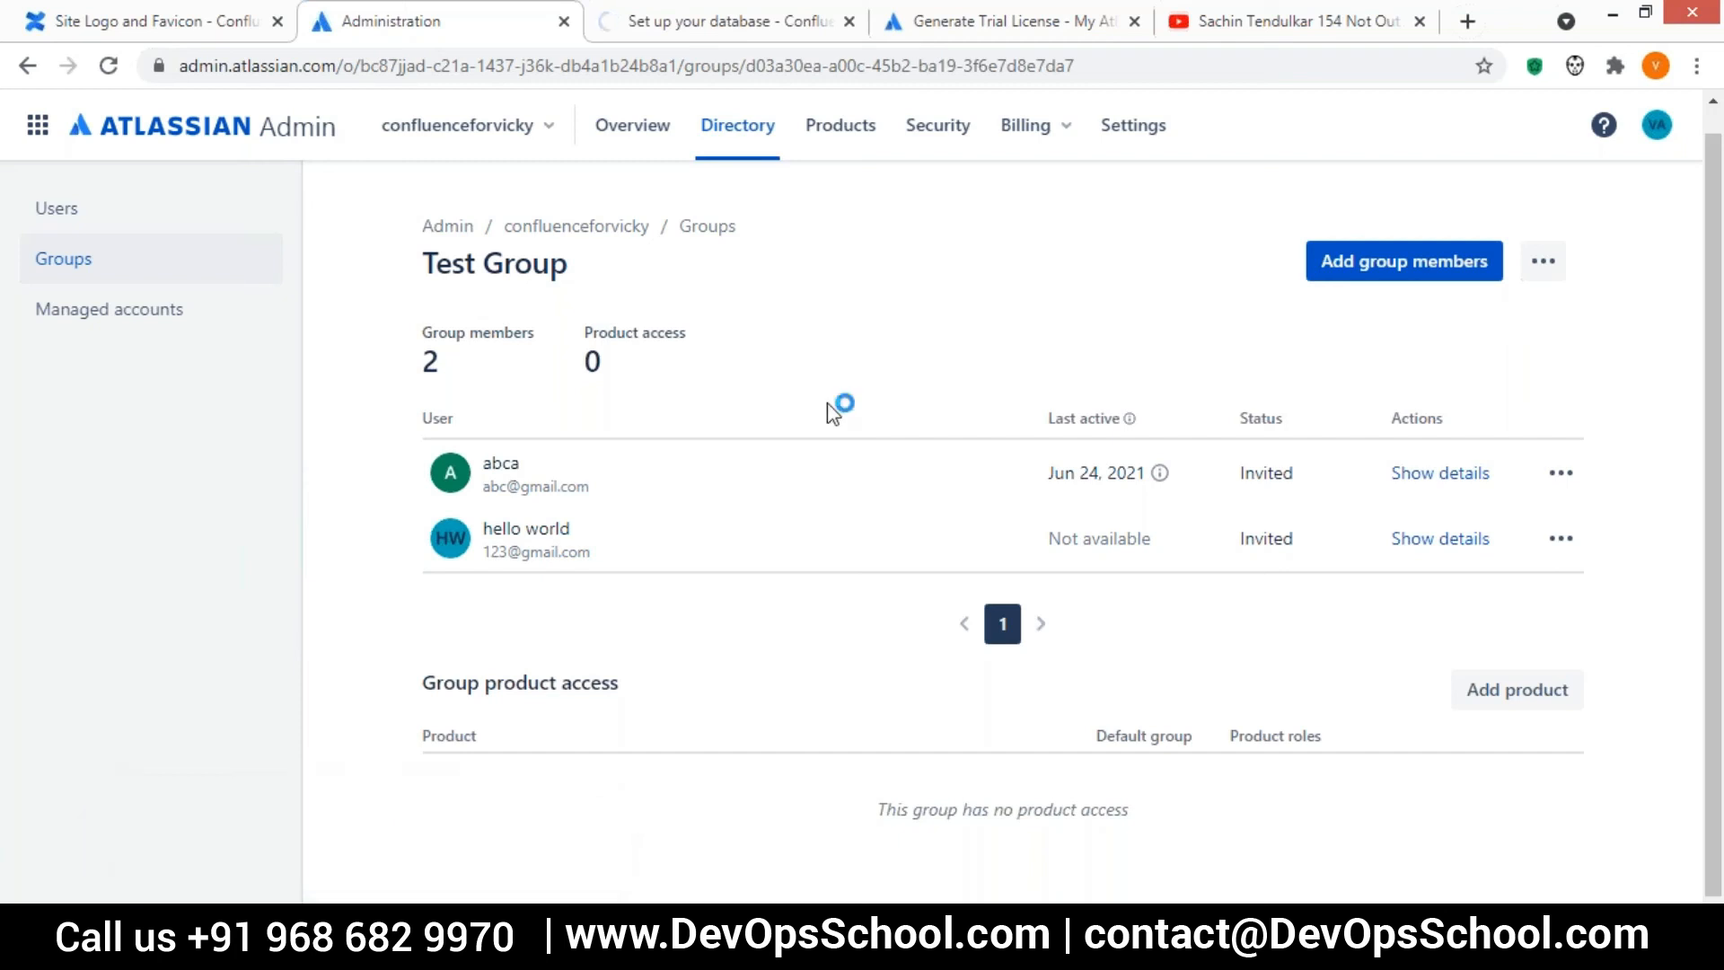
# Return to the Confluence site settings and open the marketplace page for finding new apps
pyautogui.click(244, 17)
pyautogui.scroll(-5, 263, 565)
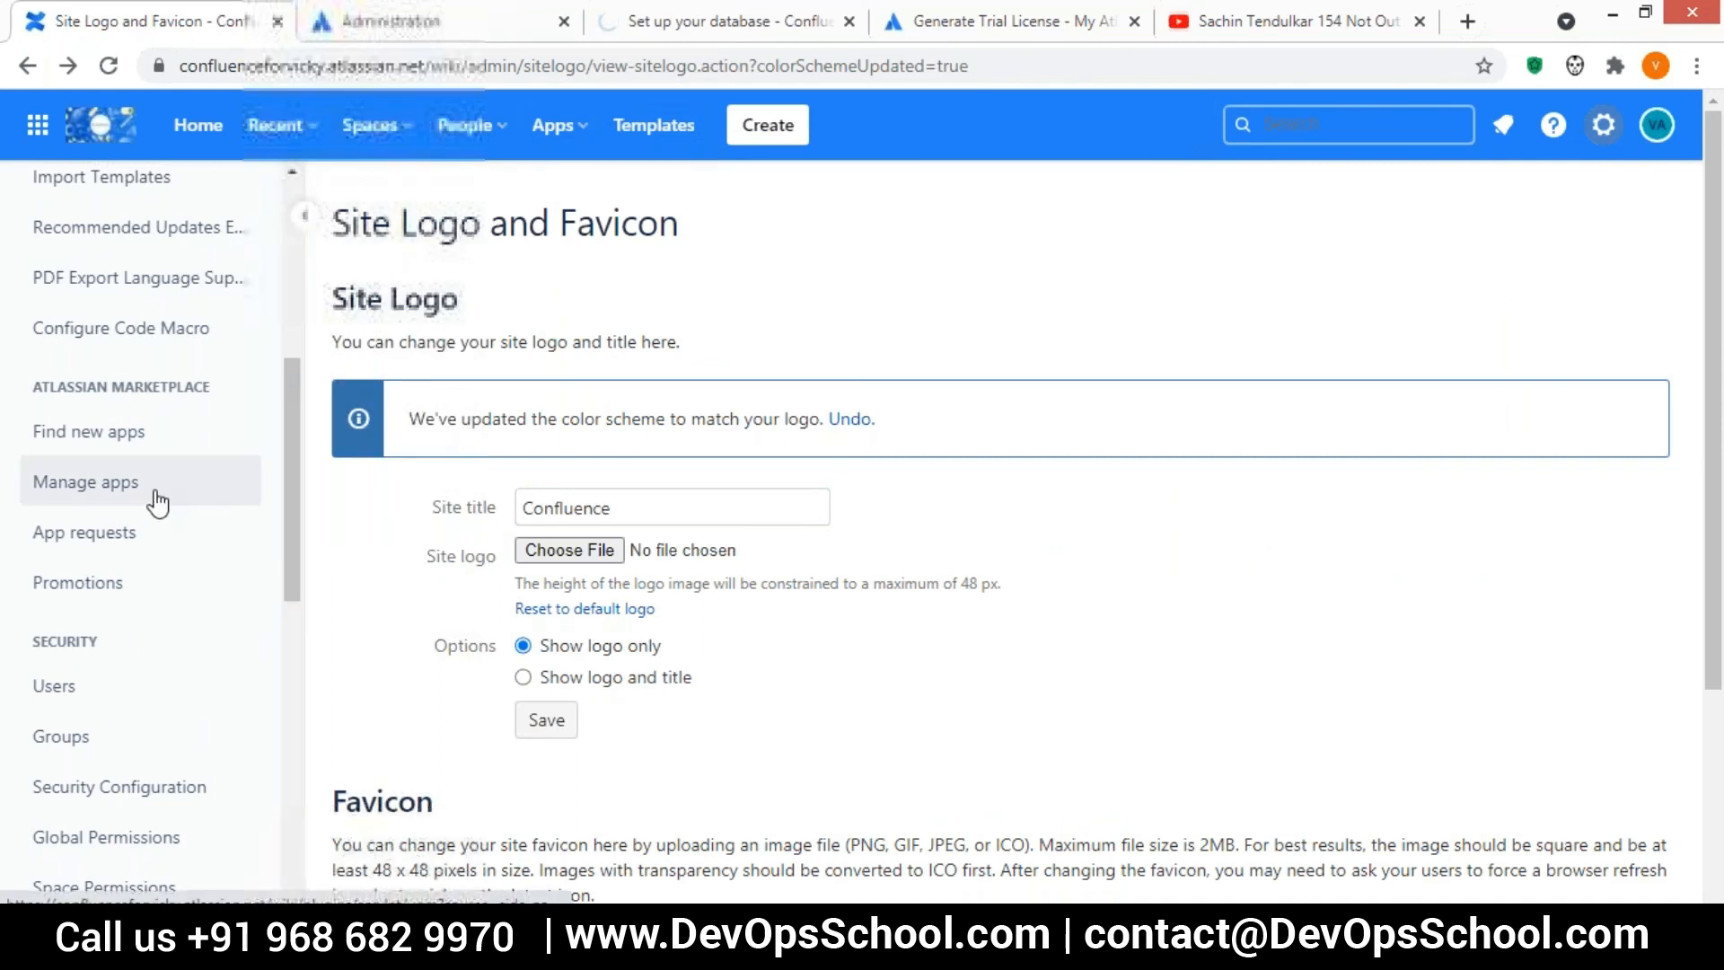
pyautogui.click(70, 452)
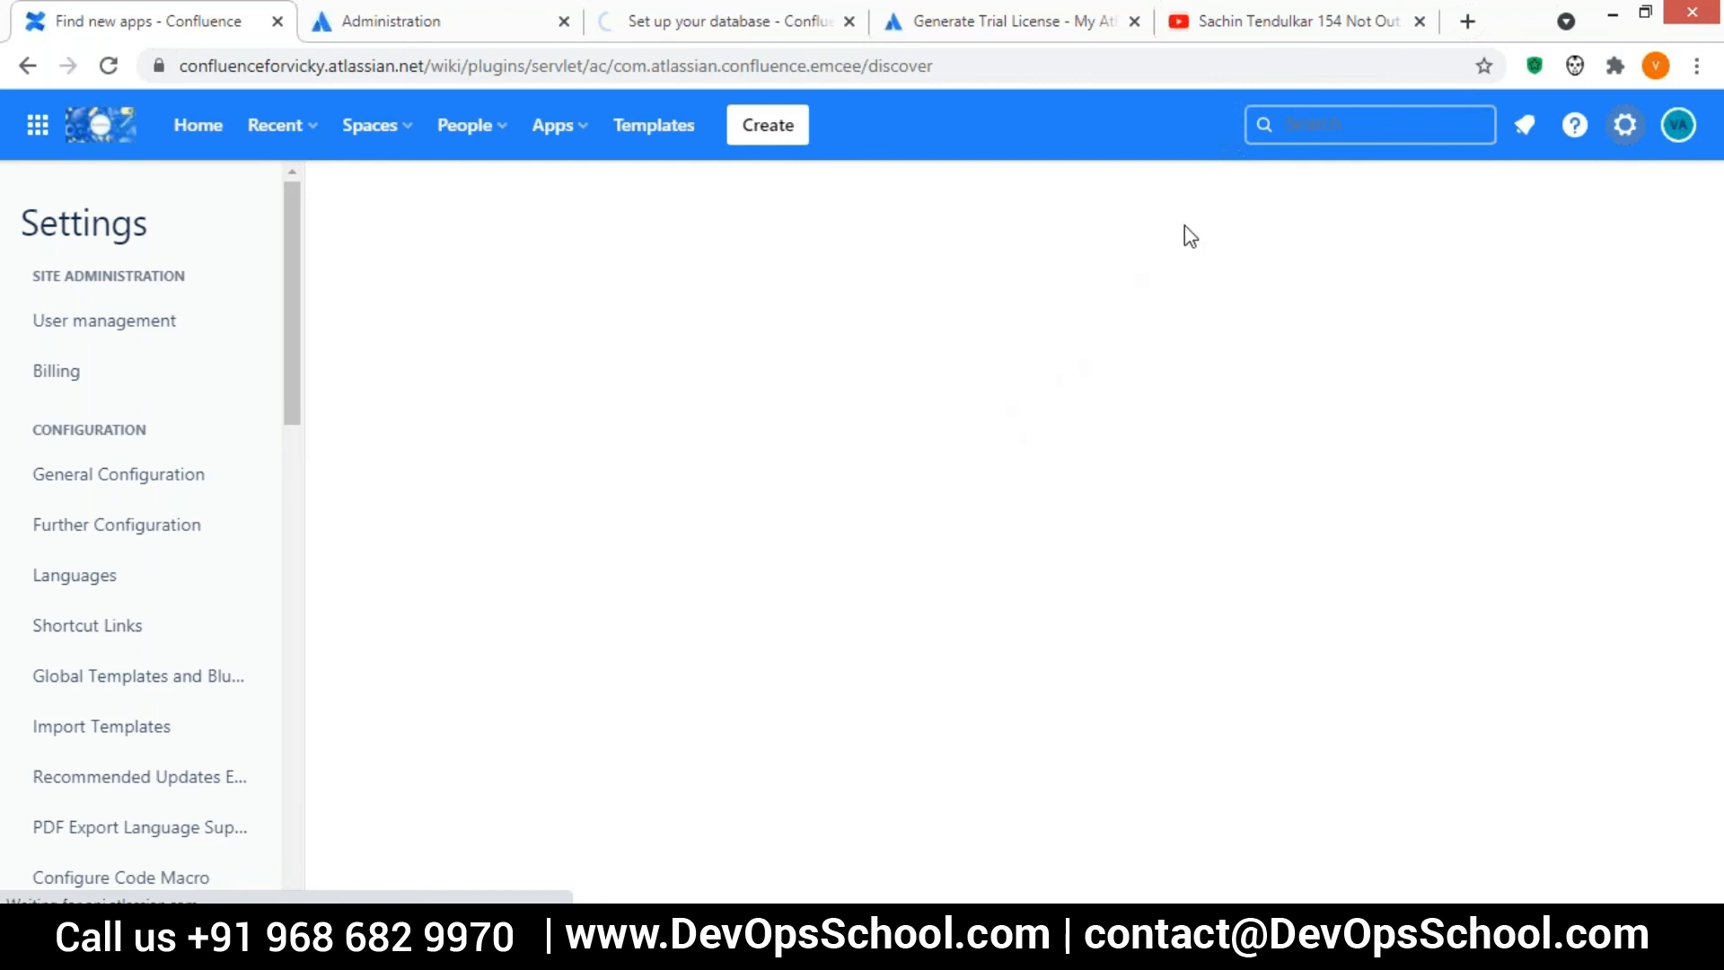
pyautogui.click(1335, 127)
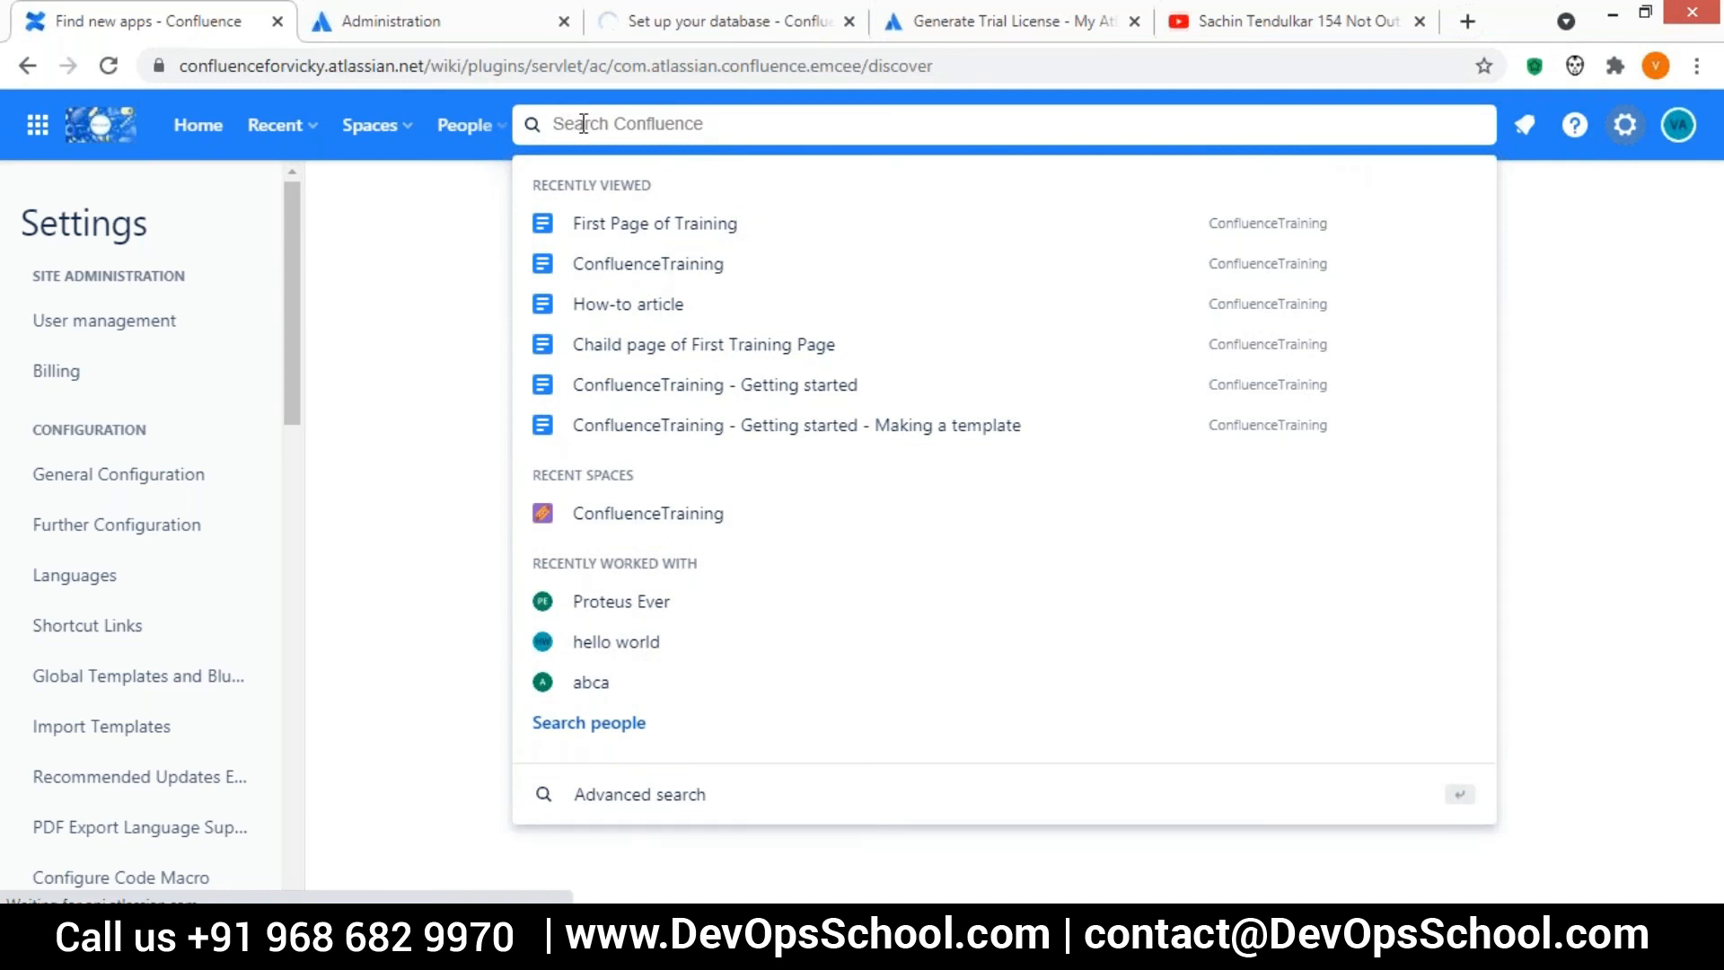
pyautogui.write('Goog')
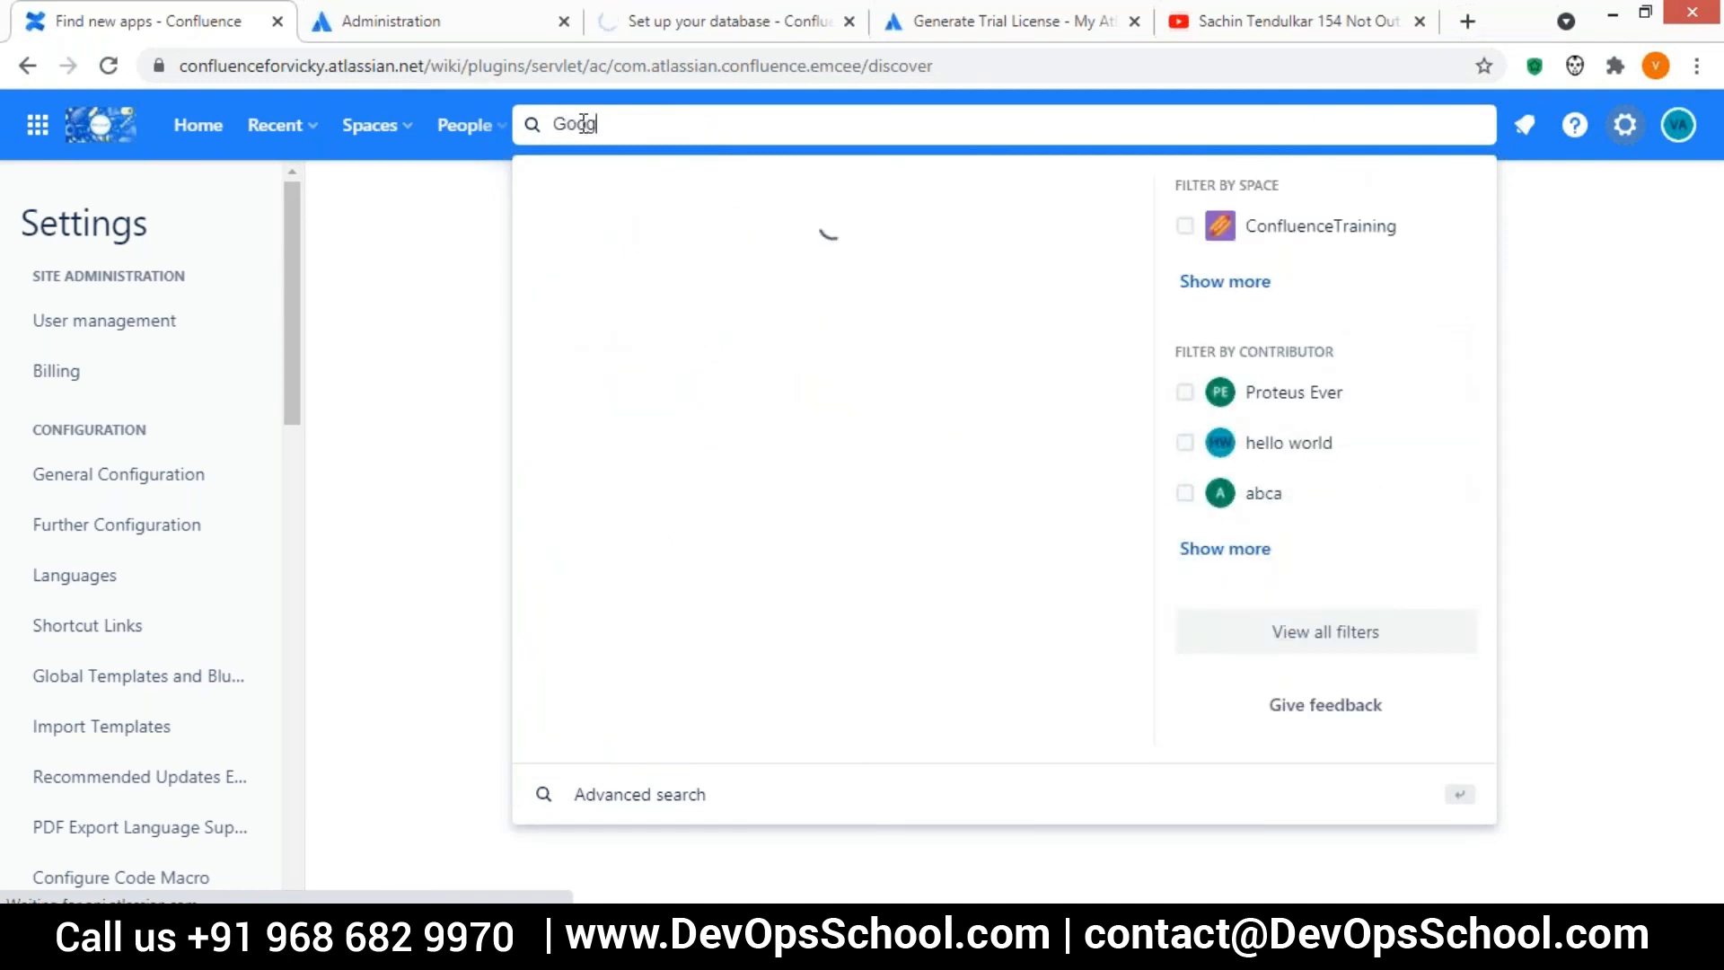
pyautogui.write('le')
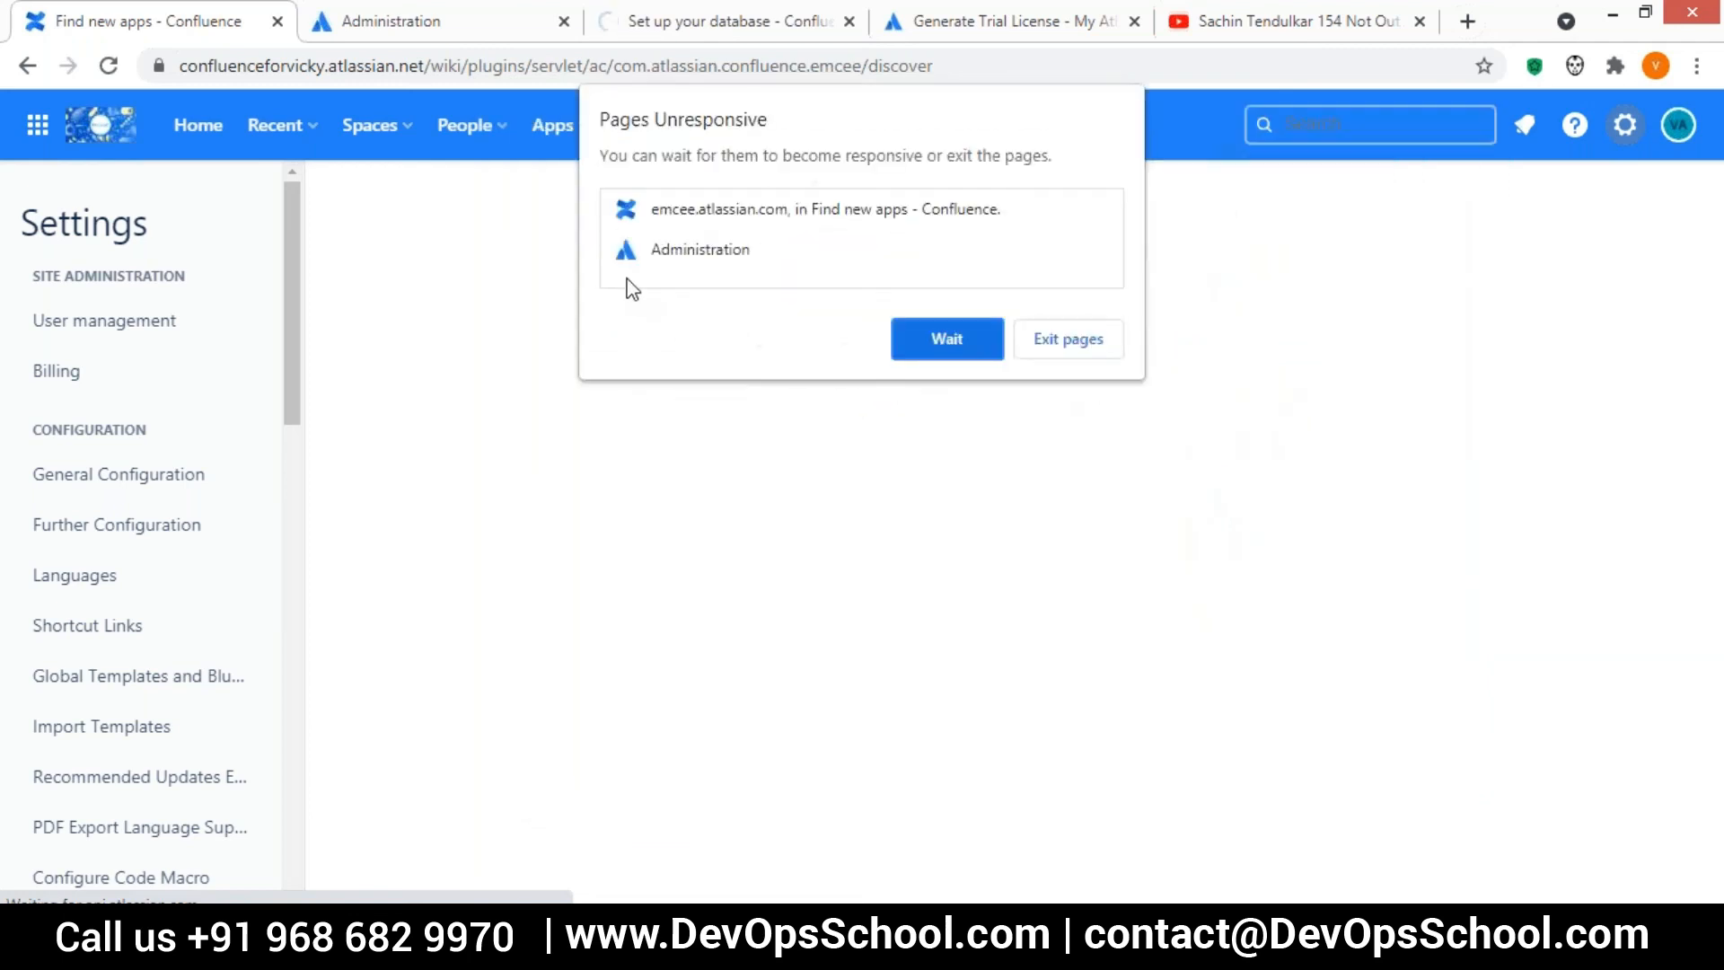
pyautogui.click(946, 345)
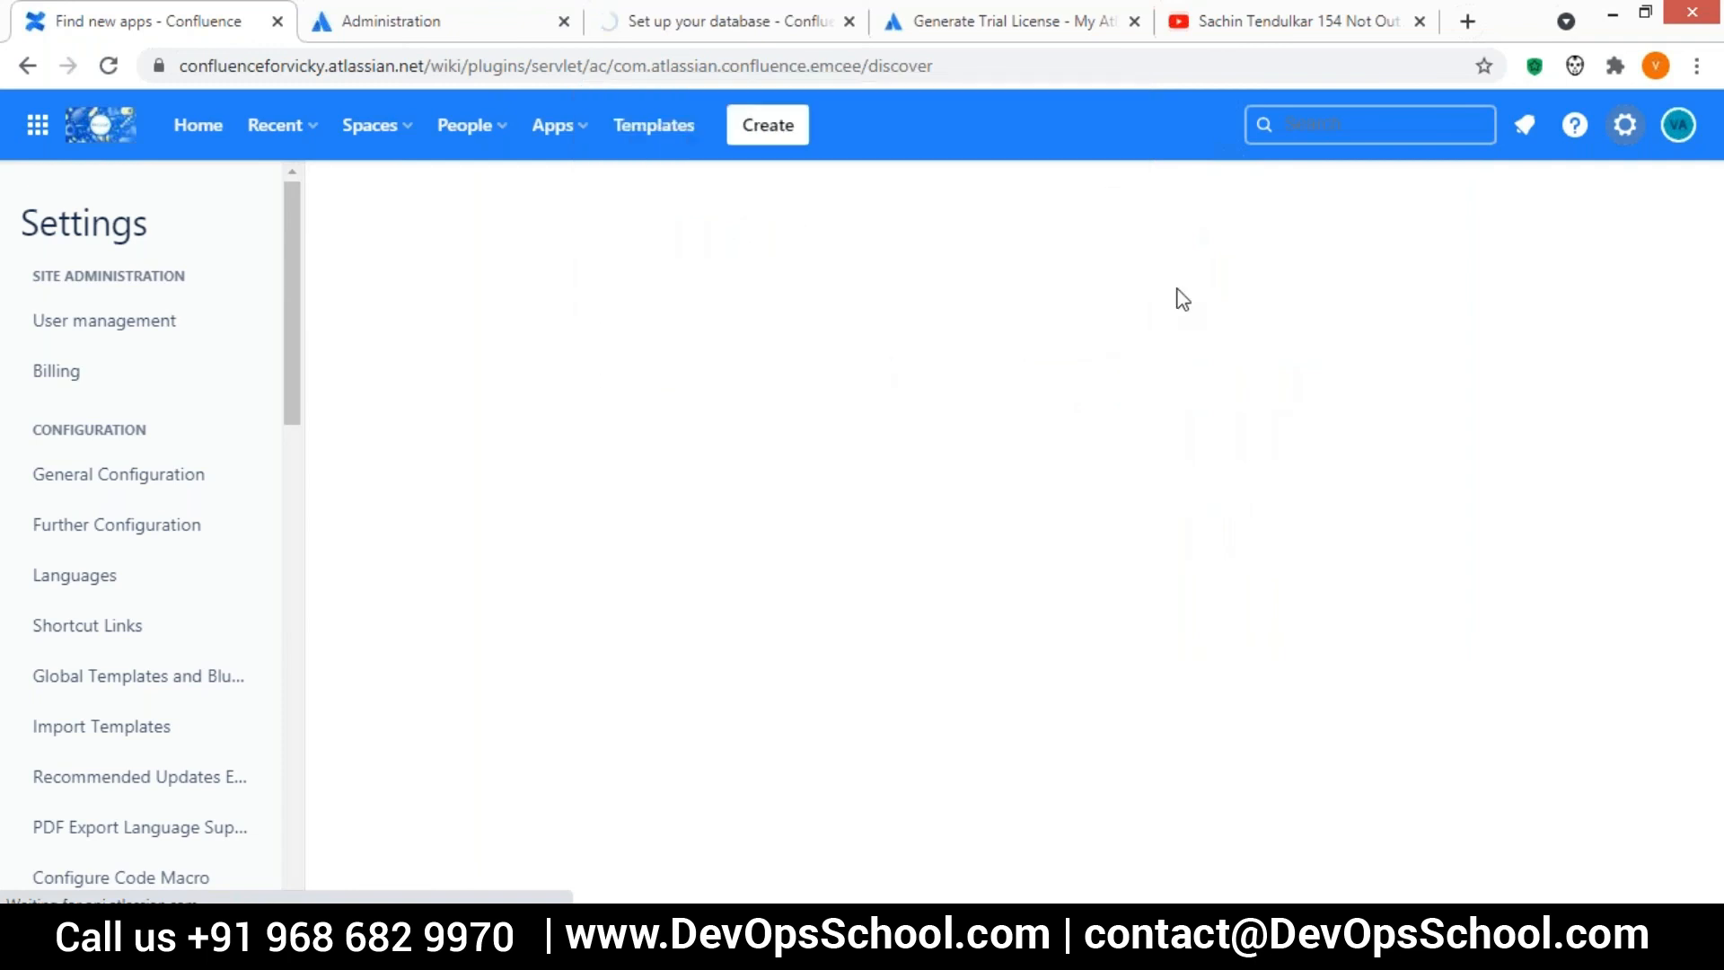
pyautogui.click(1293, 126)
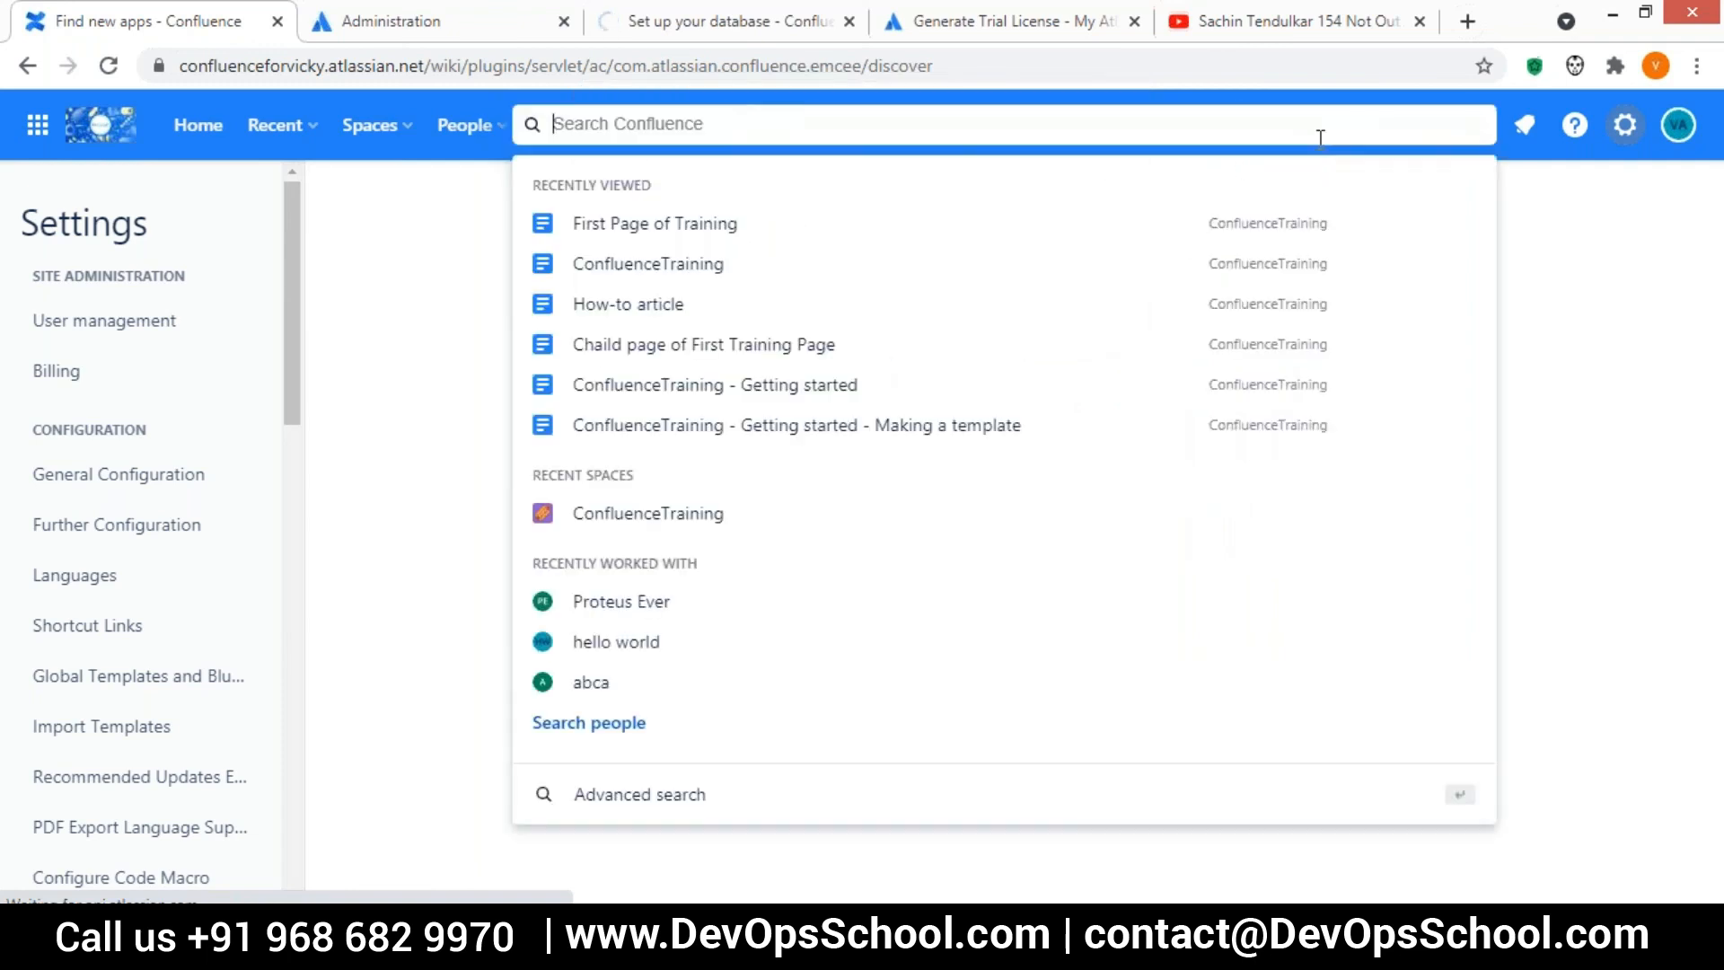
pyautogui.write('dr')
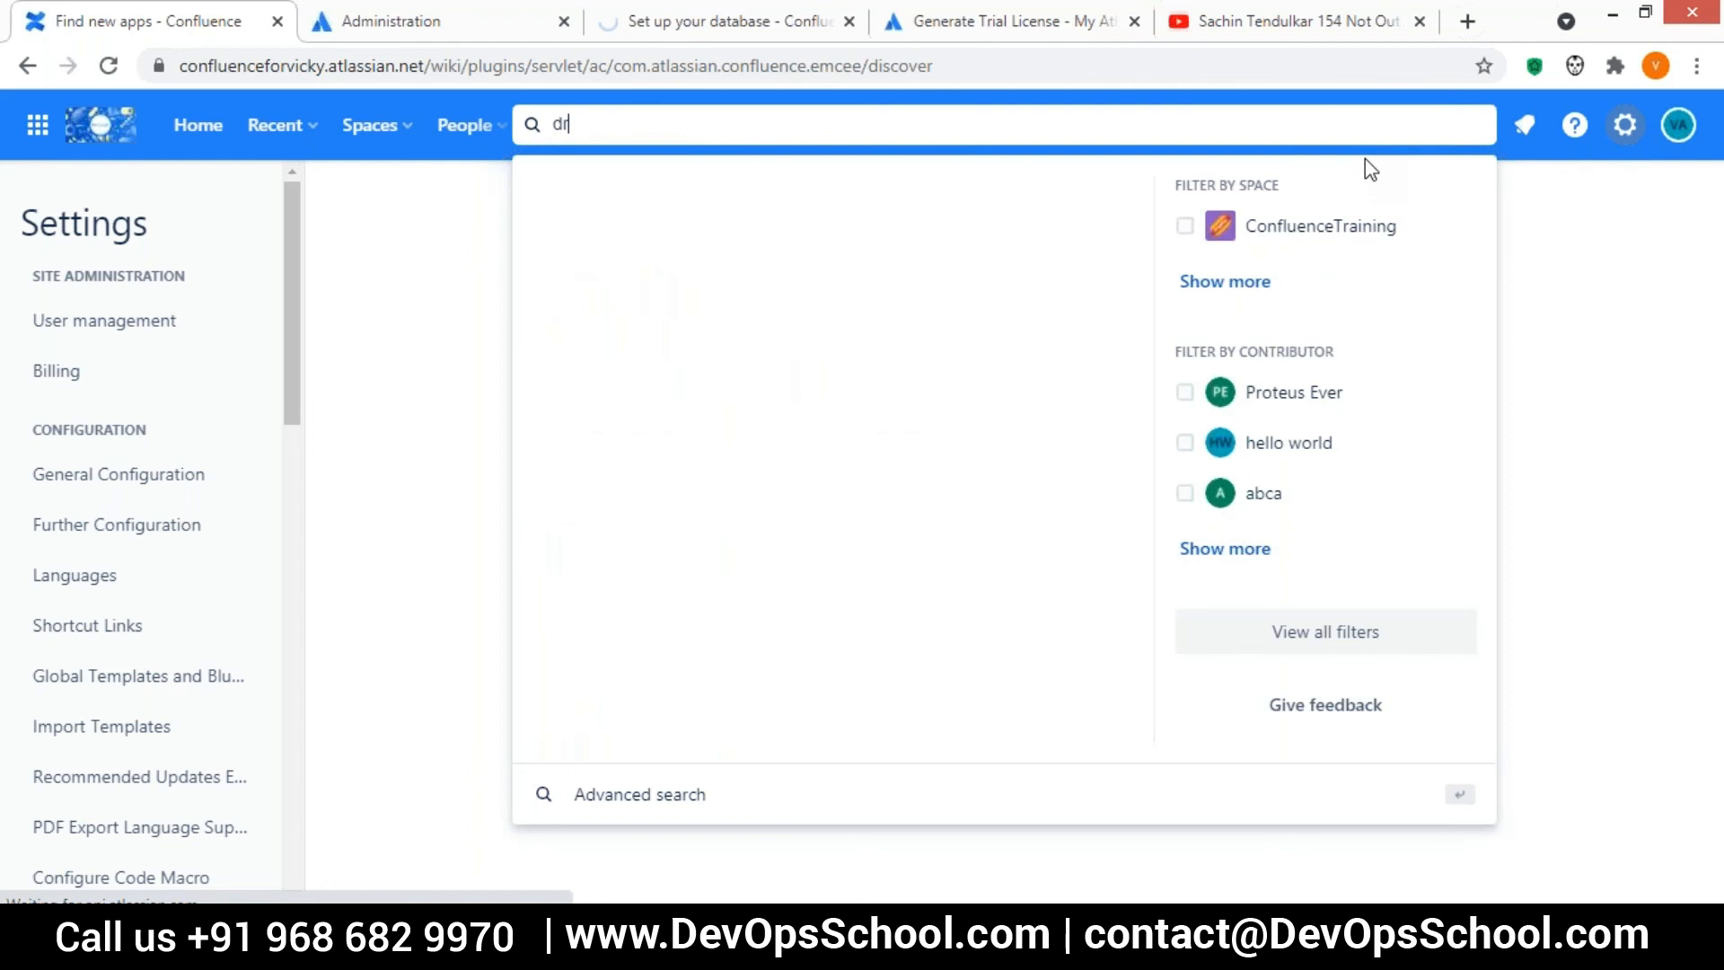
pyautogui.write('ive')
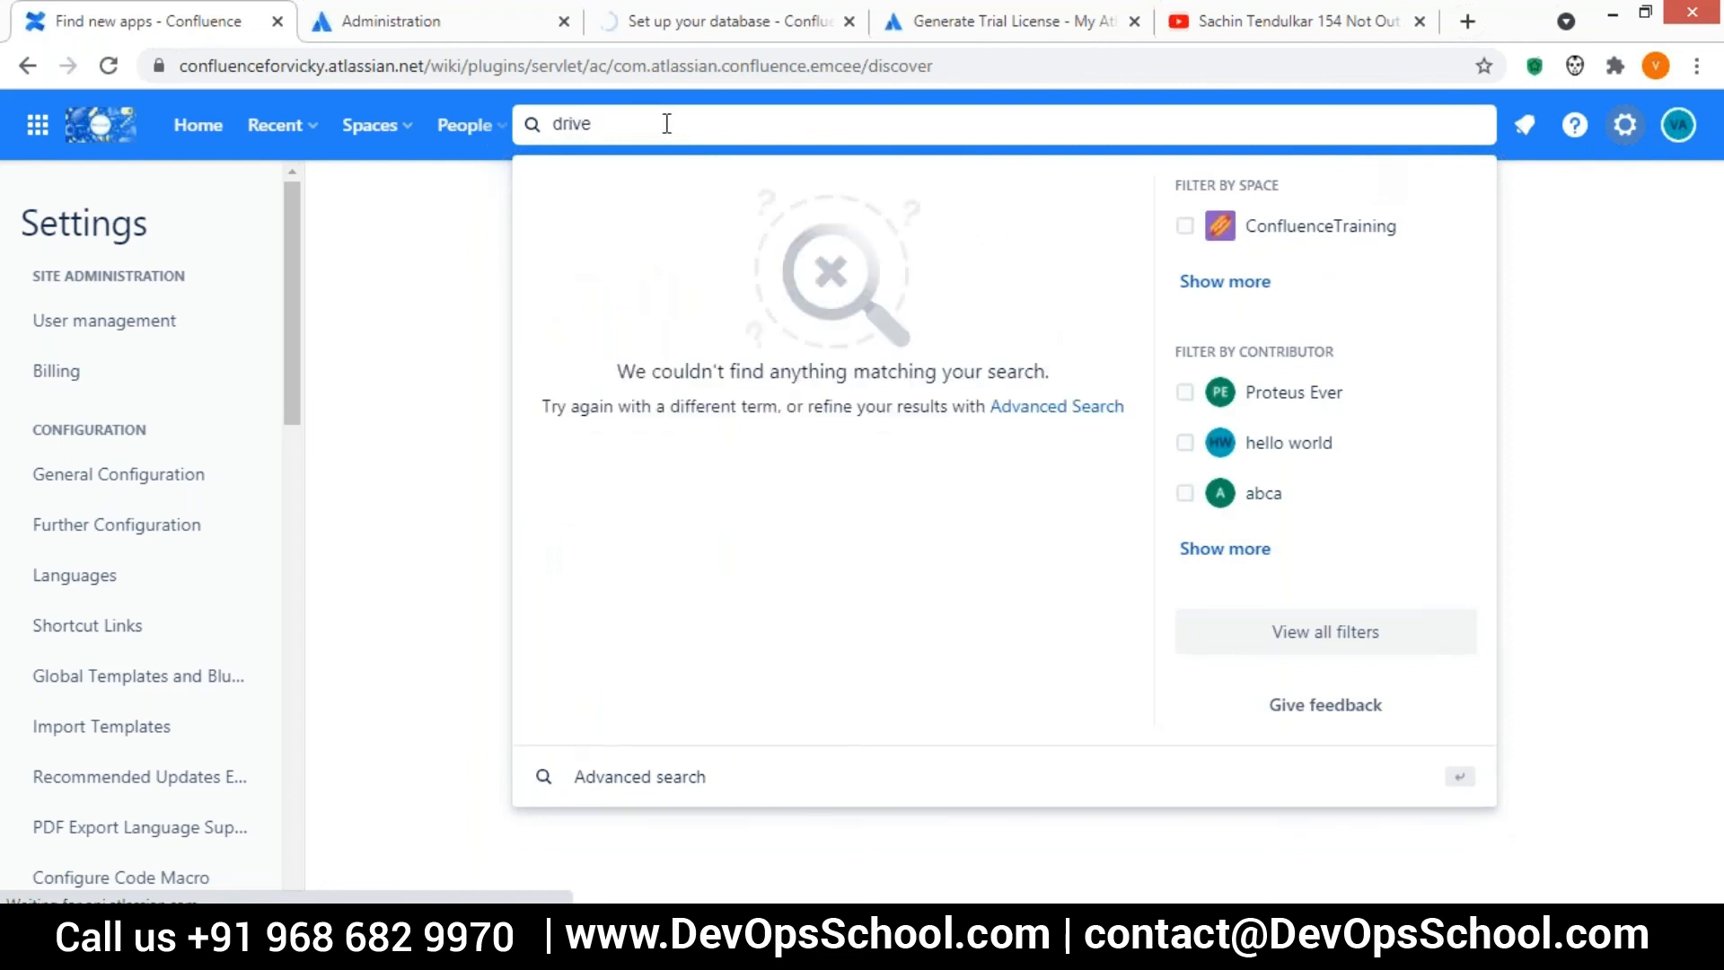
pyautogui.press('BackSpace')
pyautogui.press('BackSpace')
pyautogui.press('BackSpace')
pyautogui.press('BackSpace')
pyautogui.press('BackSpace')
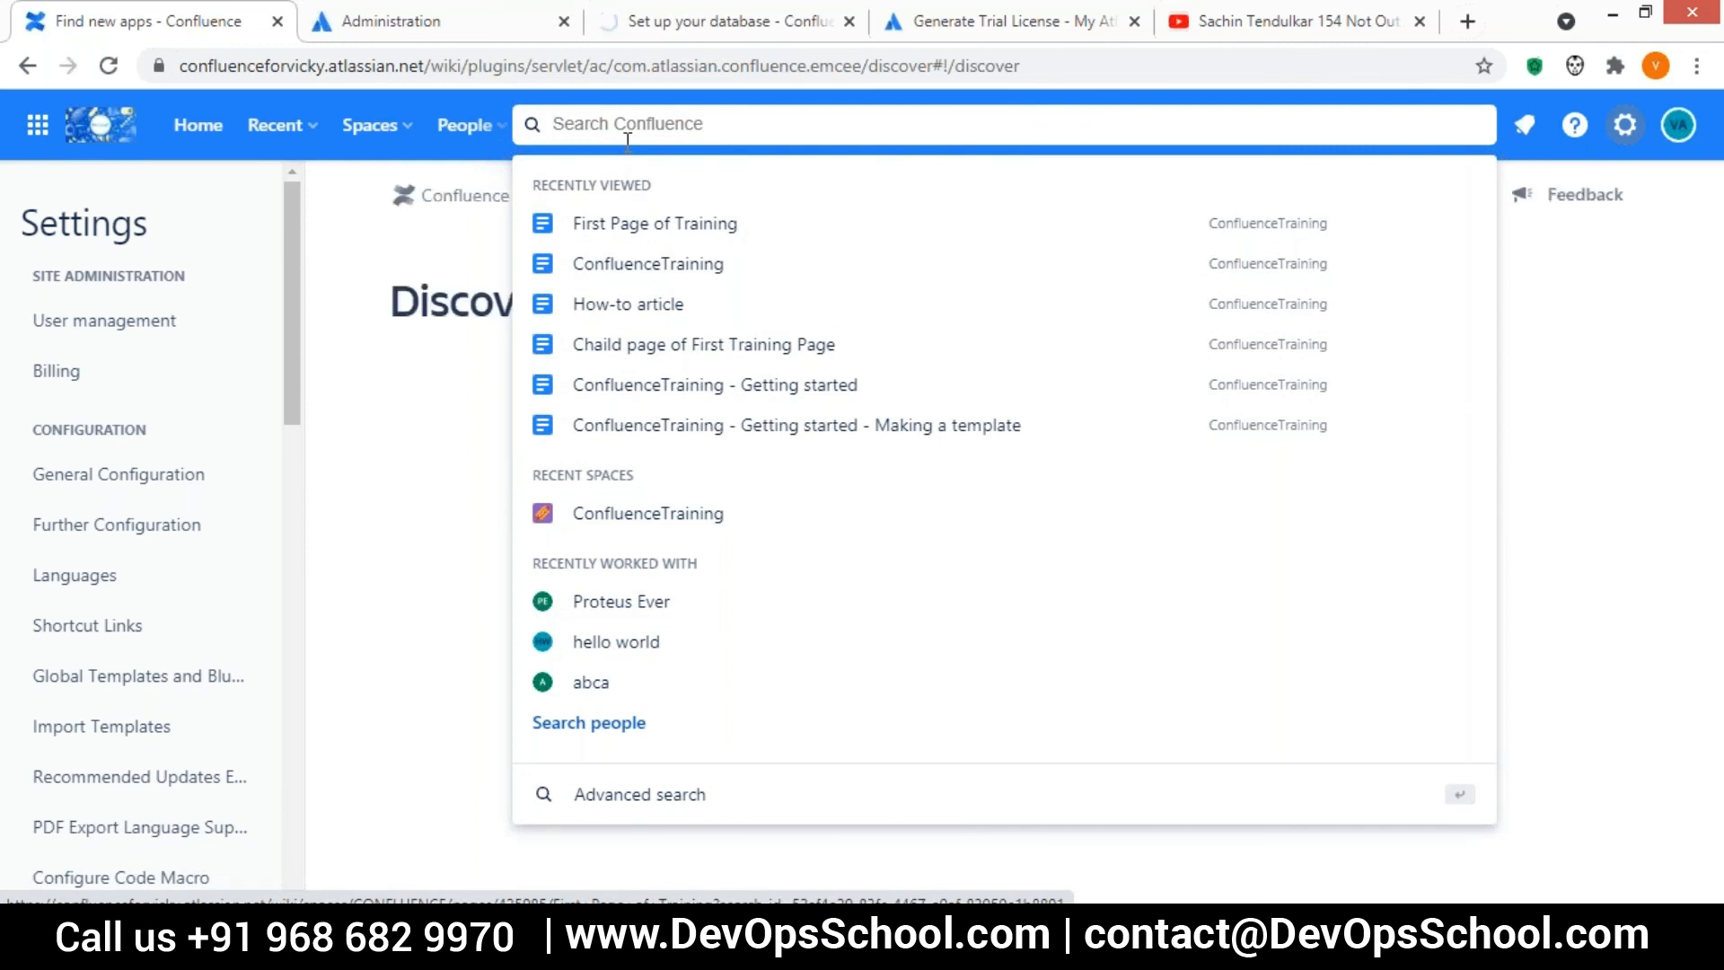
pyautogui.write('drive')
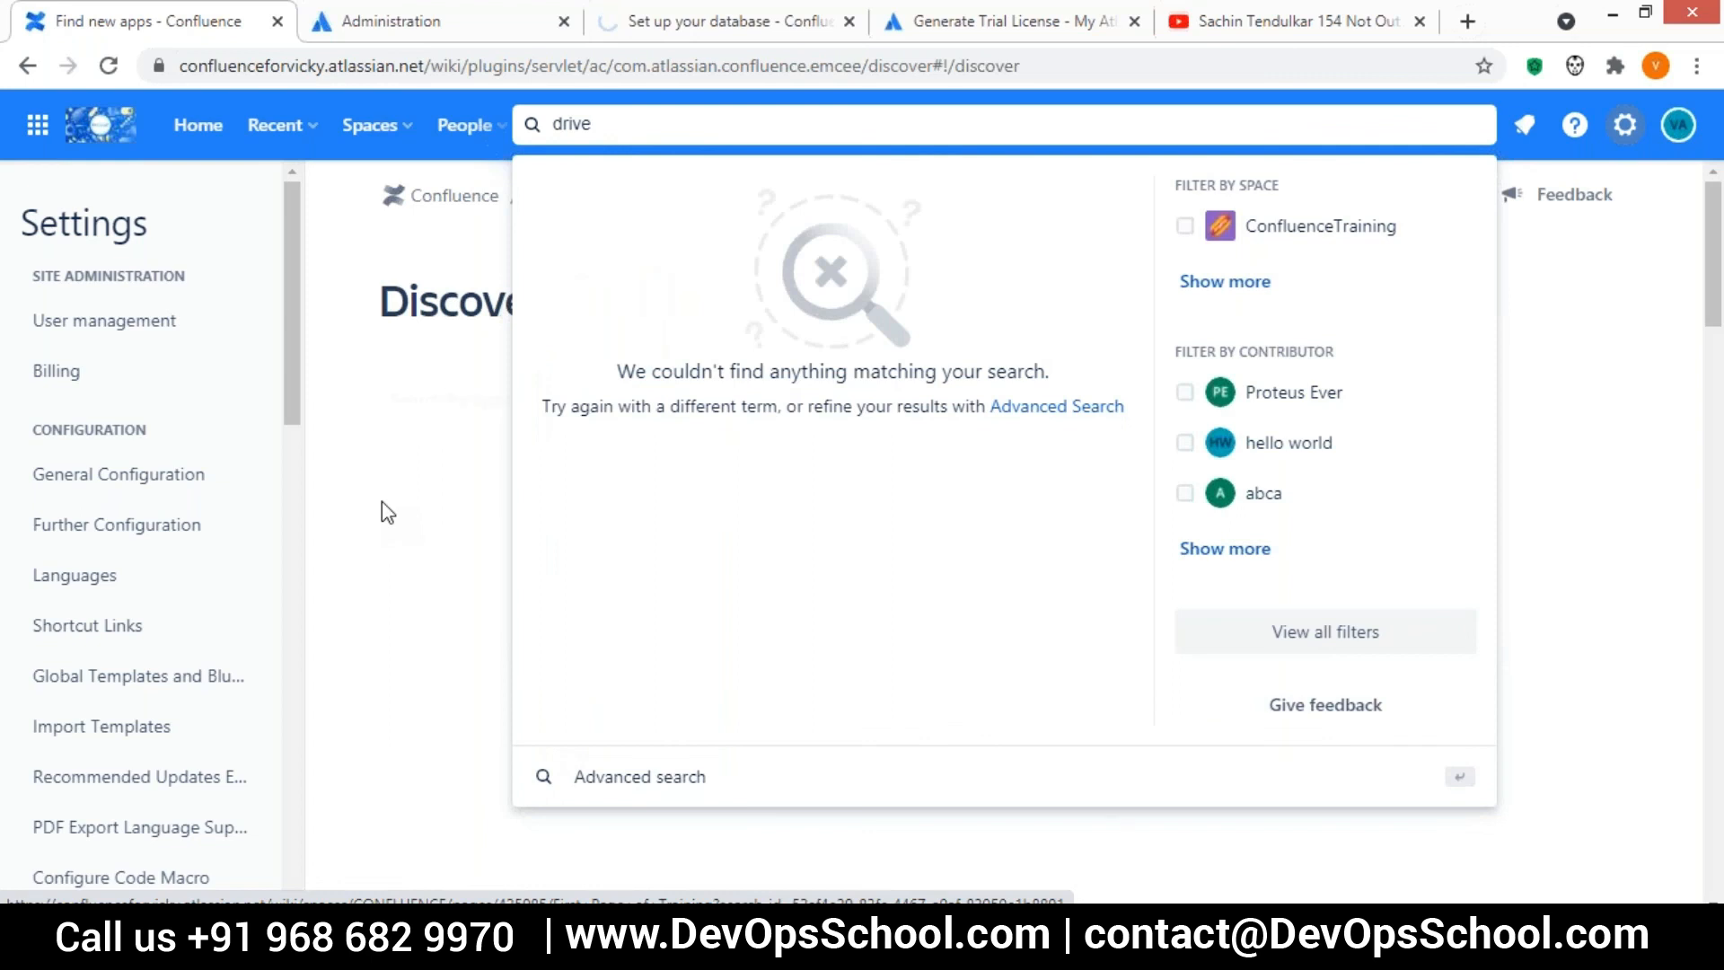
pyautogui.click(381, 501)
# Filter the marketplace to free apps and search it for google
pyautogui.scroll(-6, 381, 501)
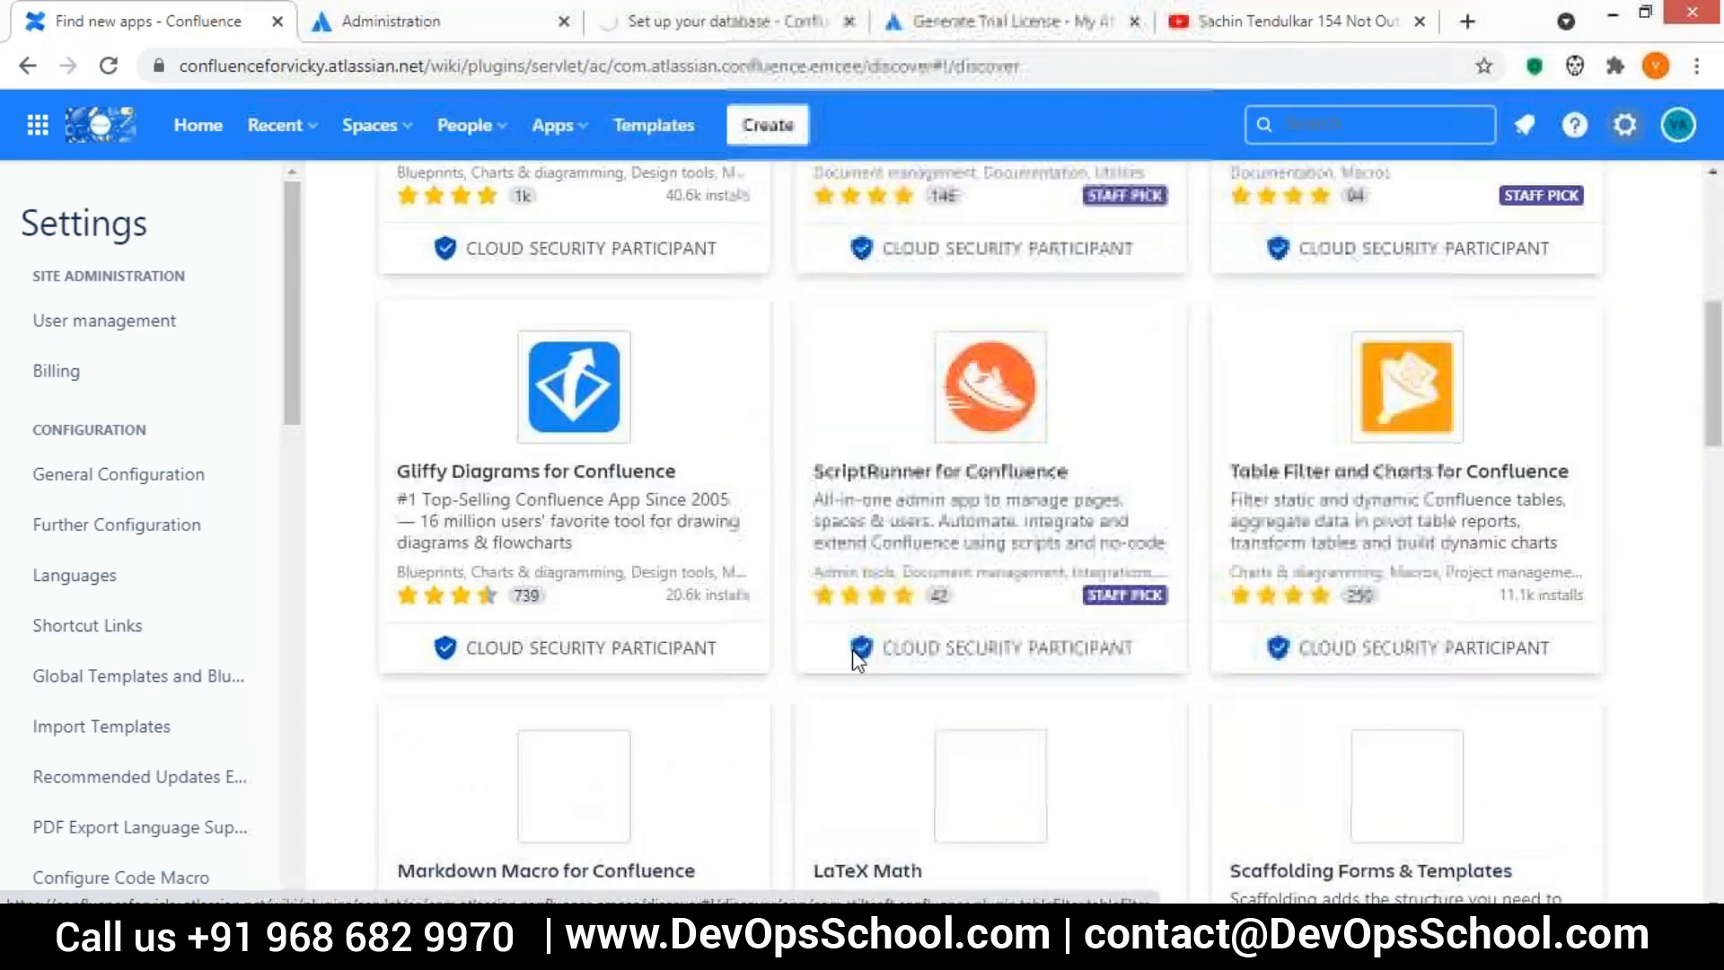
pyautogui.scroll(6, 857, 660)
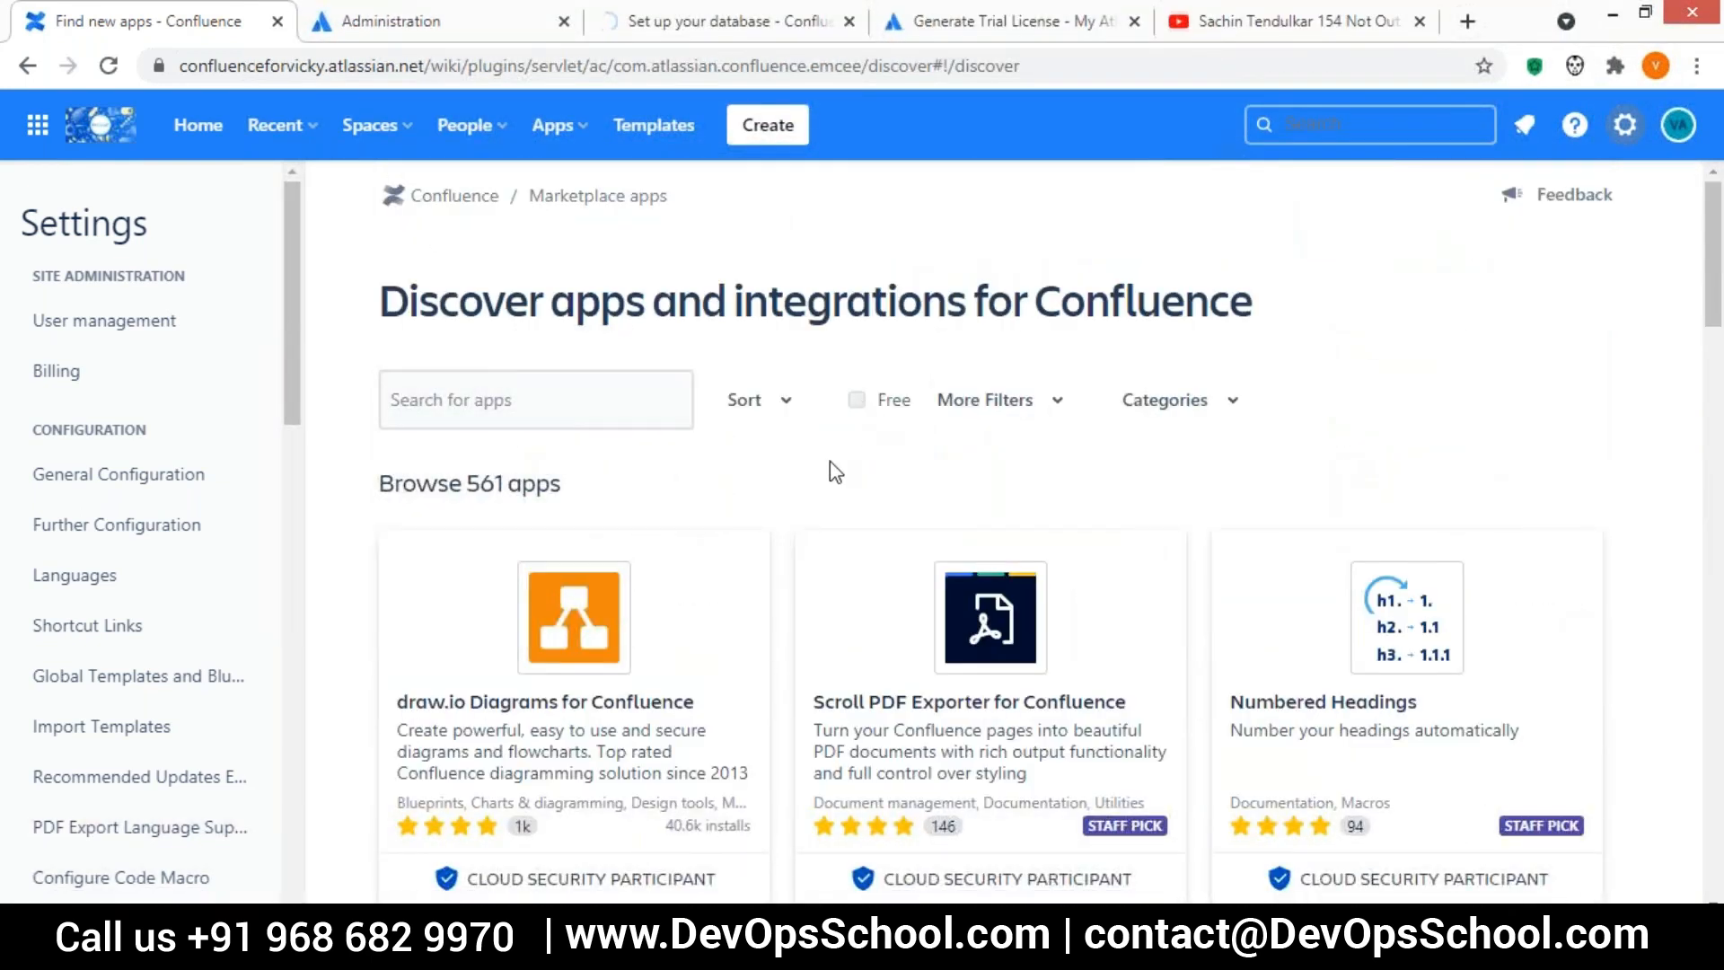
pyautogui.click(857, 400)
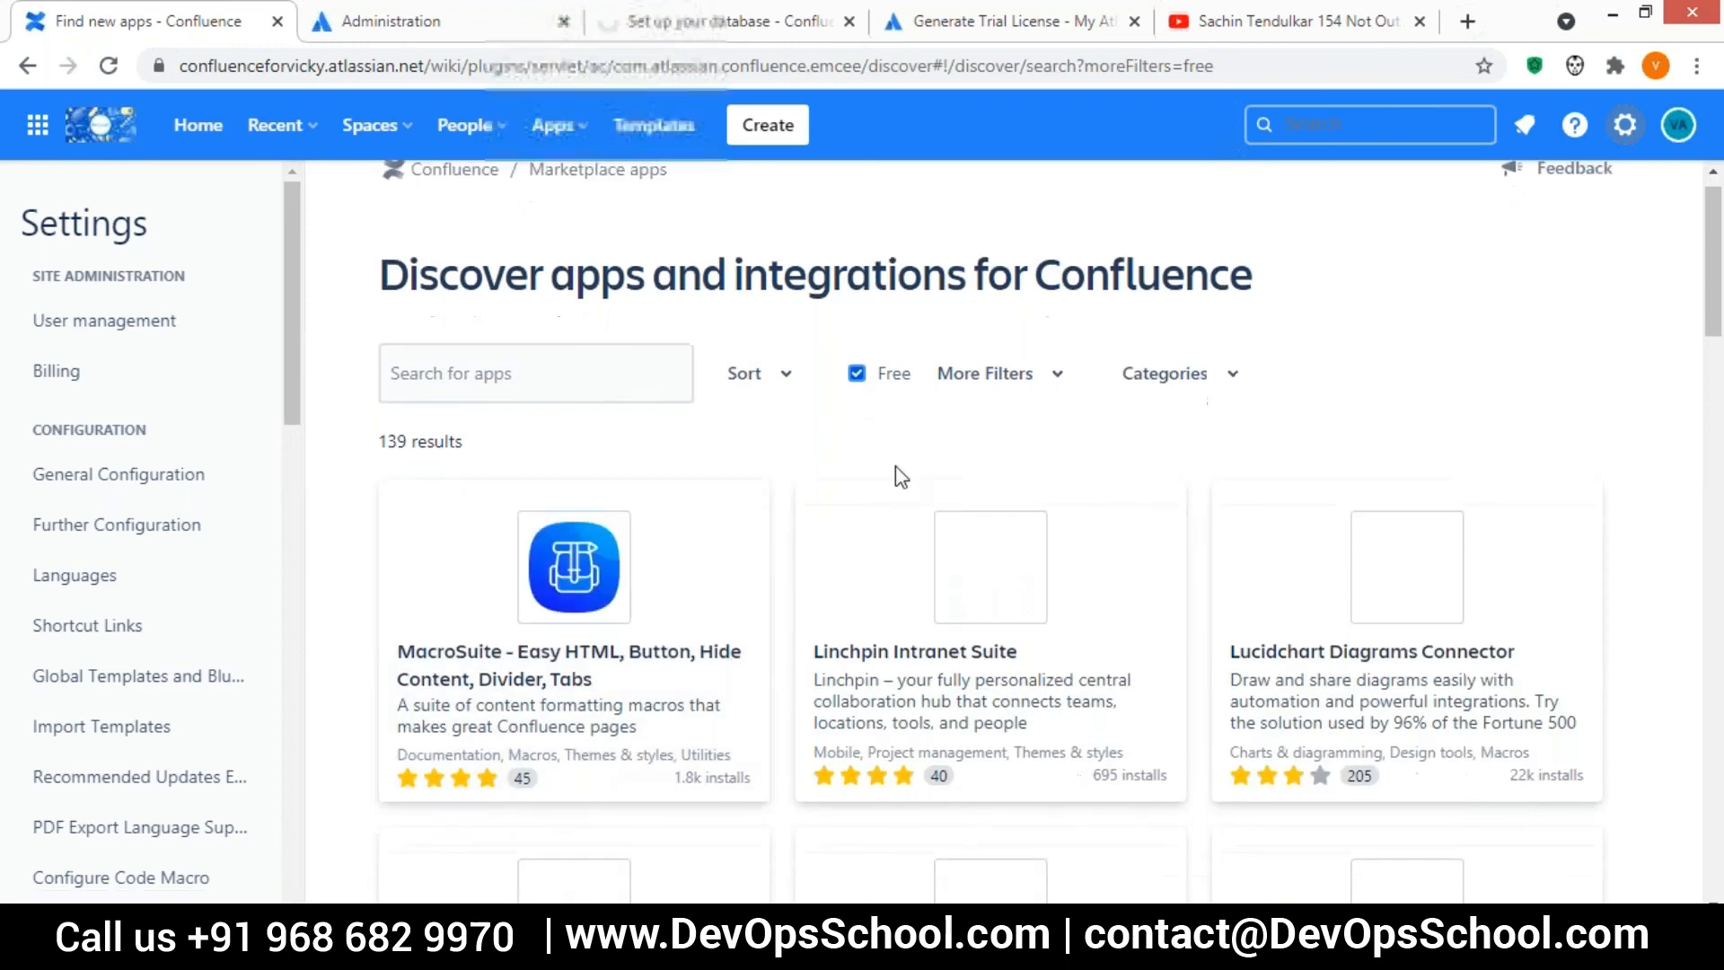
pyautogui.click(459, 426)
pyautogui.write('google')
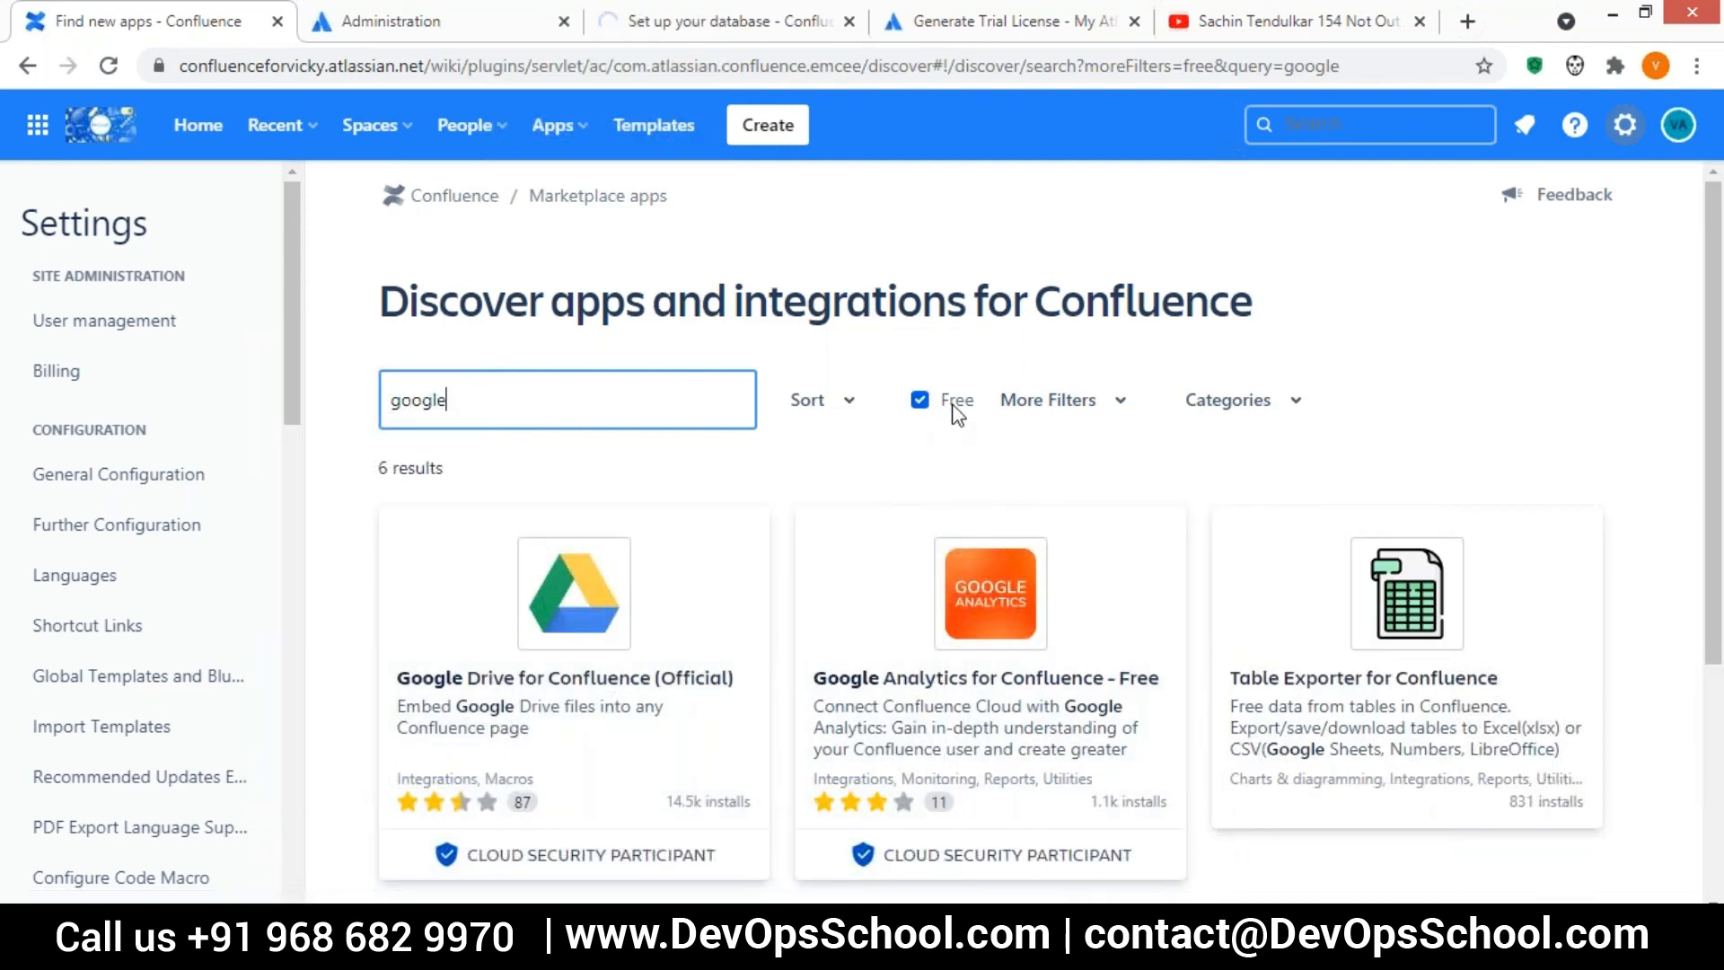
# Open the Google Drive for Confluence (Official) listing and add the app to the site
pyautogui.click(588, 611)
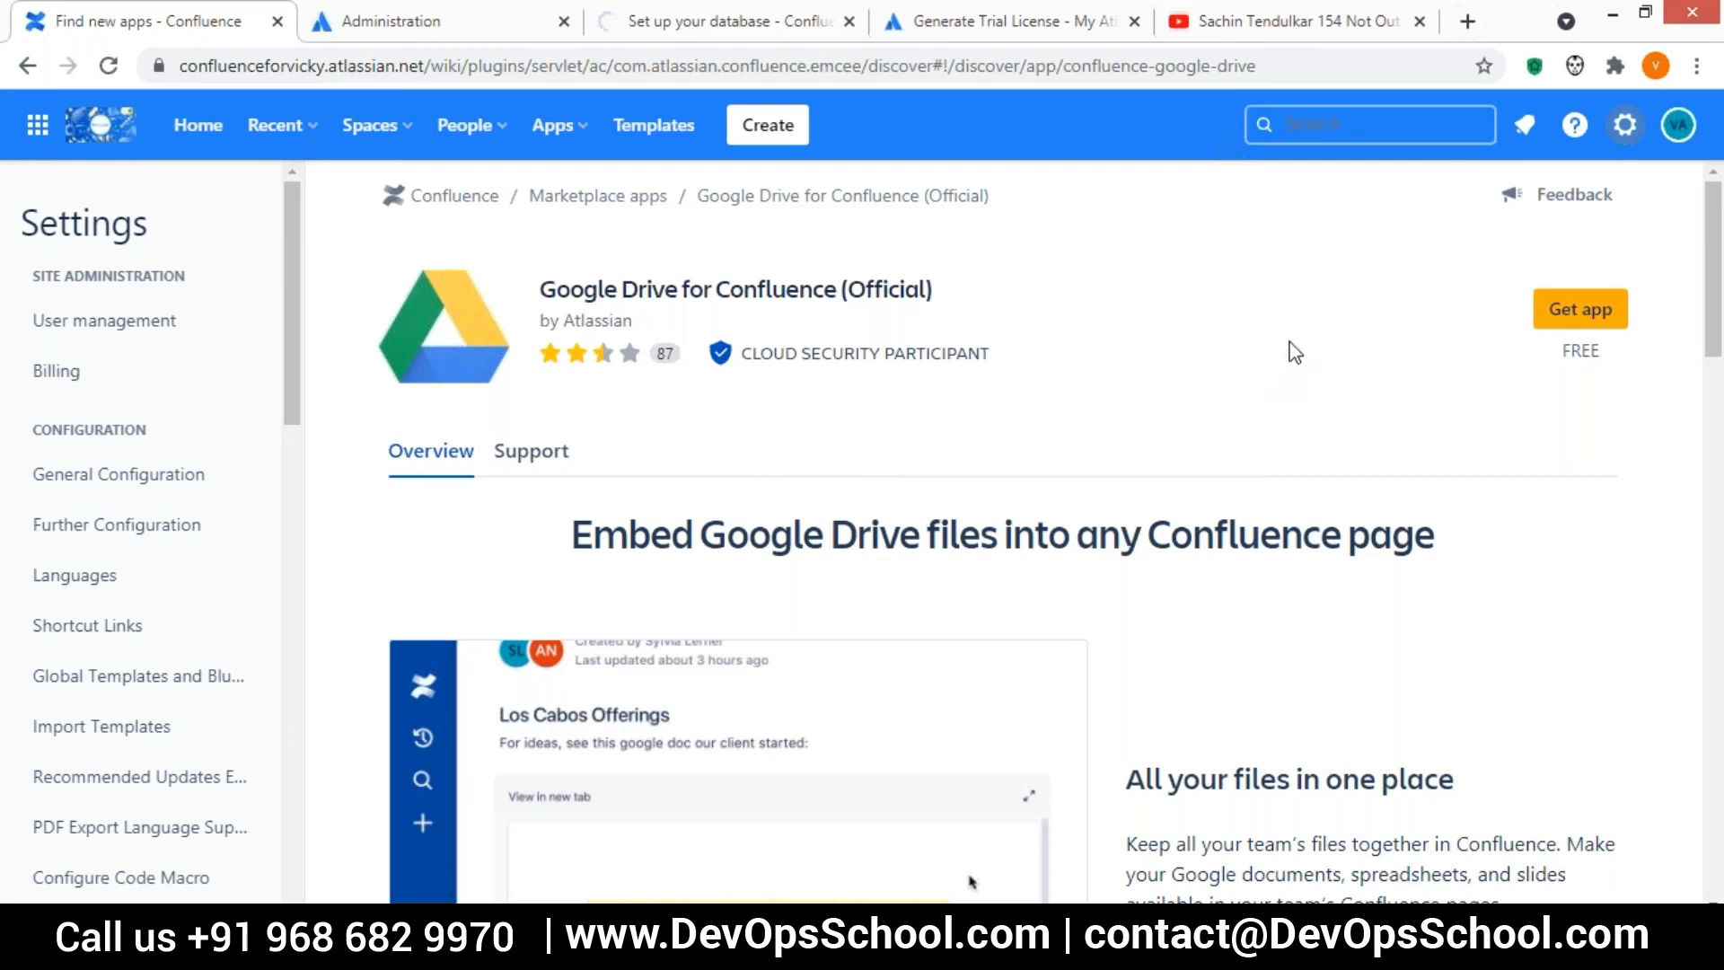
pyautogui.click(1573, 308)
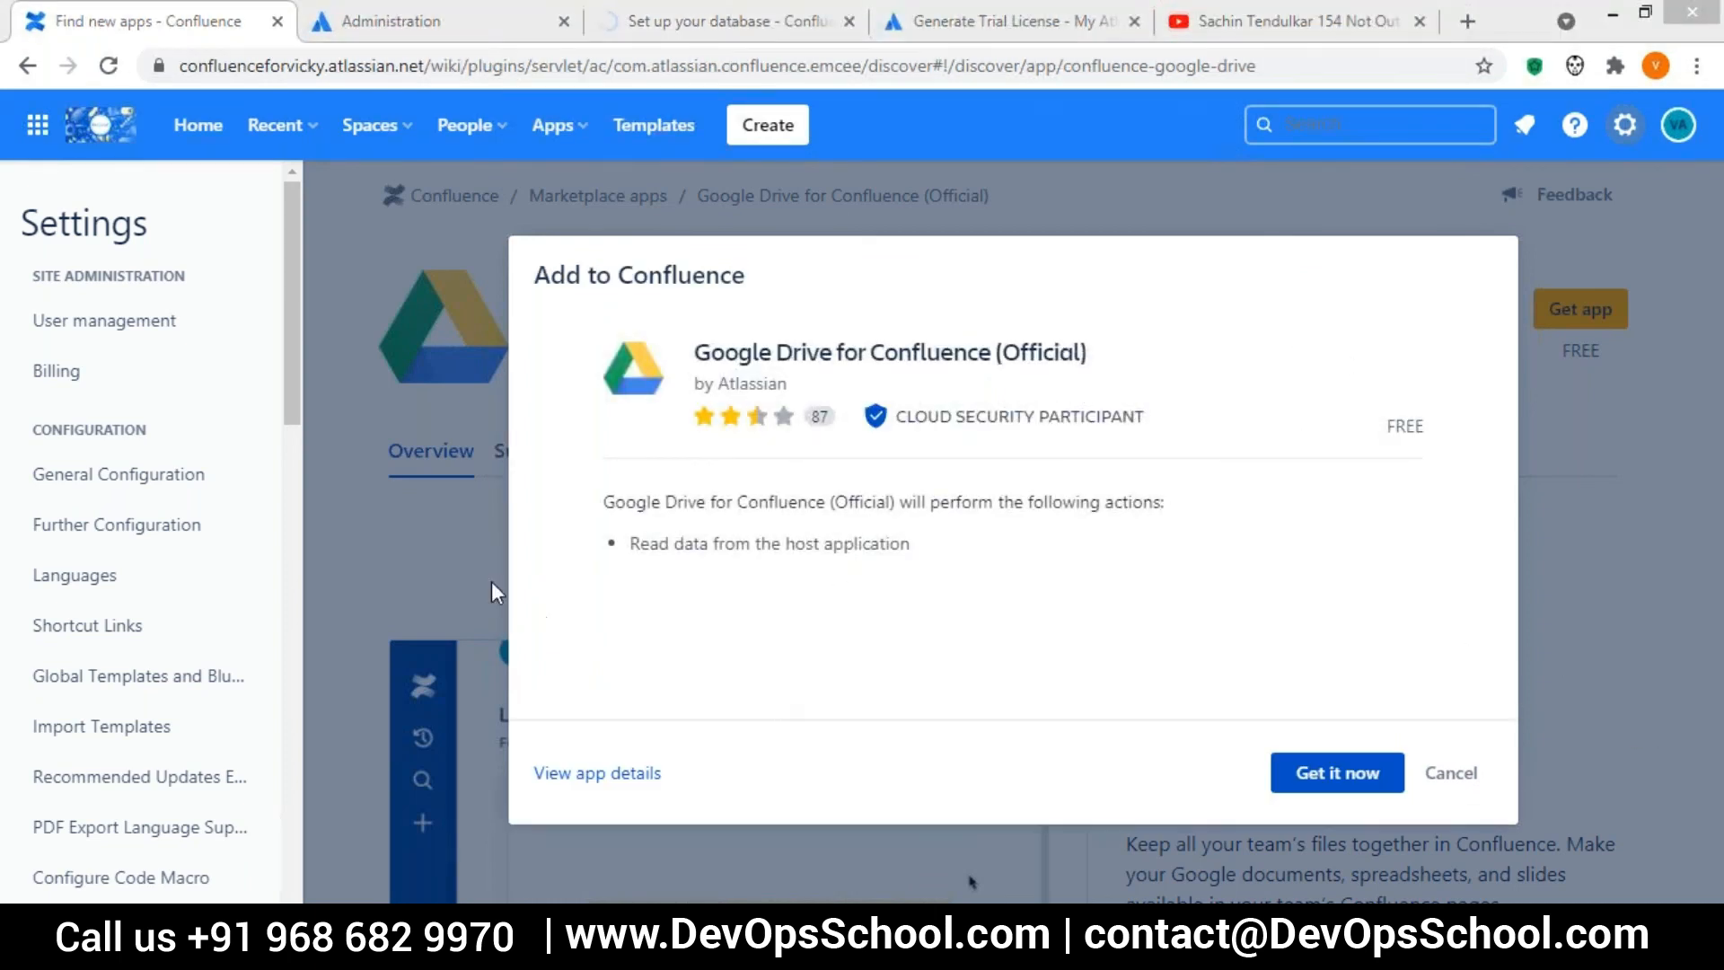
pyautogui.click(1337, 772)
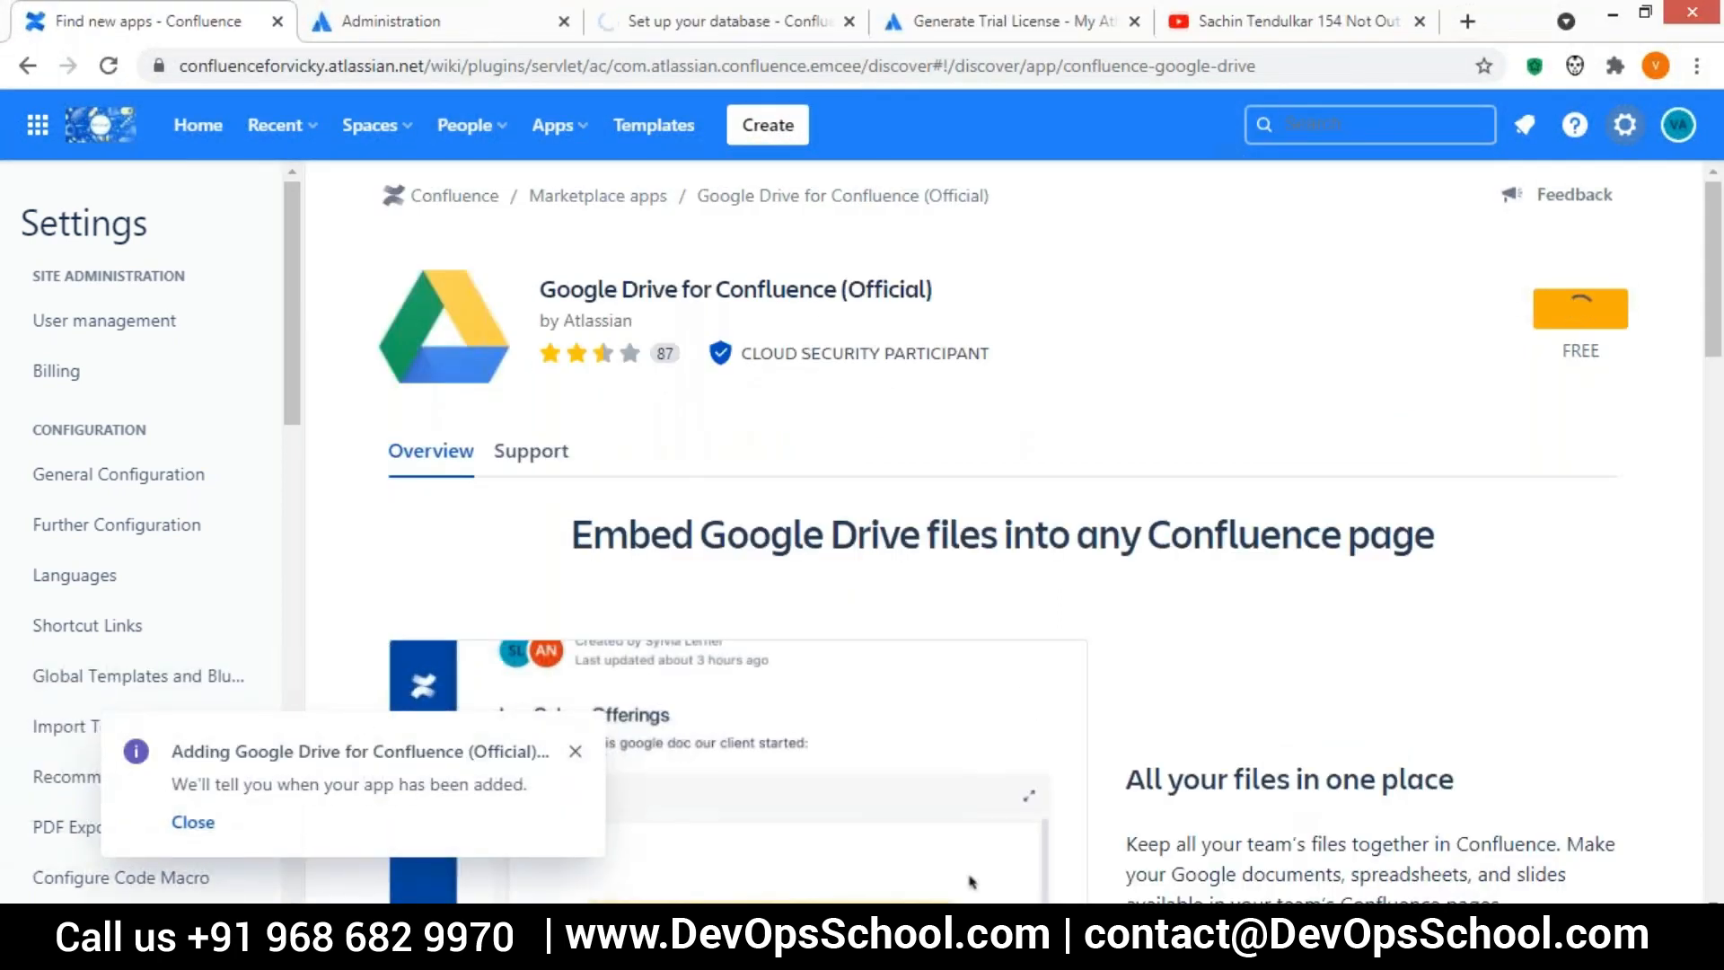
pyautogui.scroll(-1, 377, 193)
pyautogui.scroll(-2, 1003, 538)
pyautogui.scroll(3, 1003, 539)
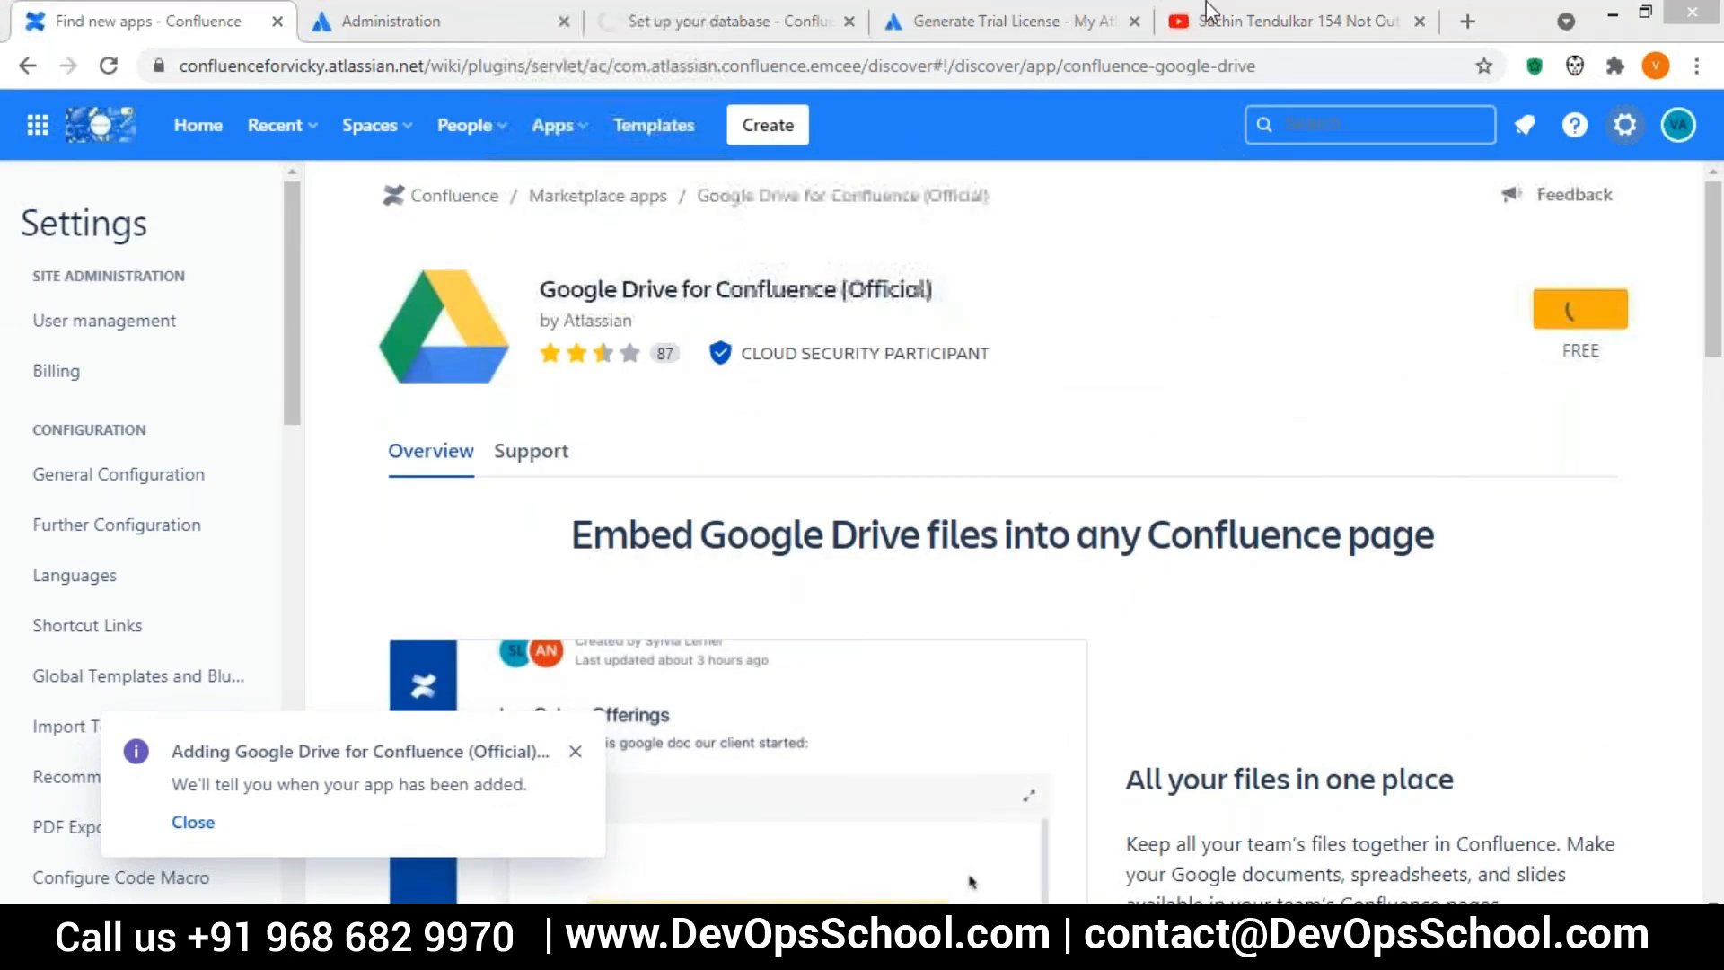
# Close the YouTube page while the app is being added
pyautogui.rightClick(1365, 126)
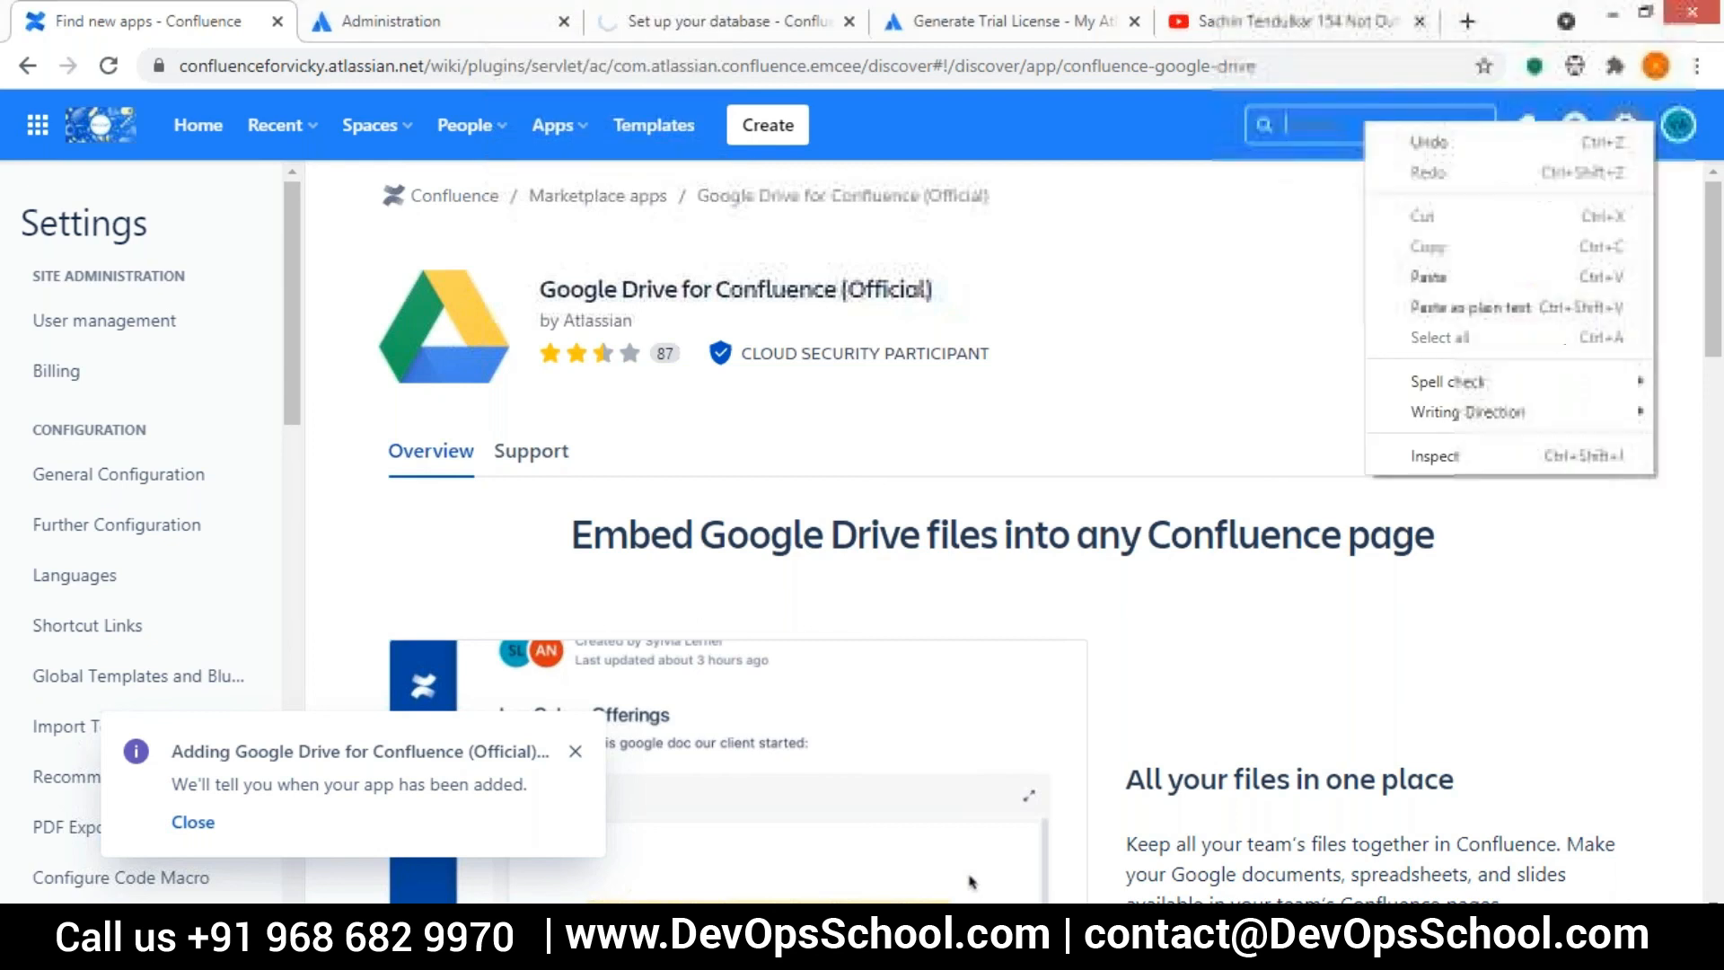
pyautogui.click(1418, 23)
pyautogui.click(1419, 23)
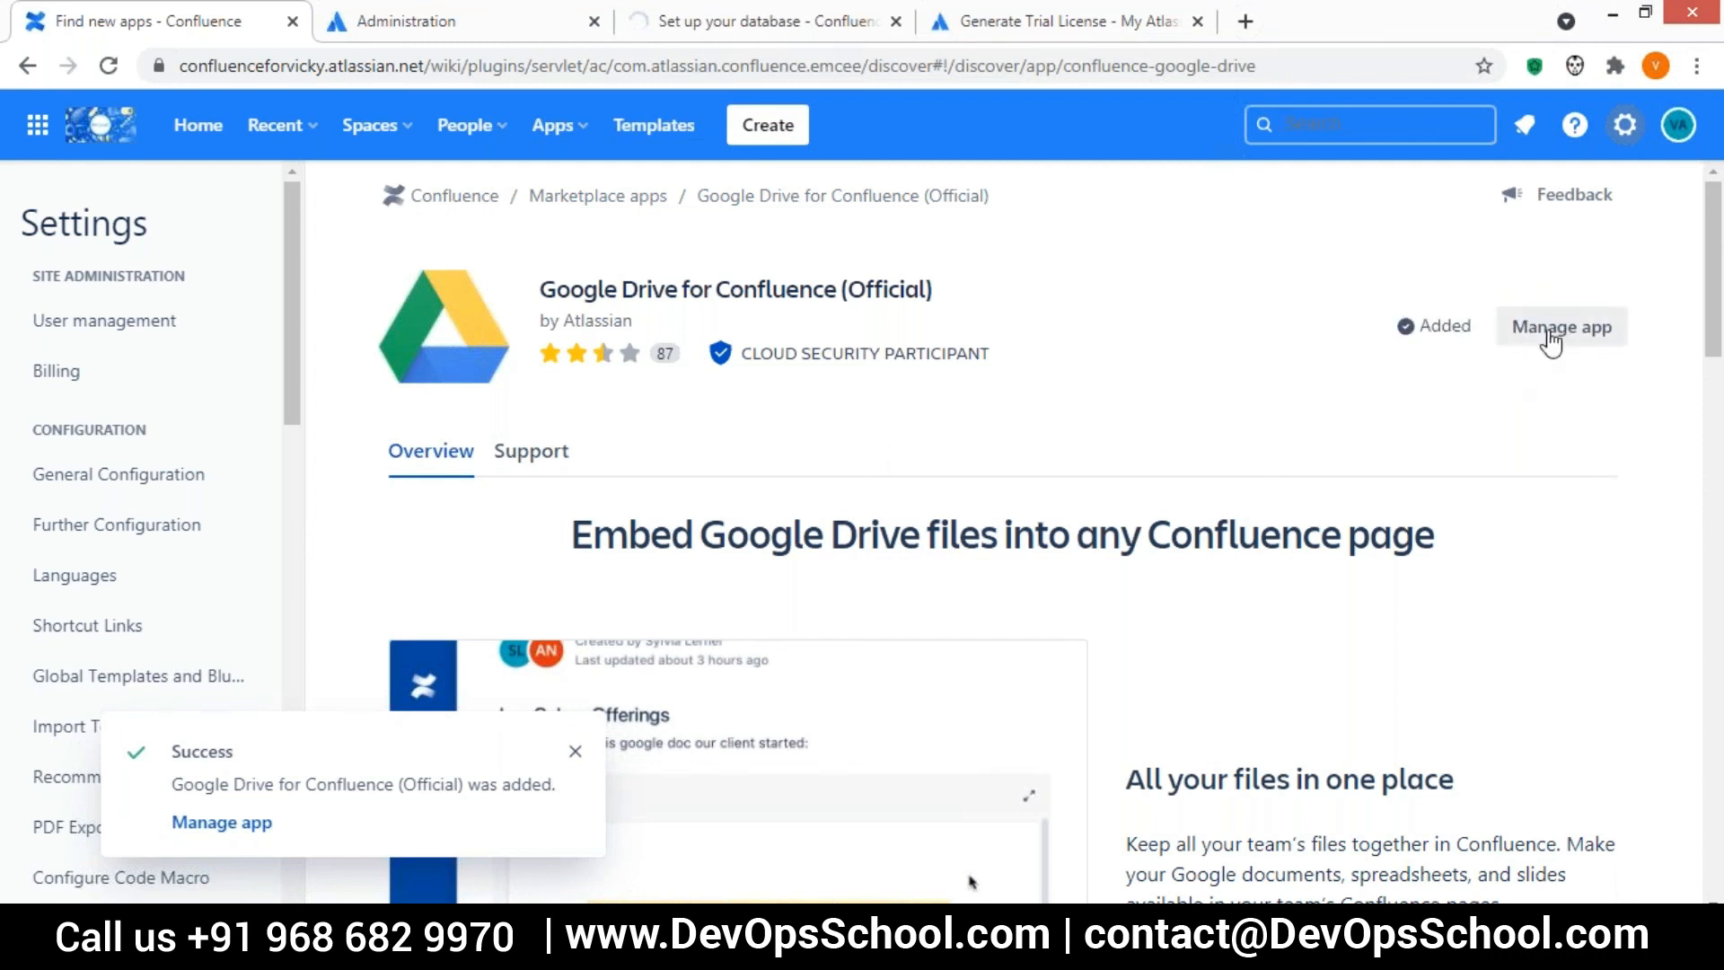
# Open First Page of Training from the ConfluenceTraining space and start editing it
pyautogui.click(197, 125)
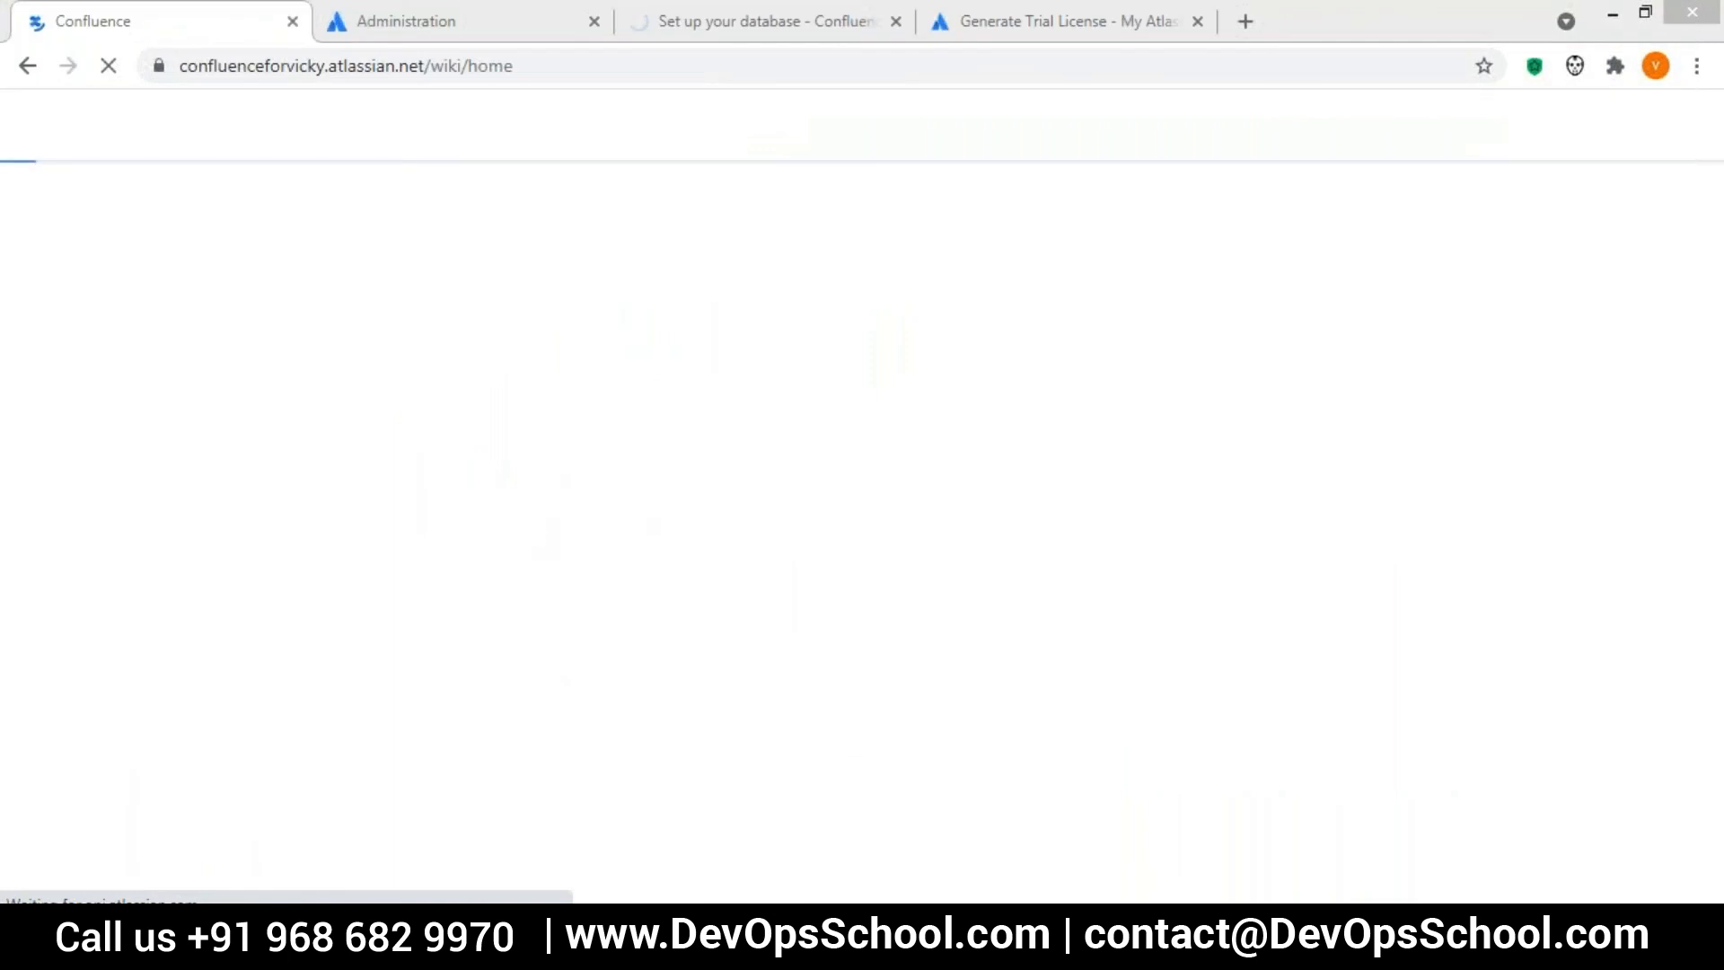
pyautogui.click(204, 360)
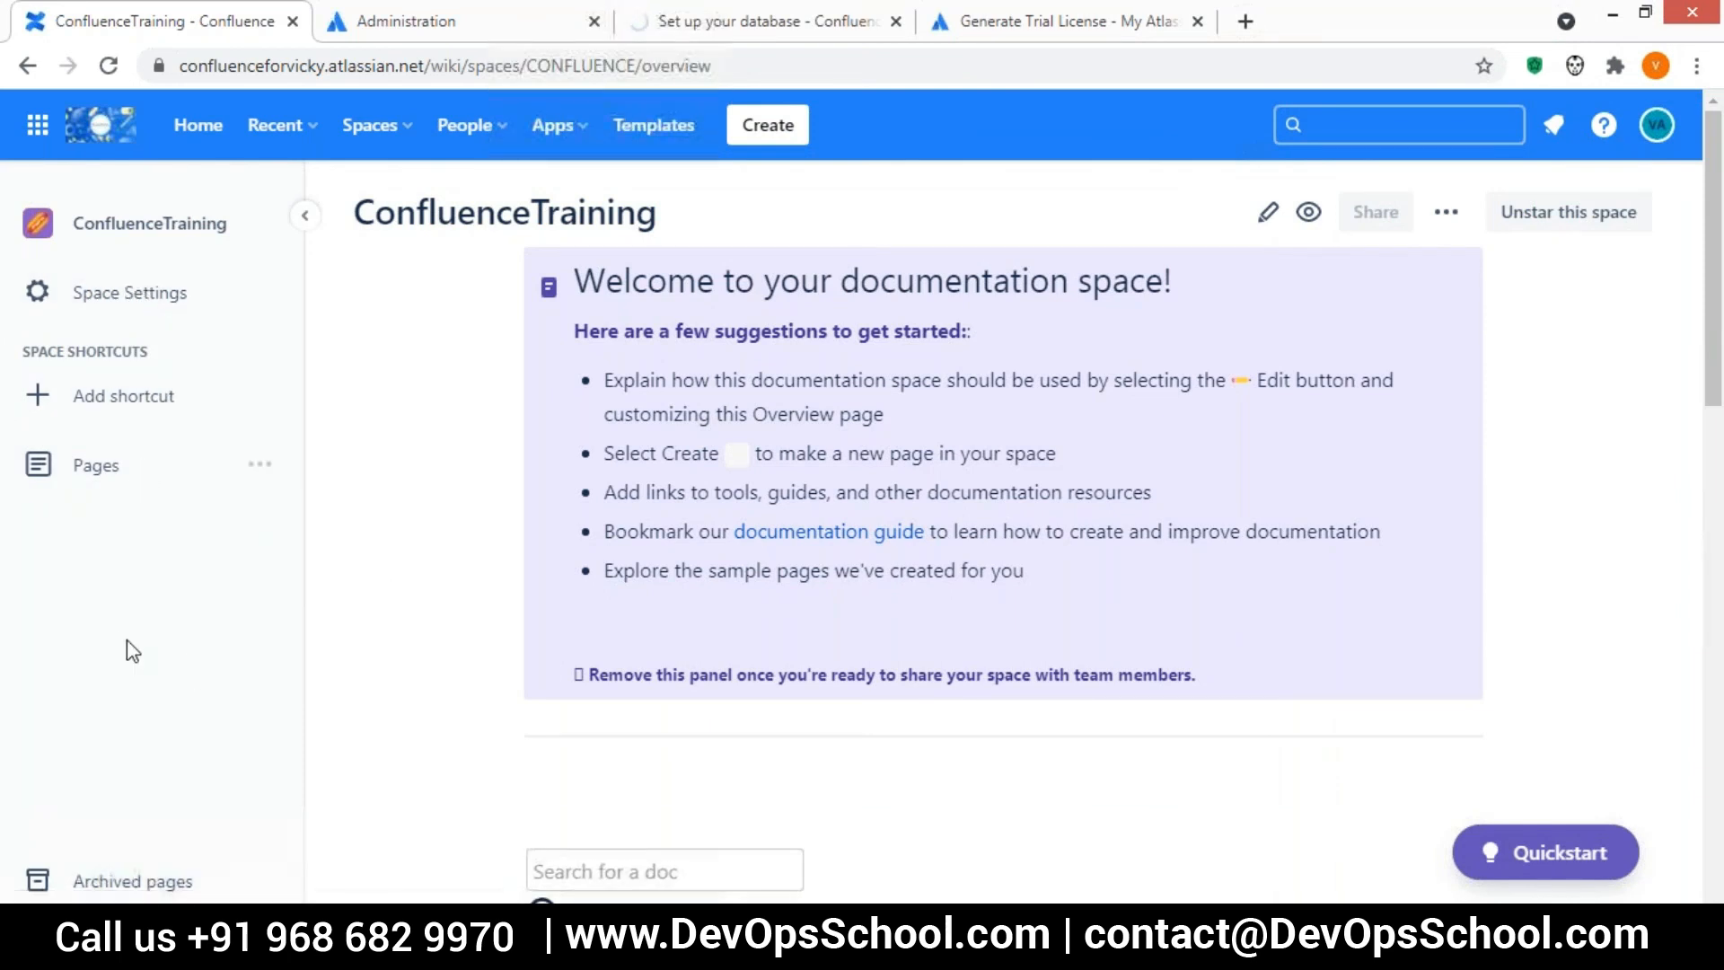
pyautogui.scroll(-4, 126, 639)
pyautogui.scroll(4, 127, 639)
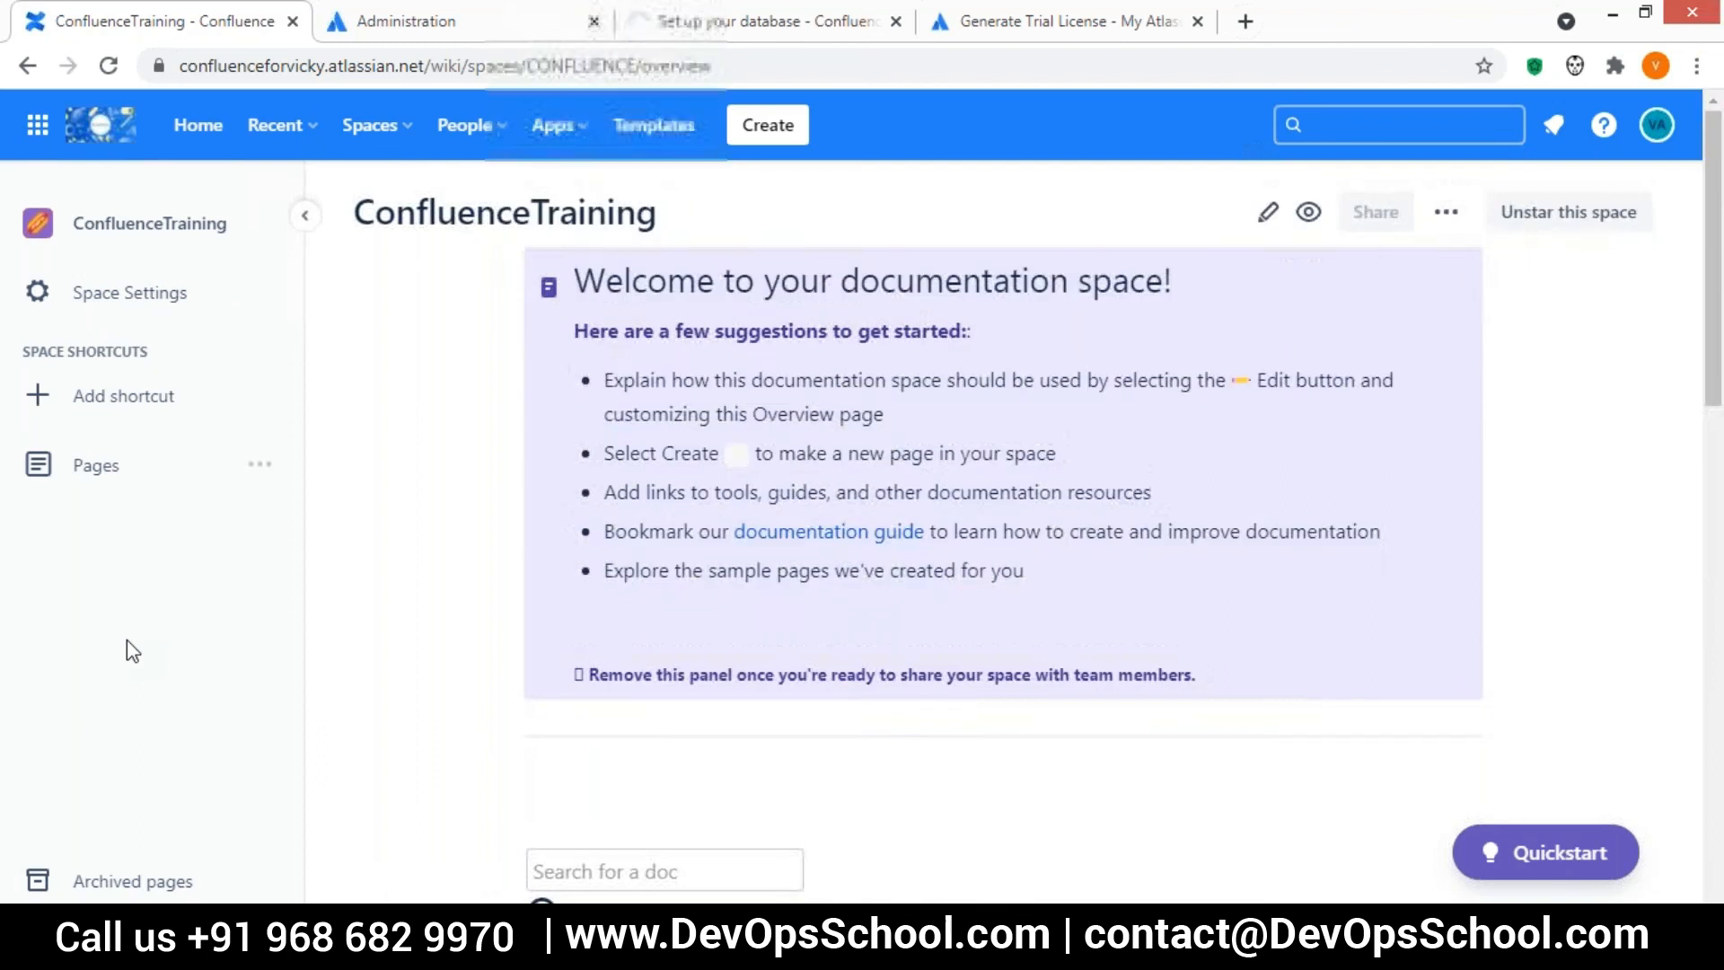
pyautogui.scroll(-5, 126, 639)
pyautogui.click(131, 483)
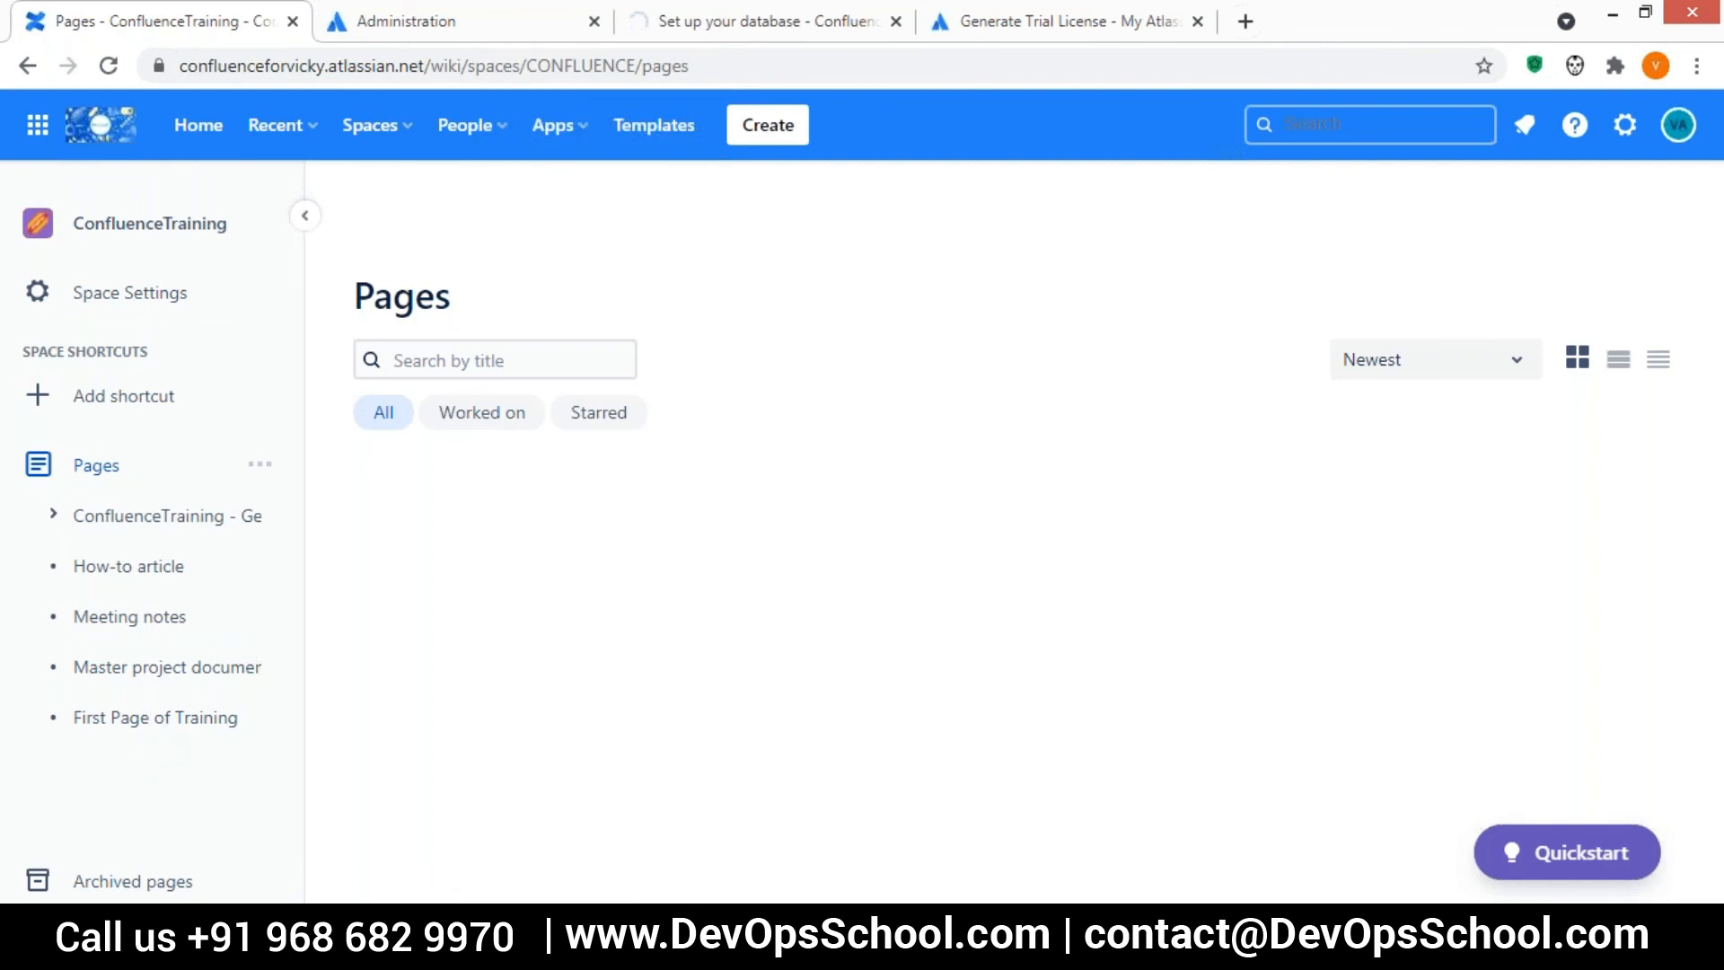
pyautogui.click(155, 716)
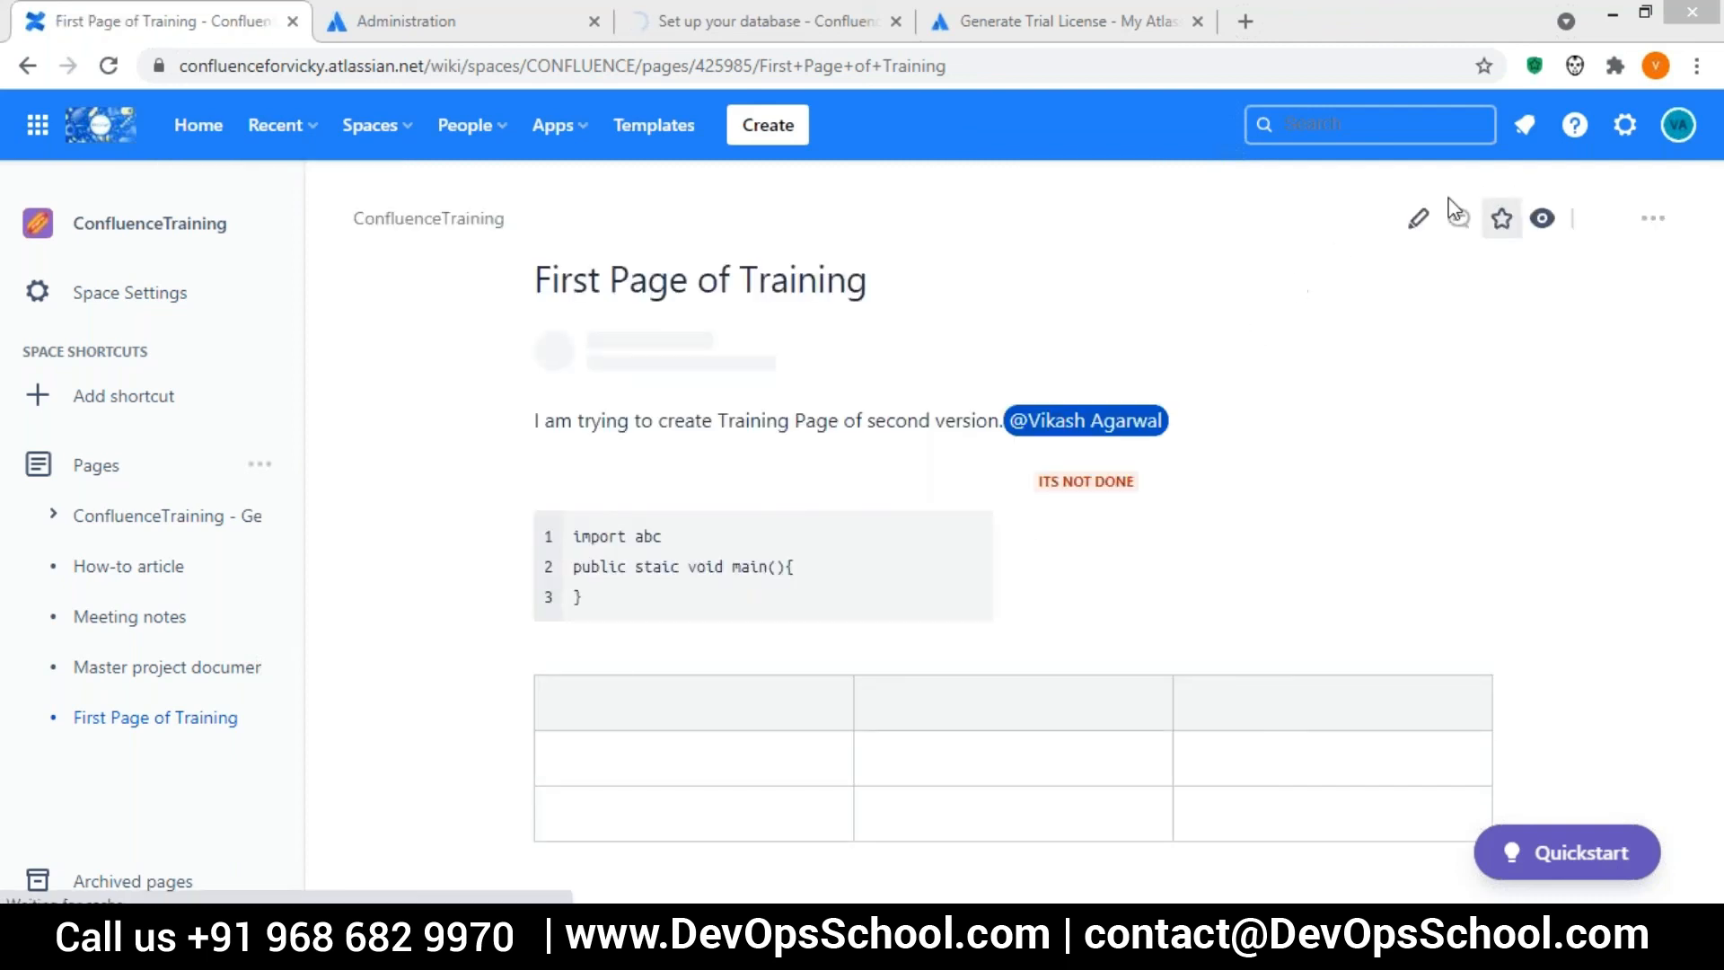
pyautogui.click(1419, 224)
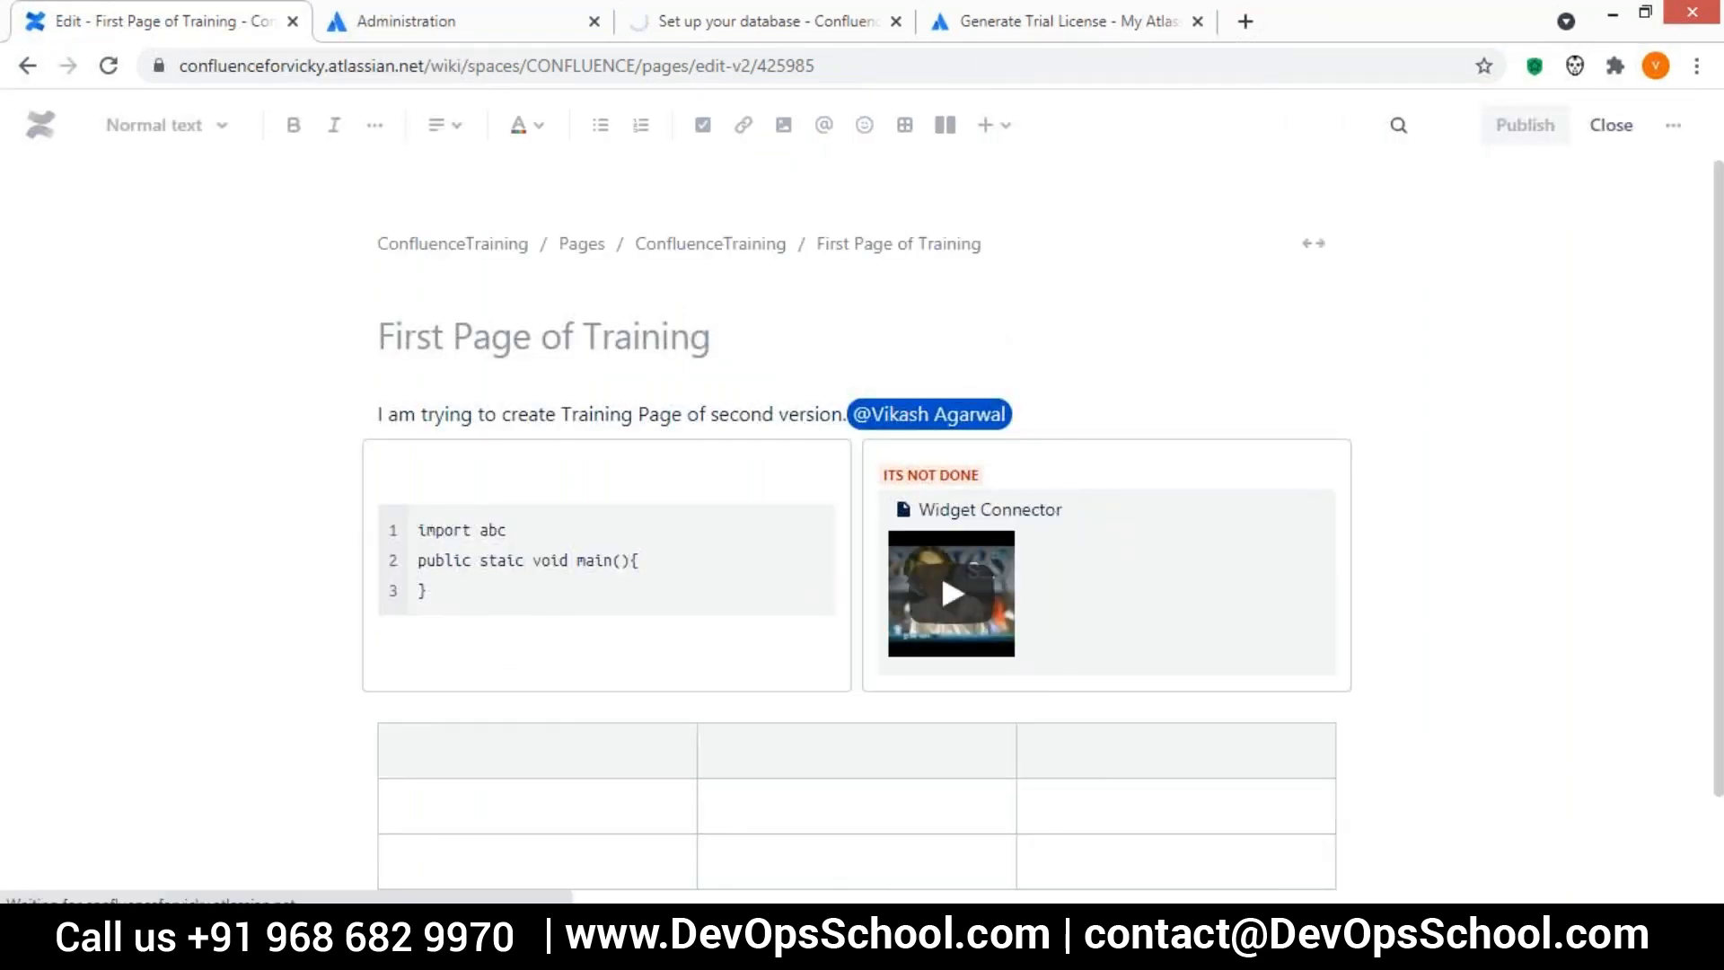
# Start a Google Sheets macro in the first cell of the table's second row and look over its URL and height settings
pyautogui.click(482, 806)
pyautogui.write('/')
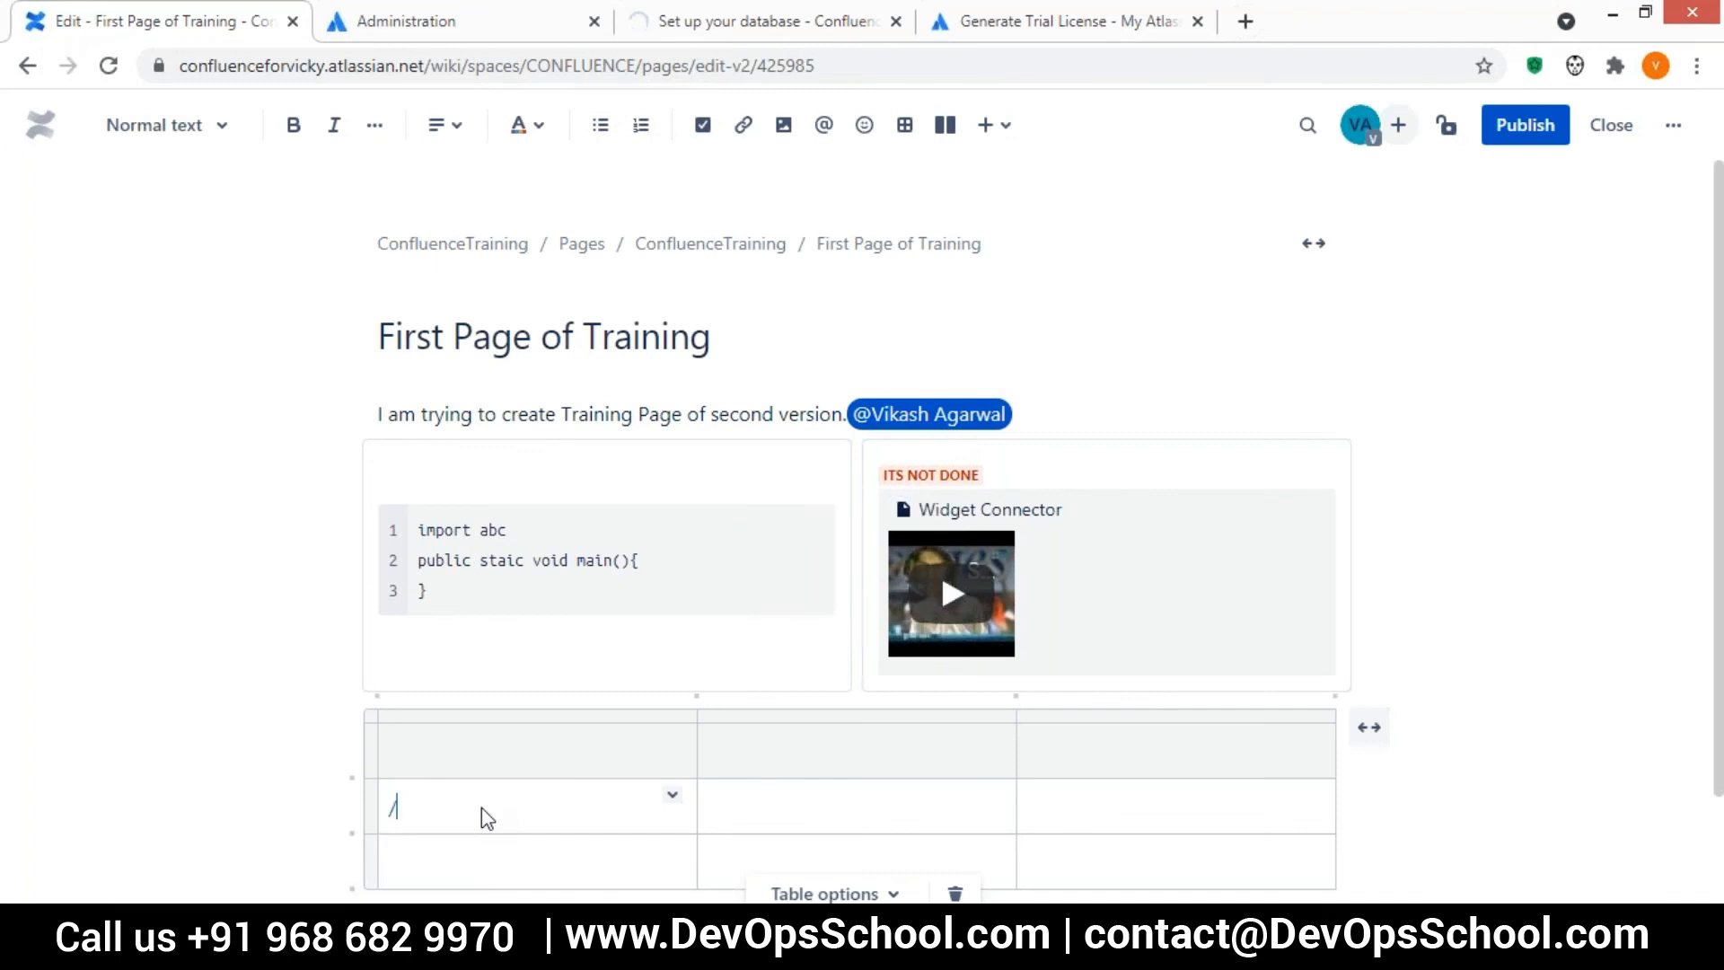
pyautogui.write('goo')
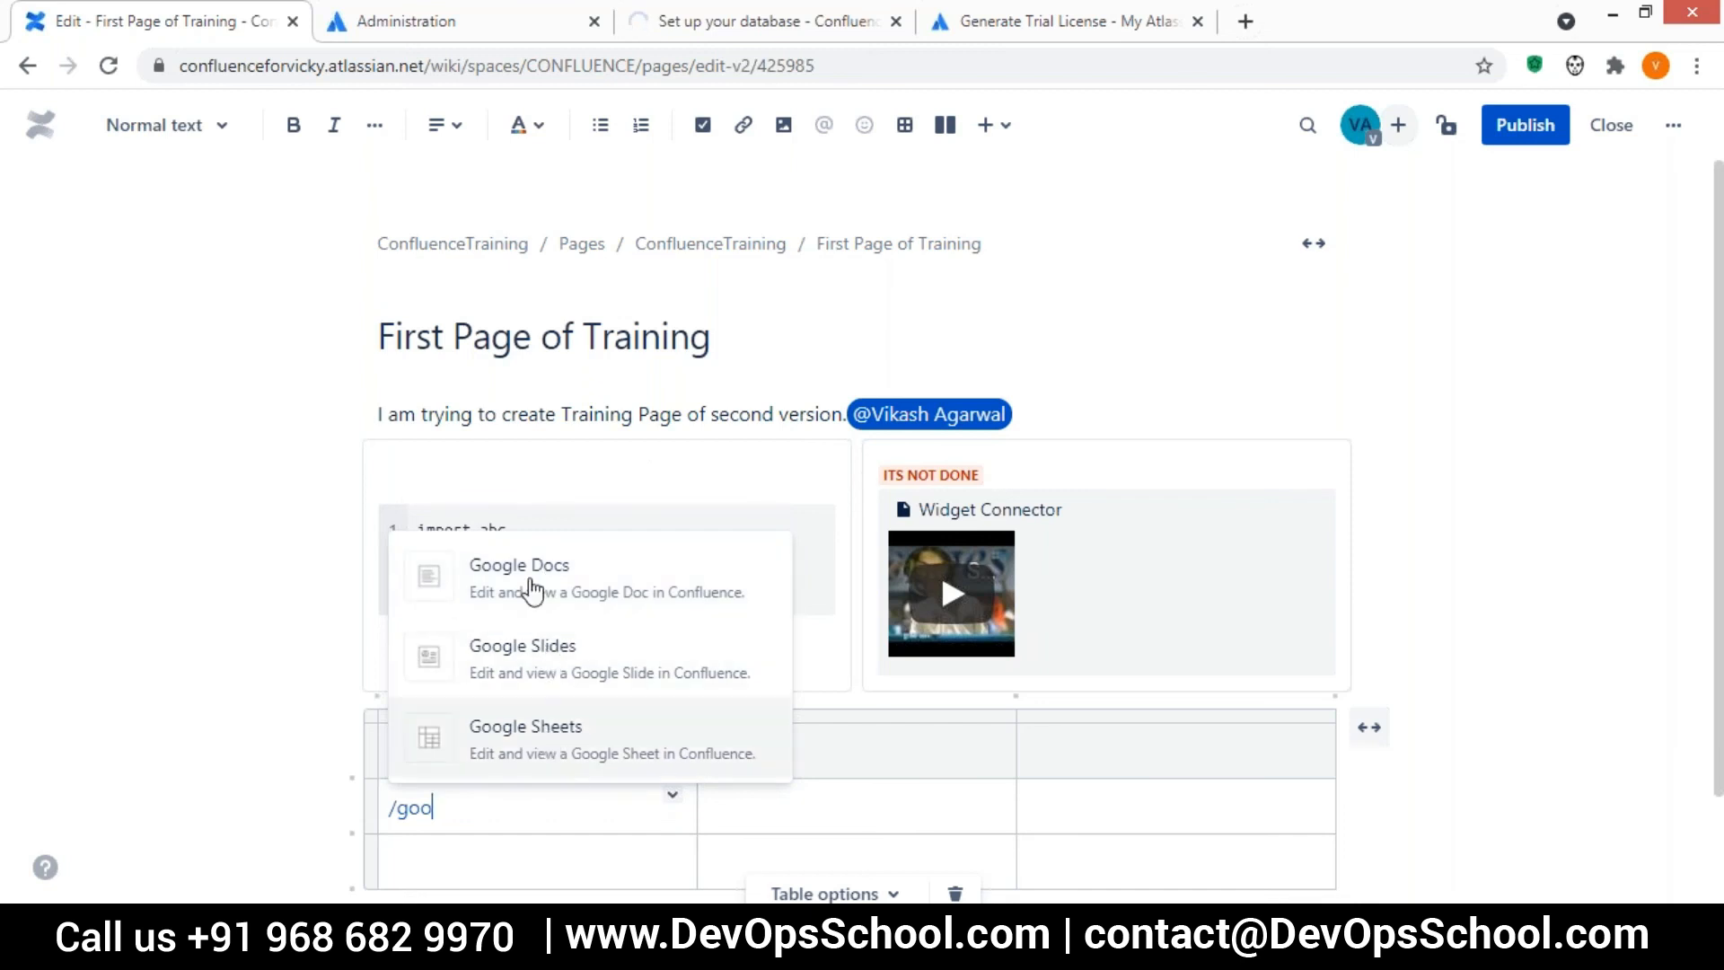
pyautogui.click(540, 752)
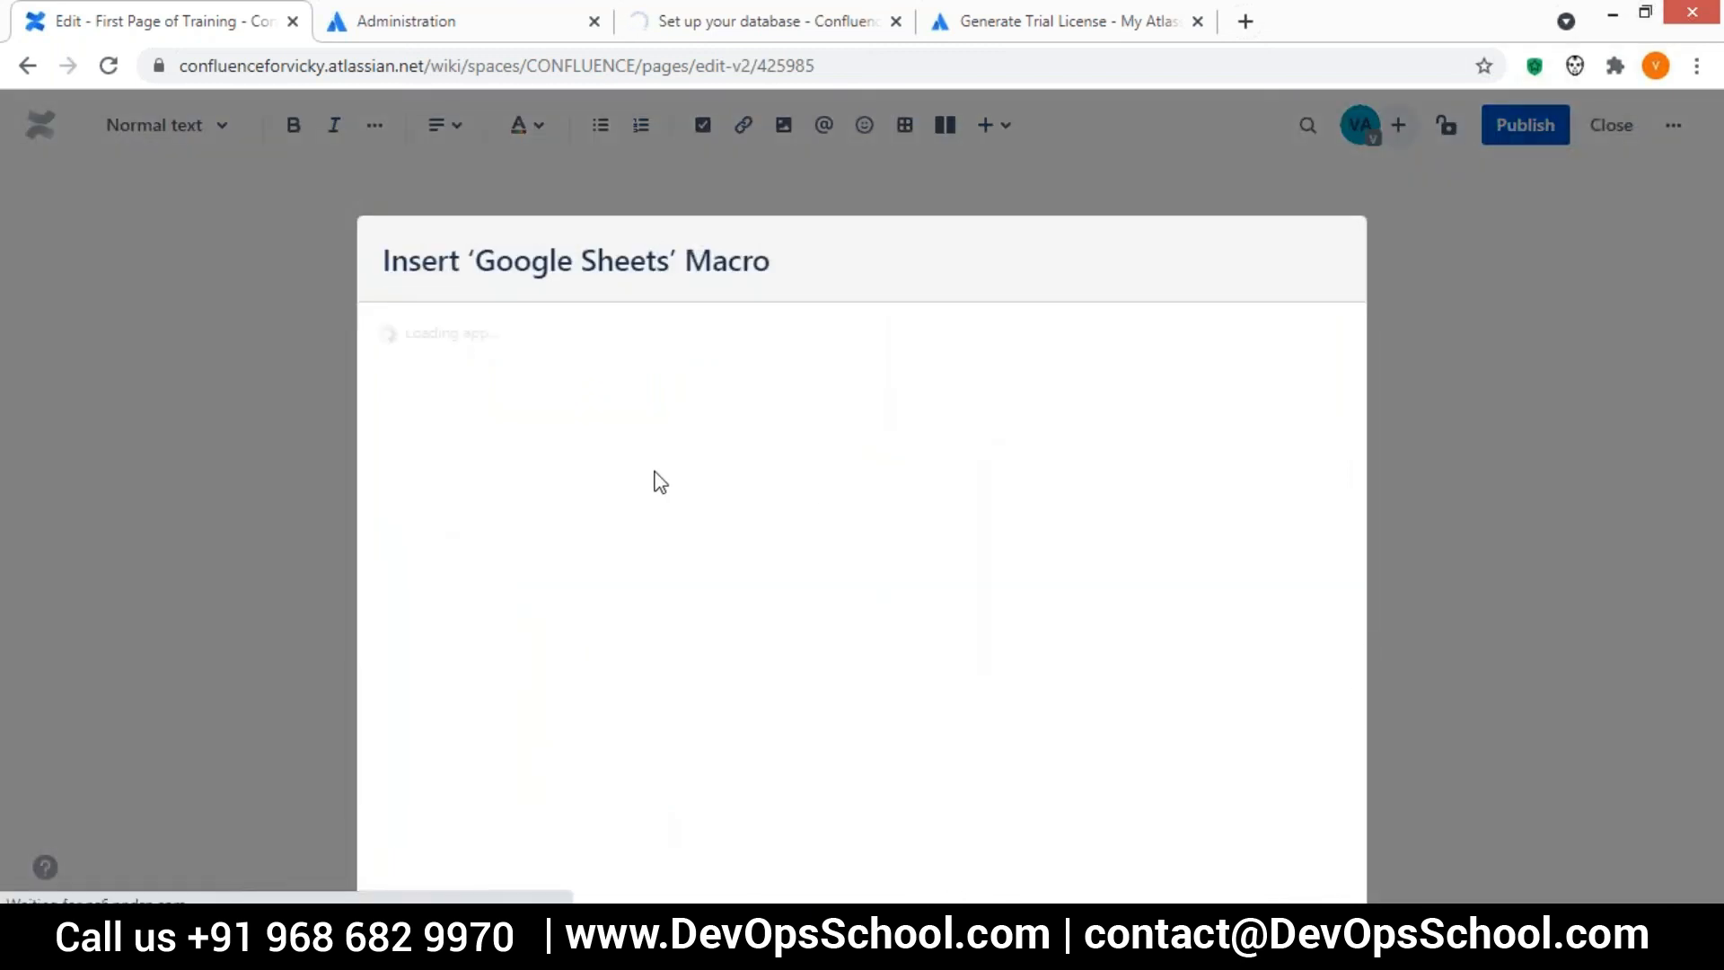
pyautogui.moveTo(728, 261); pyautogui.dragTo(657, 163)
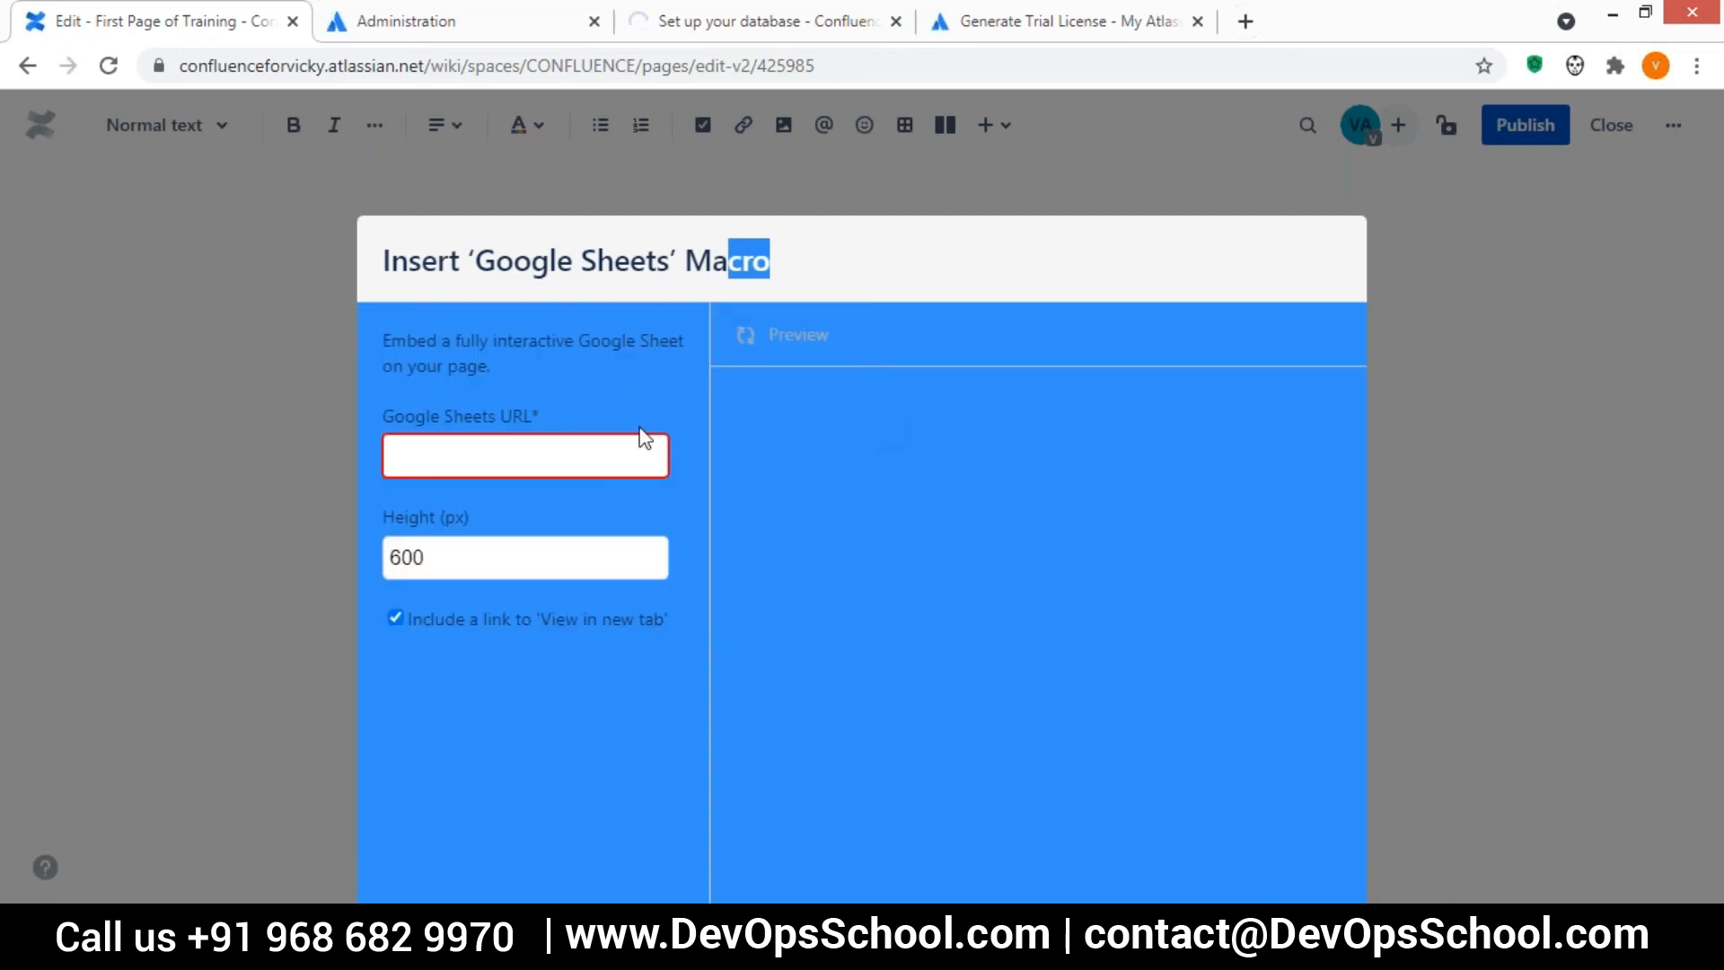
pyautogui.click(466, 458)
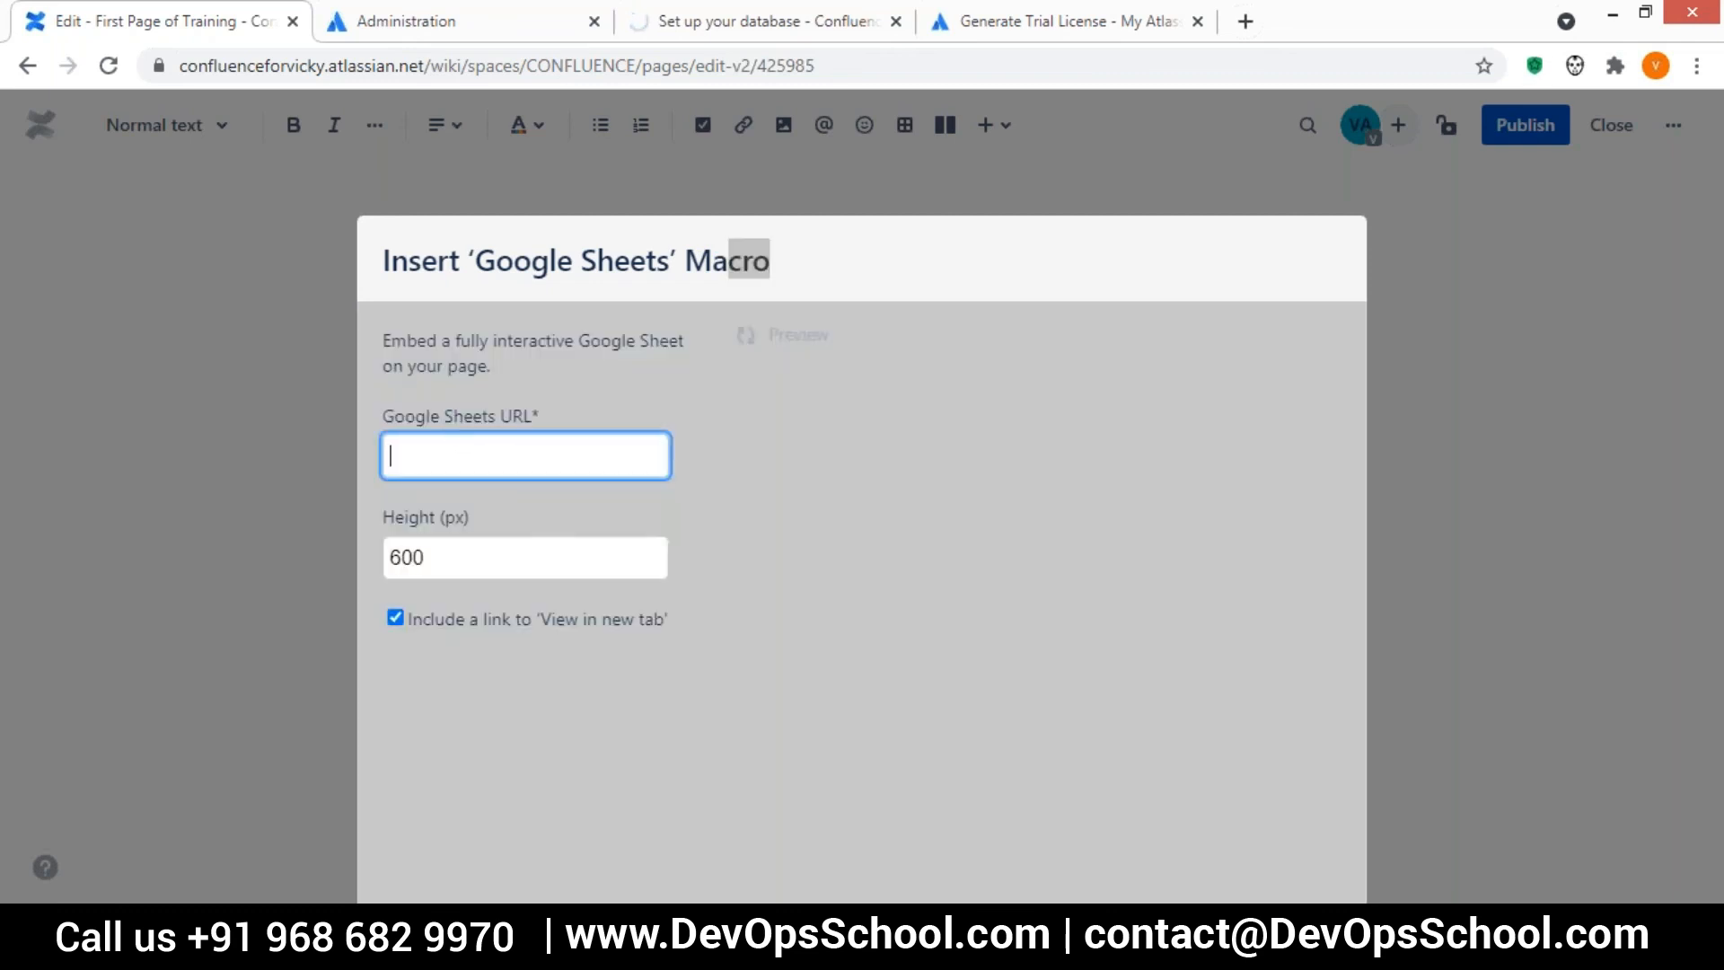
pyautogui.press('Tab')
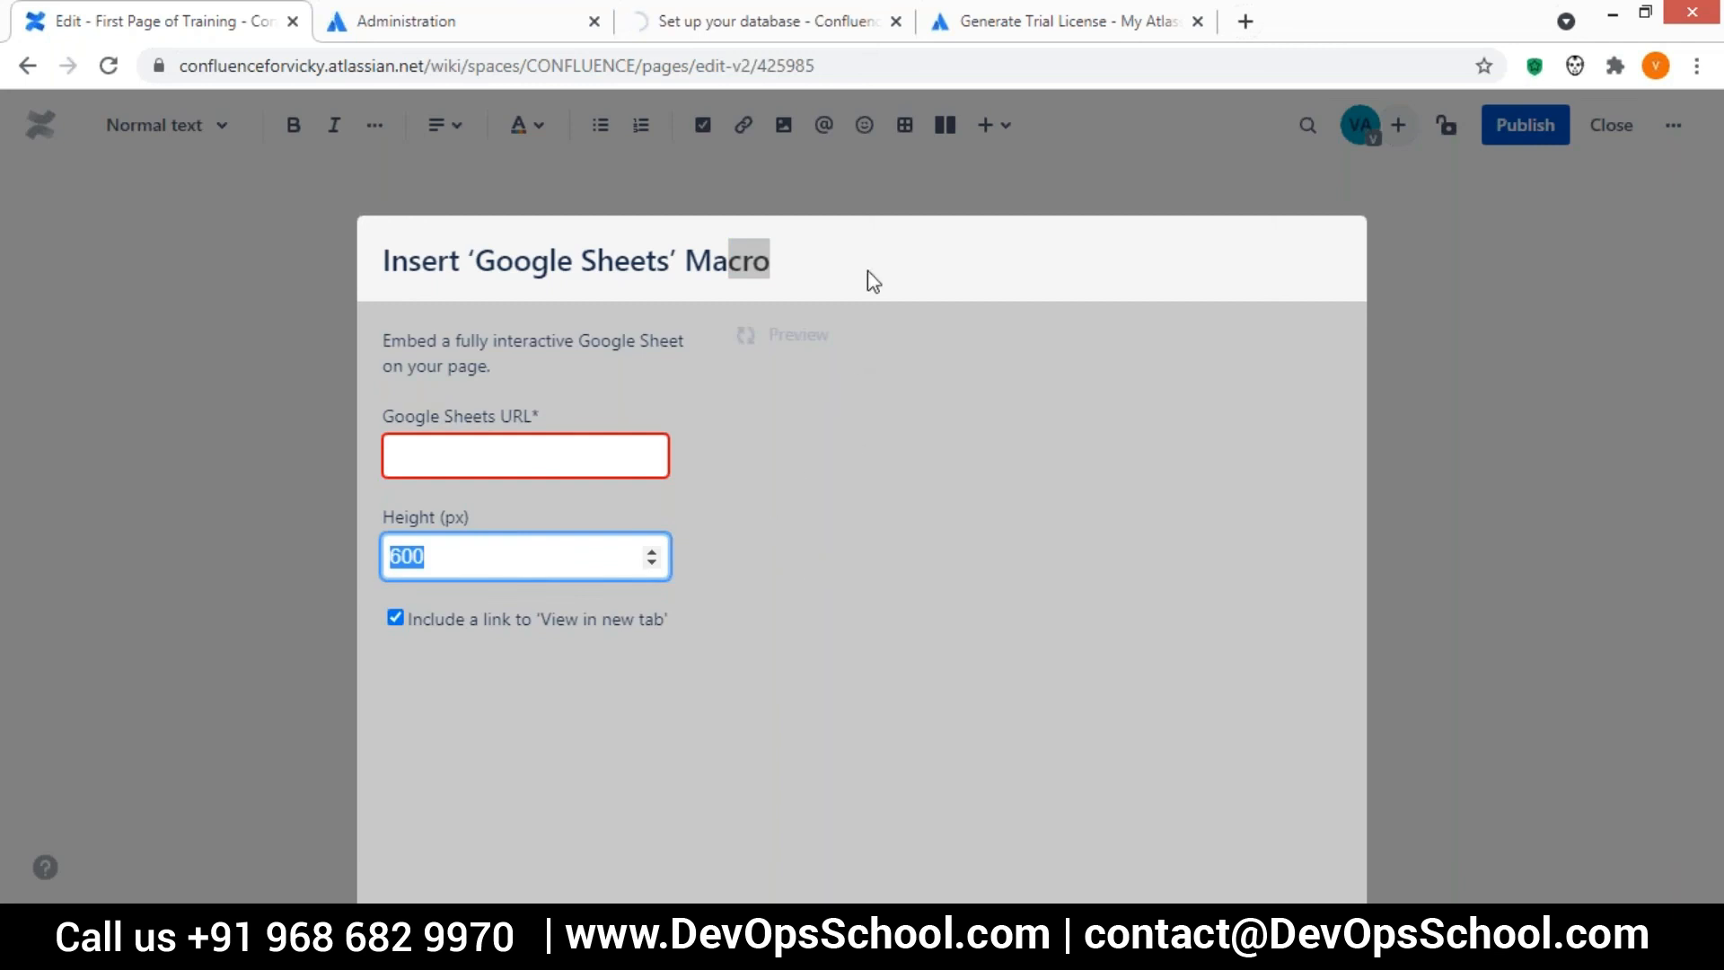
# Try to dismiss the Google Sheets macro dialog and go back to the First Page of Training view
pyautogui.click(1210, 182)
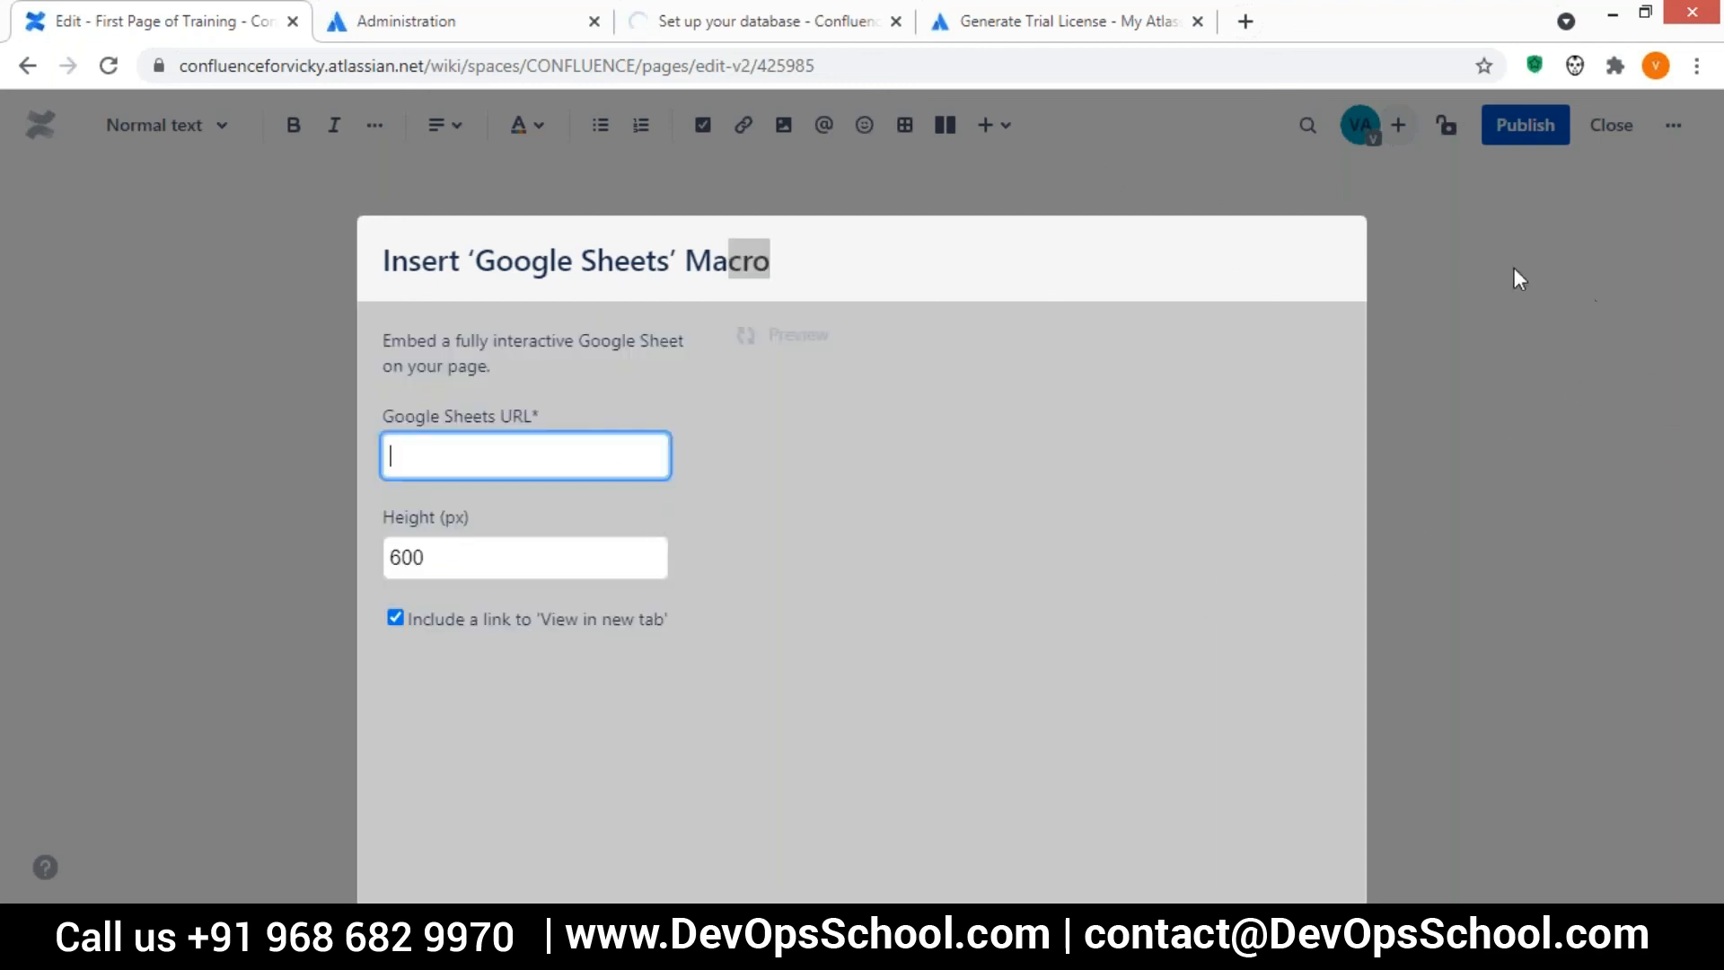
pyautogui.click(1046, 248)
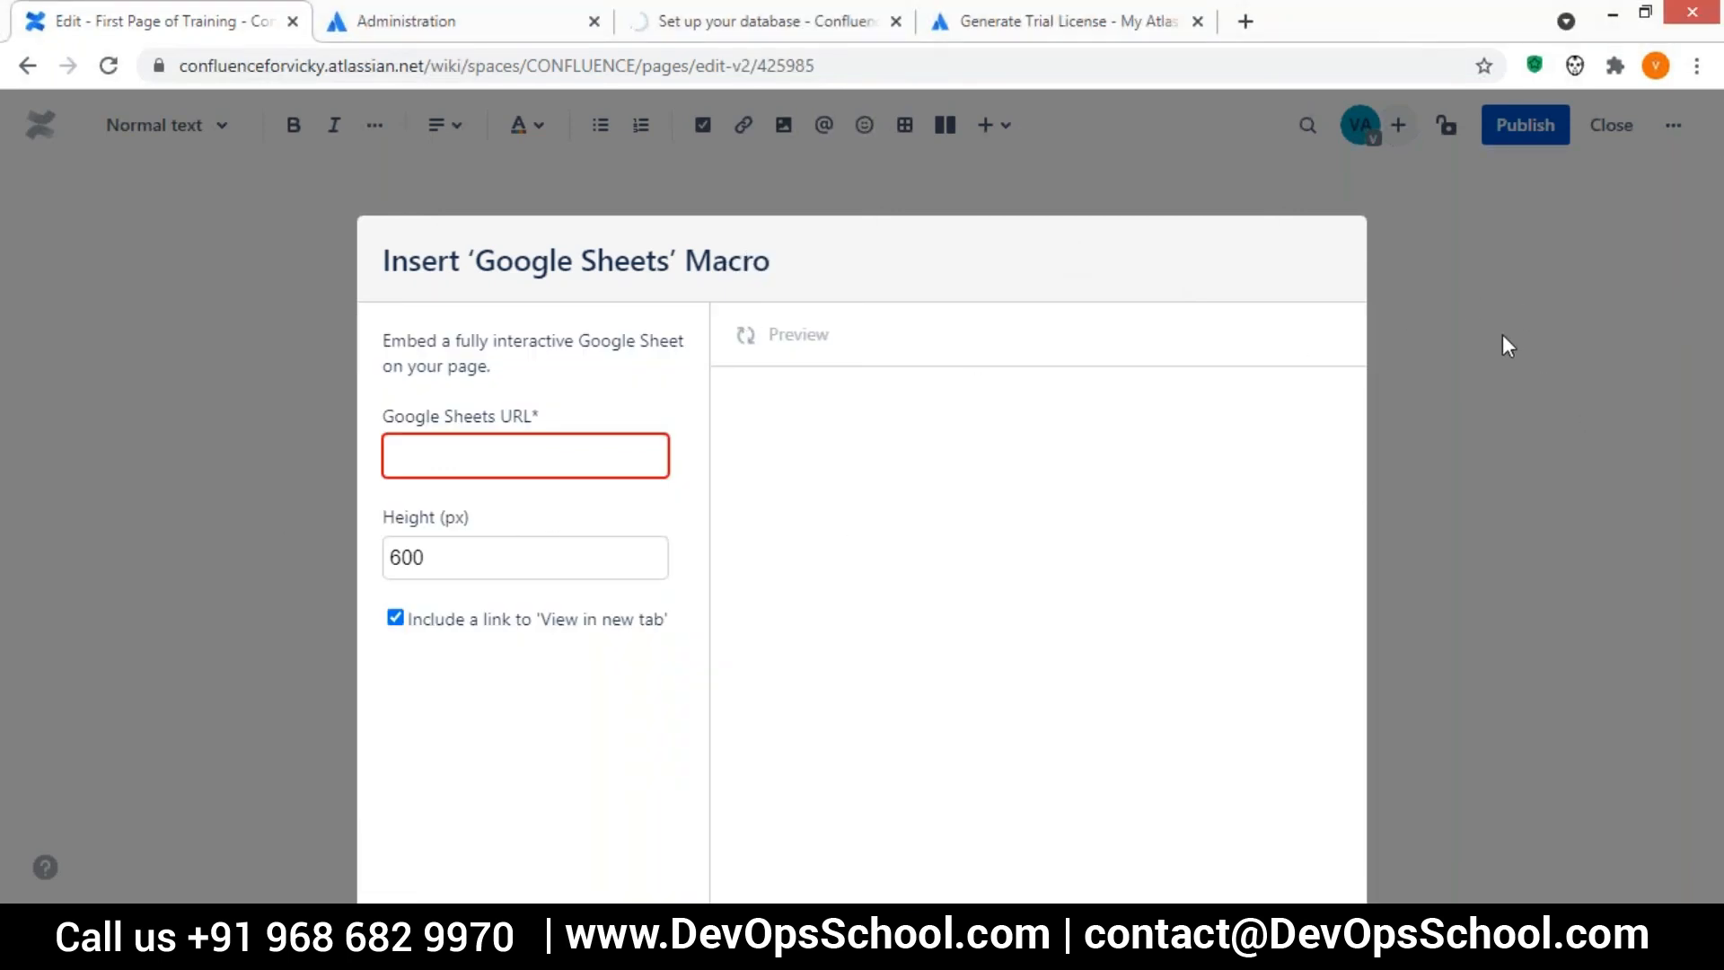
pyautogui.click(27, 68)
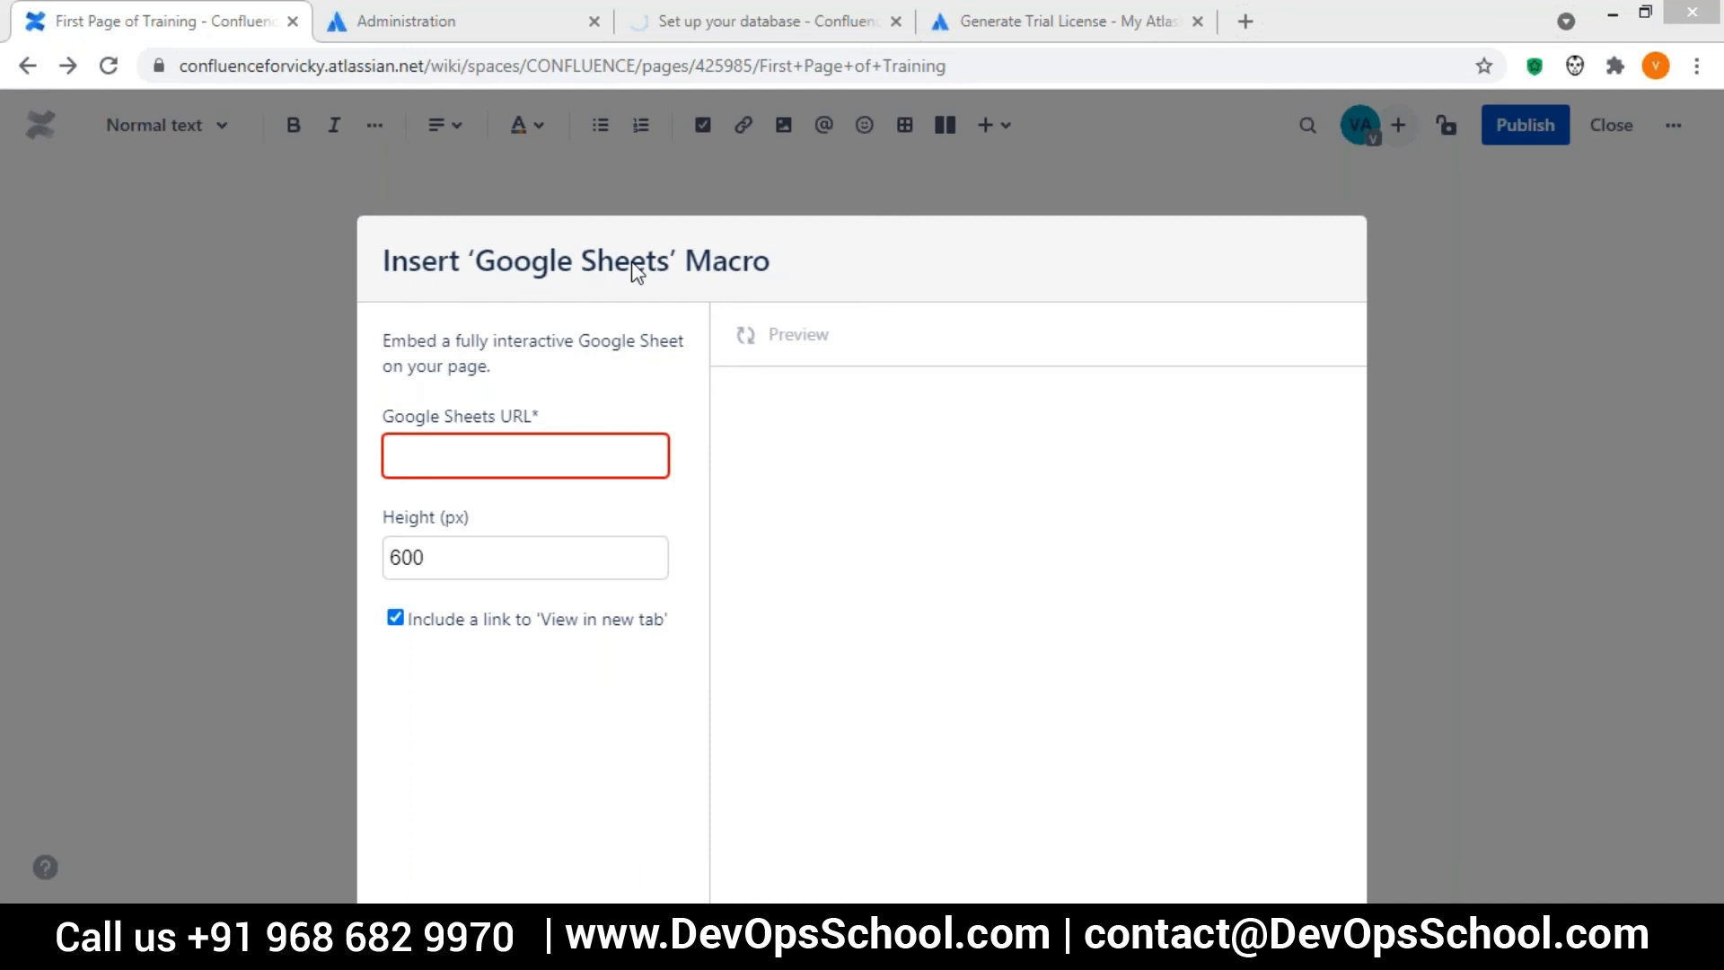
pyautogui.moveTo(517, 262); pyautogui.dragTo(1459, 463)
pyautogui.click(1526, 470)
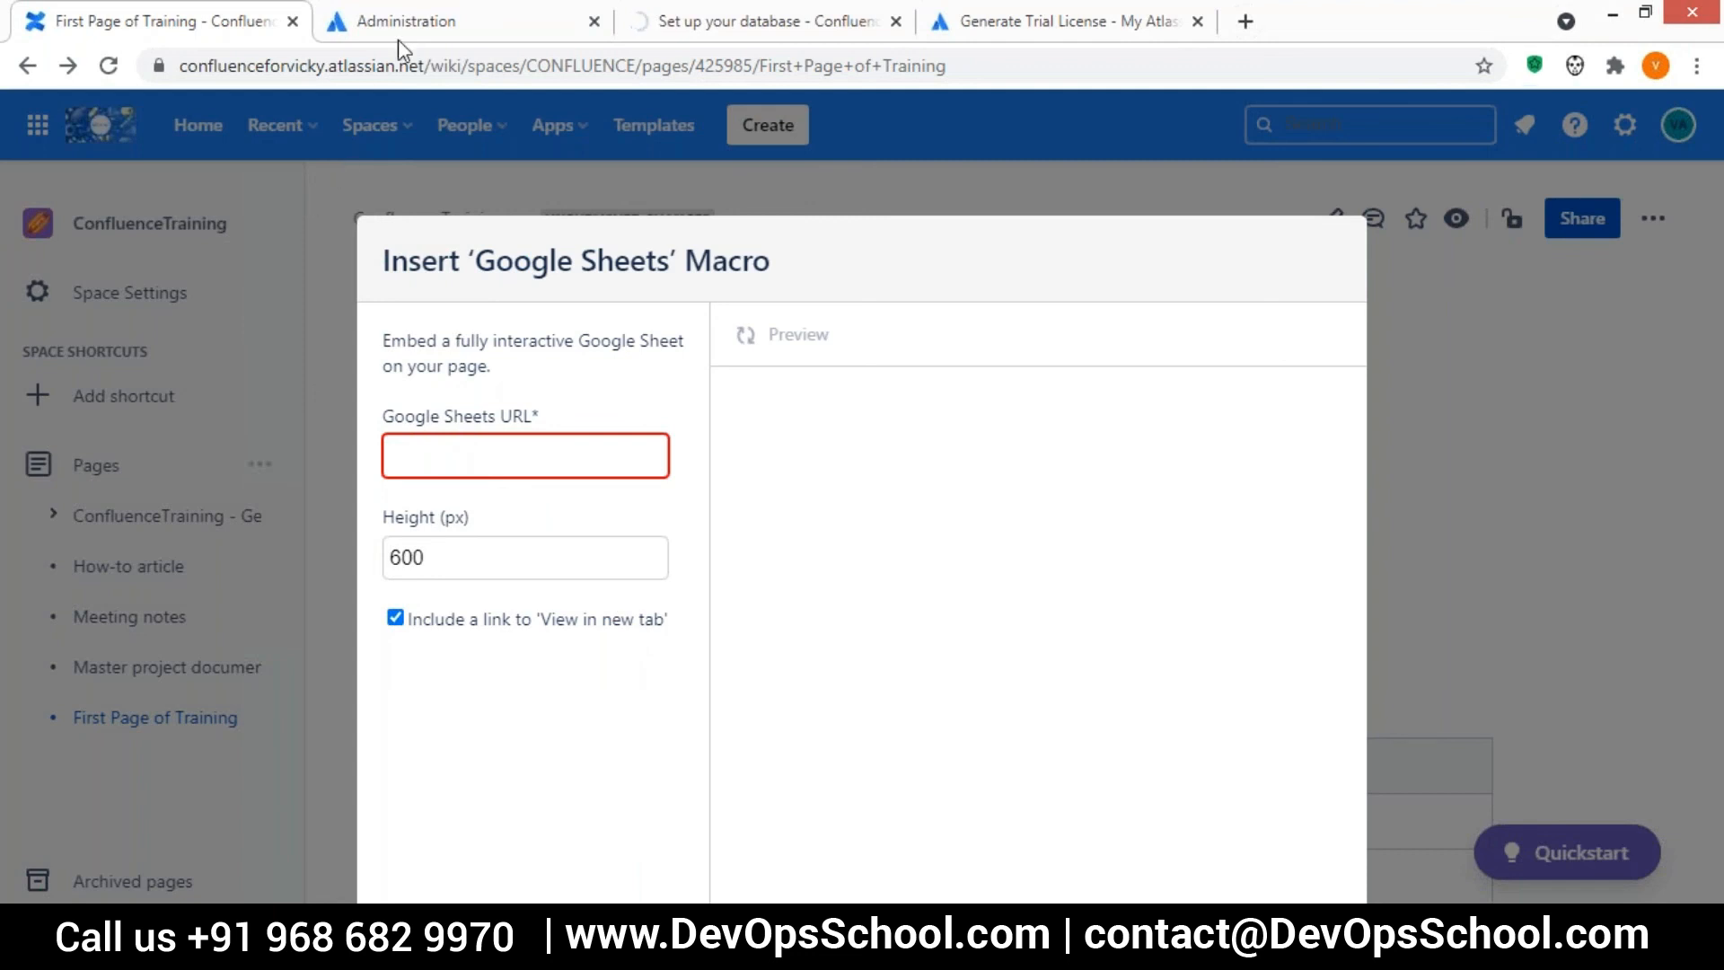
# Check the Atlassian Administration group page and the local Confluence database setup, and return to First Page of Training
pyautogui.click(419, 31)
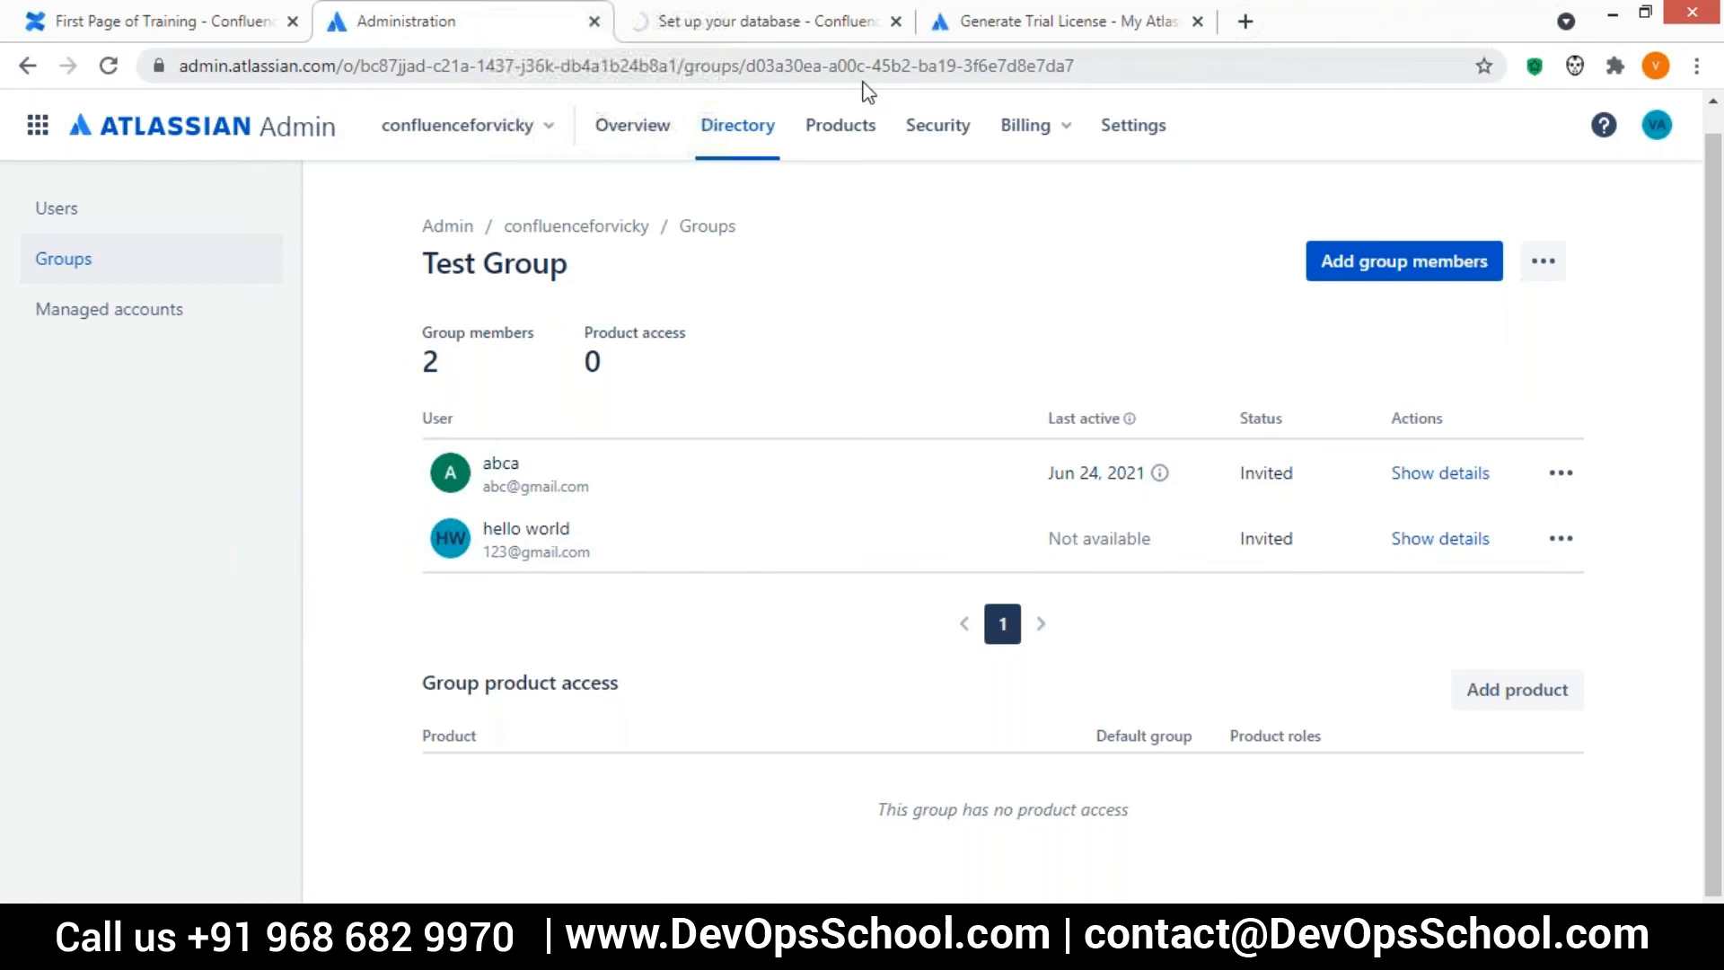
pyautogui.click(665, 35)
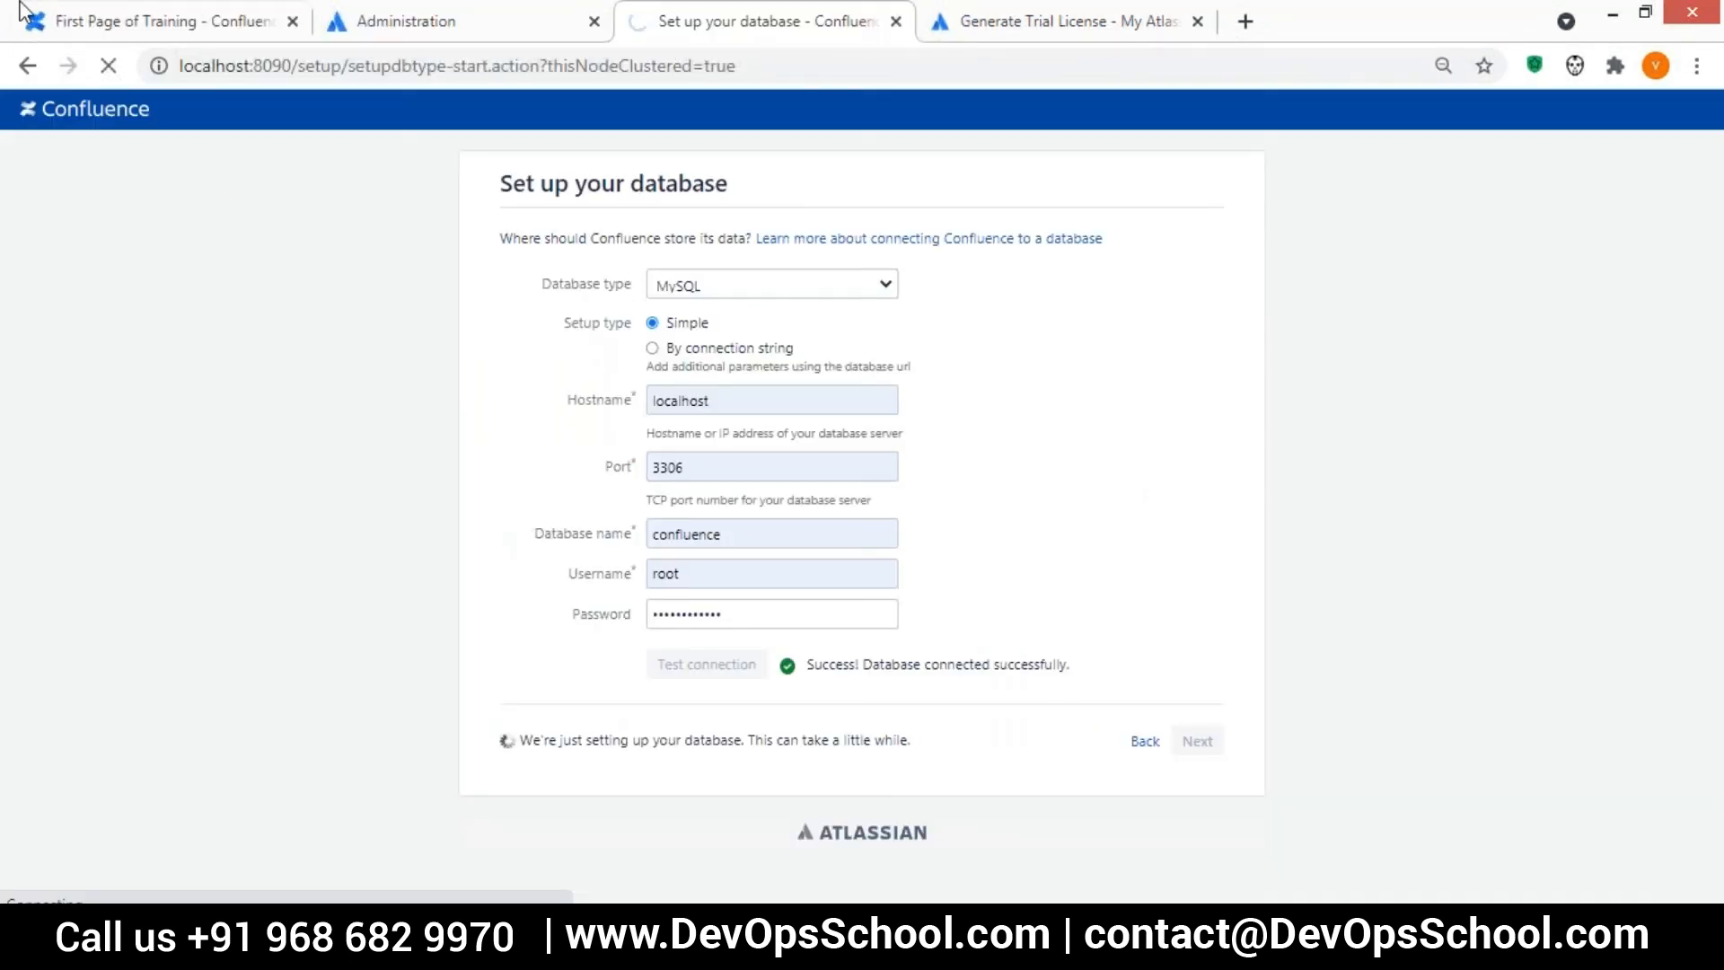
pyautogui.click(149, 12)
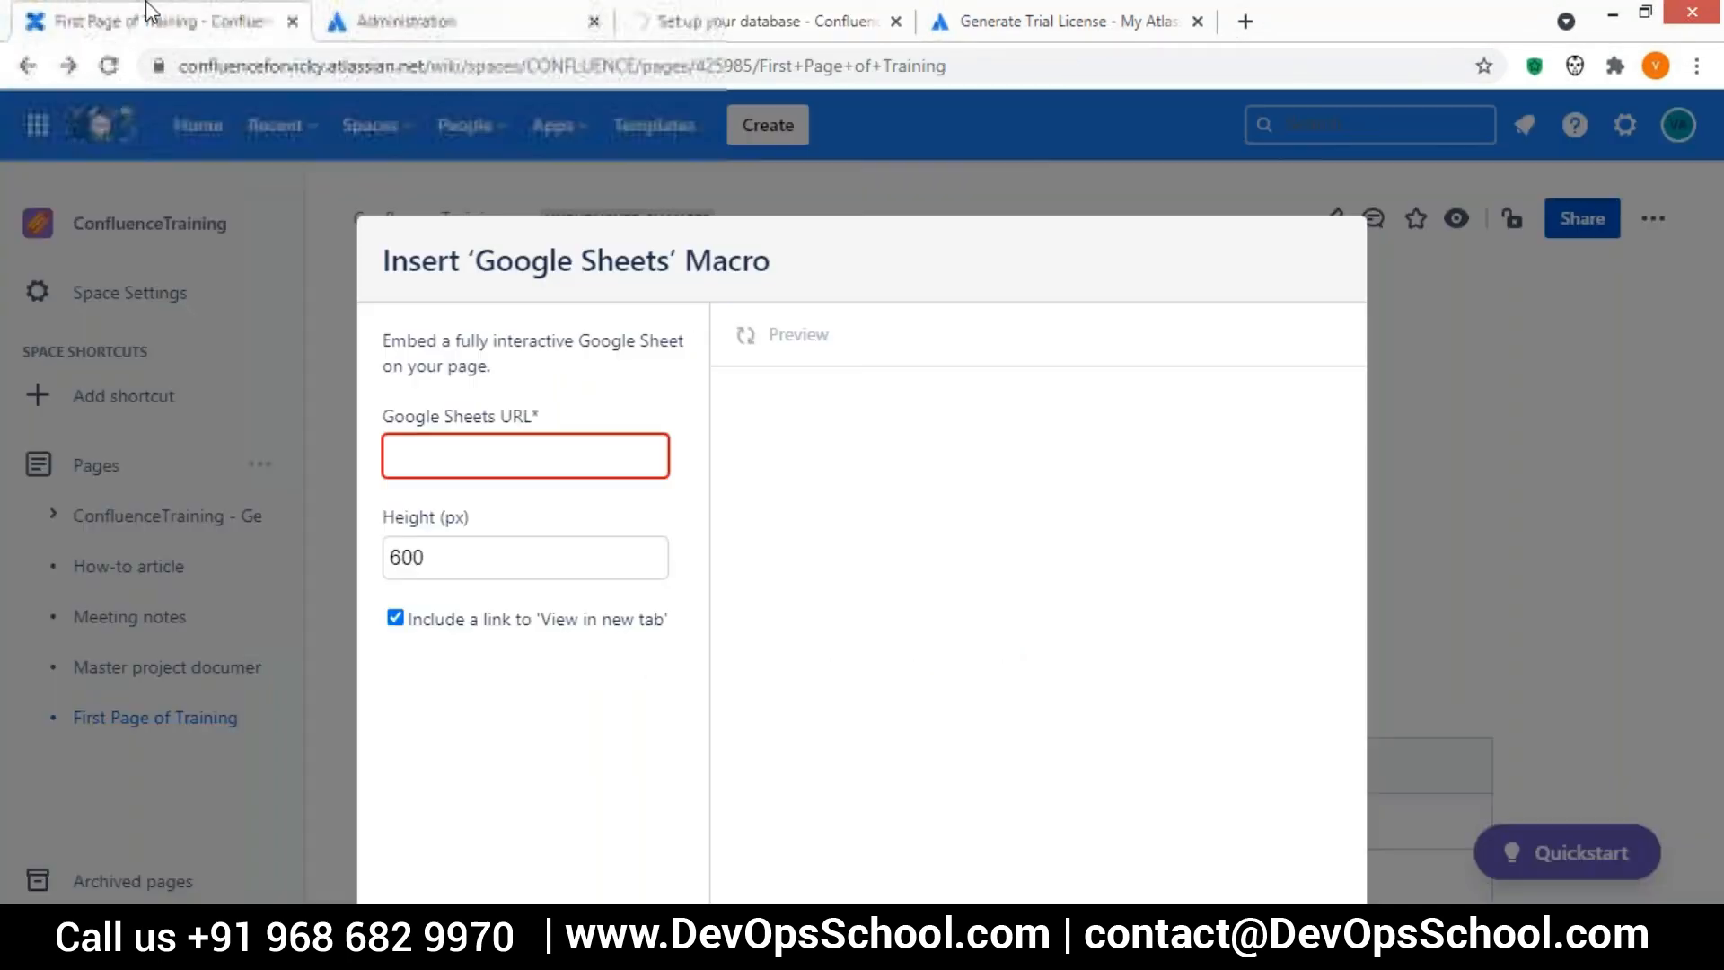